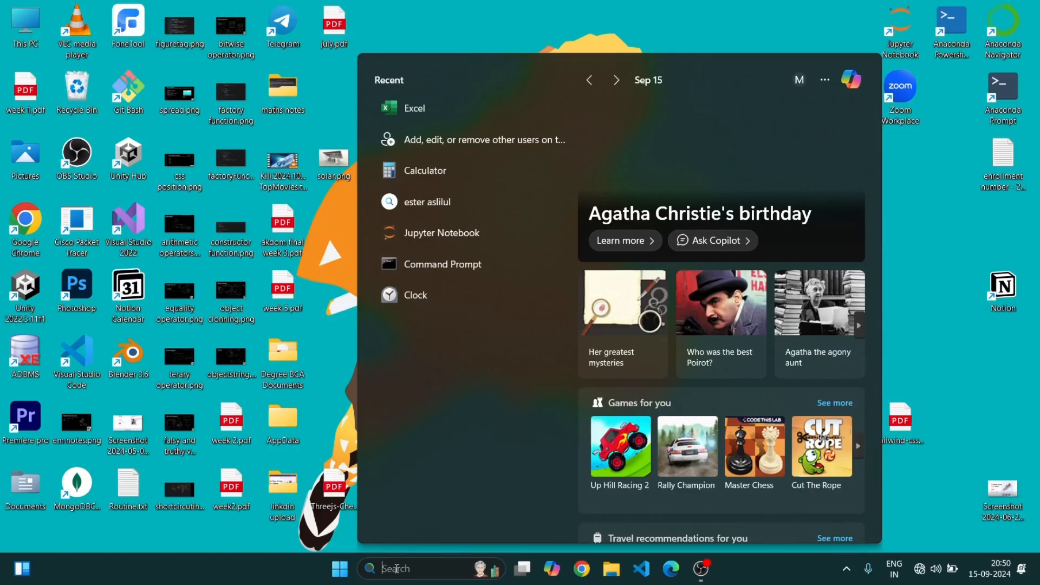
Search for Excel and launch it
type("exce")
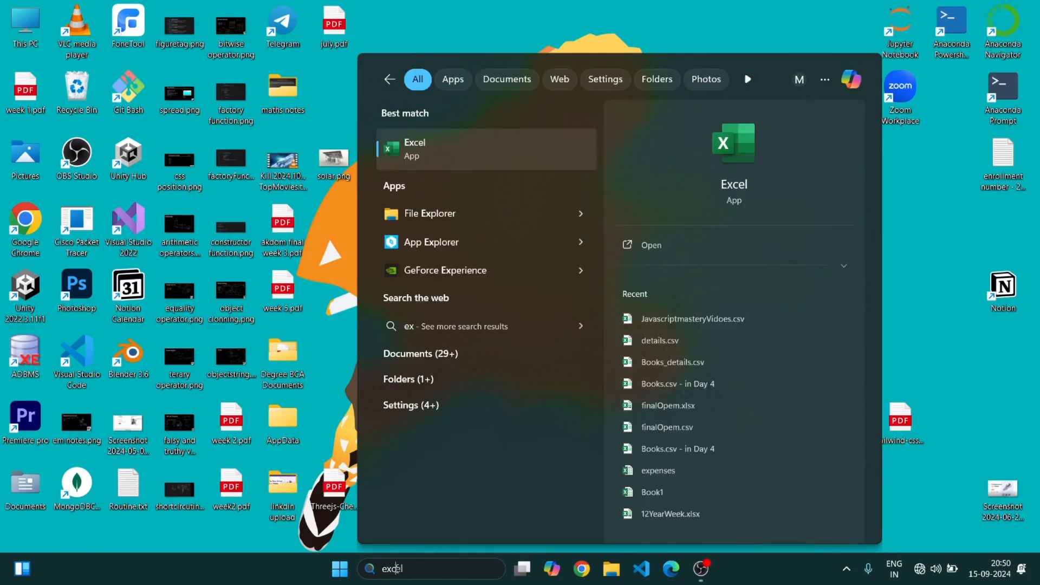
type("l")
key("Return")
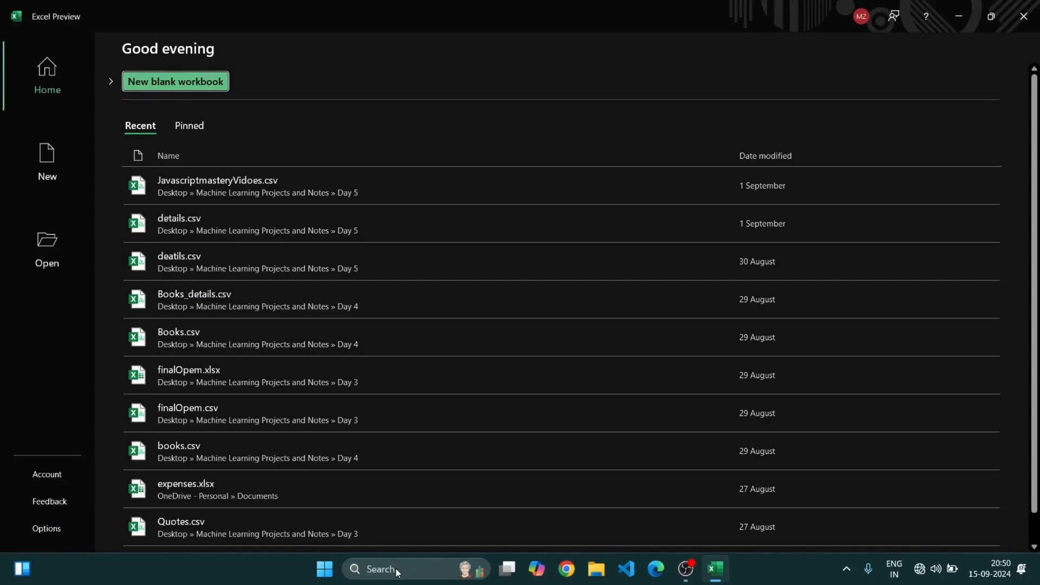
Browse the available workbook templates and create a new blank workbook
left_click(25, 81)
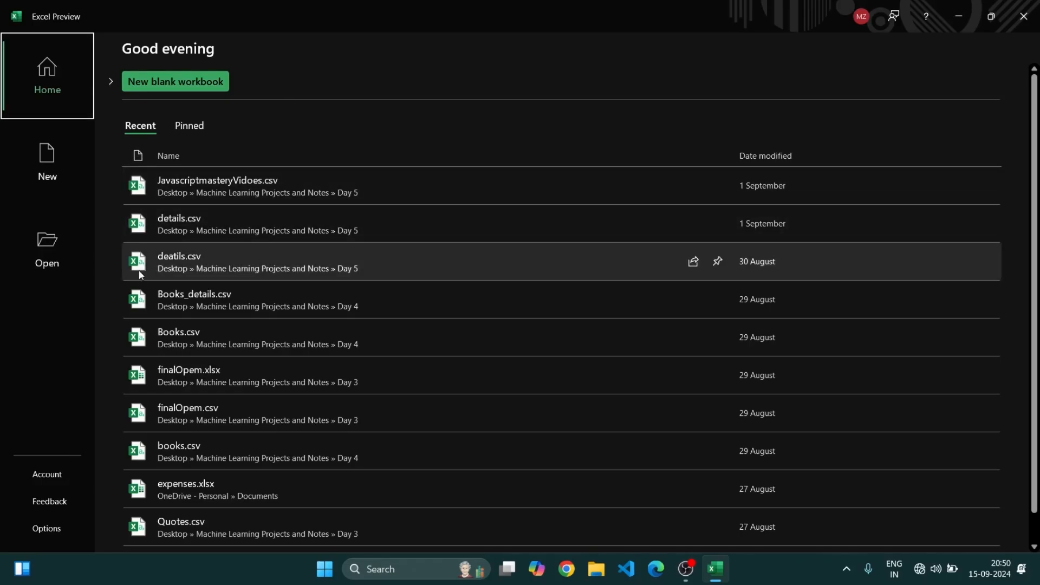
scroll(162, 271, "down", 2)
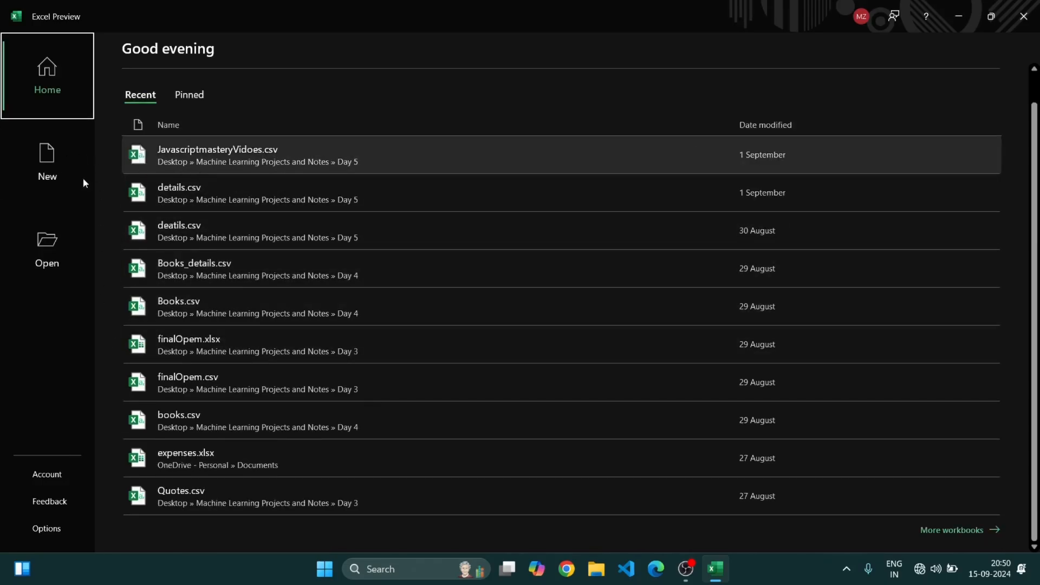
left_click(59, 180)
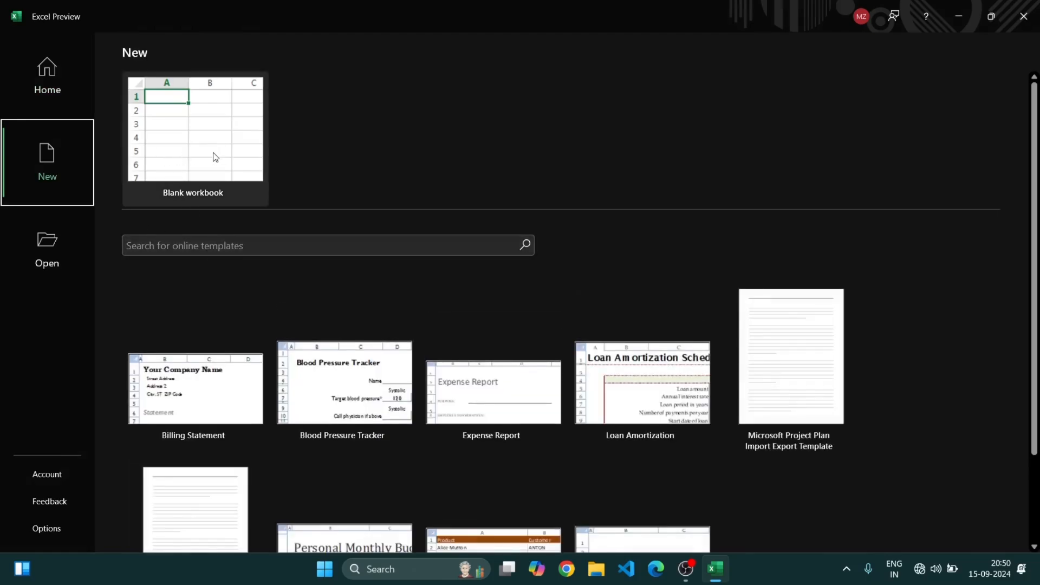
scroll(390, 439, "down", 2)
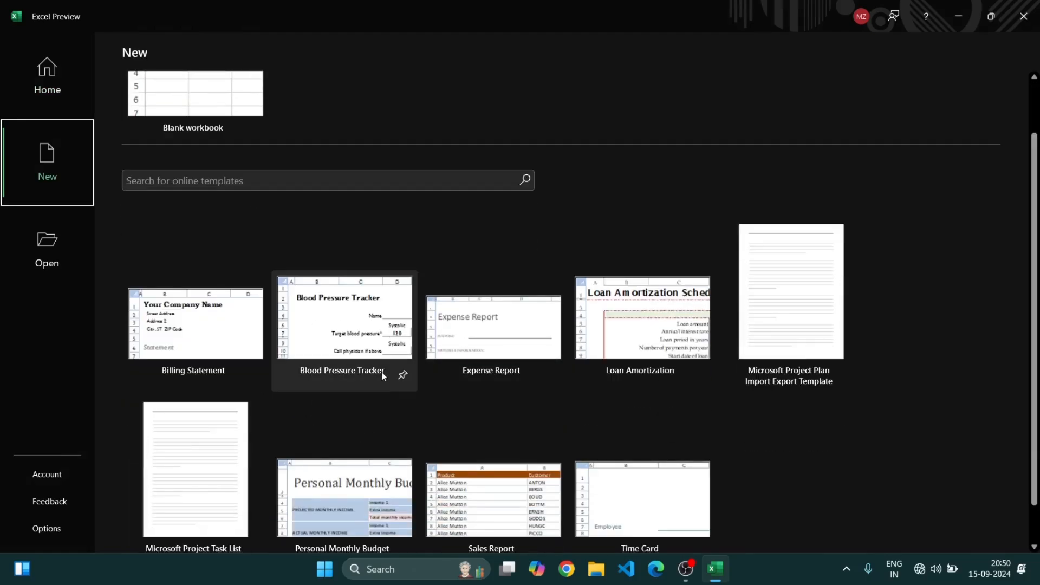
scroll(336, 375, "down", 1)
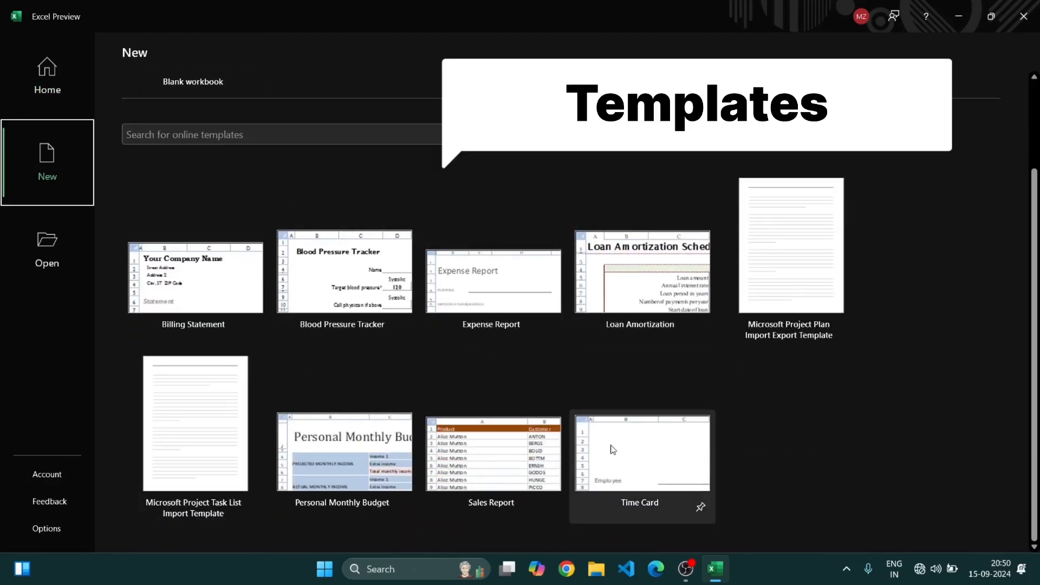
scroll(295, 436, "up", 2)
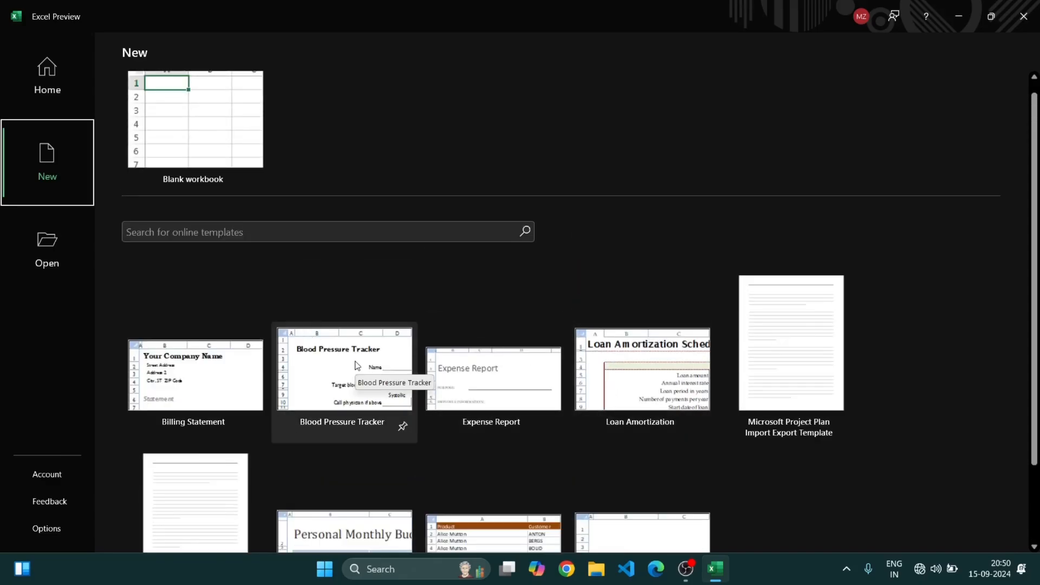
left_click(214, 158)
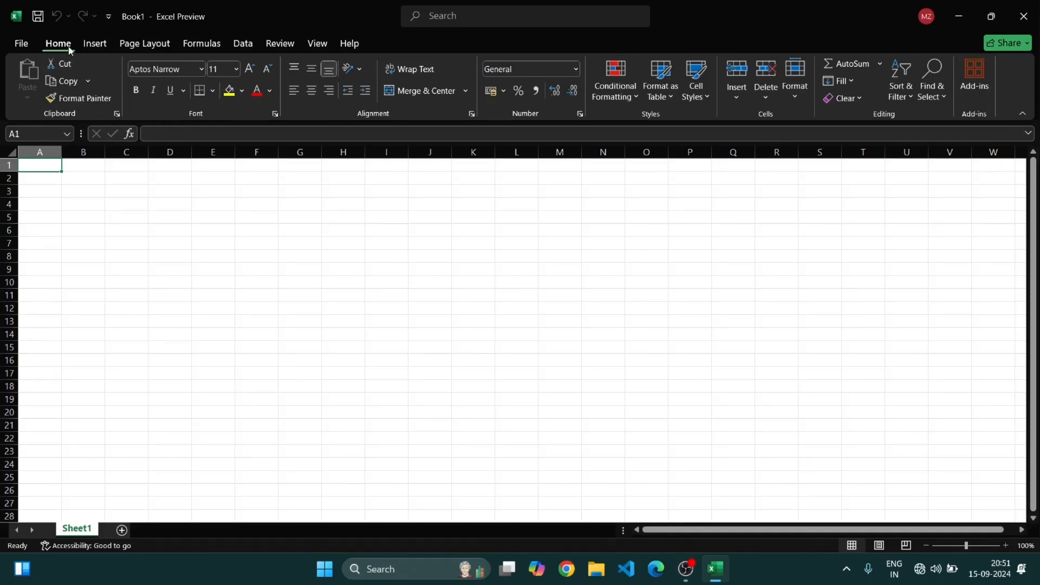
Browse the ribbon tabs from Insert through Review and return to Home
left_click(92, 45)
left_click(169, 48)
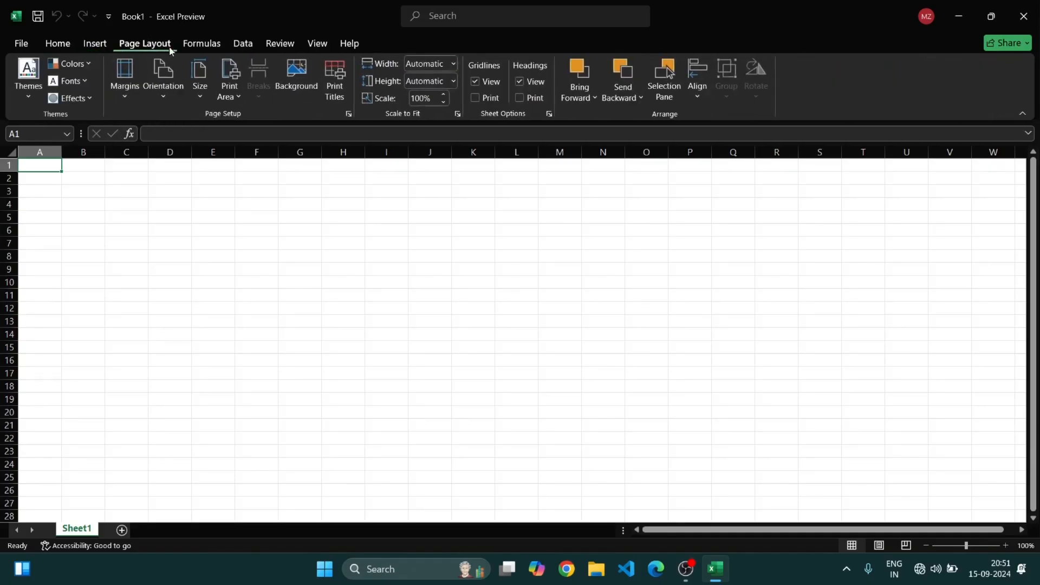
left_click(201, 46)
left_click(242, 45)
left_click(273, 47)
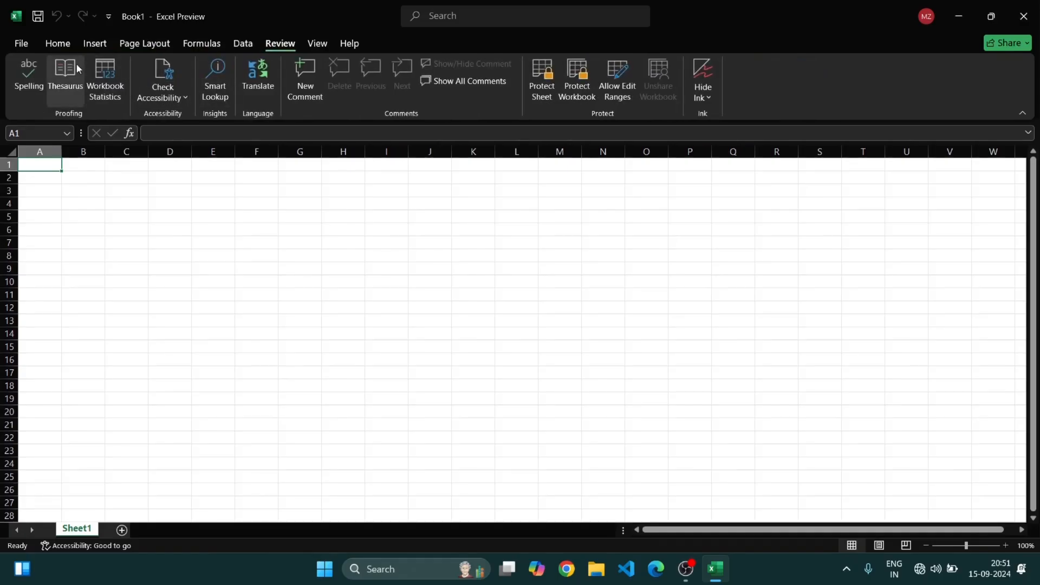
left_click(58, 43)
Select single cells and drag across several cell ranges and a column to demonstrate range selection
left_click(68, 194)
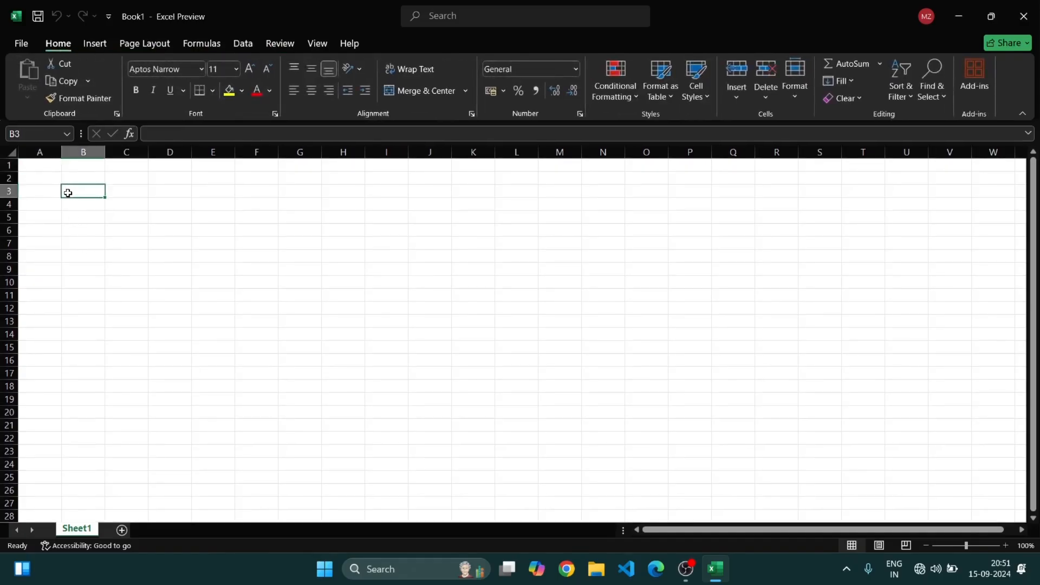
left_click(140, 260)
left_click_drag(153, 205, 938, 436)
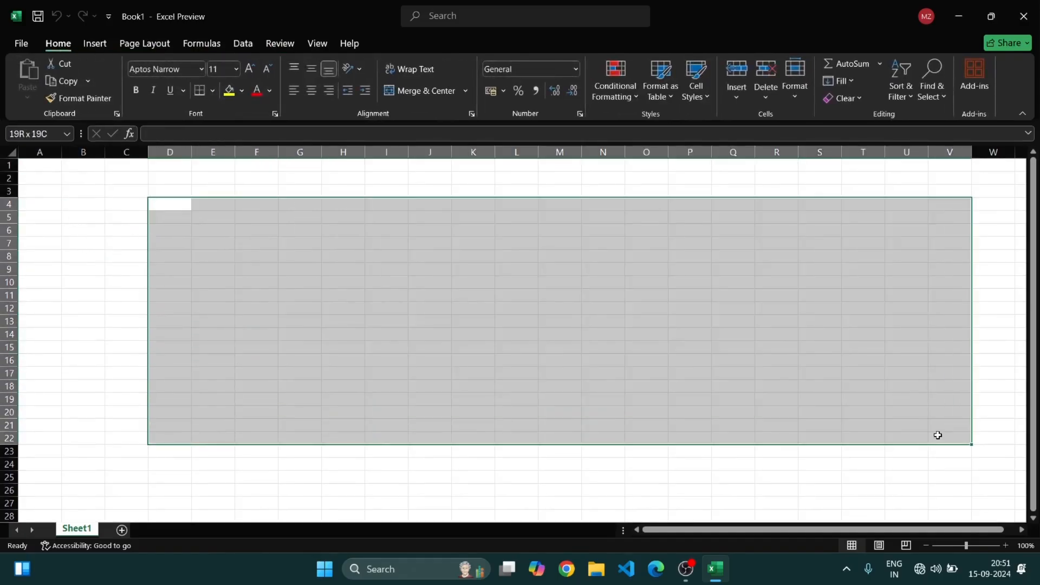
left_click(691, 490)
left_click(603, 299)
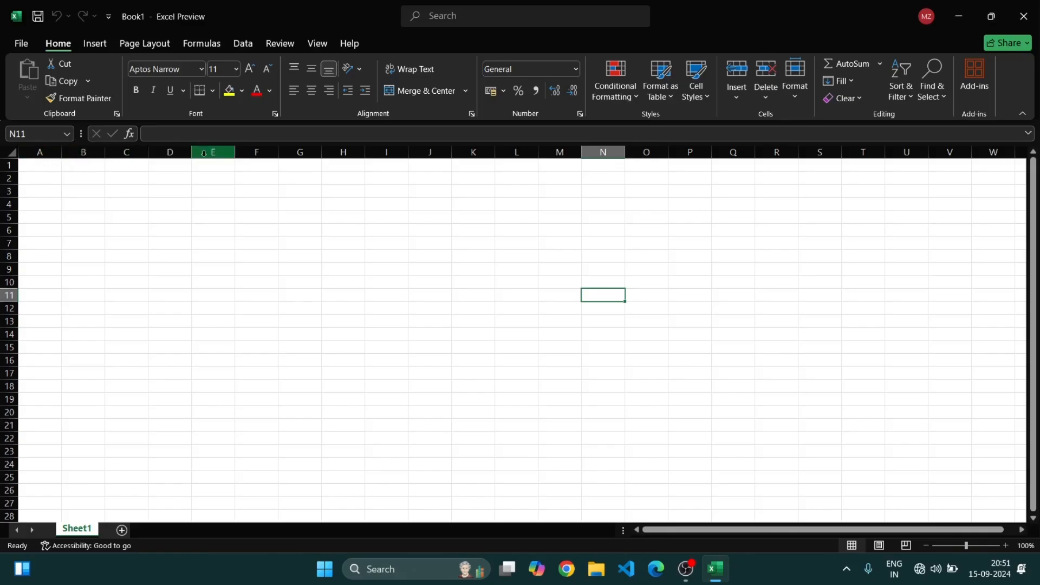
left_click_drag(49, 175, 11, 513)
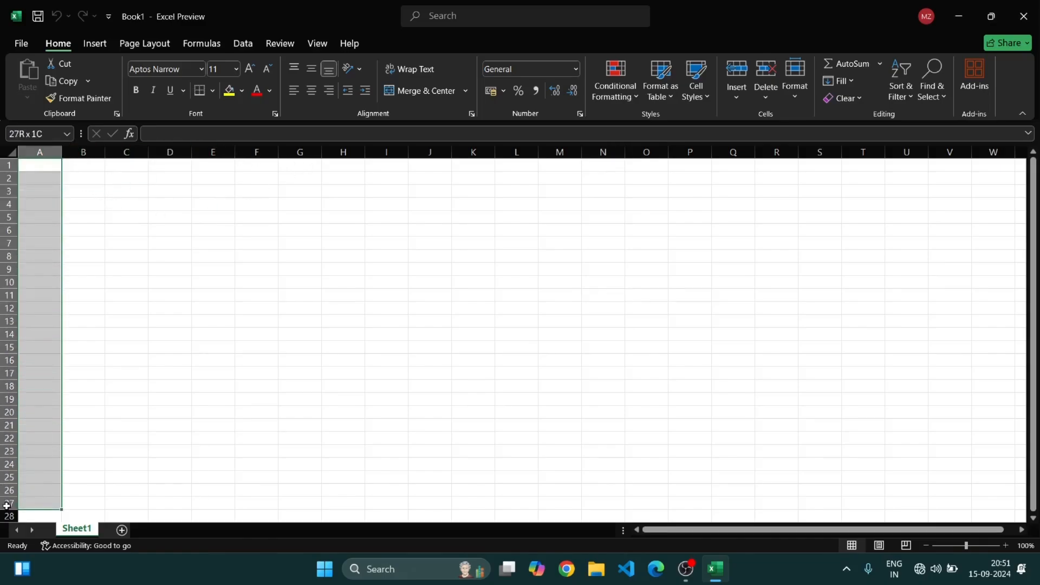
left_click(238, 320)
left_click_drag(24, 162, 709, 235)
left_click(82, 254)
left_click_drag(42, 241, 503, 291)
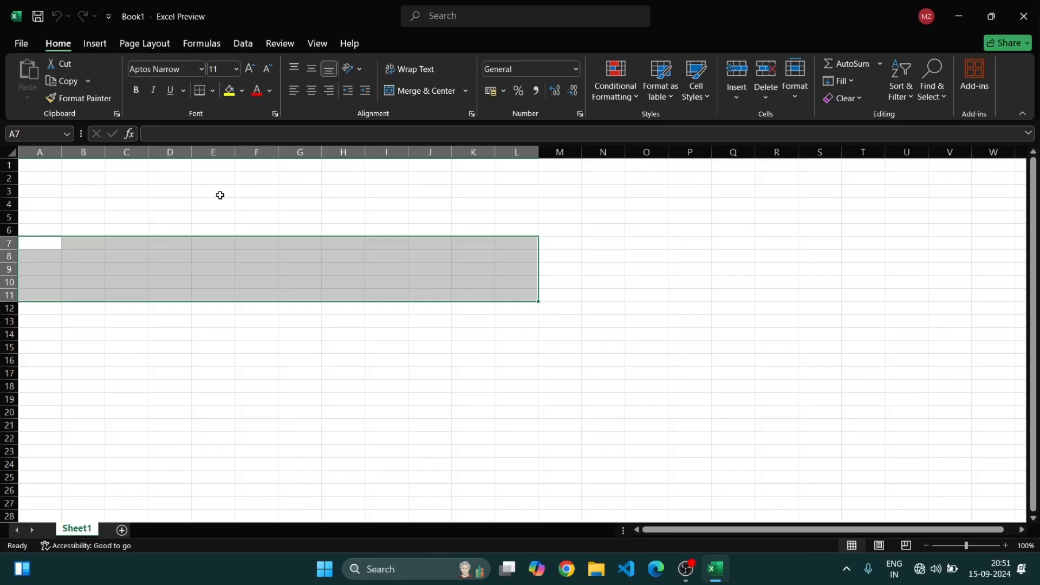
Enter 16284 in cell G6 and the label colums in H6
left_click(310, 228)
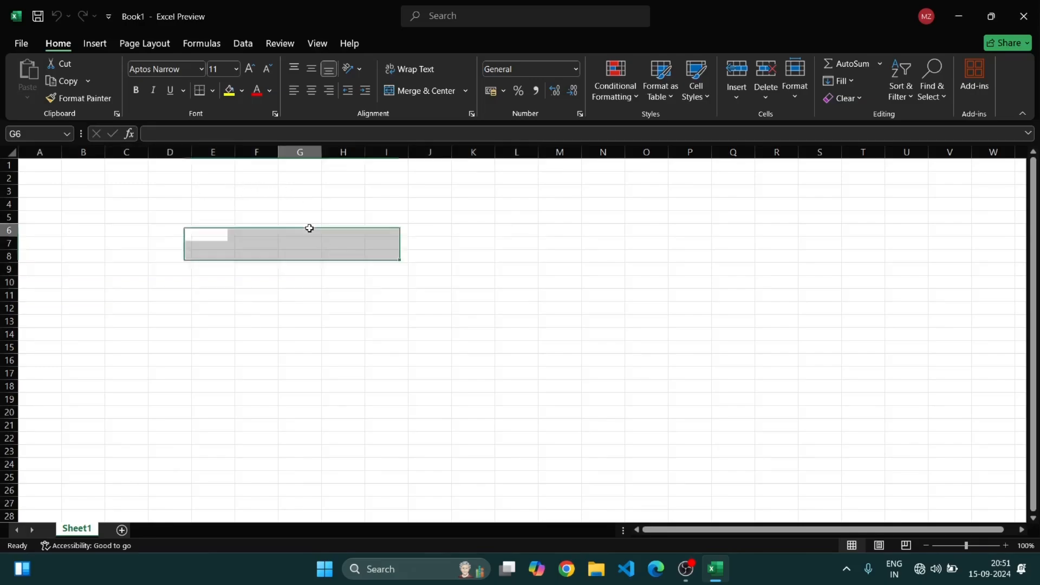
type("162")
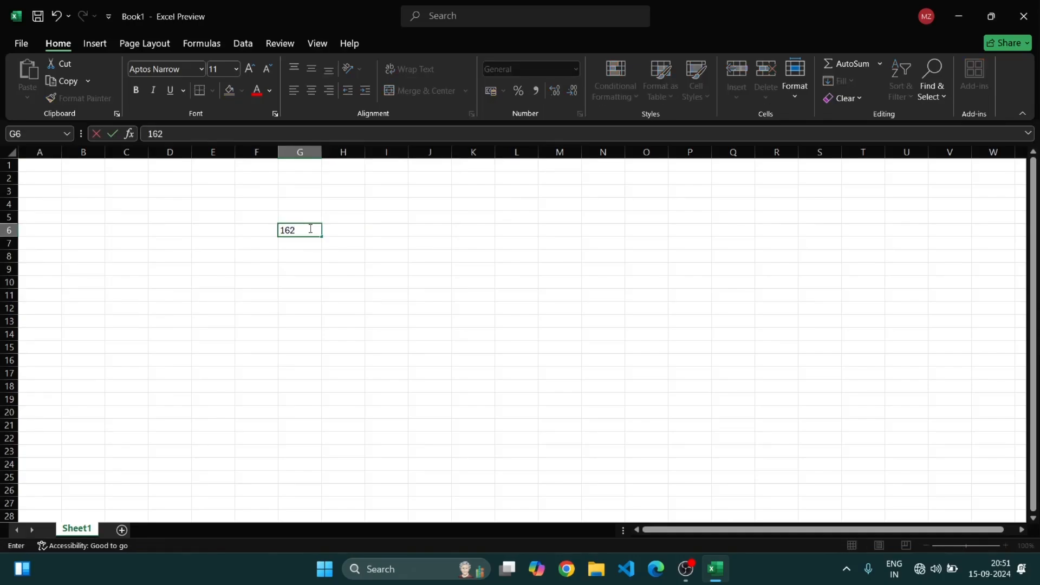
type("84")
left_click(358, 230)
type("colums")
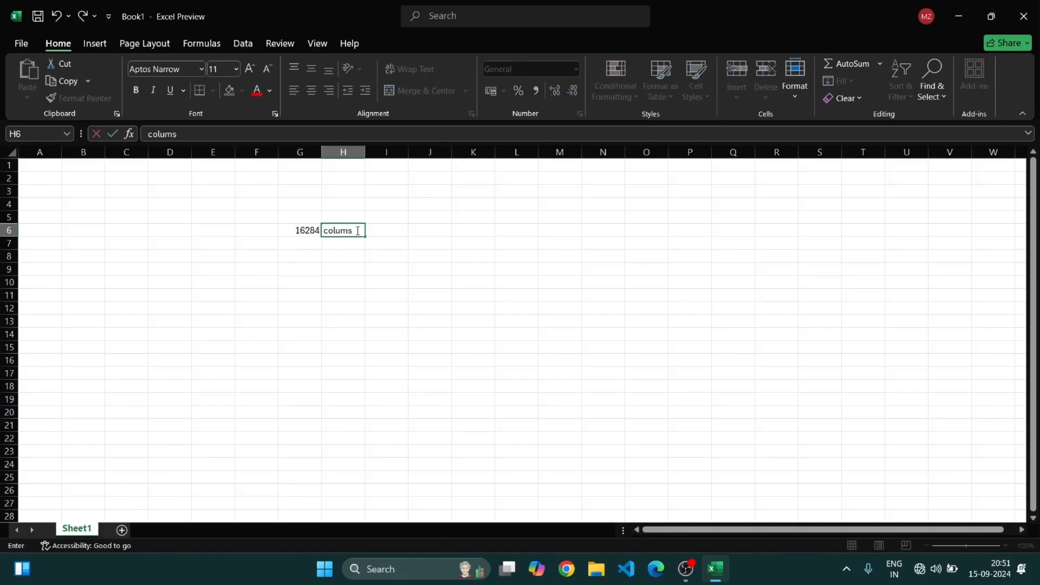
Enter 104876 in cell G8 and the label rows in H8
left_click(304, 255)
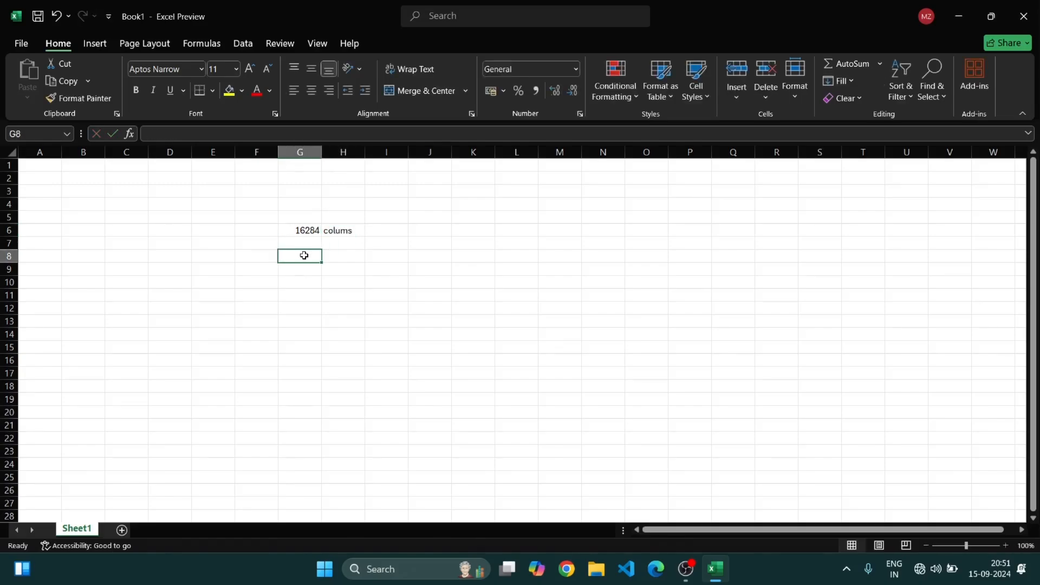
type("10")
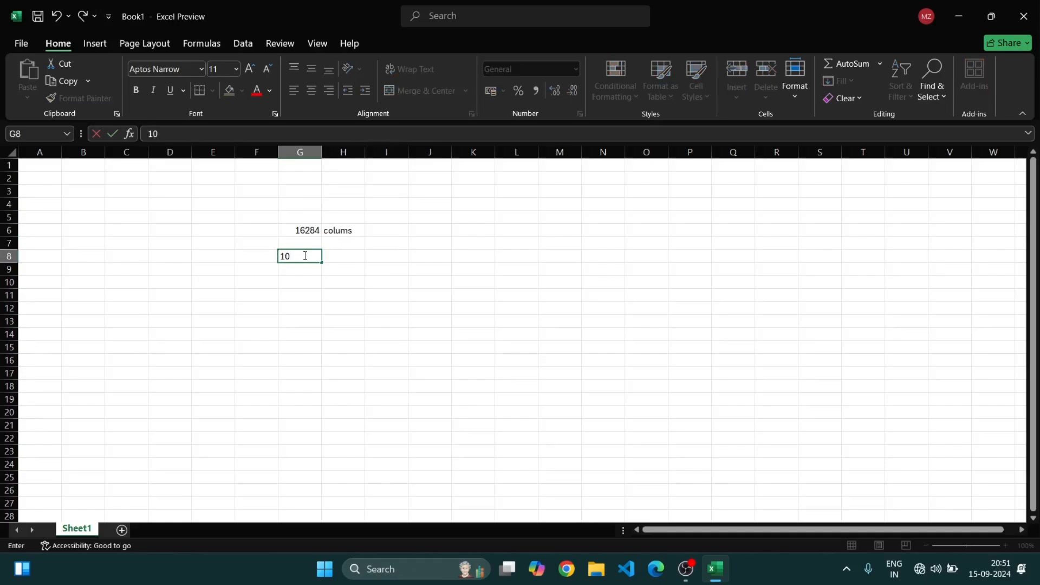
type("4876")
left_click(343, 255)
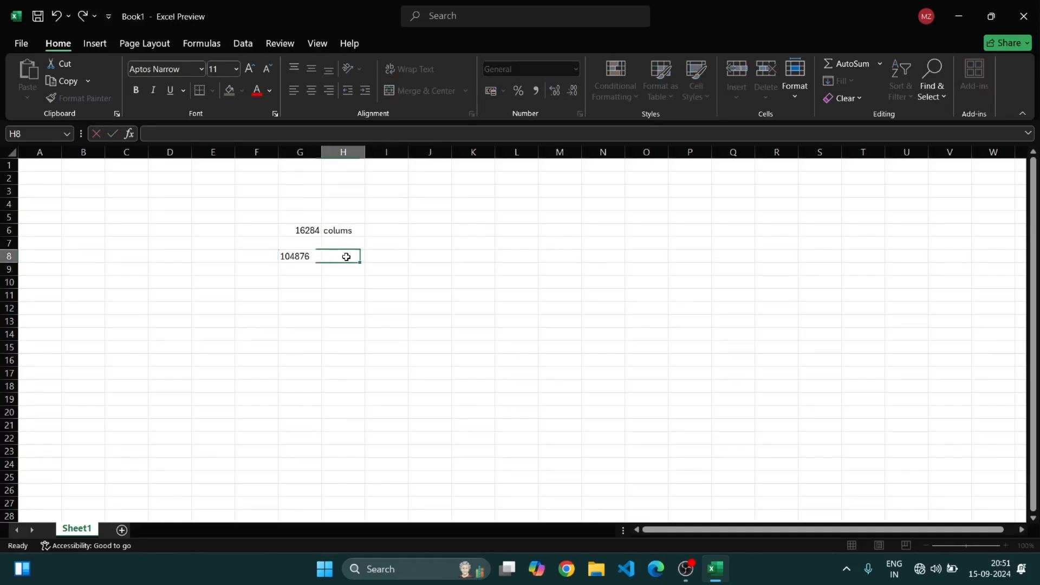
type("roe")
key("BackSpace")
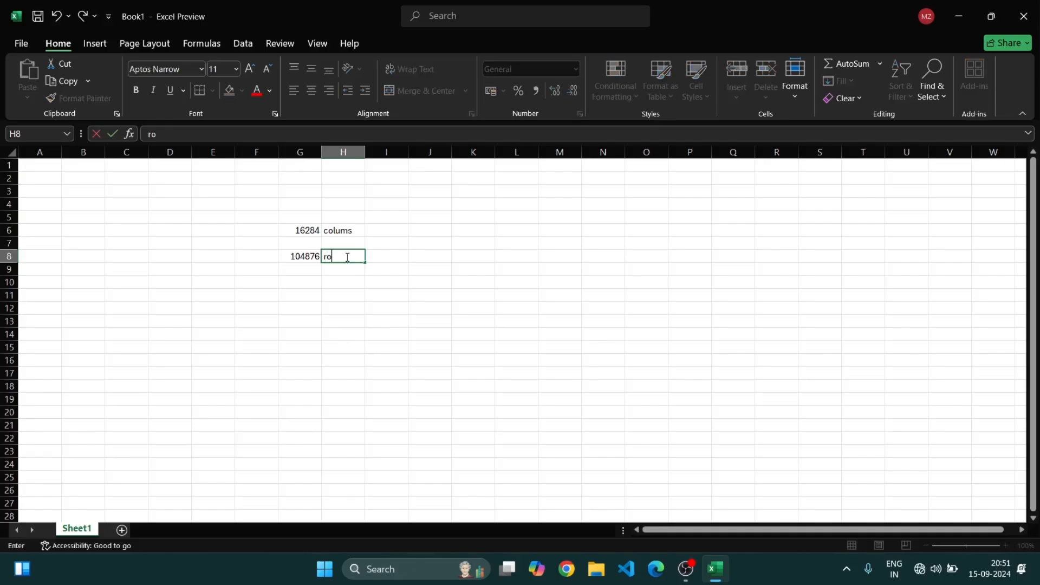
type("ws")
Jump from A6 to the sheet's last column and back to column A
left_click(42, 237)
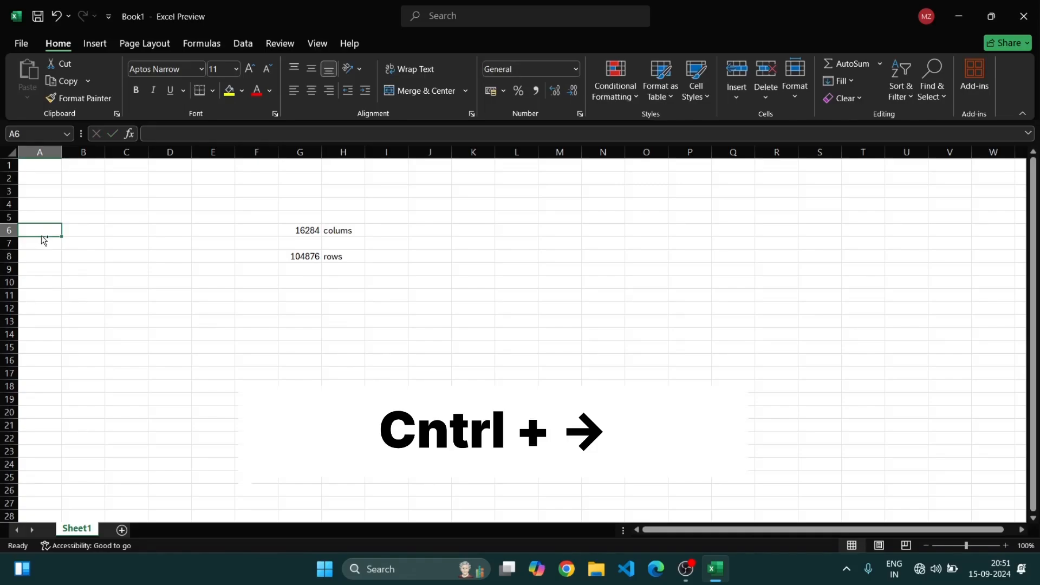
key("ctrl+Right")
key("ctrl+Right")
key("ctrl+Right")
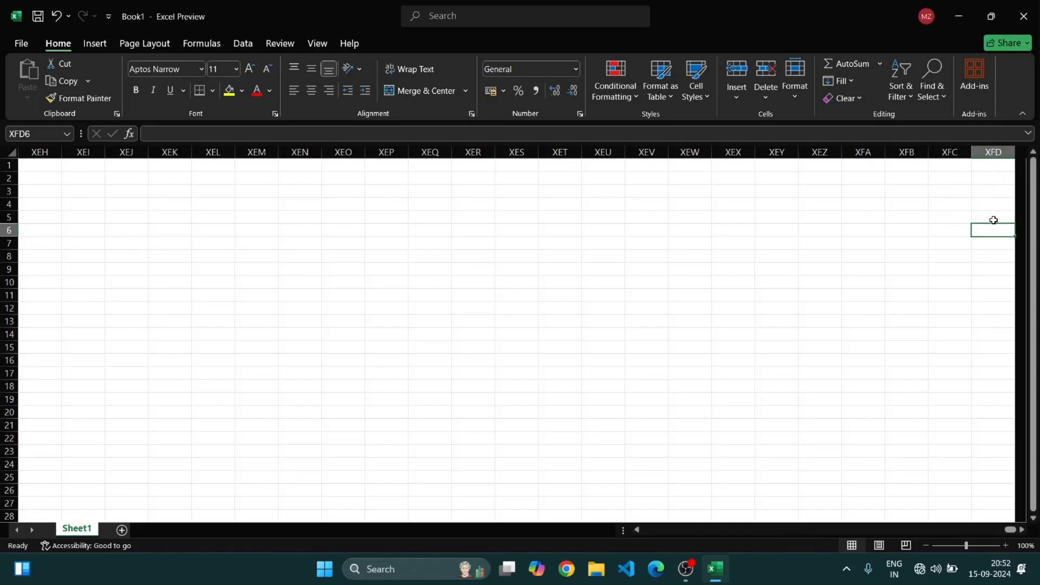
key("Home")
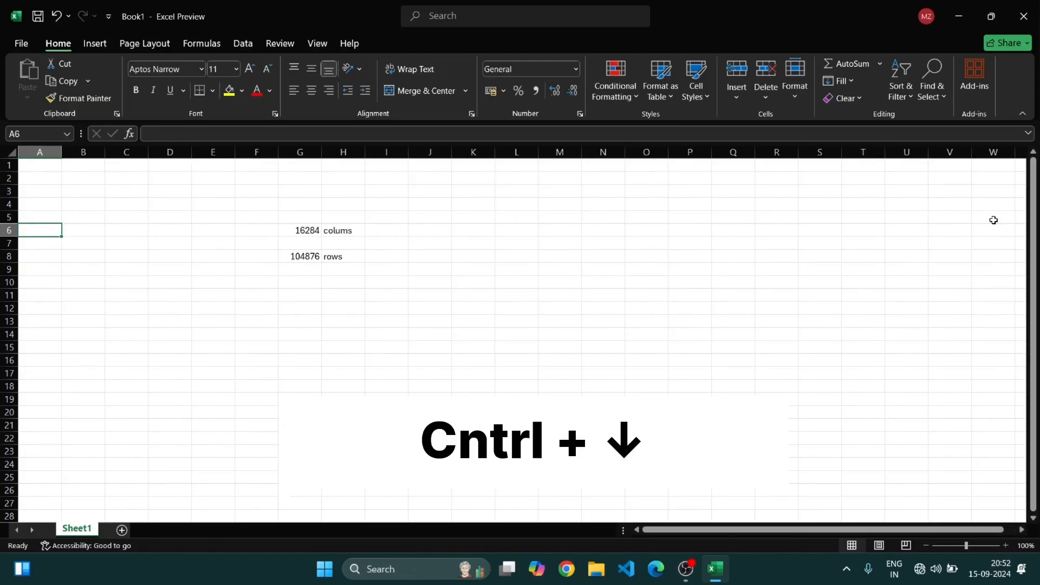
Jump to the sheet's last row and back to the top row
key("ctrl+Down")
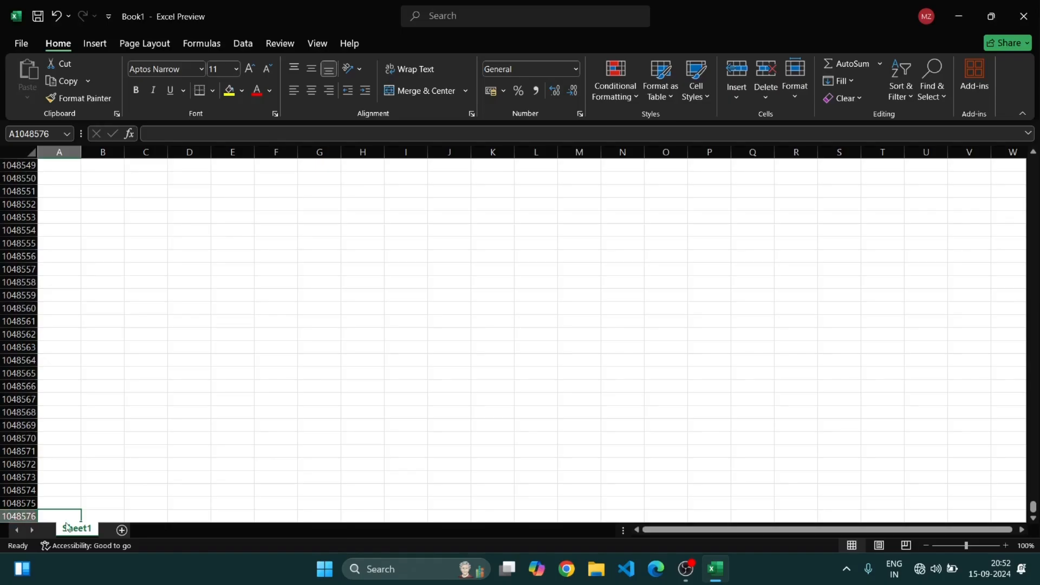
scroll(177, 469, "up", 7)
key("ctrl+Up")
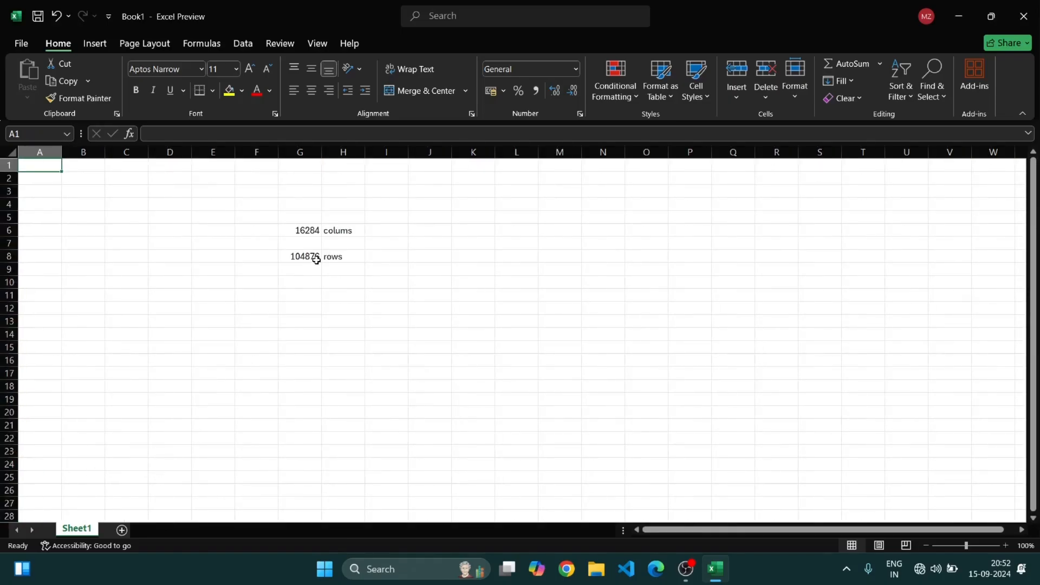
Correct the row count in G8 to 1048576
double_click(310, 257)
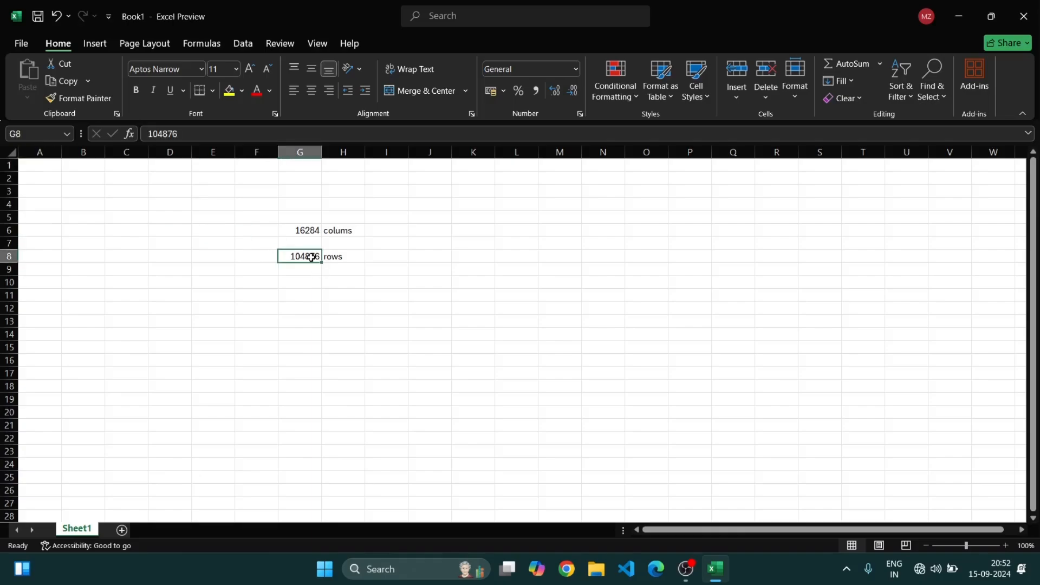
type("5")
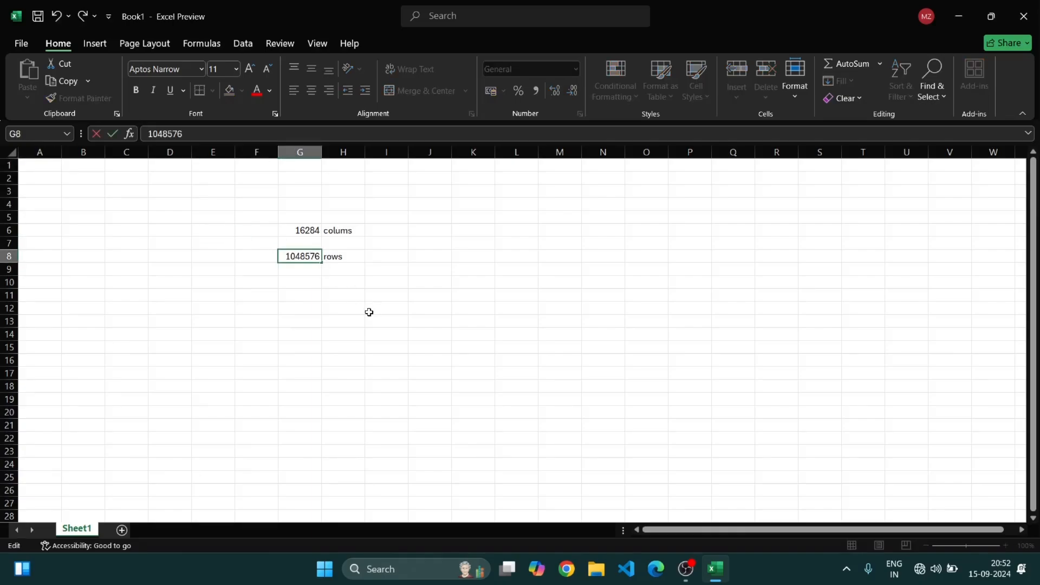
left_click(460, 278)
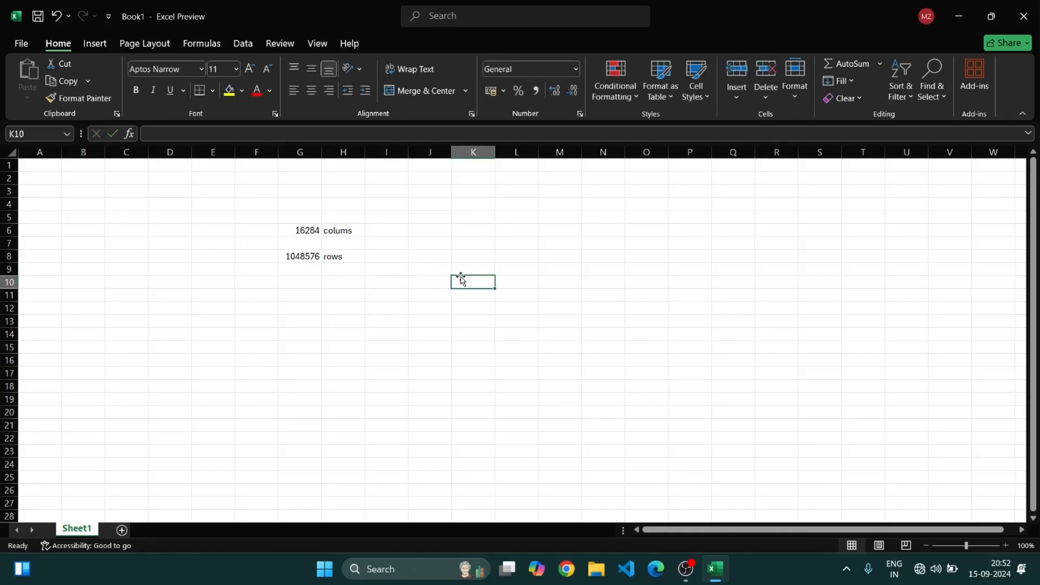
Clear the four cells holding the column and row counts and their labels
left_click(341, 258)
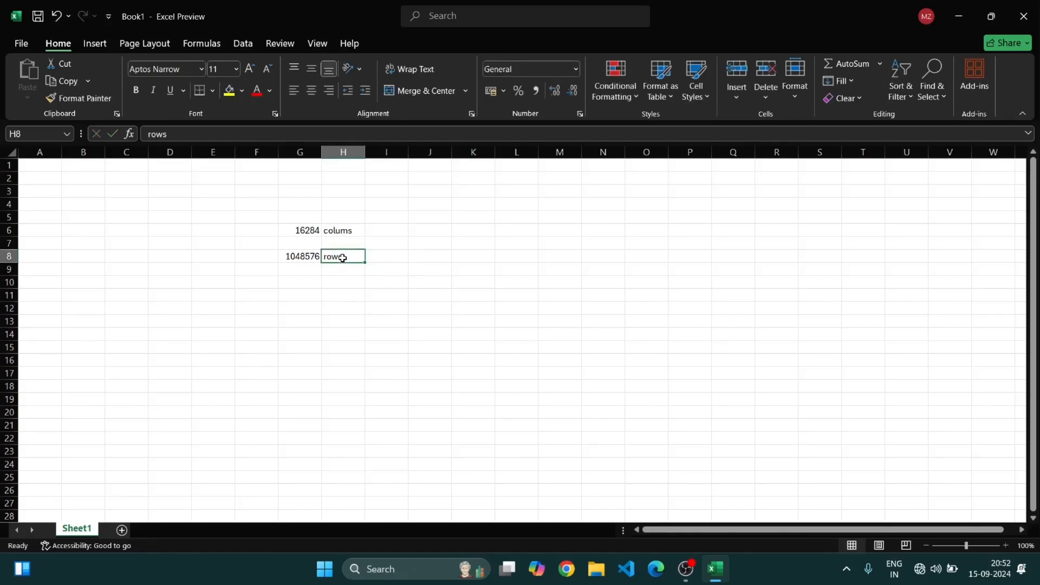
key("BackSpace")
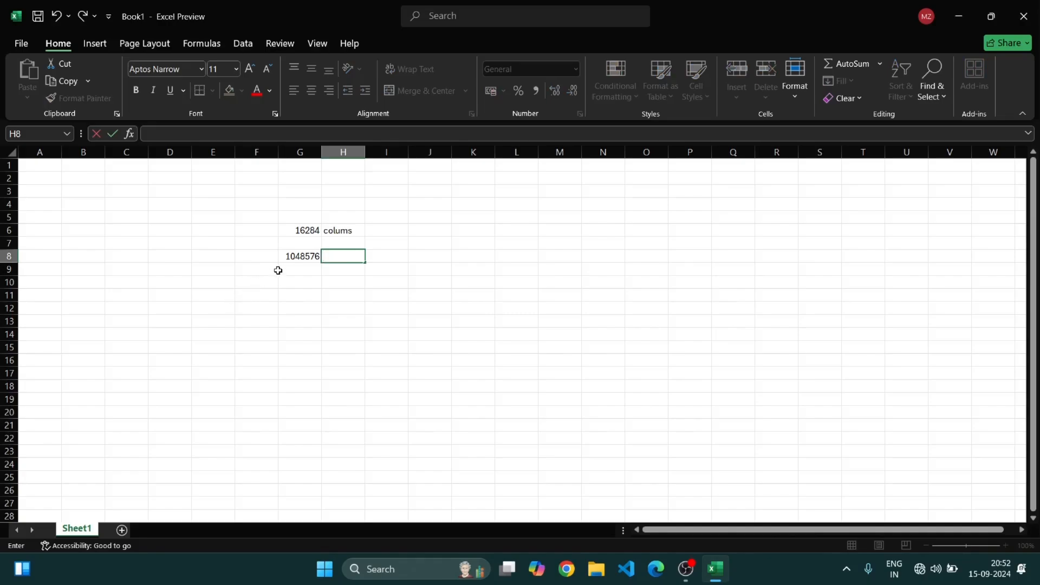
left_click(298, 256)
key("BackSpace")
left_click(302, 230)
key("BackSpace")
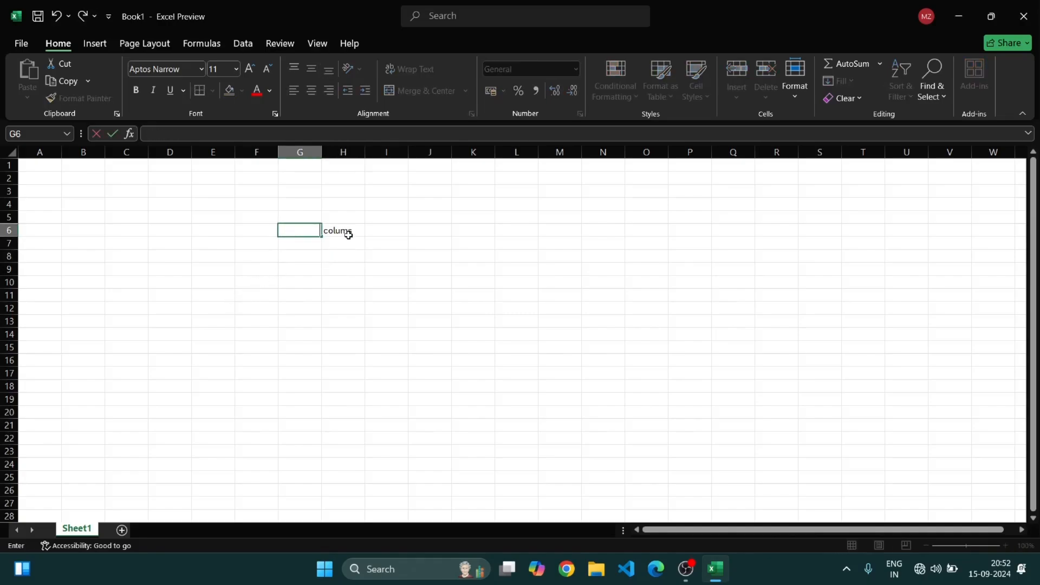
left_click(347, 235)
key("BackSpace")
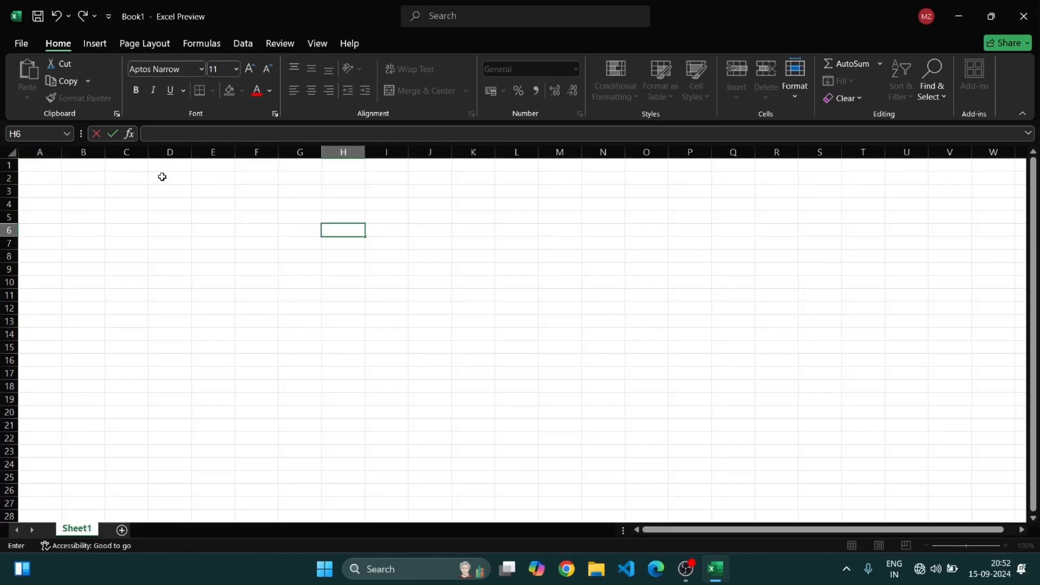
left_click(212, 168)
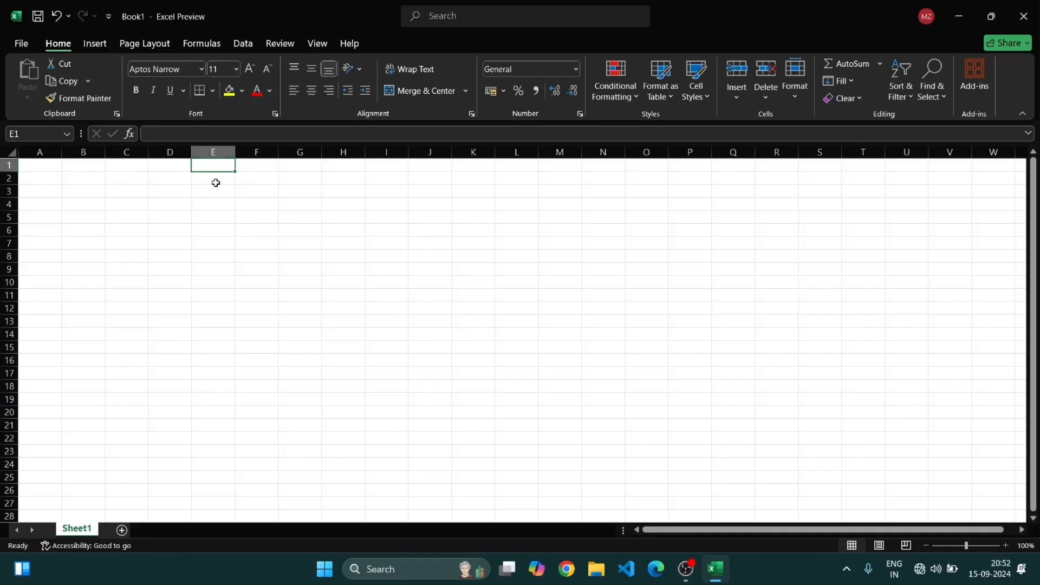
left_click(210, 322)
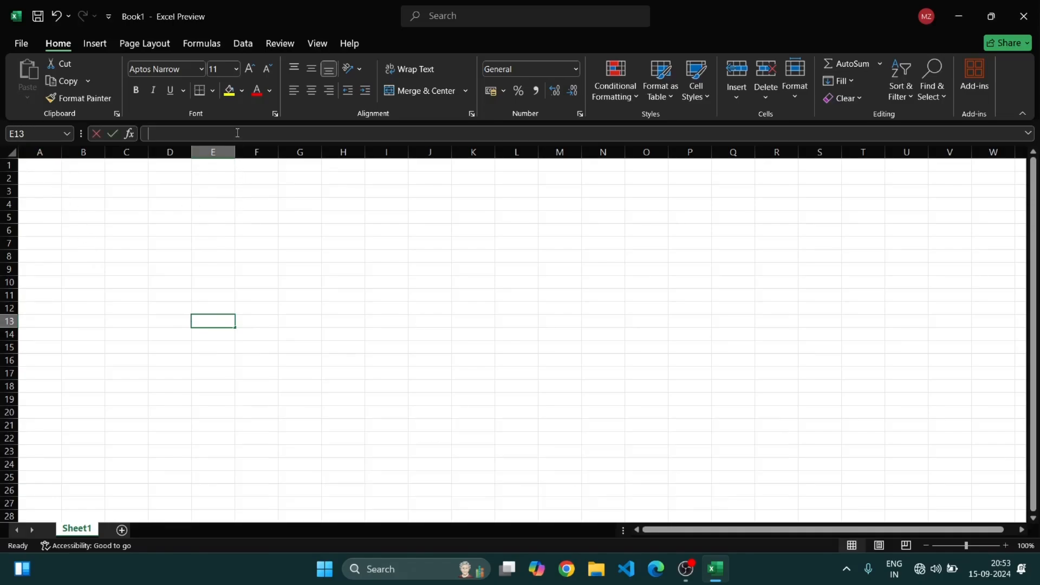
key("F2")
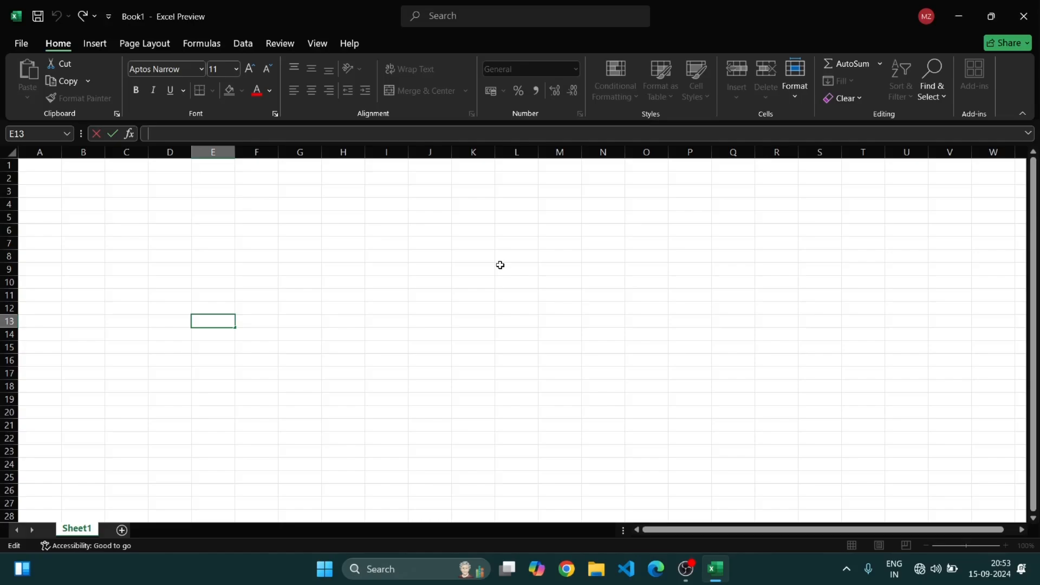
left_click(455, 280)
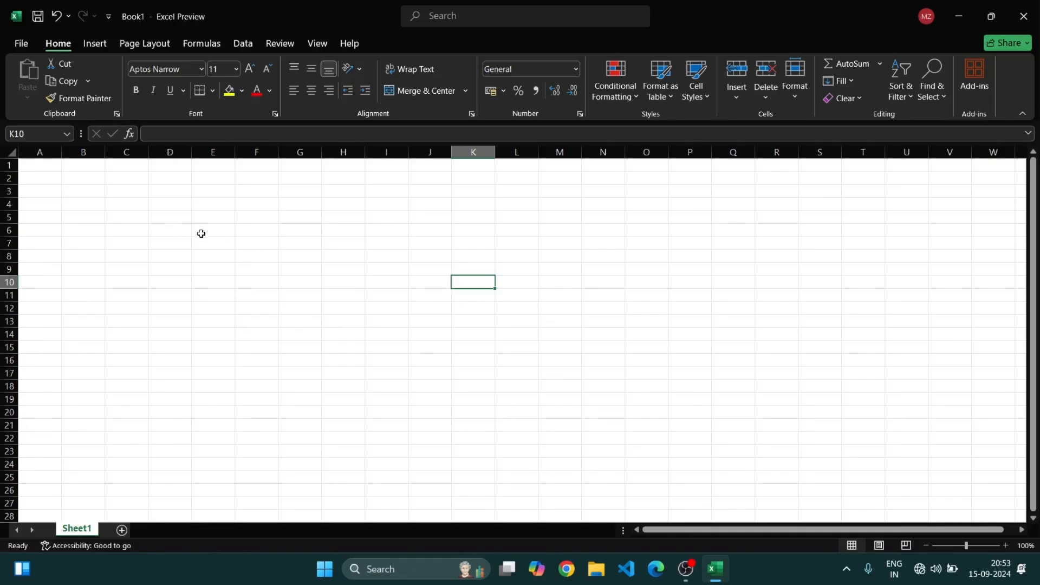
Apply all borders to the range E5:O17
left_click_drag(196, 220, 647, 371)
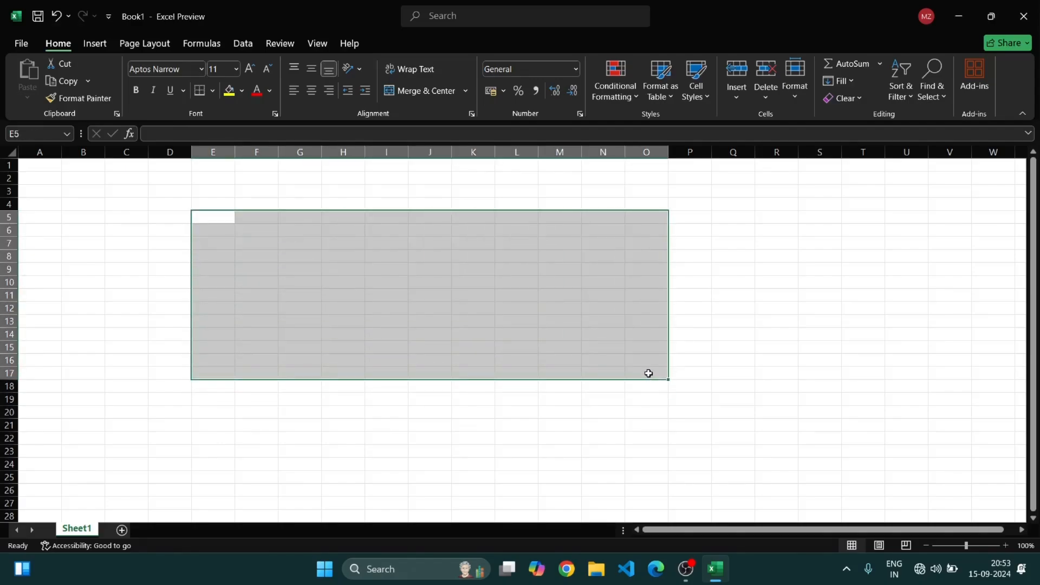
left_click(211, 90)
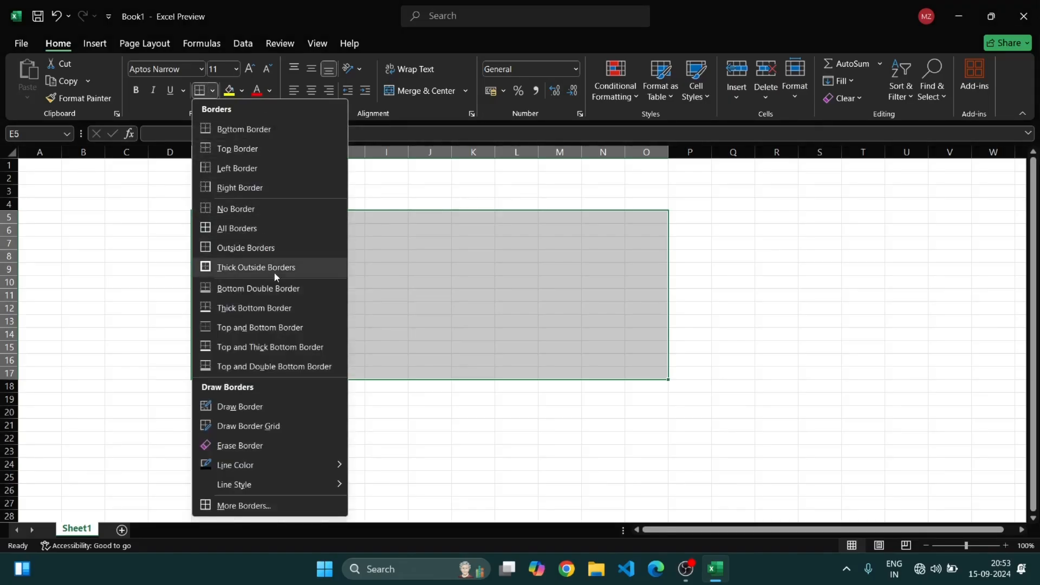
left_click(275, 229)
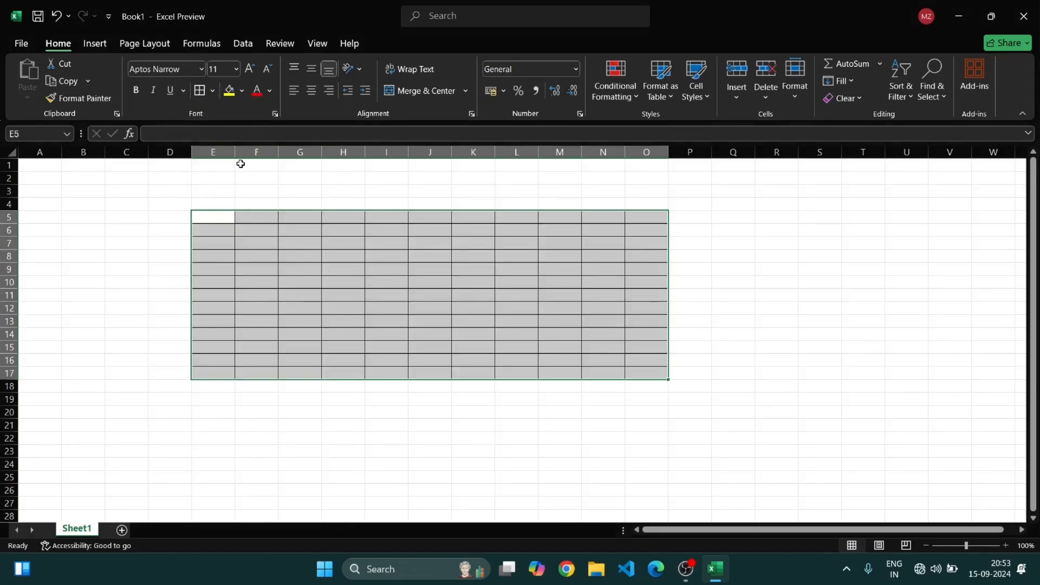
left_click(487, 474)
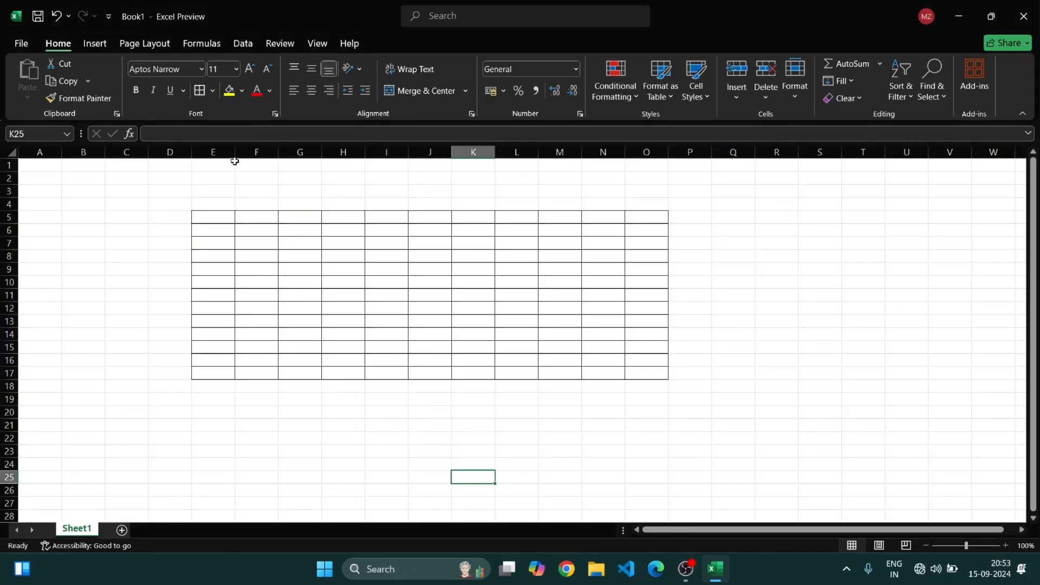
Narrow column E and widen column F of the bordered table
mouse_move(235, 156)
left_mouse_down()
mouse_move(314, 160)
mouse_move(223, 161)
left_mouse_up()
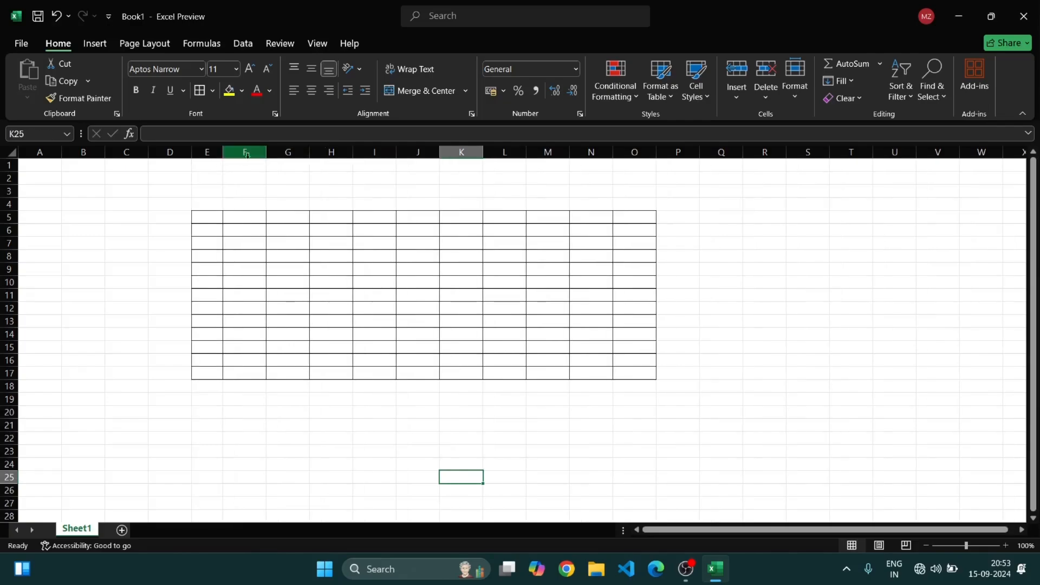
left_click_drag(269, 153, 312, 155)
left_click(210, 218)
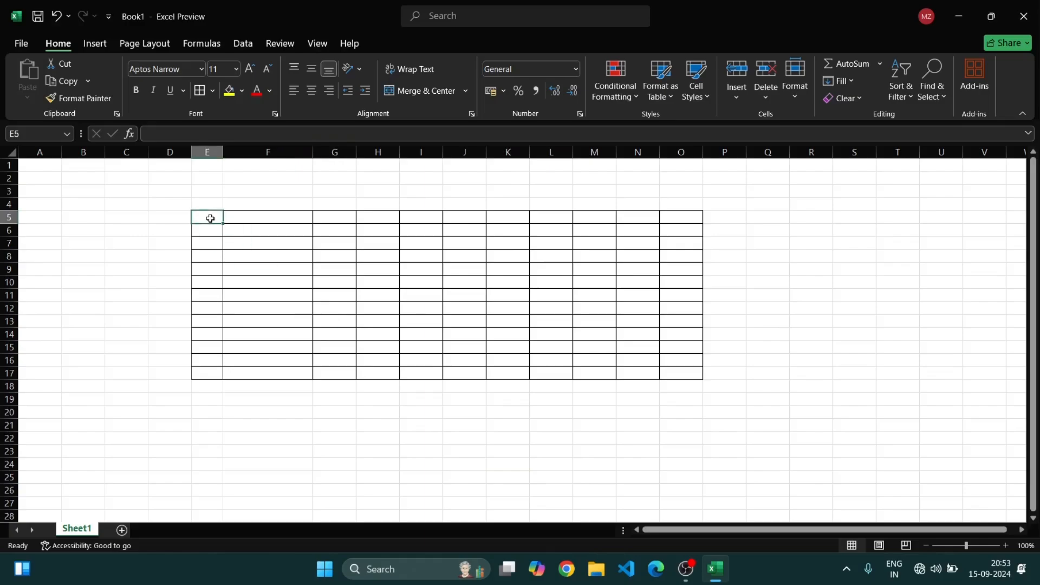
Enter the header roll no in E5 and begin the Name header in F5
type("r")
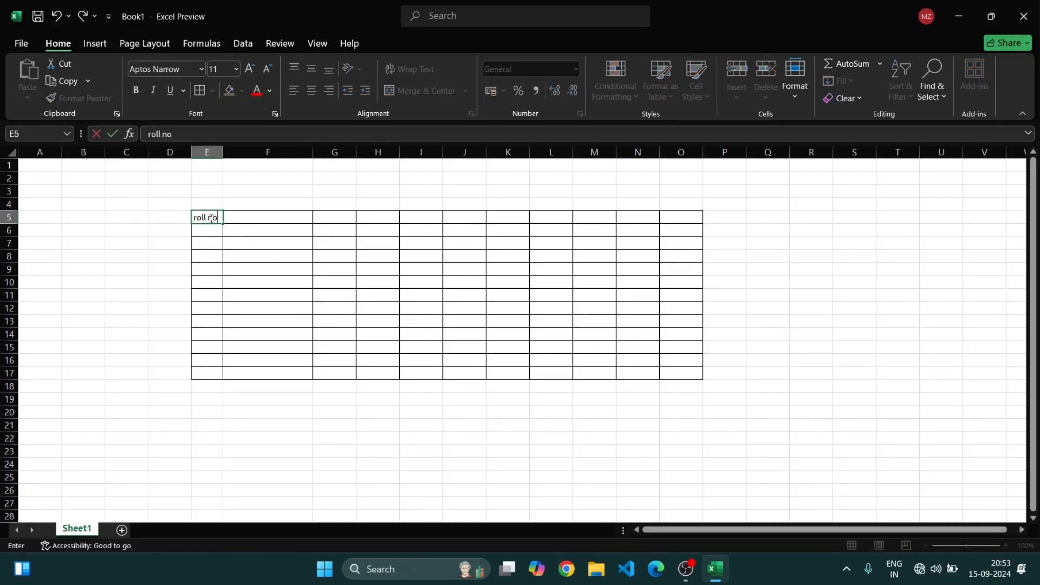
type("oll no")
key("Tab")
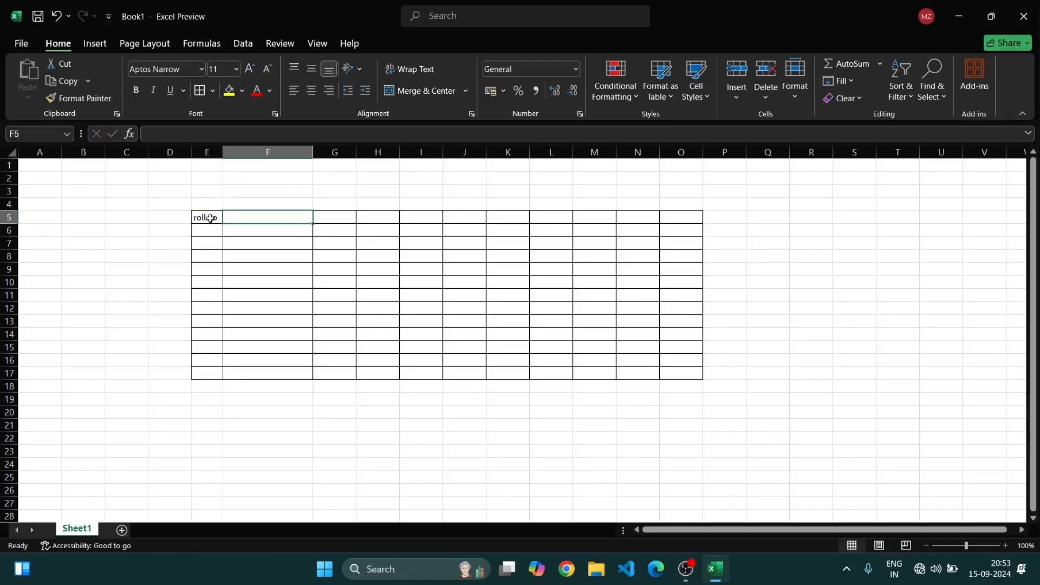
type("Nmae")
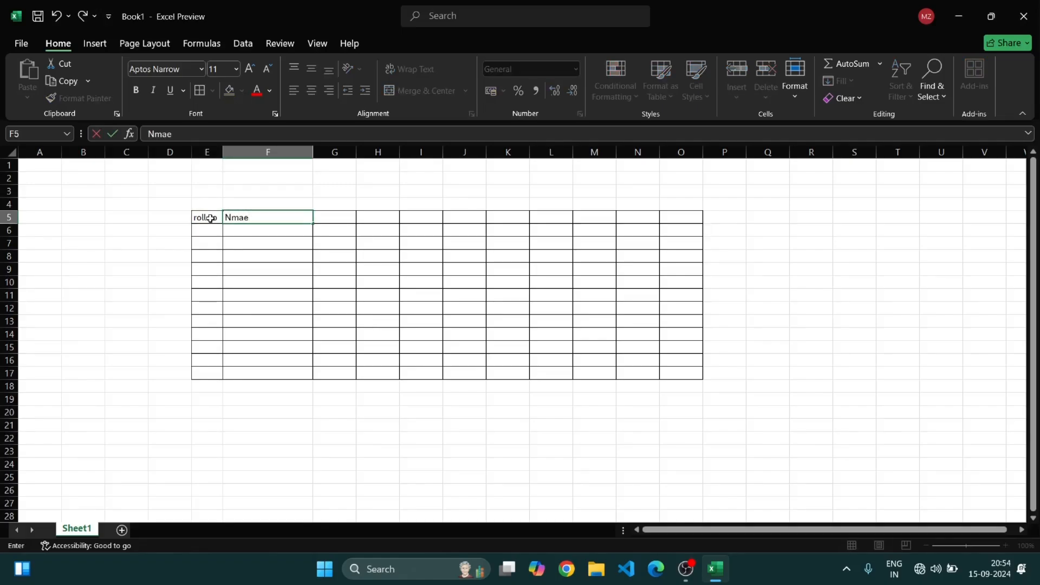
key("BackSpace")
key("BackSpace")
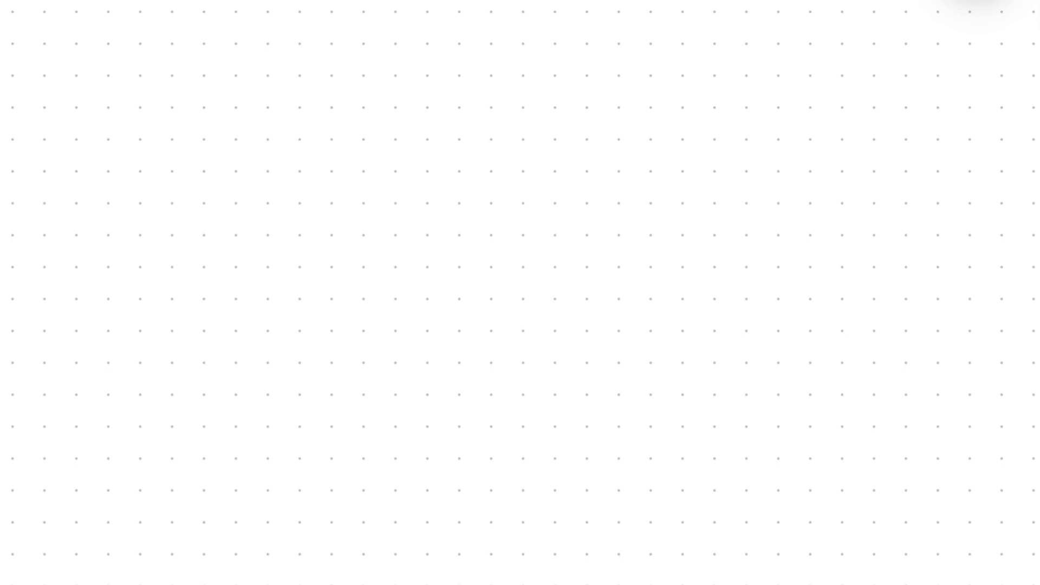
mouse_move(235, 223)
left_mouse_down()
mouse_move(271, 261)
mouse_move(215, 306)
left_mouse_up()
left_click_drag(261, 203, 292, 249)
mouse_move(263, 239)
left_mouse_down()
mouse_move(347, 180)
mouse_move(363, 218)
left_mouse_up()
mouse_move(320, 150)
left_mouse_down()
mouse_move(407, 149)
mouse_move(412, 168)
left_mouse_up()
mouse_move(448, 123)
left_mouse_down()
mouse_move(500, 126)
mouse_move(603, 82)
mouse_move(600, 114)
left_mouse_up()
left_click_drag(659, 27, 787, 93)
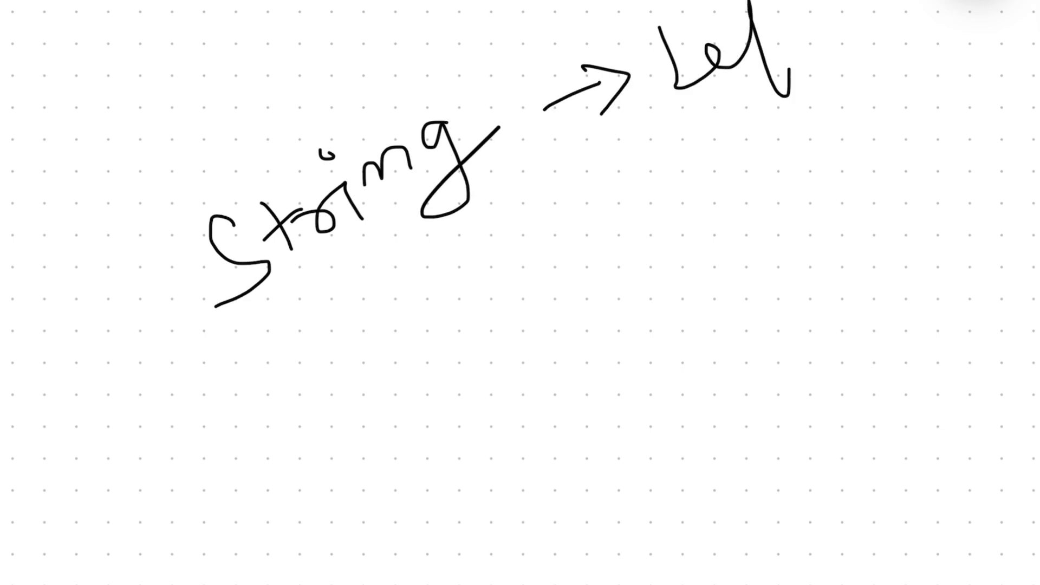
mouse_move(812, 1)
left_mouse_down()
mouse_move(829, 53)
mouse_move(856, 1)
left_mouse_up()
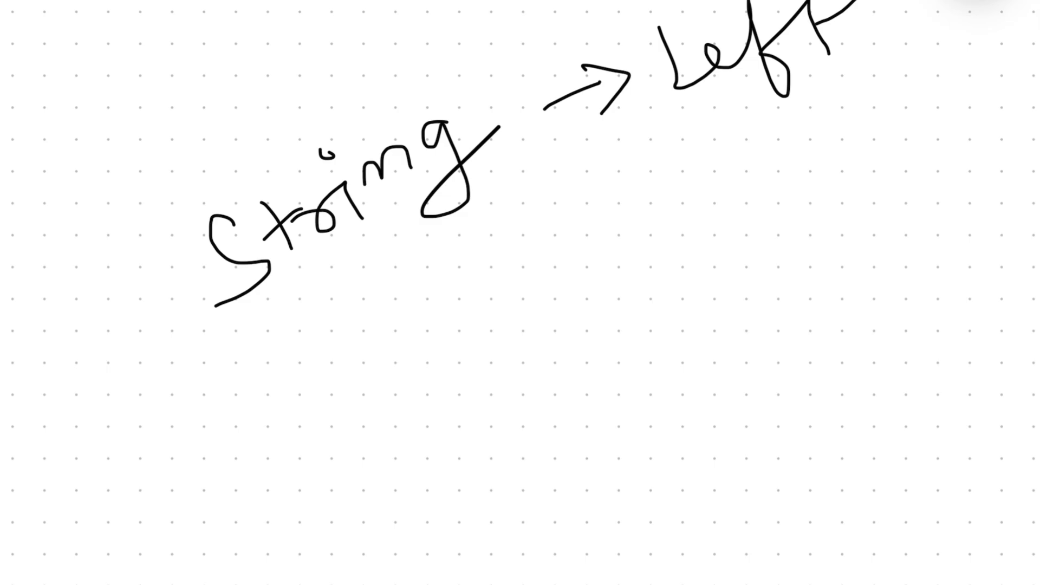
mouse_move(308, 423)
left_mouse_down()
mouse_move(277, 373)
mouse_move(323, 341)
mouse_move(414, 359)
mouse_move(442, 334)
left_mouse_up()
mouse_move(449, 280)
left_mouse_down()
mouse_move(487, 303)
mouse_move(542, 232)
mouse_move(586, 196)
mouse_move(656, 193)
mouse_move(665, 229)
left_mouse_up()
mouse_move(701, 155)
left_mouse_down()
mouse_move(731, 174)
mouse_move(750, 126)
left_mouse_up()
left_click_drag(766, 135, 772, 163)
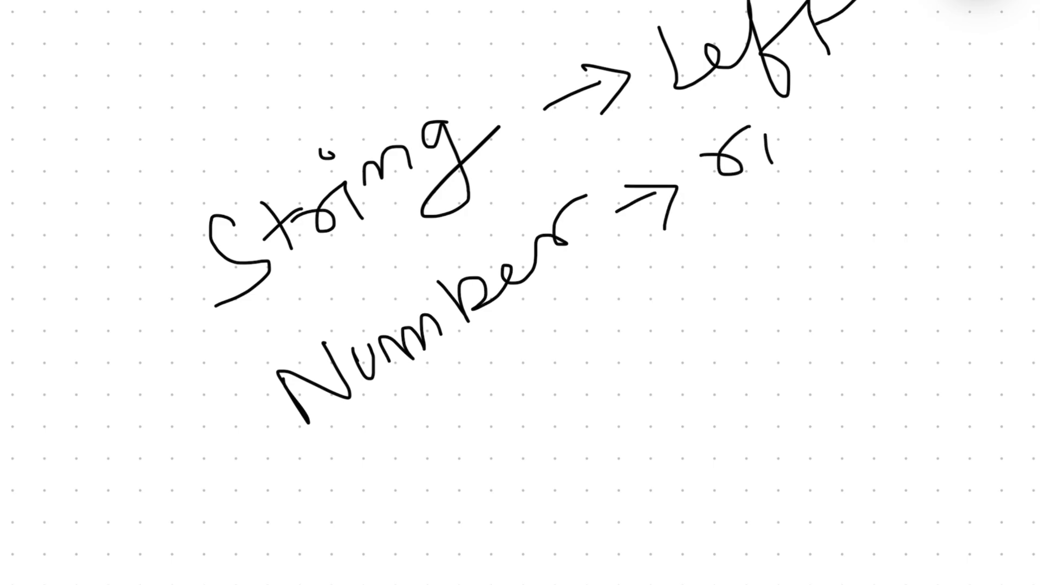
mouse_move(817, 126)
left_mouse_down()
mouse_move(819, 160)
mouse_move(864, 103)
mouse_move(887, 105)
mouse_move(916, 60)
left_mouse_up()
left_click_drag(335, 464, 936, 94)
mouse_move(126, 235)
left_mouse_down()
mouse_move(283, 482)
mouse_move(362, 434)
left_mouse_up()
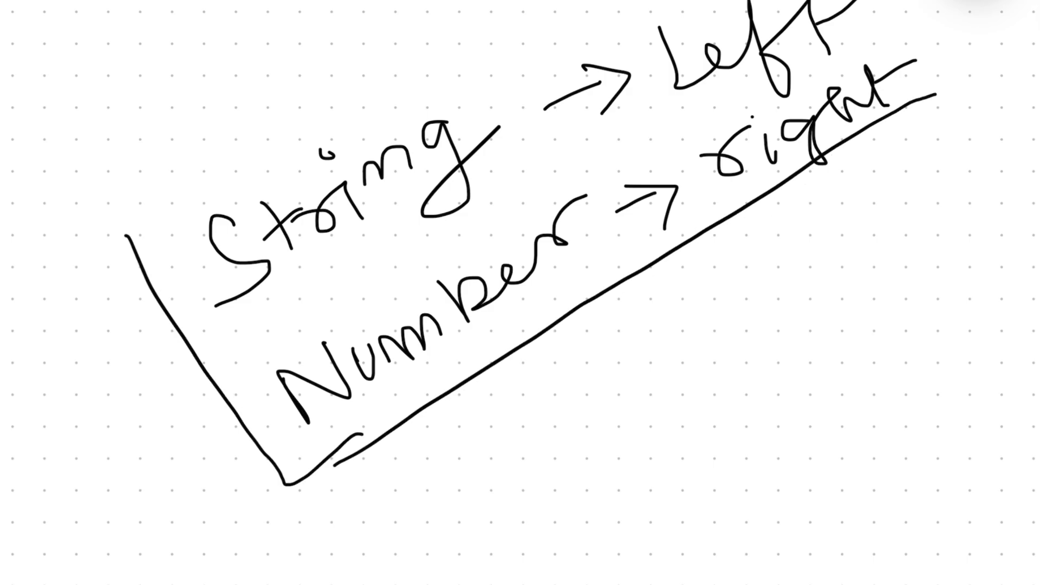
left_click_drag(126, 230, 631, 1)
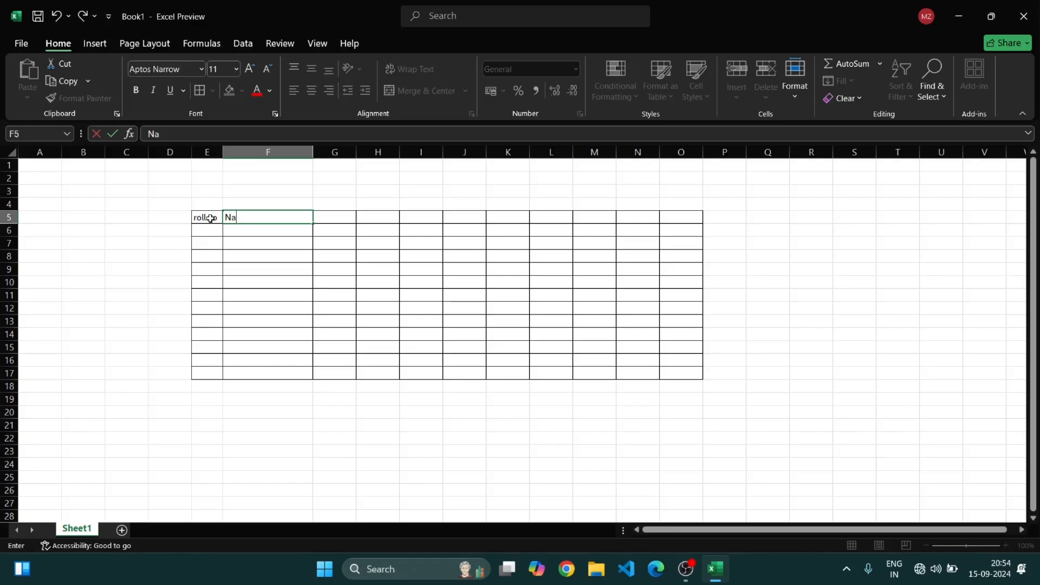
Finish the header Name in F5 and center it in its cell
type("me")
left_click(281, 202)
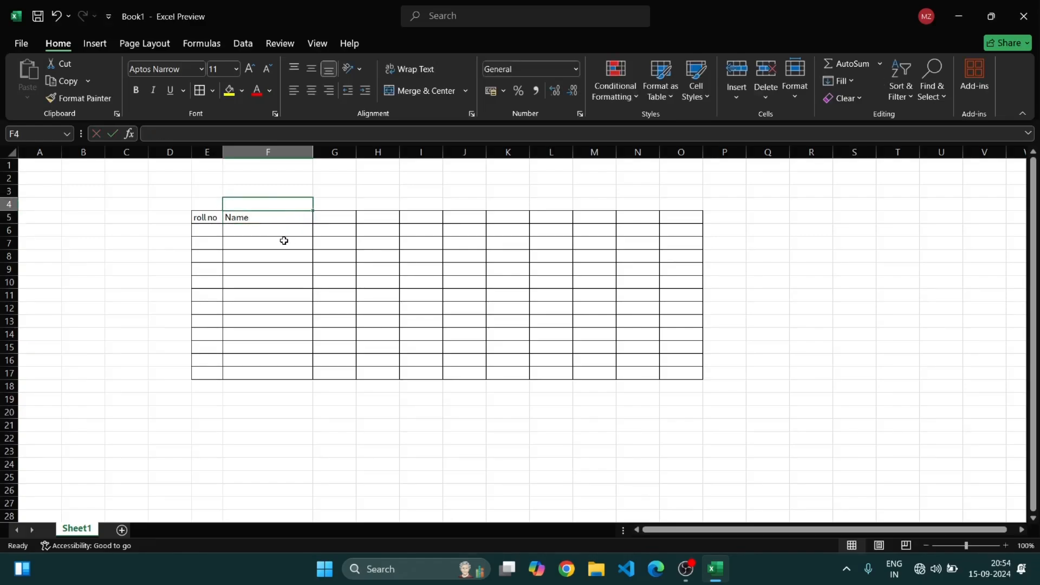
left_click(242, 222)
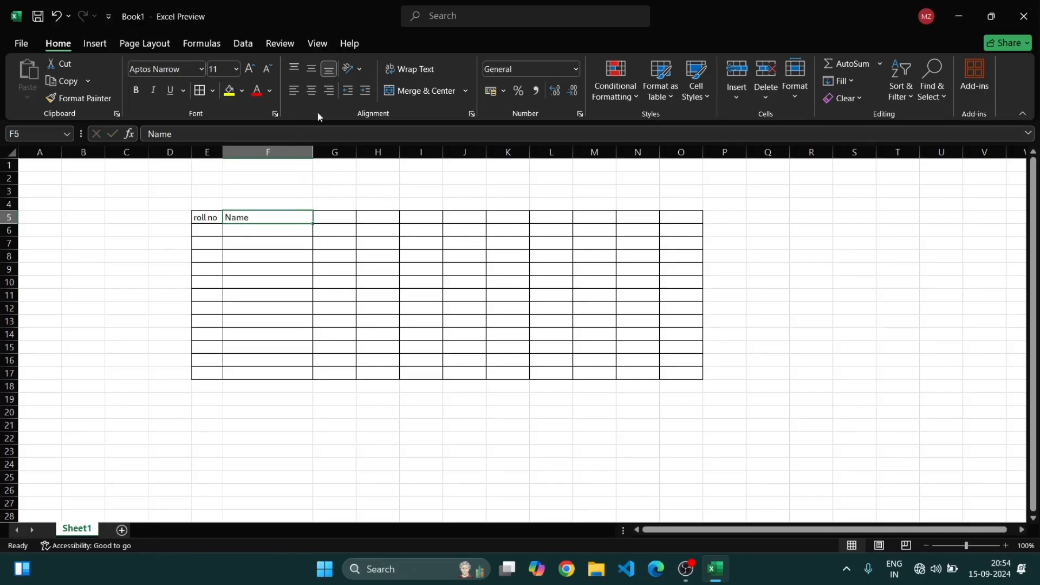
left_click(329, 92)
left_click(311, 91)
left_click(295, 92)
left_click(311, 92)
Enter the subject headers hindi, maths, computer and science in G5 through J5
left_click(344, 216)
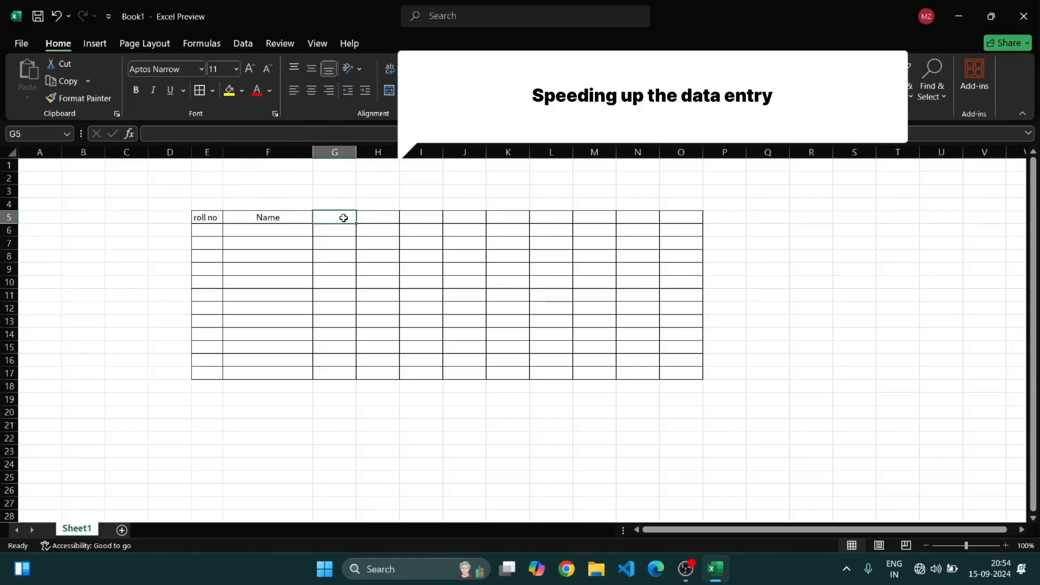
type("hindi")
key("Tab")
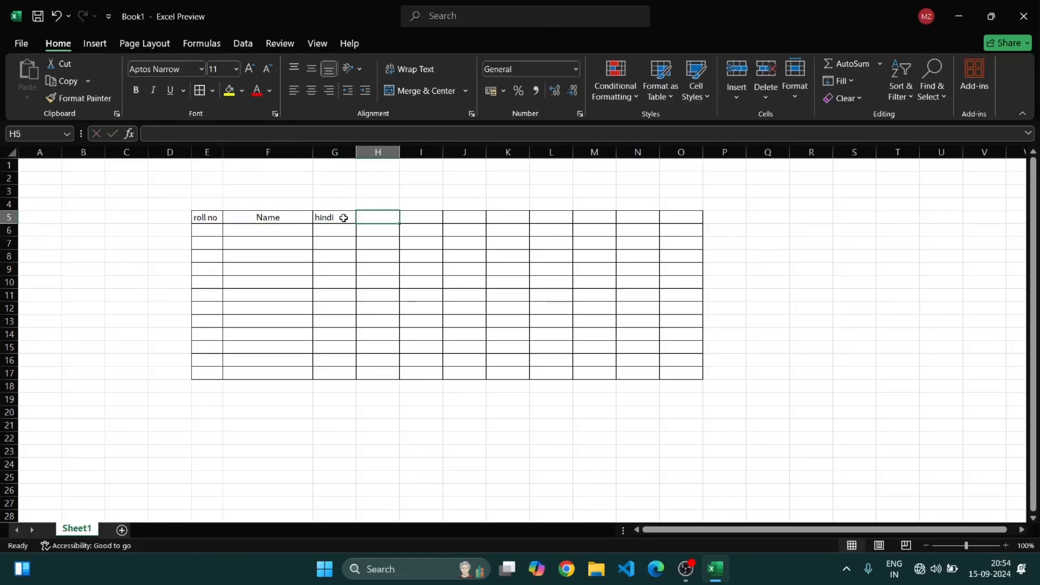
type("maths")
key("Tab")
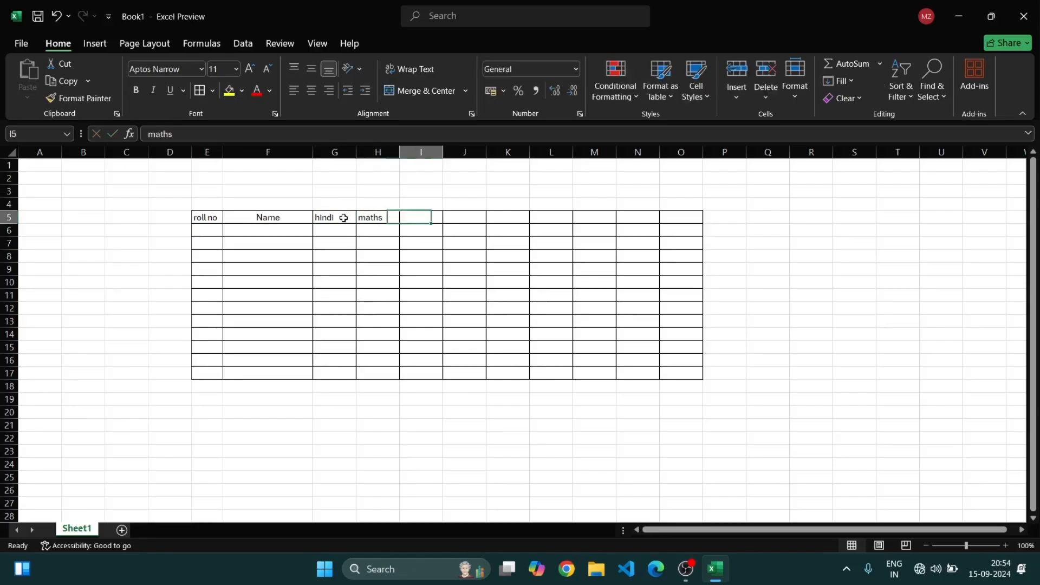
type("comp")
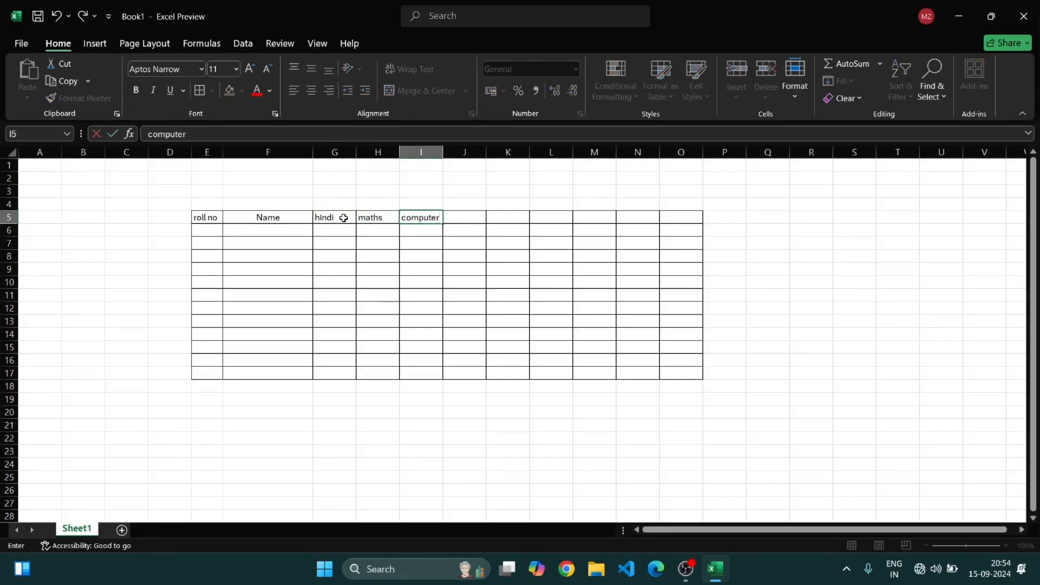
type("uter")
key("Tab")
type("science")
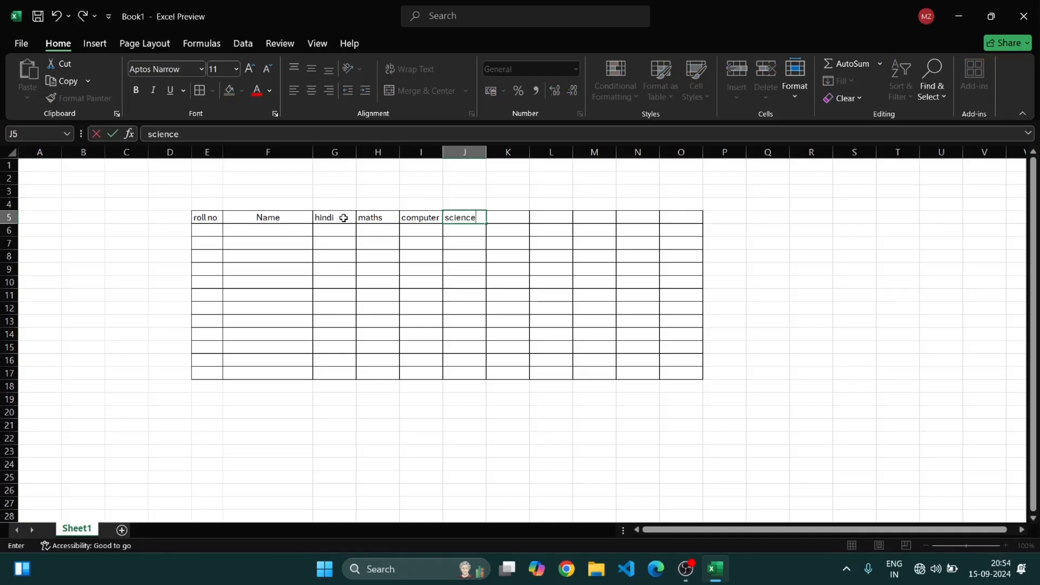
key("Tab")
Enter the headers sst, total, %age and grade in K5 through N5
type("ss")
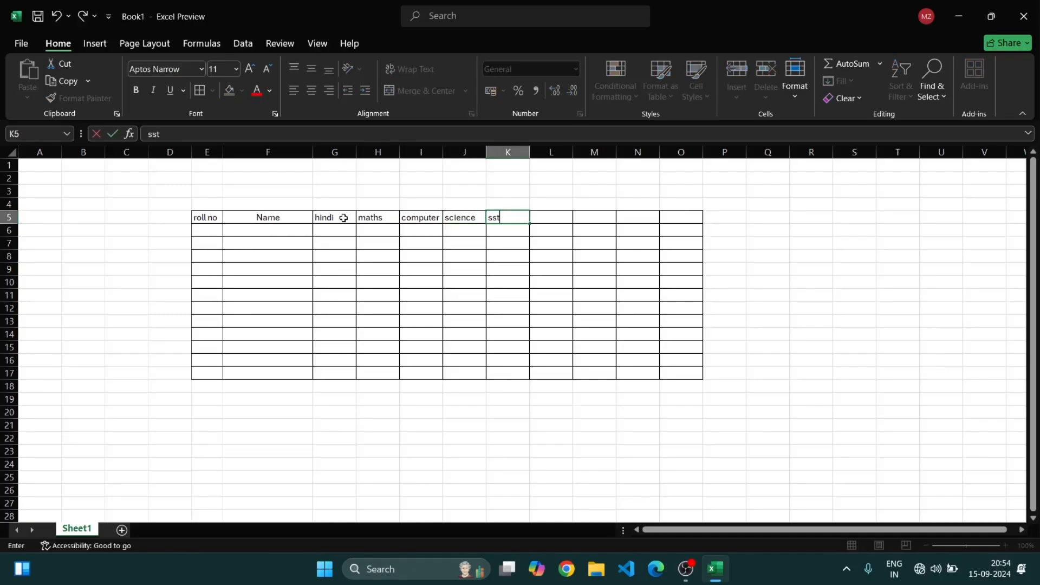
type("t")
key("Tab")
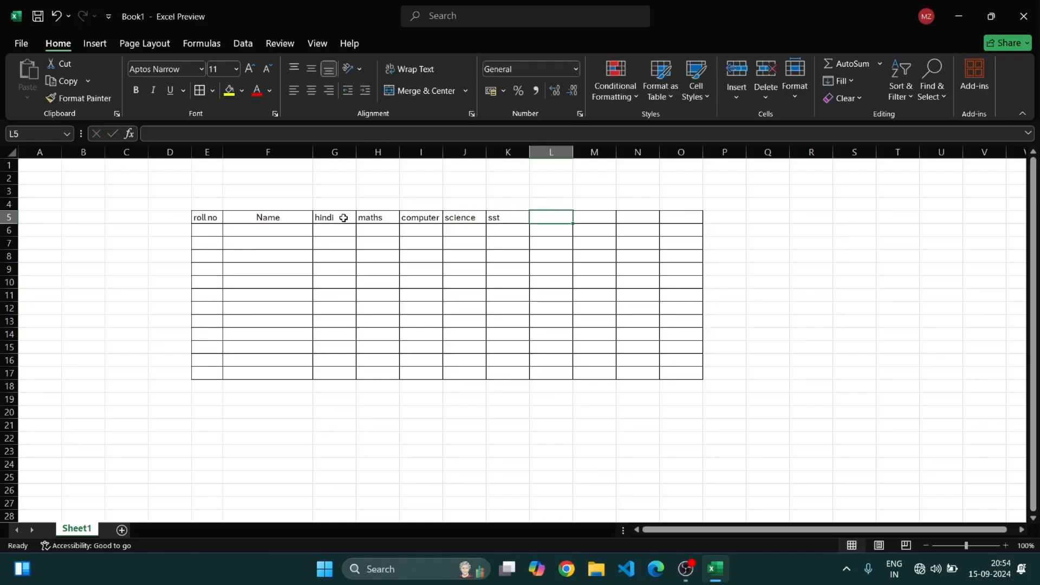
type("total")
key("Tab")
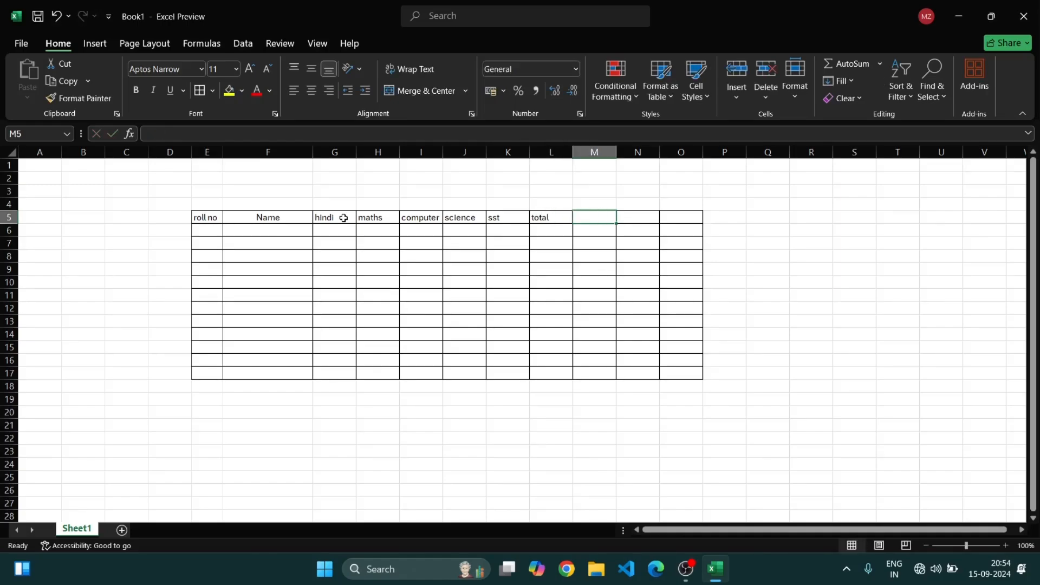
type("%age")
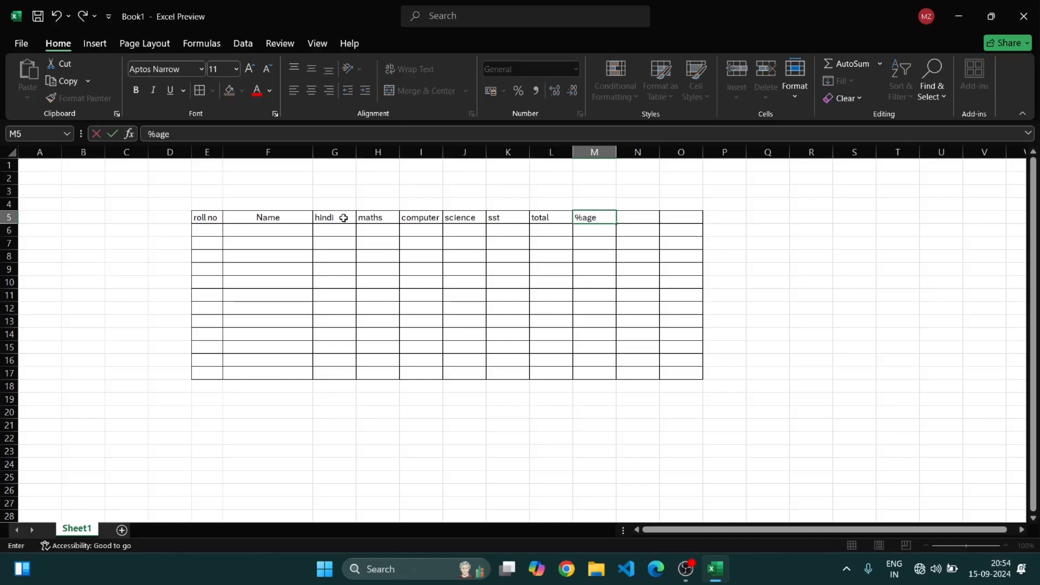
key("Tab")
type("grade")
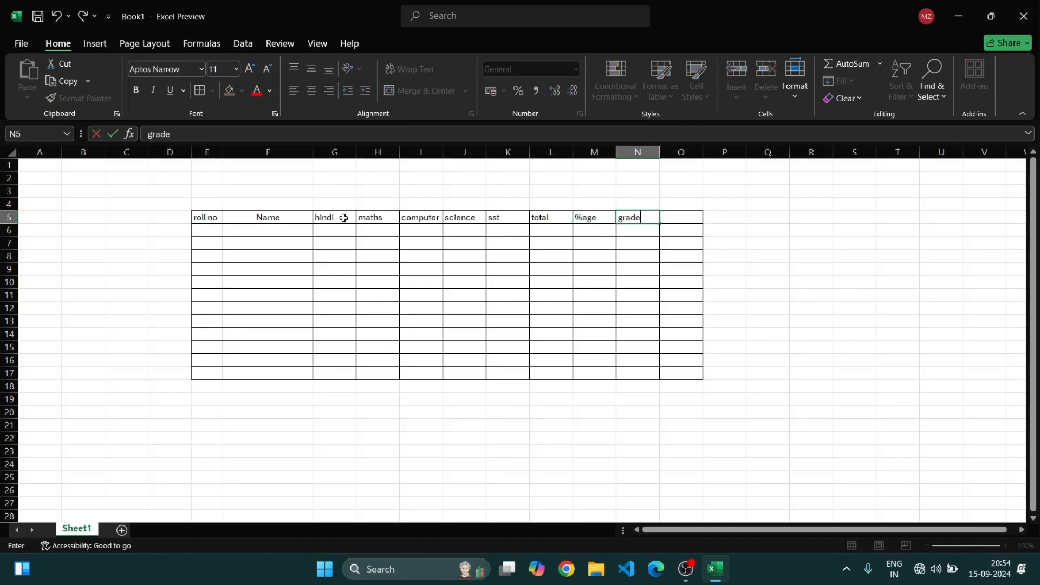
key("Tab")
type("re")
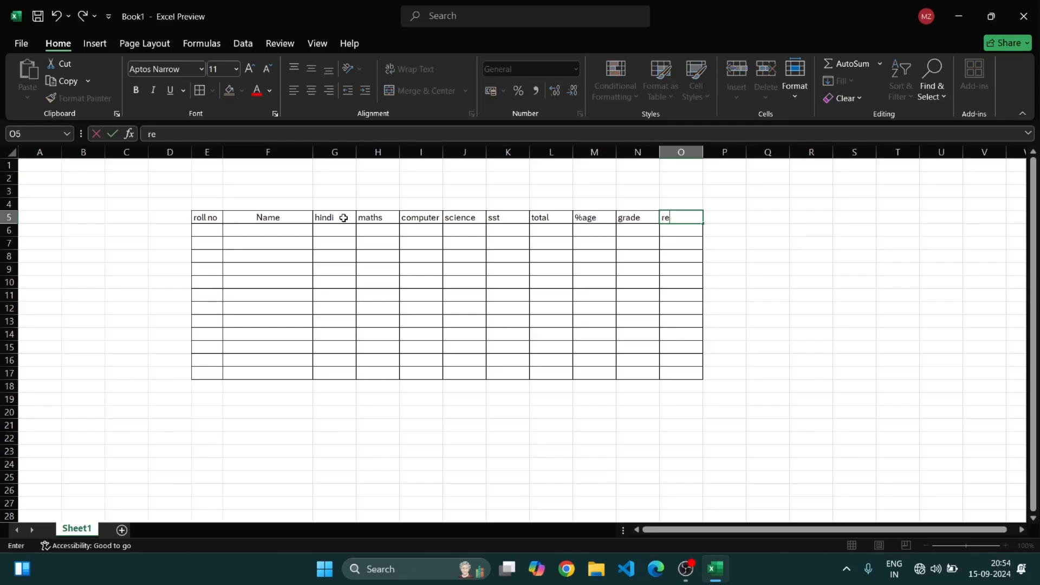
type("sult")
key("BackSpace")
key("BackSpace")
key("BackSpace")
key("BackSpace")
key("BackSpace")
key("BackSpace")
key("Left")
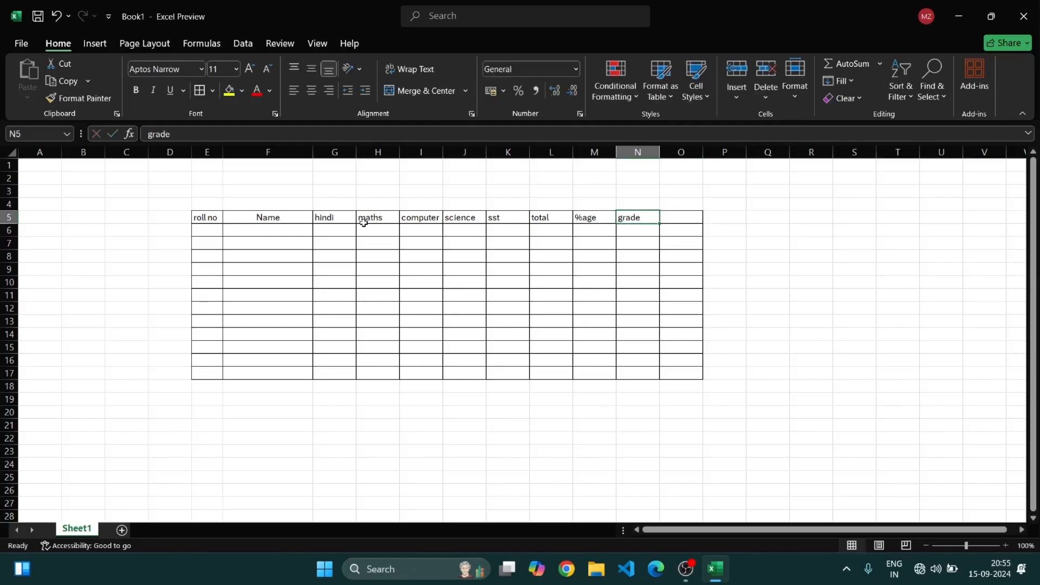
Change the N5 header to result and add the grade header in O5
key("BackSpace")
type("result")
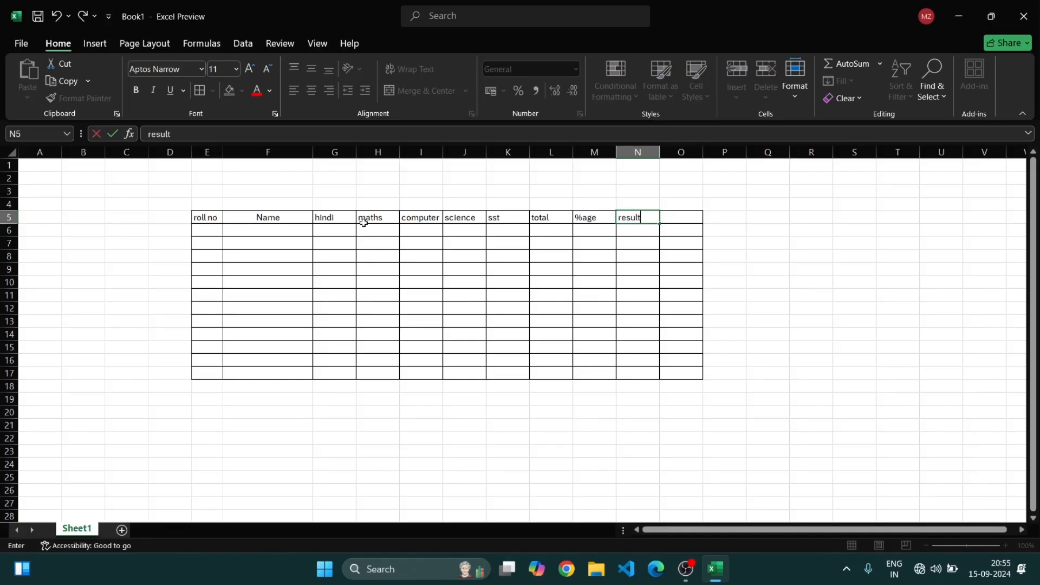
key("Tab")
type("gr")
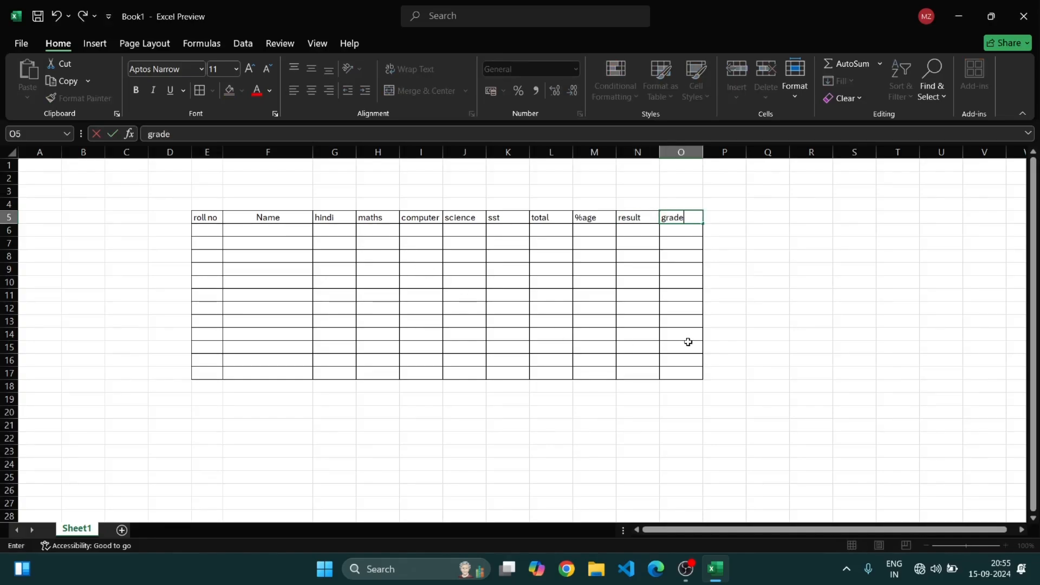
left_click(753, 319)
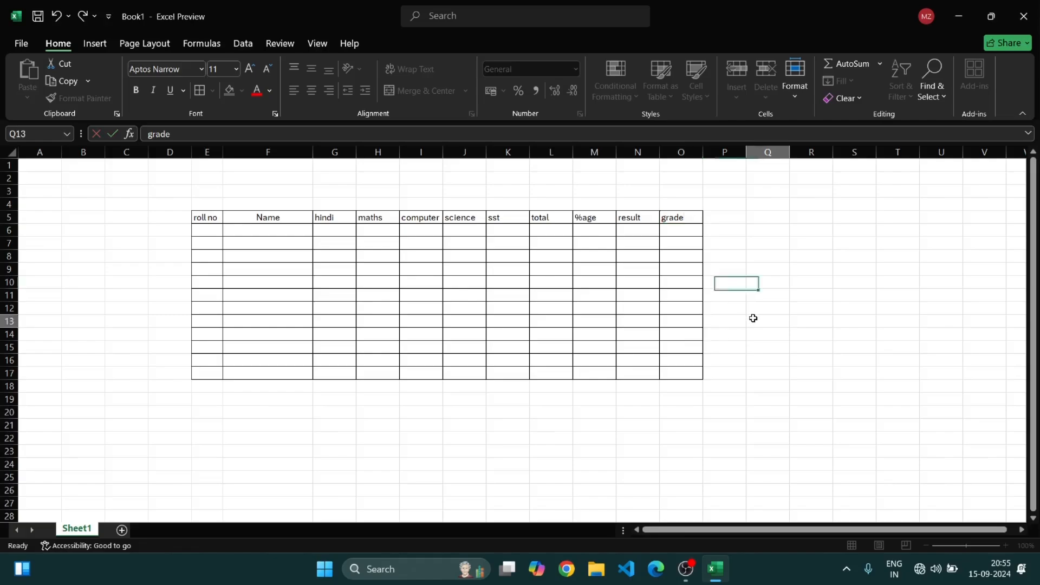
Enter roll number 1 in E6
left_click(206, 230)
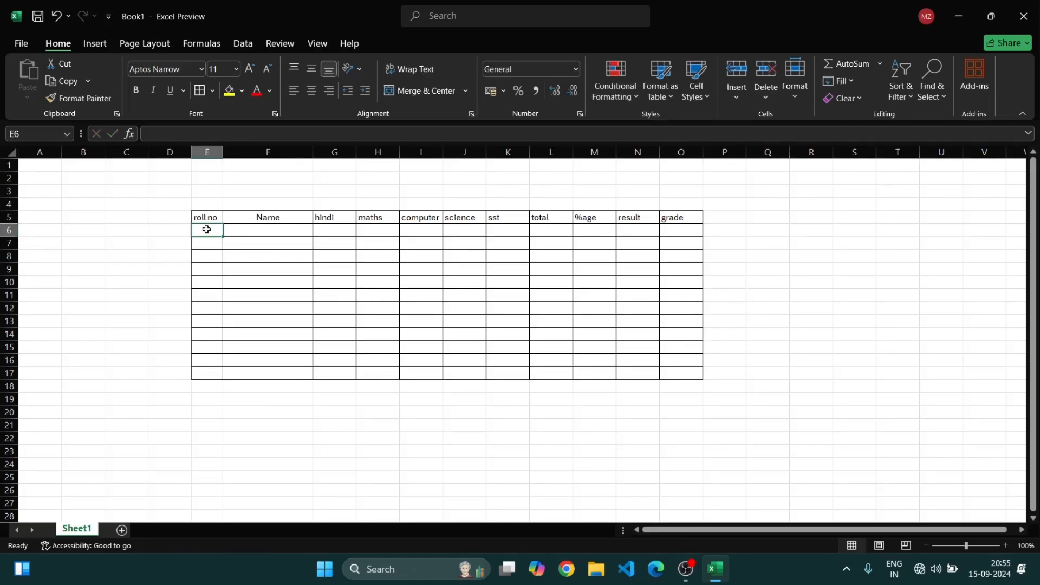
type("1")
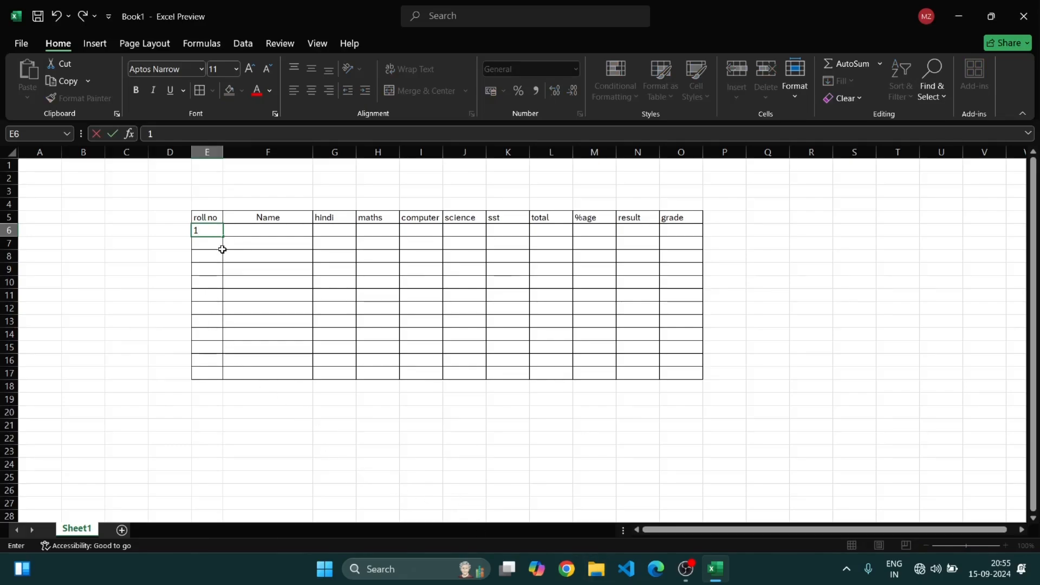
left_click_drag(223, 238, 219, 373)
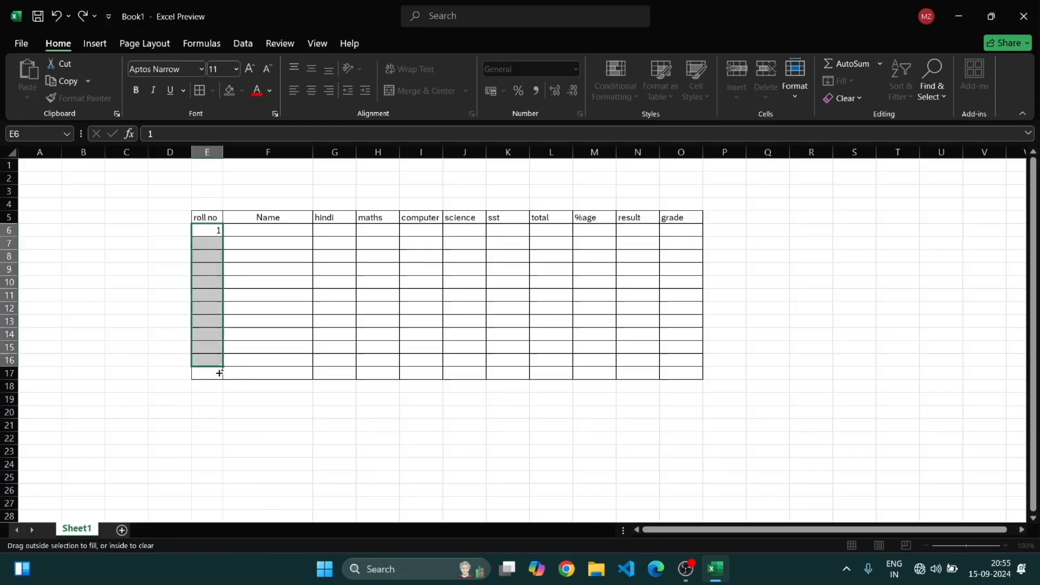
left_click(350, 462)
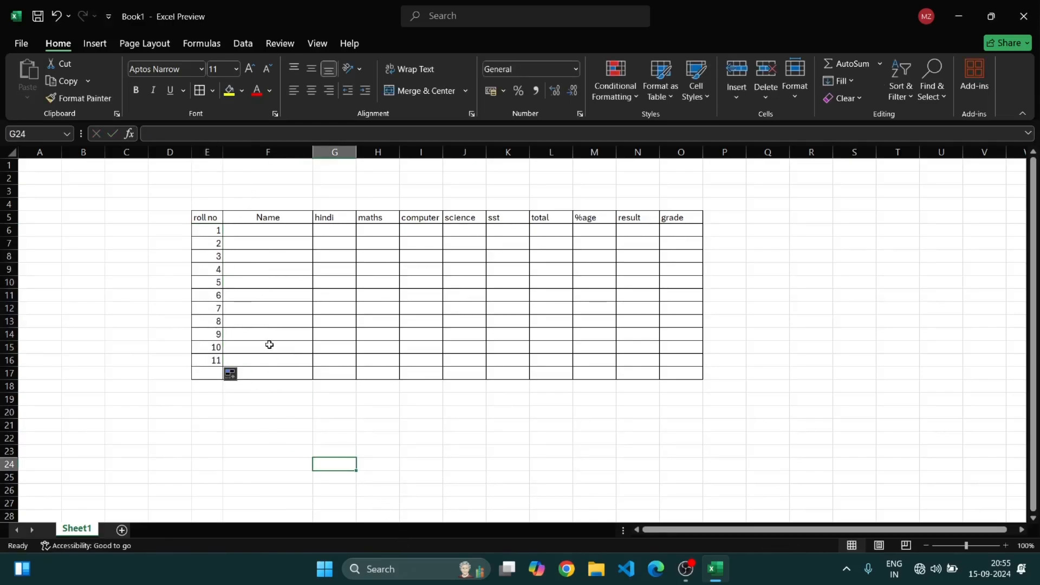
key("ctrl+z")
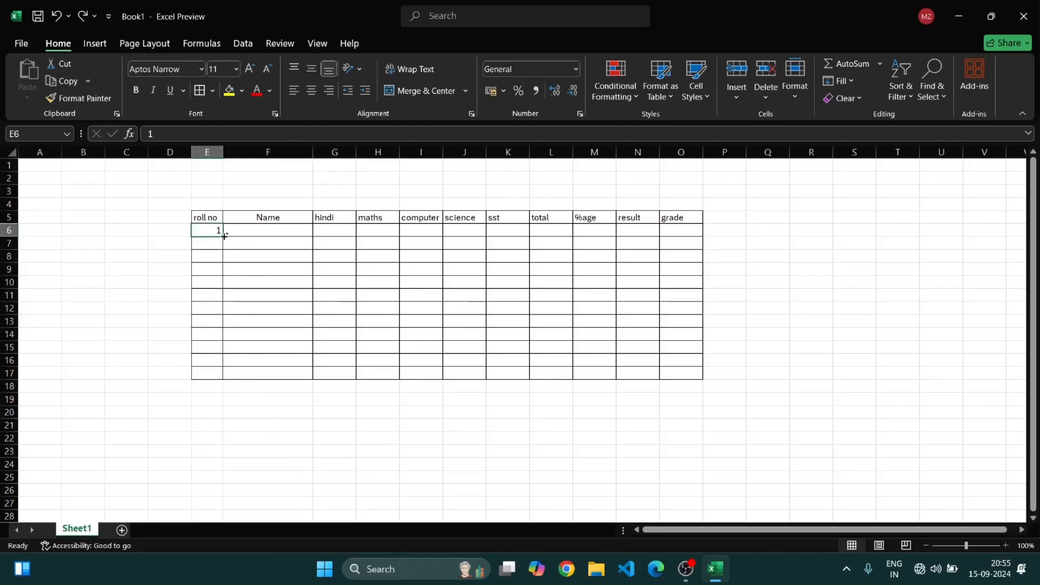
Autofill roll numbers 1 to 10 down the roll no column through E15
left_click_drag(224, 236, 231, 357)
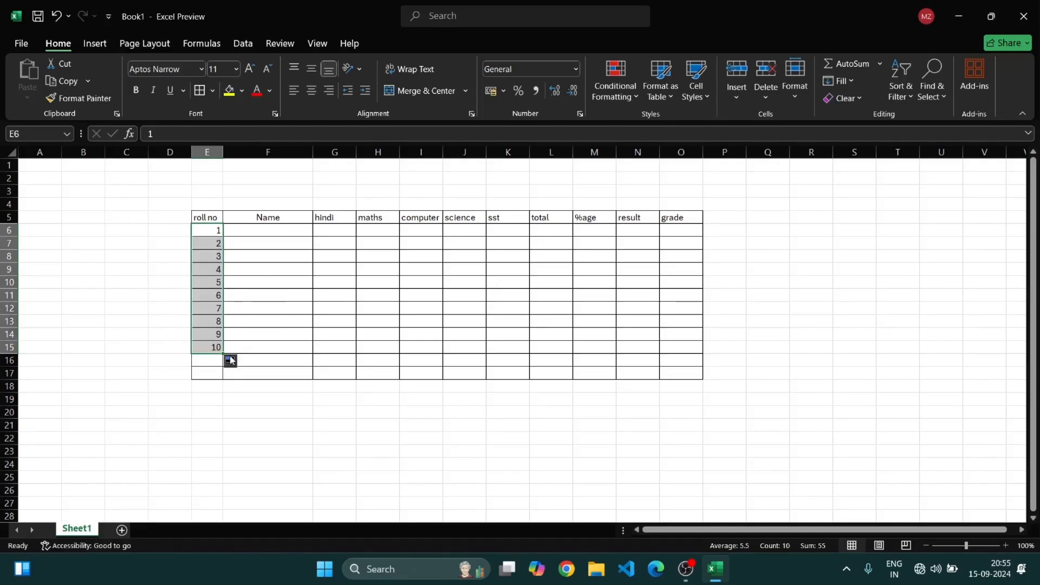
left_click(310, 422)
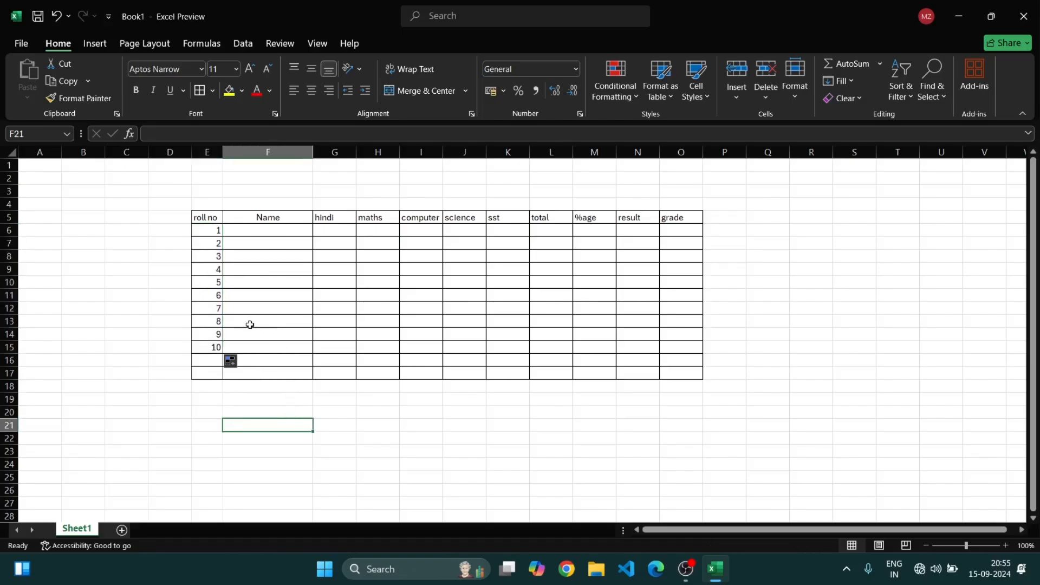
left_click(316, 424)
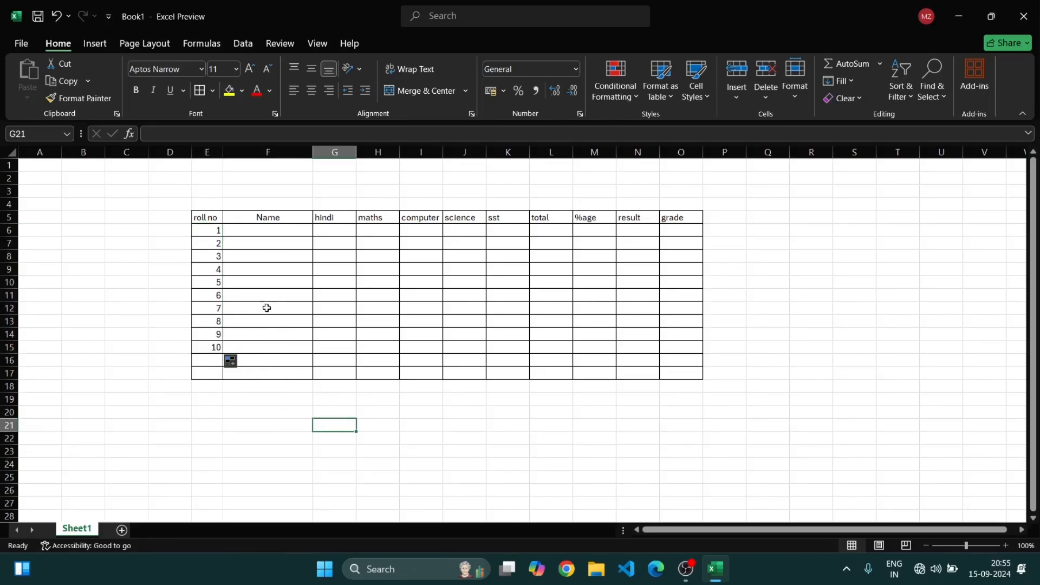
Enter student names A through J in F6 down to F15
left_click(271, 234)
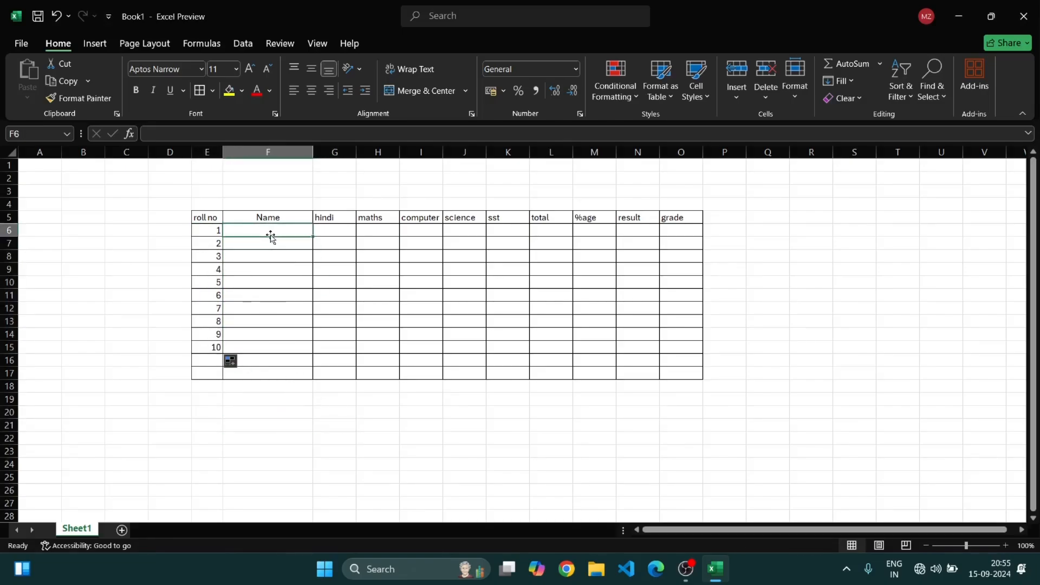
key("Caps_Lock")
type("A")
key("Return")
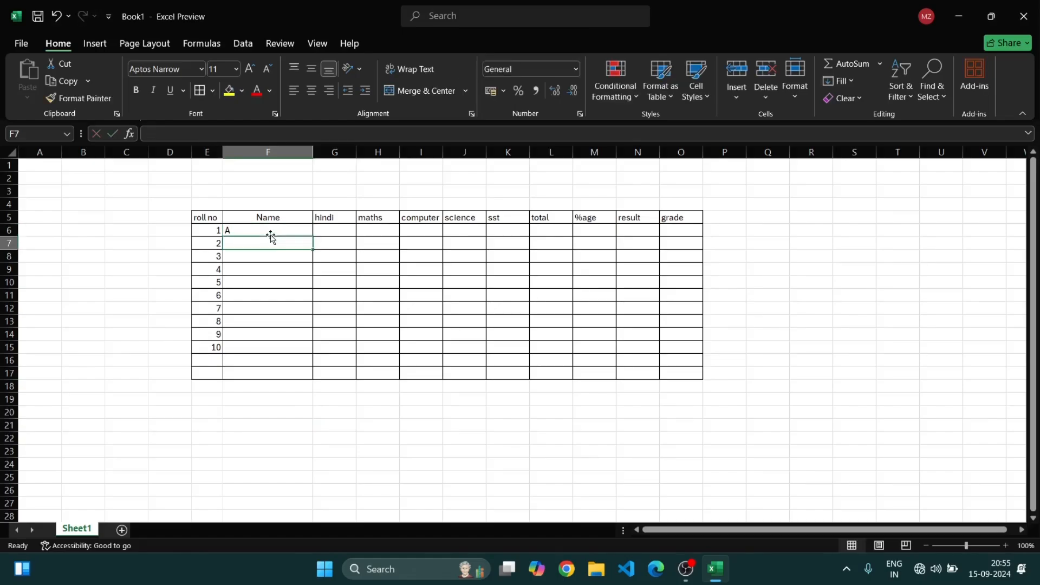
type("B")
key("Return")
type("C")
key("Return")
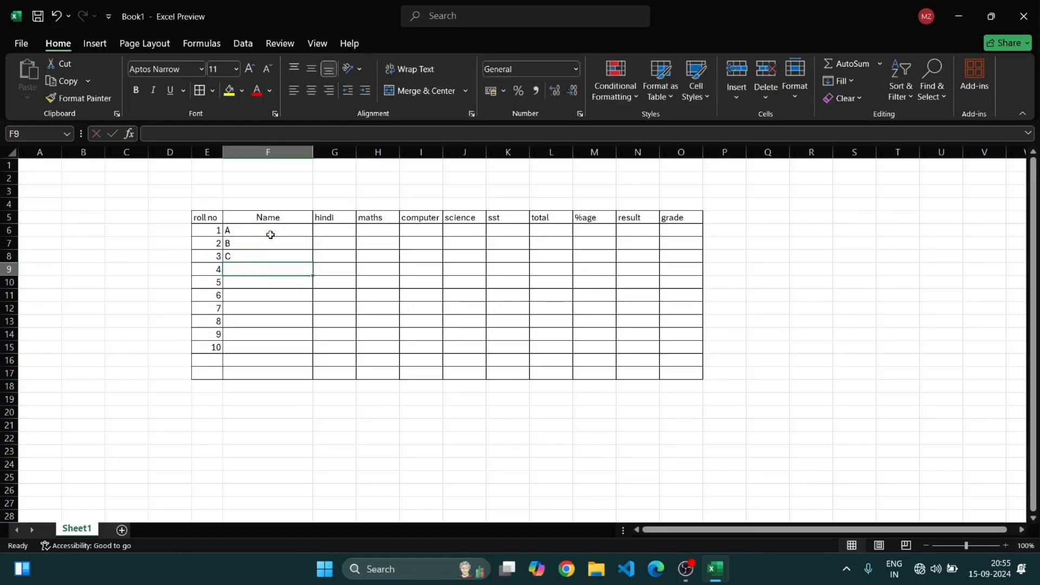
type("D")
key("Return")
type("E")
key("Return")
type("F")
key("Return")
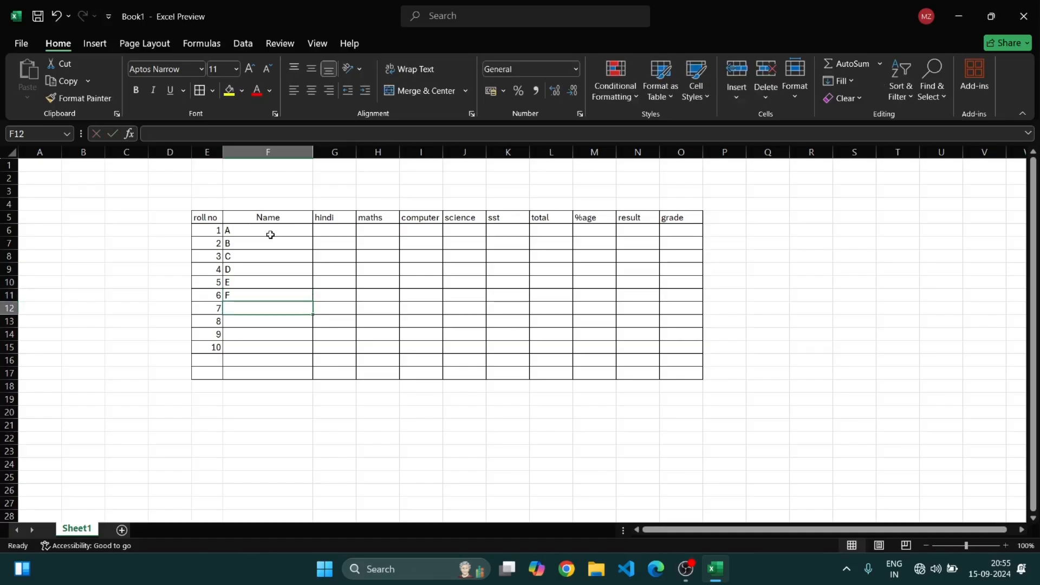
type("G")
key("Return")
type("H")
key("Return")
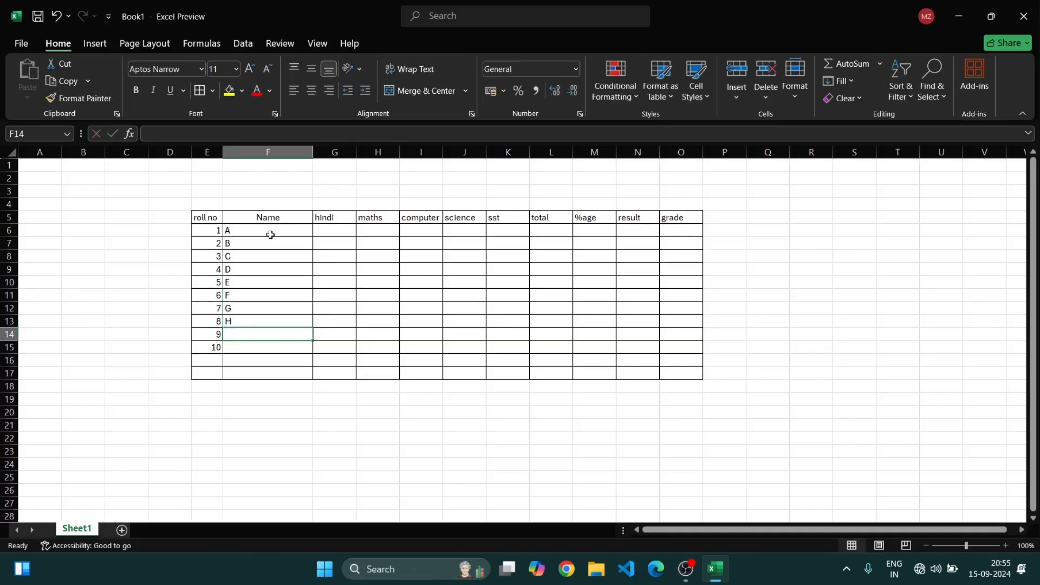
type("I")
key("Return")
type("J")
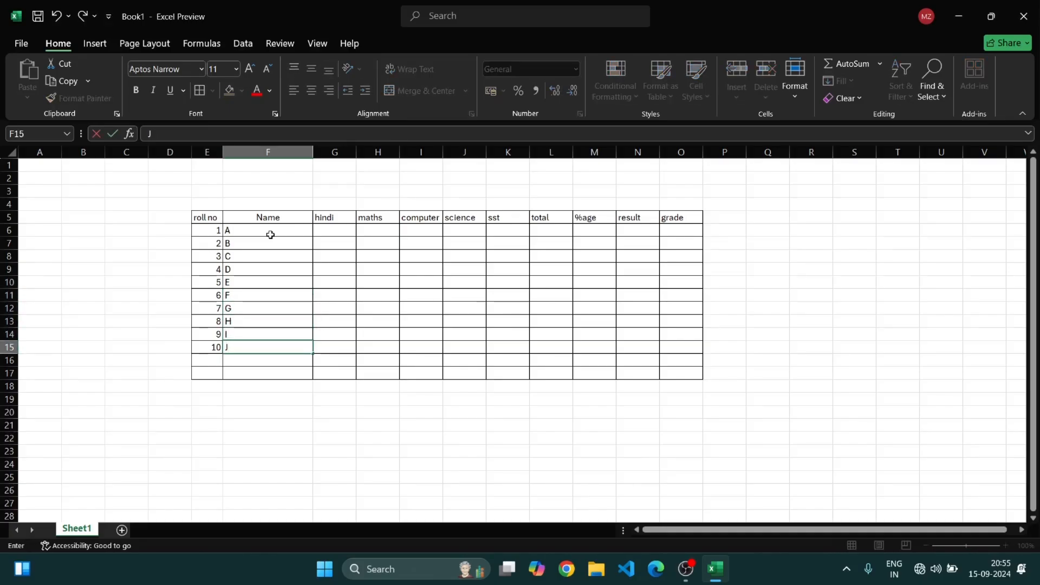
left_click(382, 464)
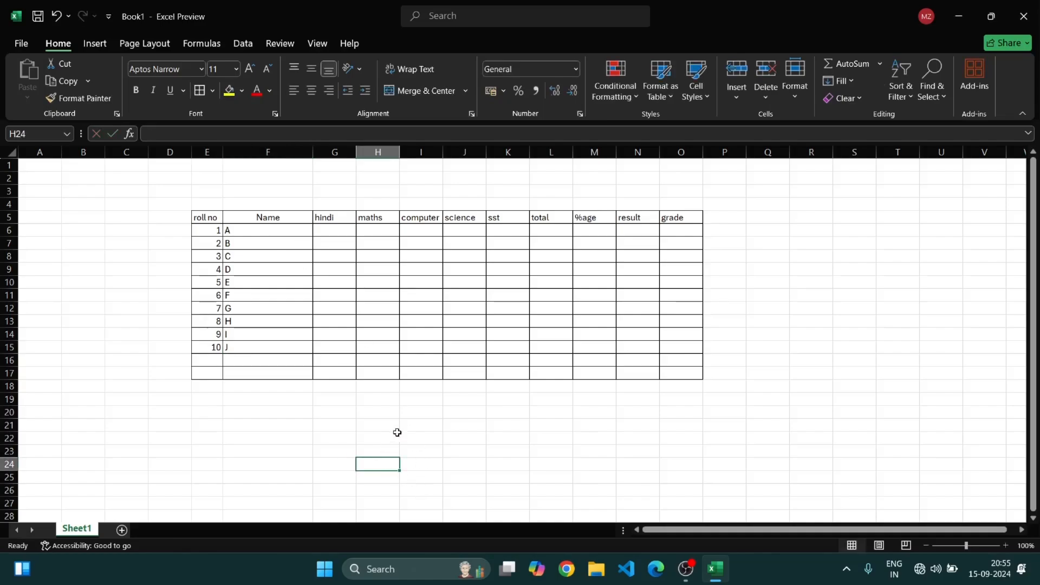
Enter hindi marks 45, 46, 78, 56, 43, 65, 45, 45, 34 and 34 in G6 through G15
left_click_drag(317, 230, 439, 297)
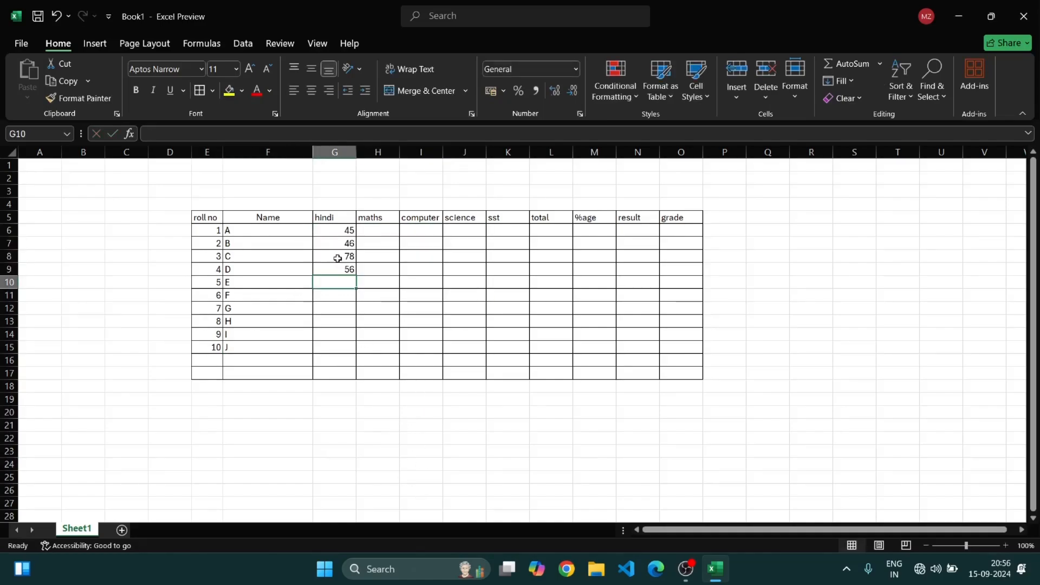
type("433")
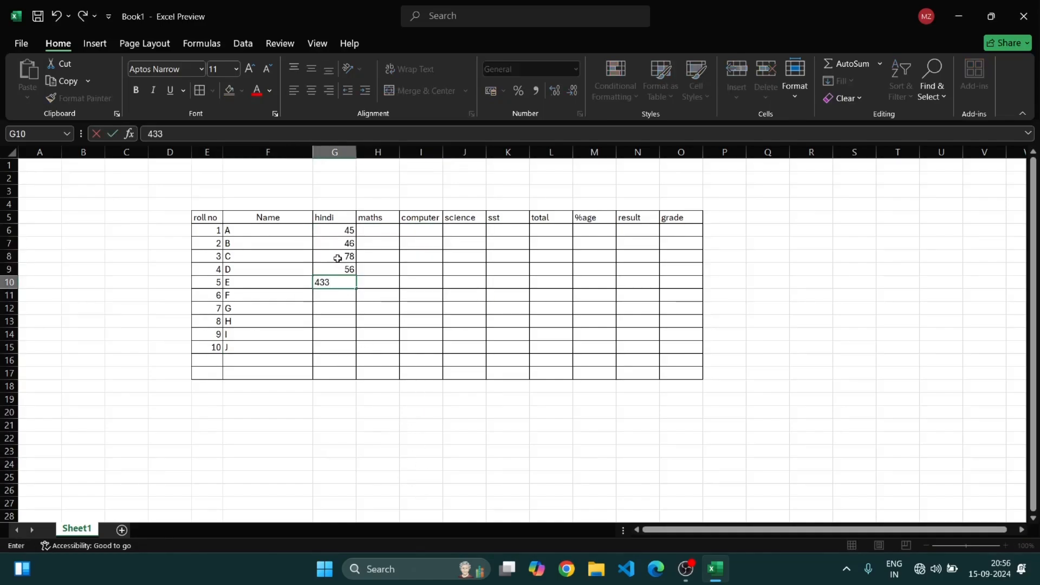
key("BackSpace")
key("Return")
type("65")
key("Return")
type("4")
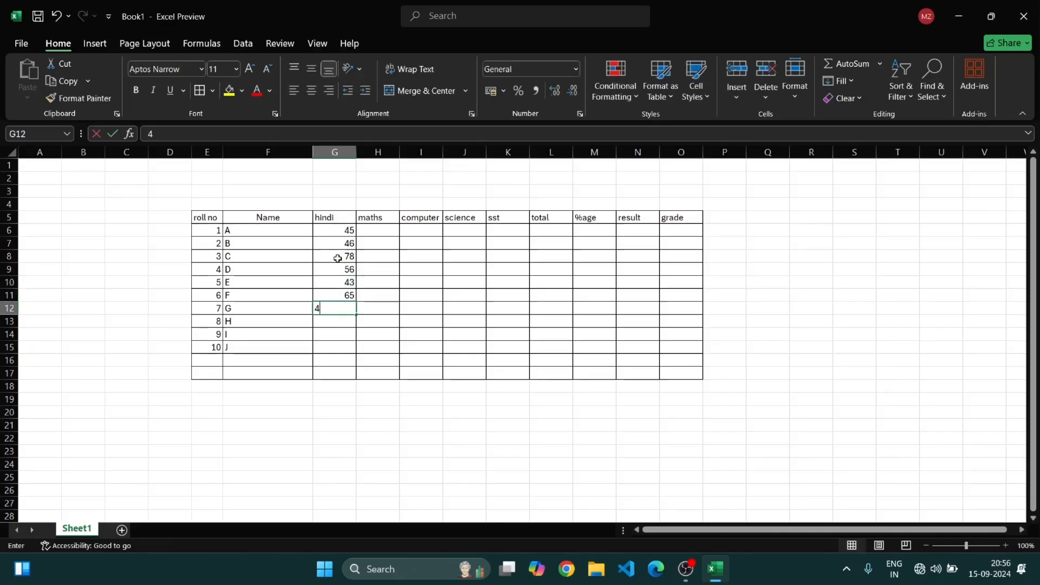
type("5")
key("Return")
type("45")
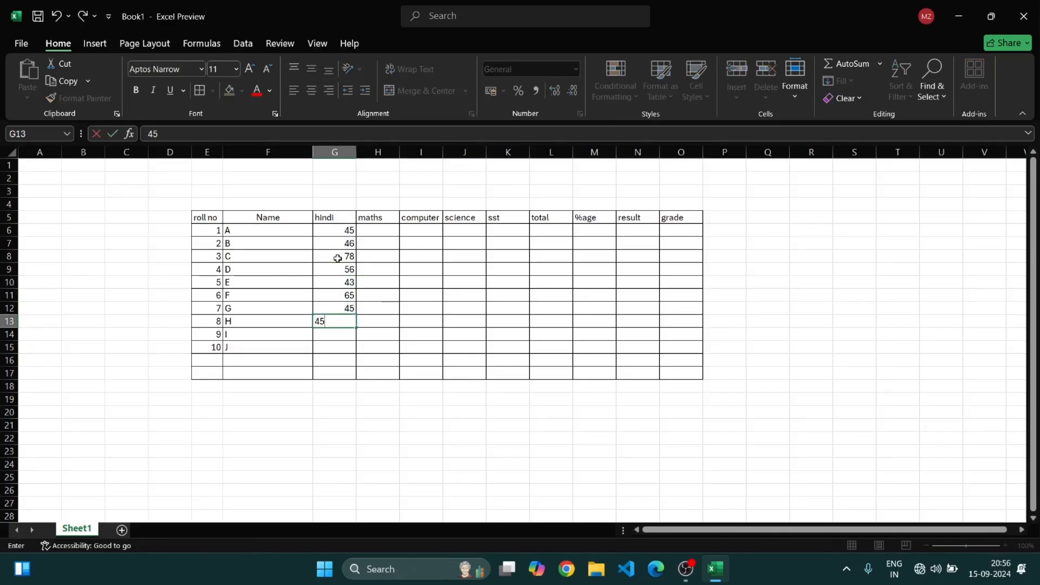
key("Return")
type("34")
key("Return")
type("3")
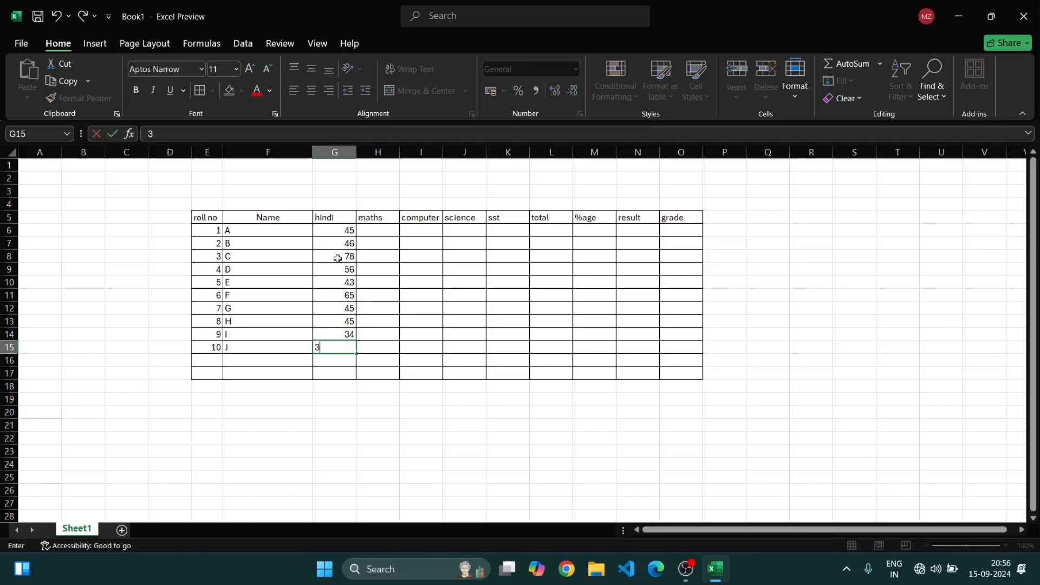
type("4")
key("Return")
Enter 30 as the maths mark for student J in H15
key("Right")
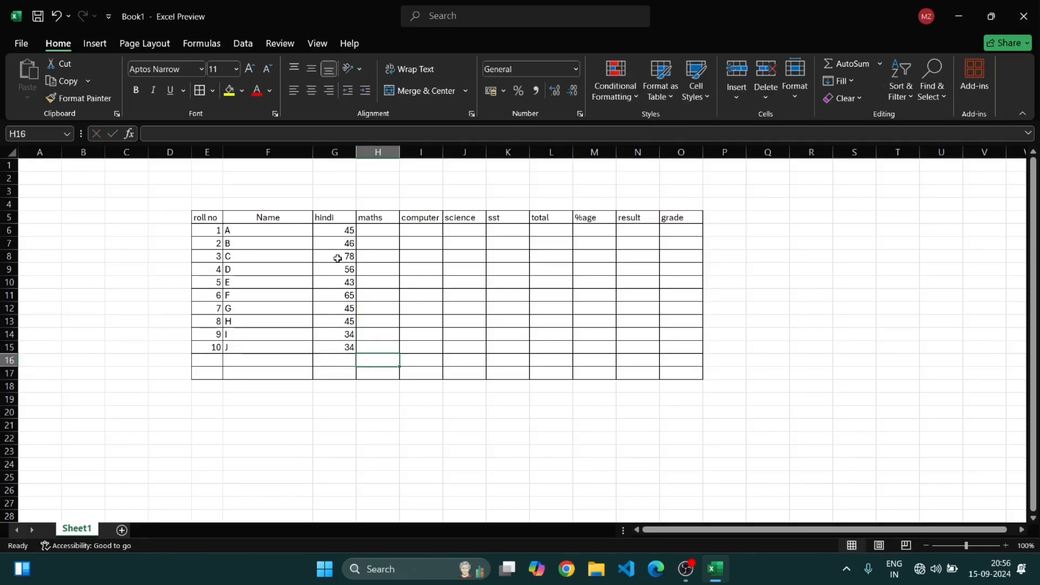
key("Up")
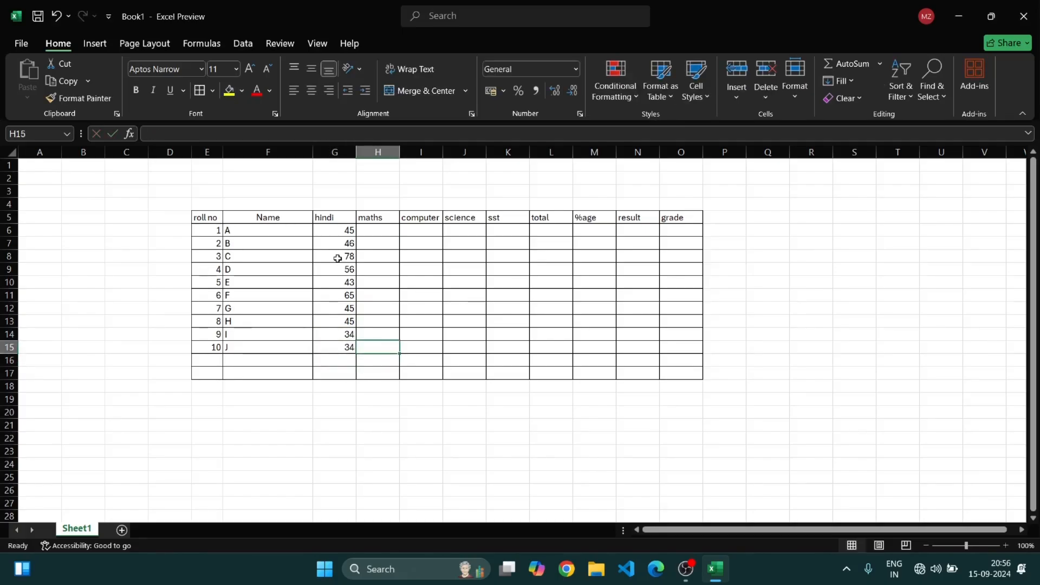
type("30")
key("Up")
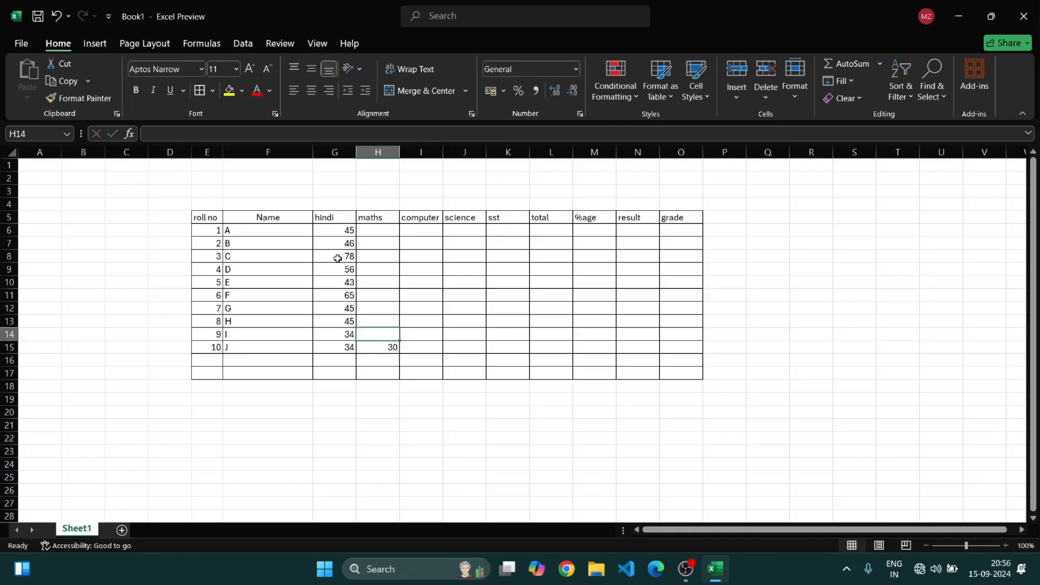
Enter maths marks 22 in H6 and 34 in H7
left_click(378, 231)
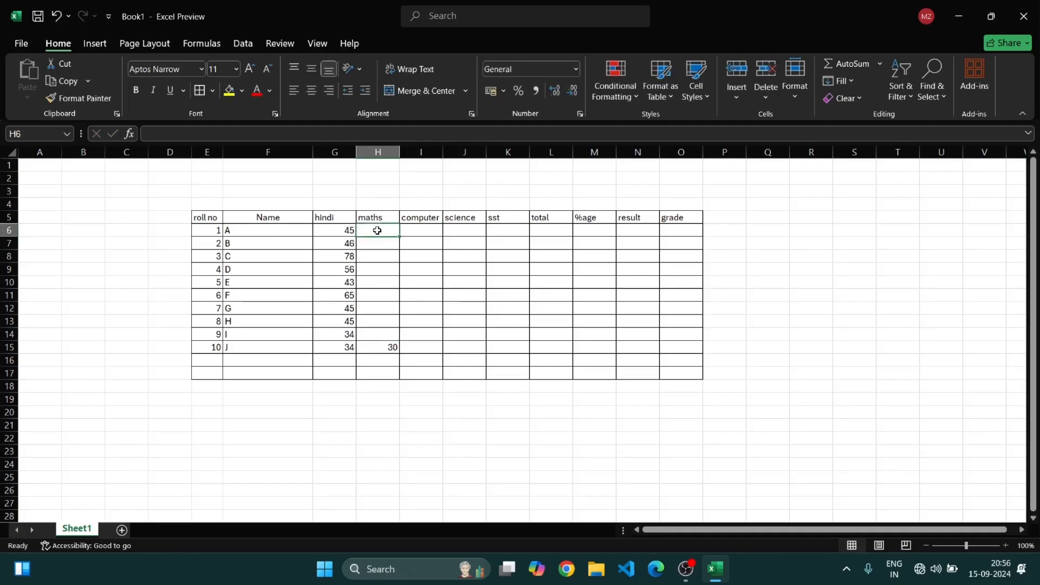
type("22")
key("Return")
type("345")
key("Return")
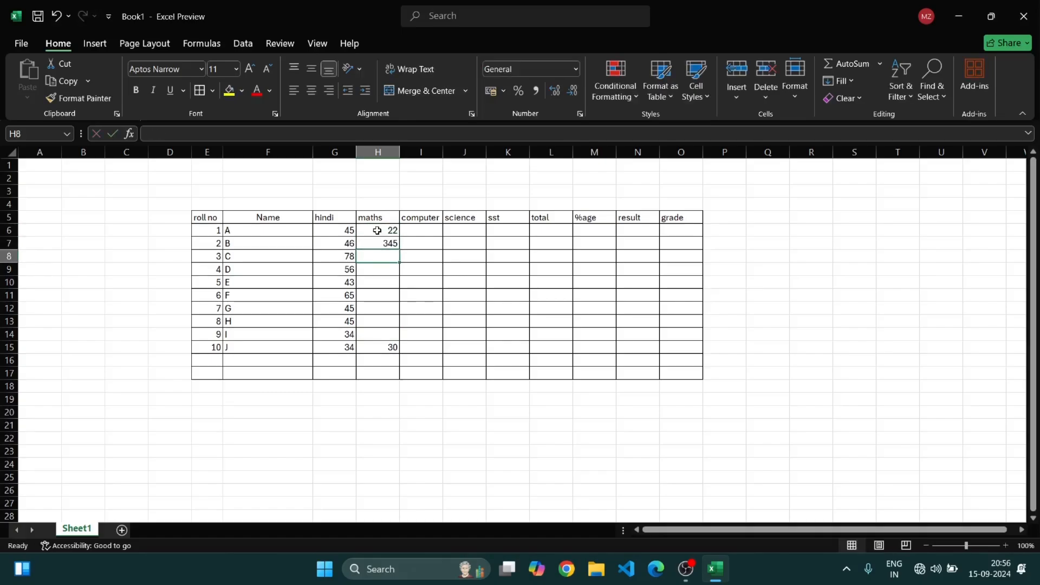
key("BackSpace")
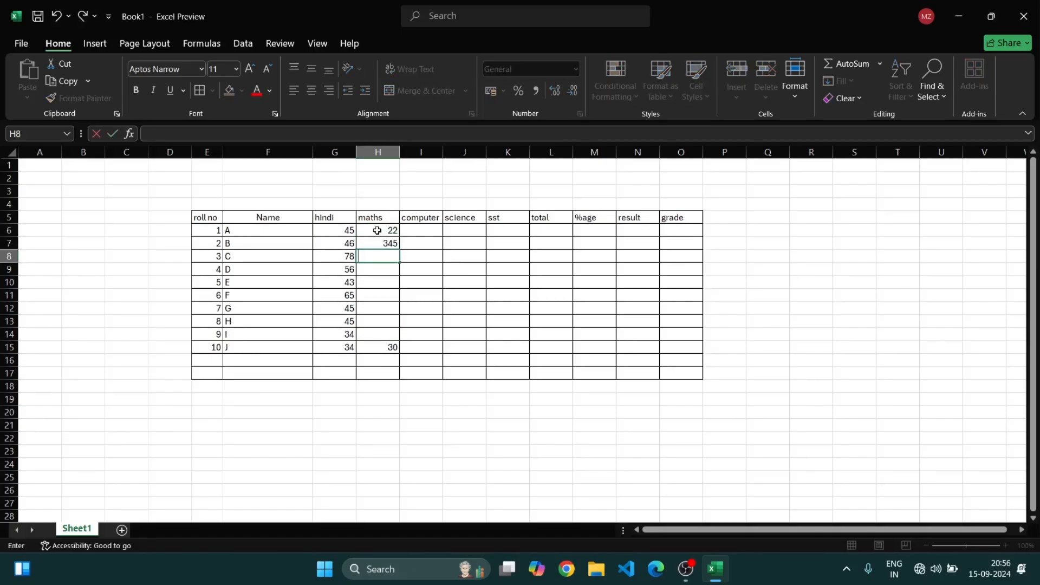
double_click(398, 245)
key("BackSpace")
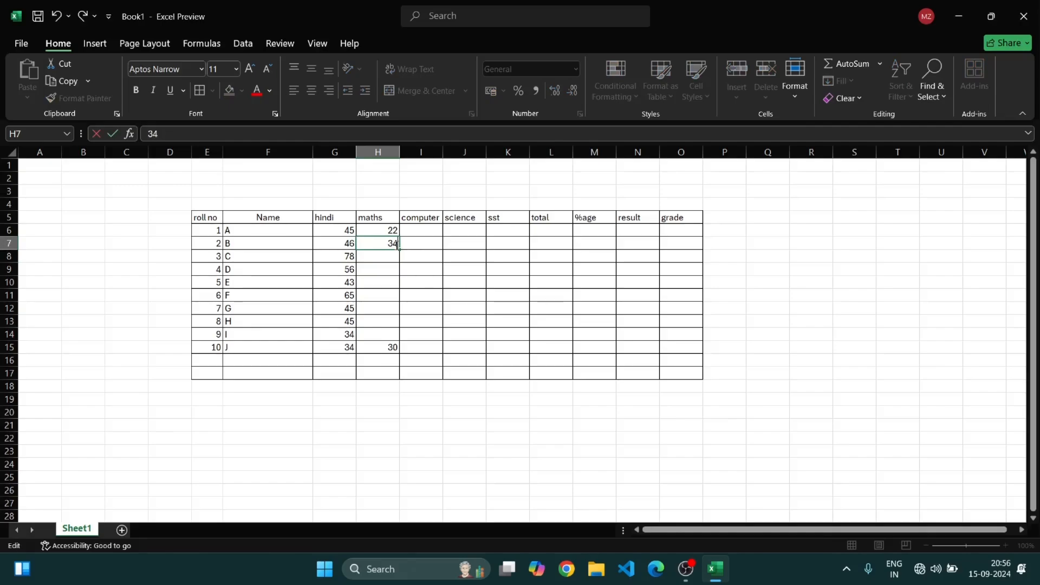
Enter maths marks 53, 56 and 90 in H8 through H10
left_click(383, 255)
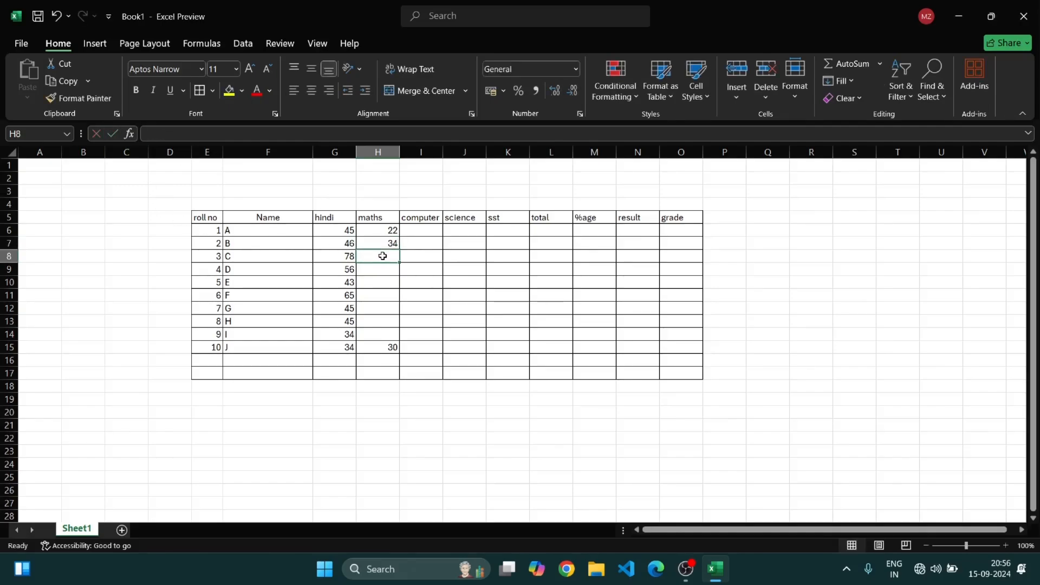
type("34")
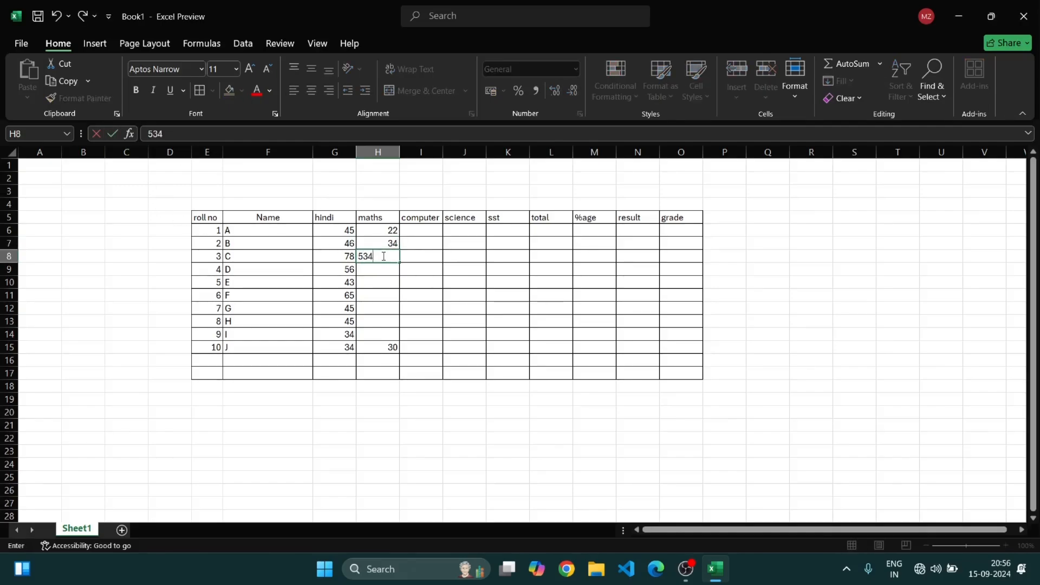
key("Return")
left_click(397, 257)
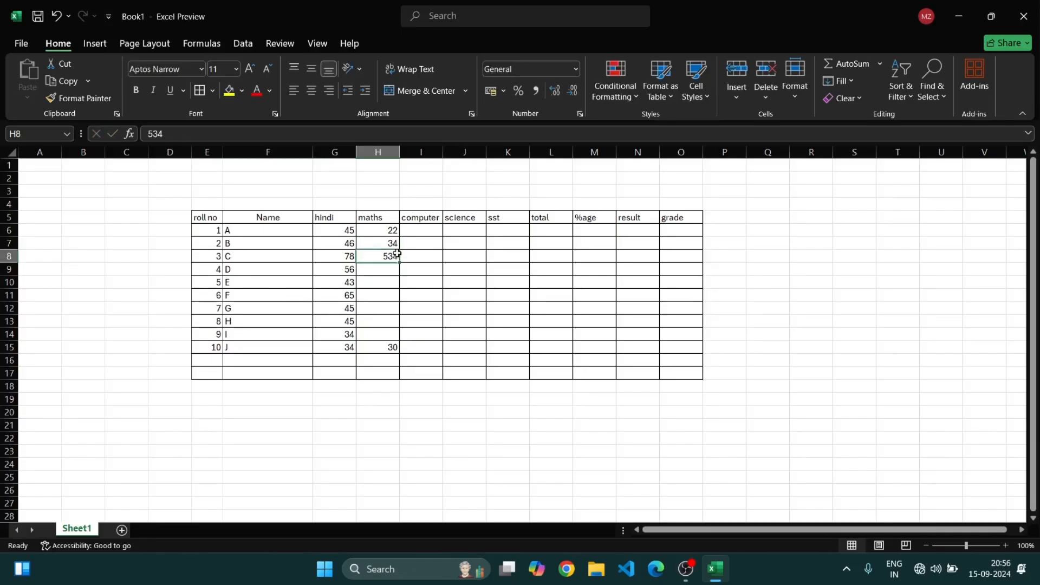
double_click(398, 258)
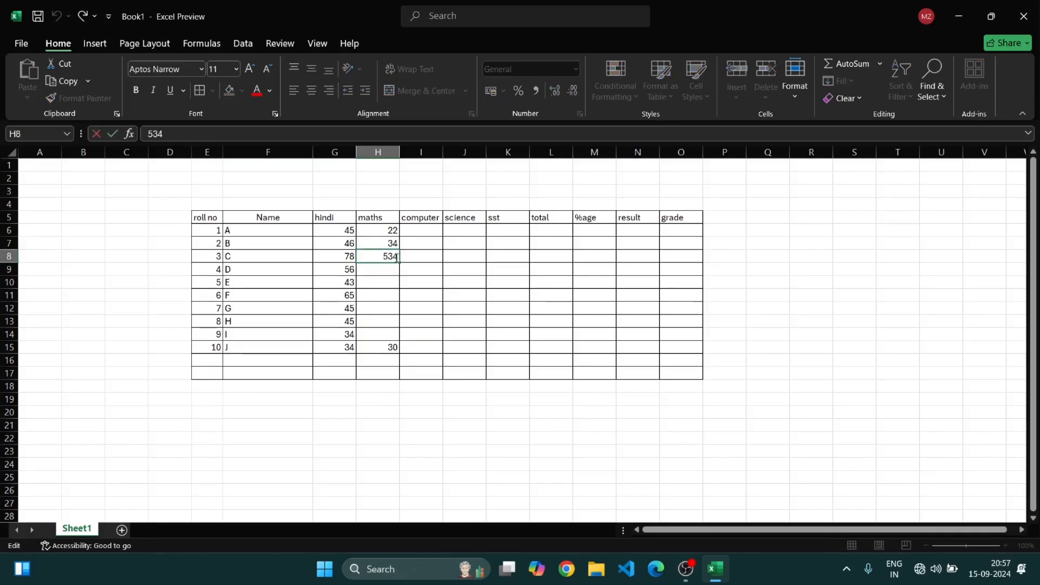
key("BackSpace")
key("Return")
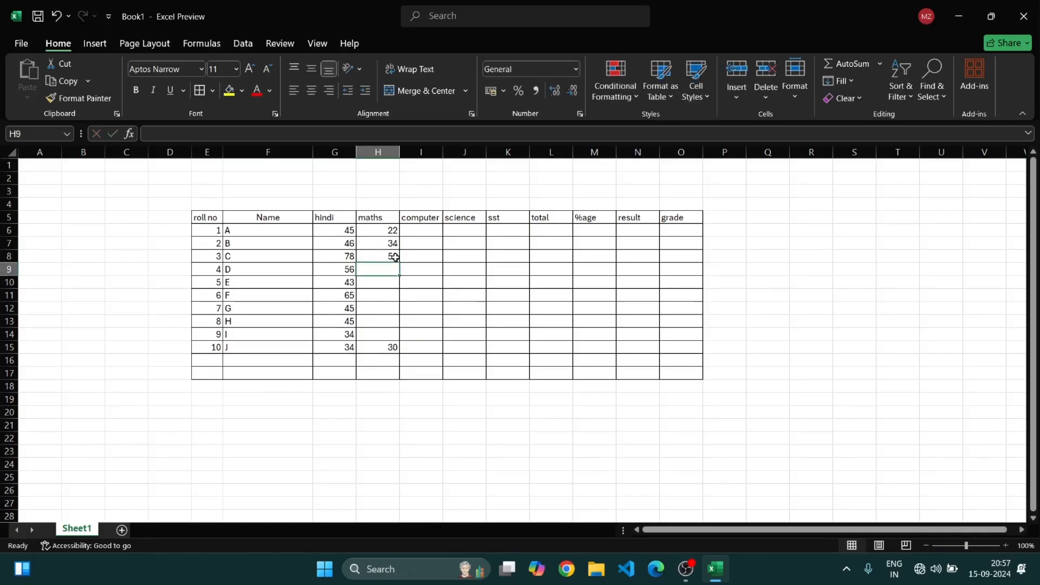
type("56")
key("Return")
type("90")
key("Return")
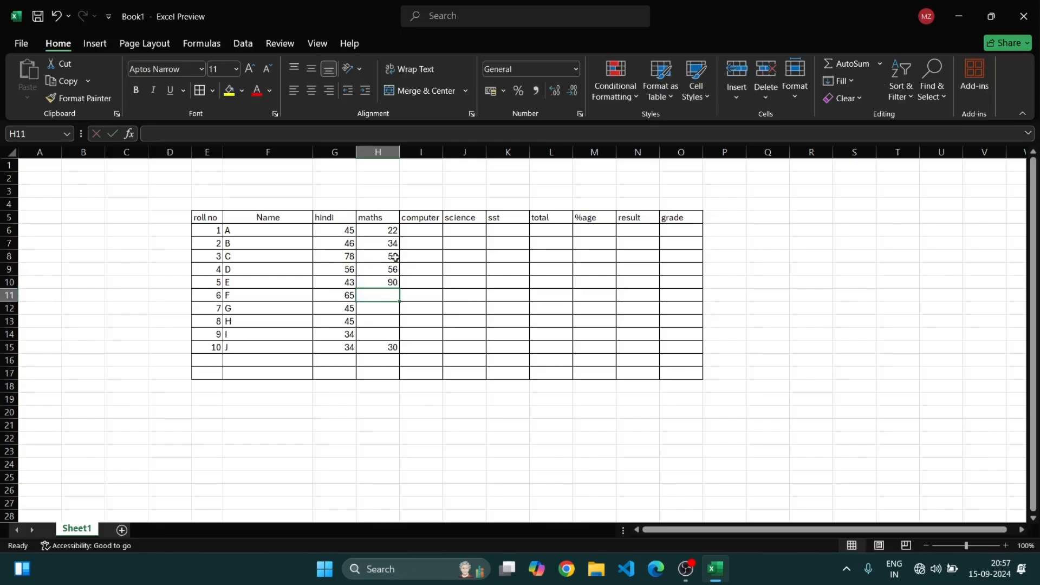
Enter maths marks 99, 13, 34 and 56 in H11 through H14
type("99")
key("Return")
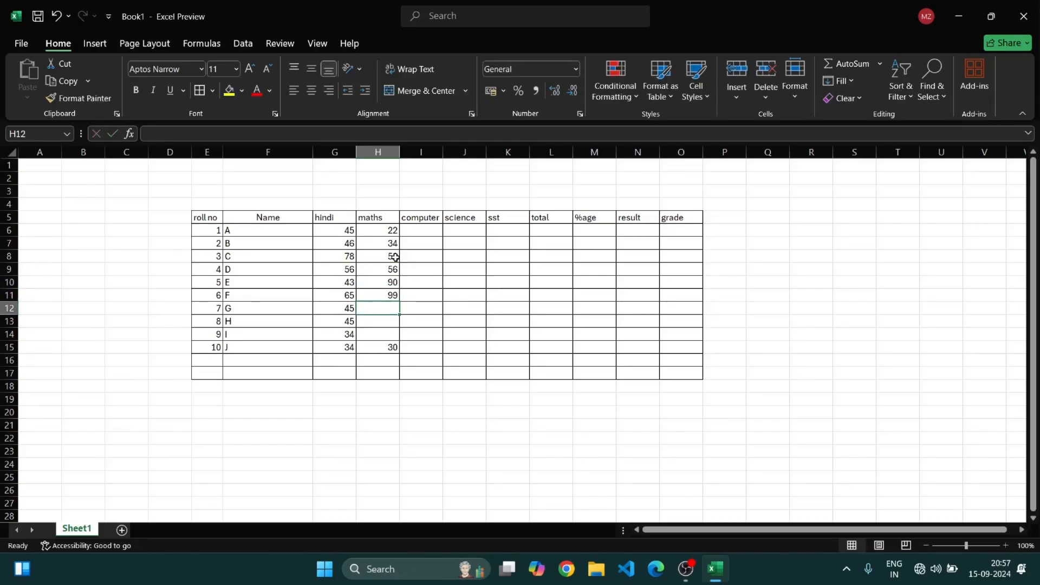
type("13")
key("Return")
type("34")
key("Return")
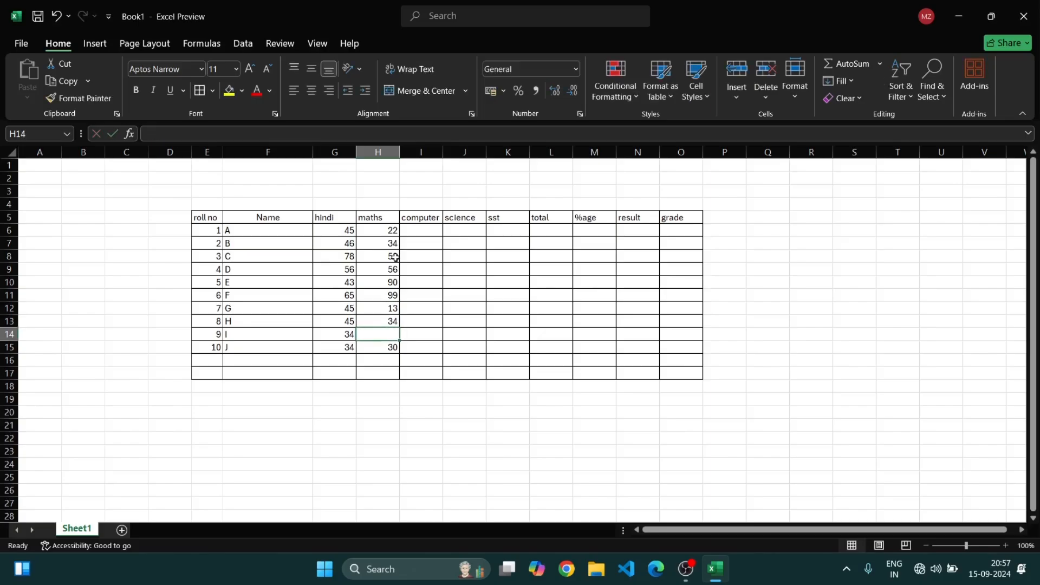
type("56")
key("Return")
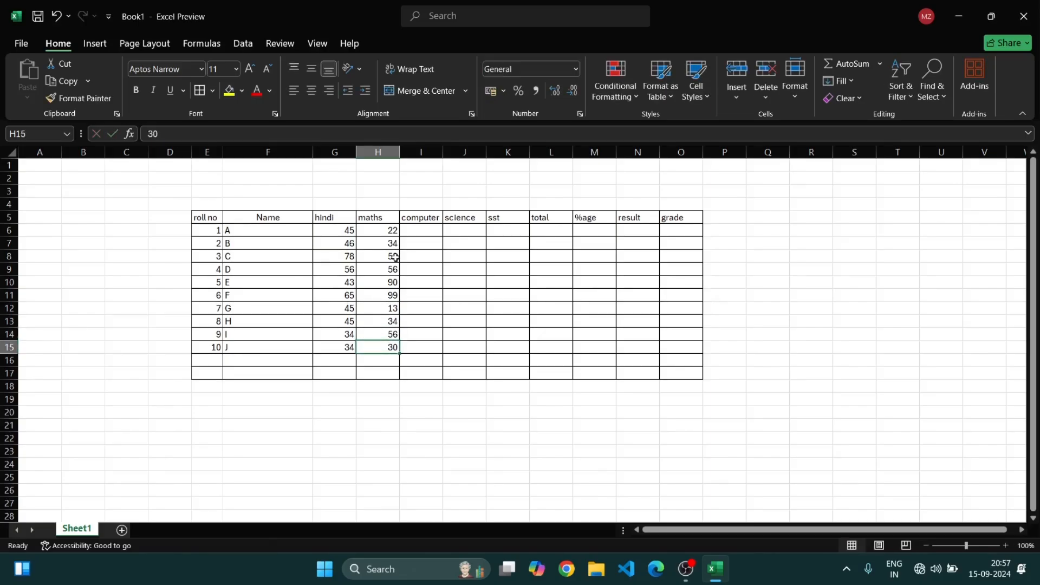
Enter computer marks 45, 23, 34, 34 and 24 in I6 through I10
left_click(423, 233)
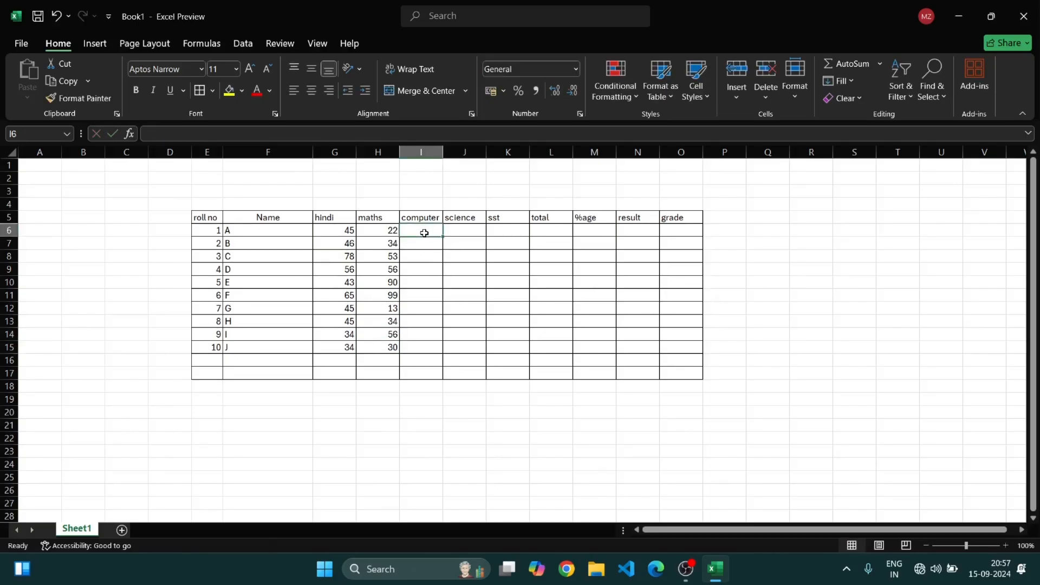
type("45")
key("Return")
type("23")
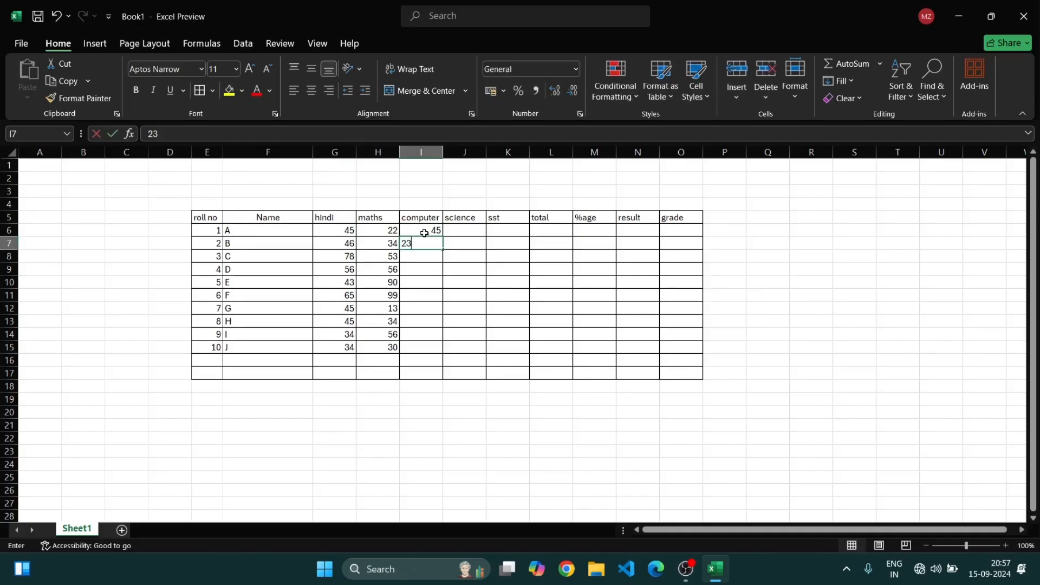
type("4")
key("BackSpace")
key("Return")
type("34")
key("Return")
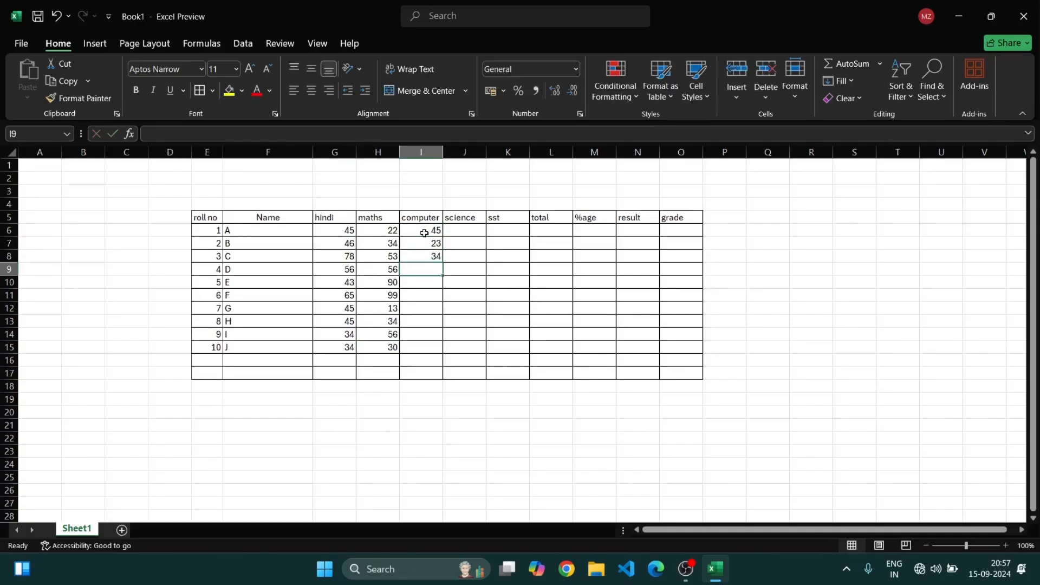
type("34")
key("Return")
type("234")
key("Return")
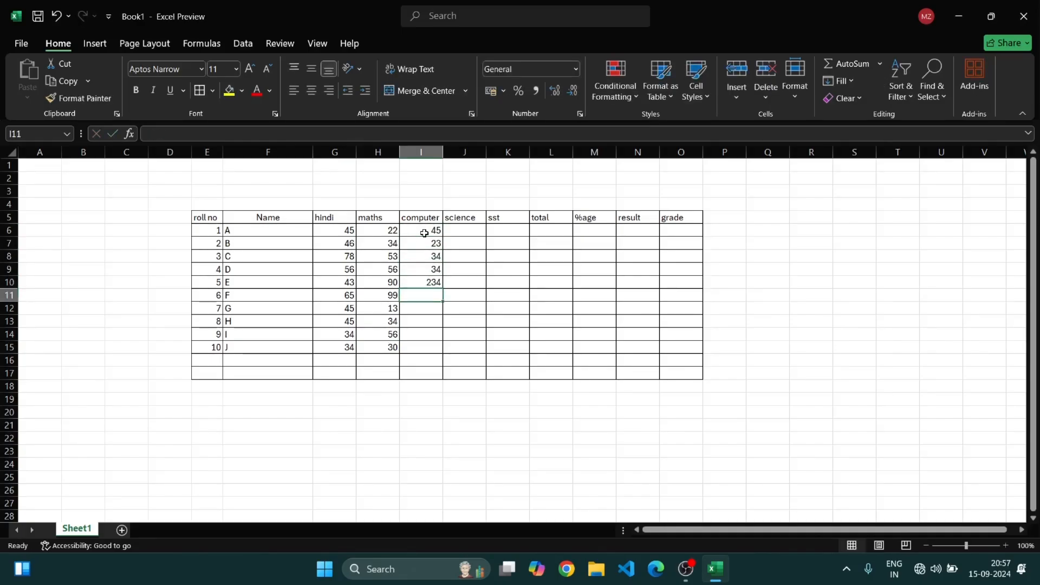
left_click(438, 282)
double_click(438, 282)
key("BackSpace")
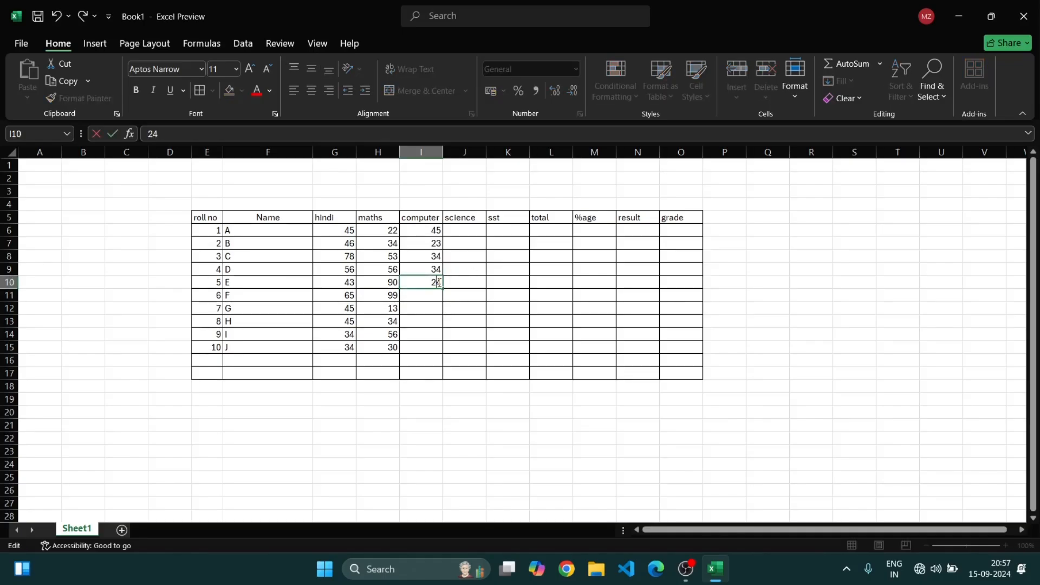
Copy the maths marks H6:H15 into the science and sst columns, J6:J15 and K6:K15
left_click_drag(400, 338, 394, 342)
key("ctrl+c")
left_click_drag(465, 231, 481, 344)
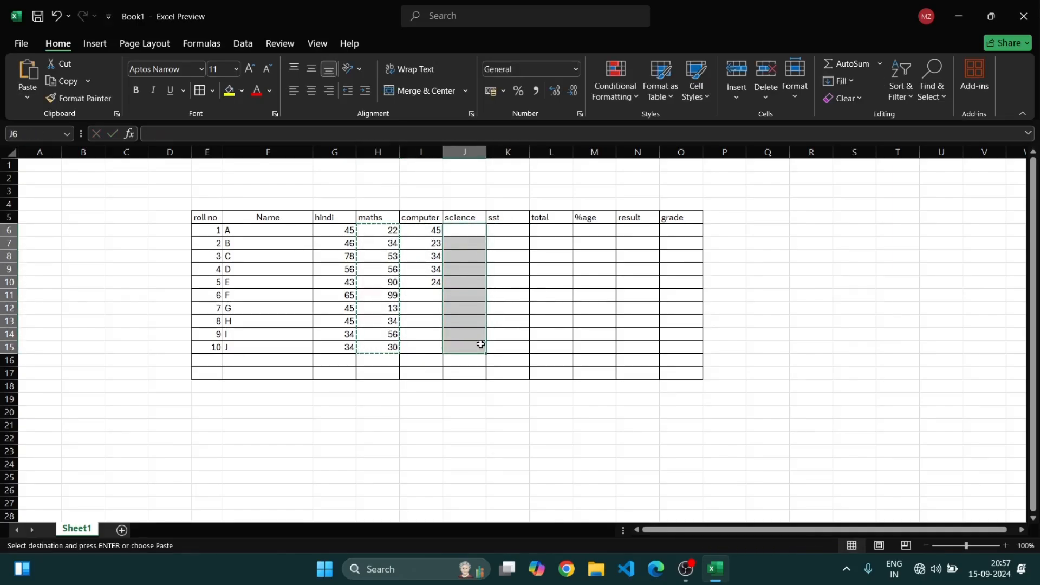
key("ctrl+v")
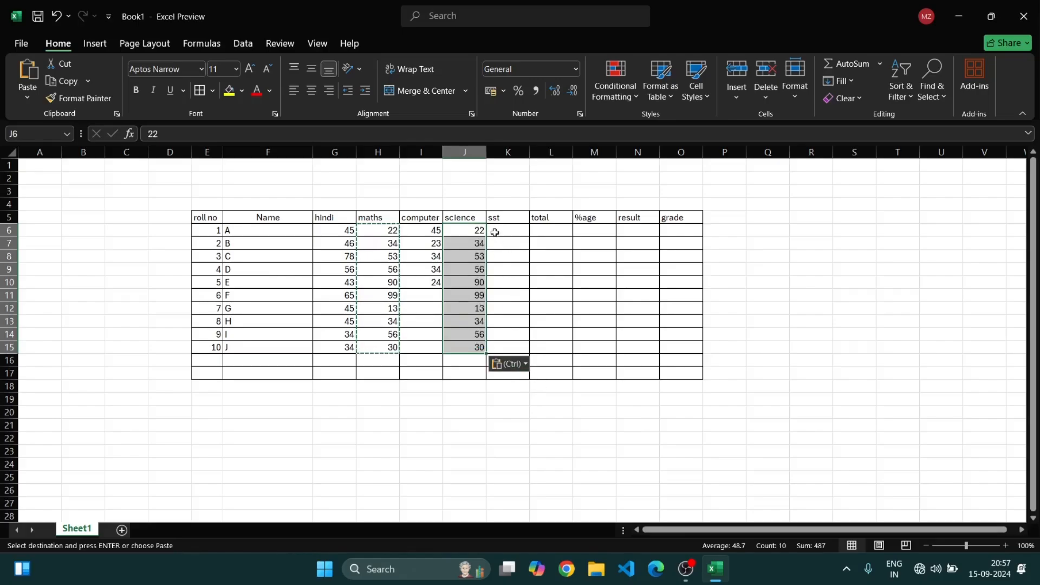
left_click_drag(494, 230, 509, 343)
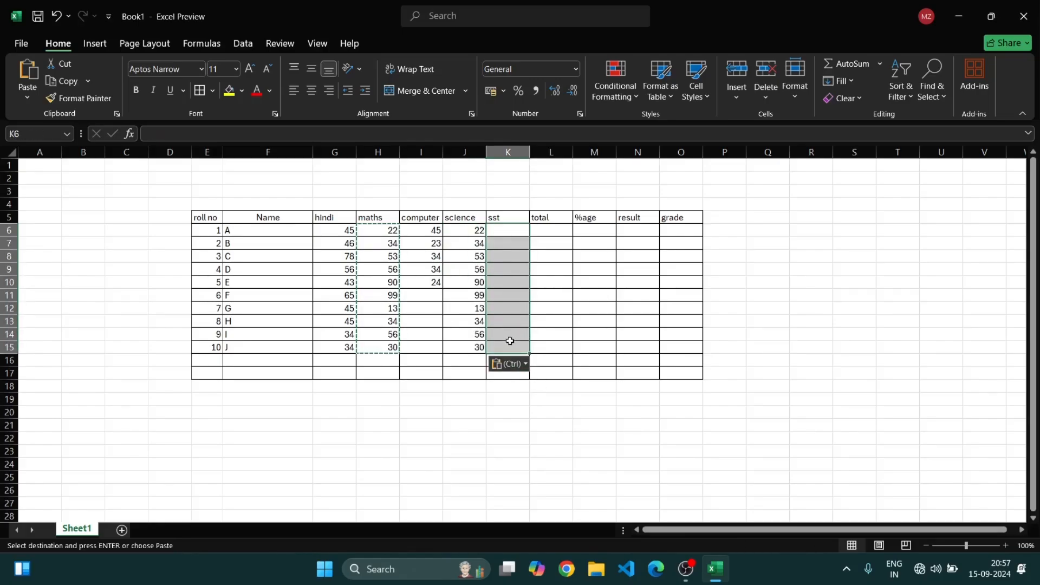
key("ctrl+v")
Enter computer marks 10, 30, 40, 60 and 90 in I11 through I15
left_click(420, 298)
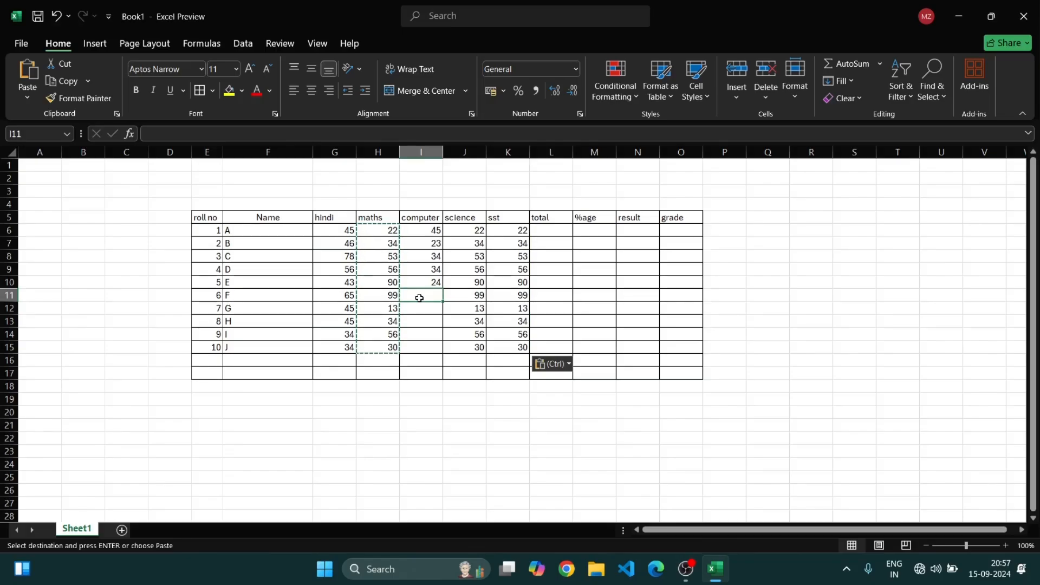
type("10")
key("Return")
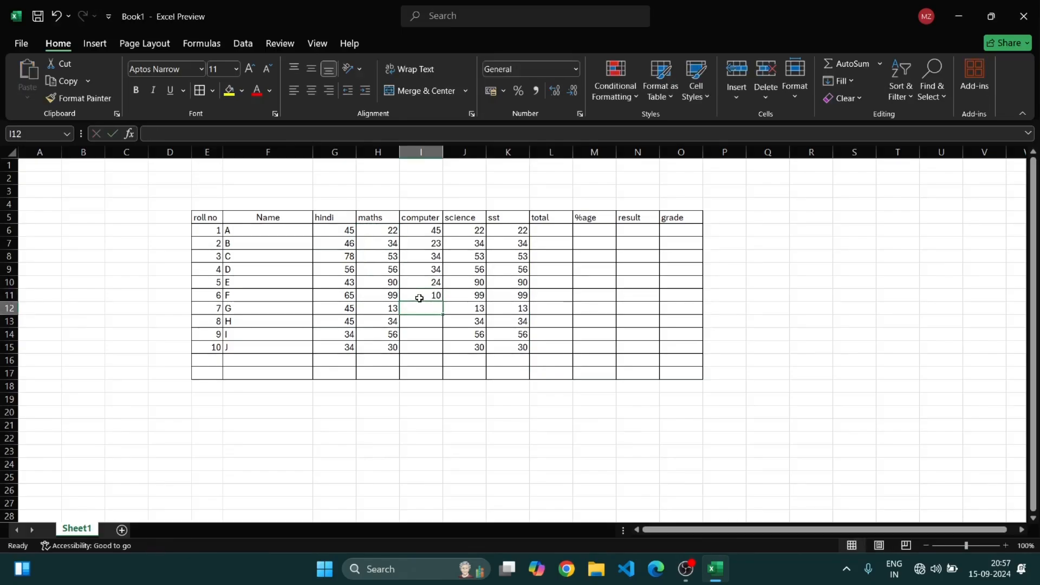
type("30")
key("Return")
type("40")
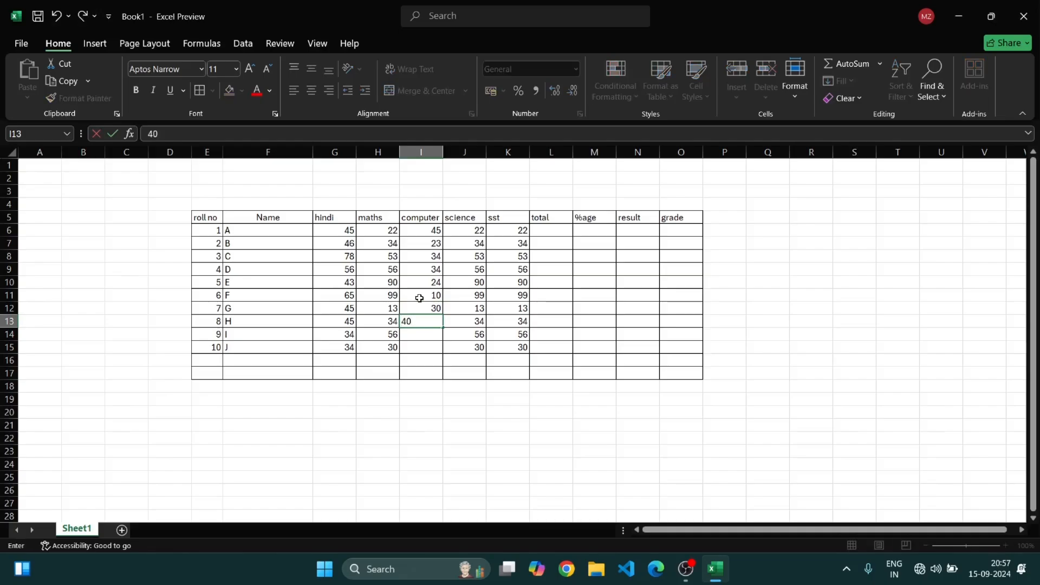
key("Return")
type("60")
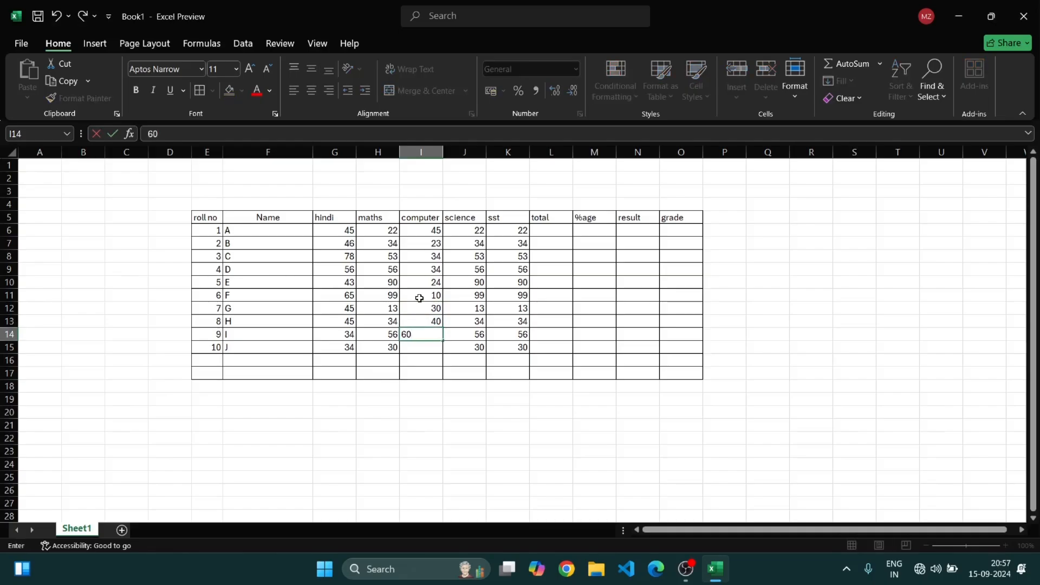
key("Return")
type("90")
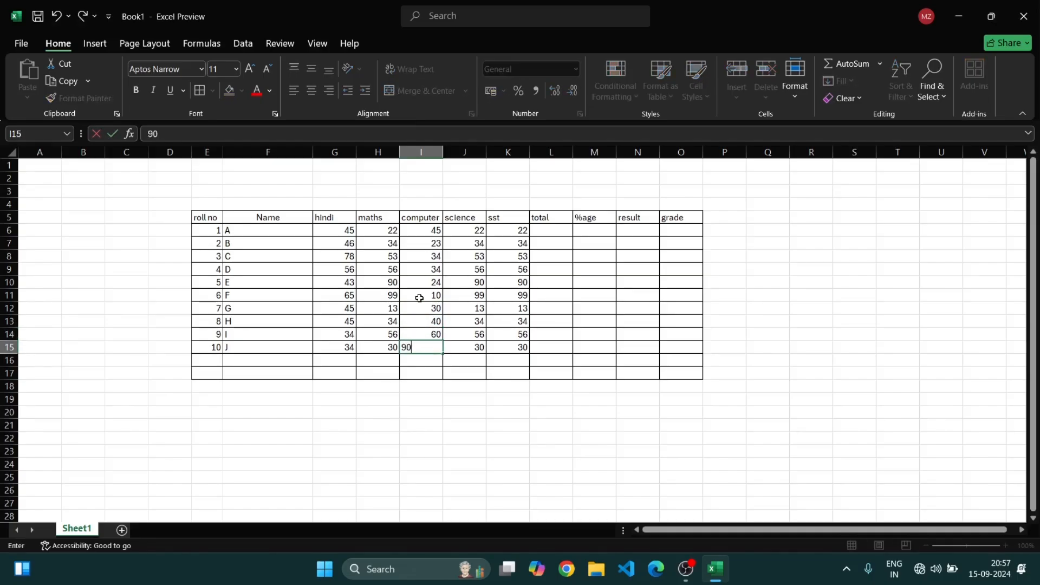
key("Return")
left_click(711, 393)
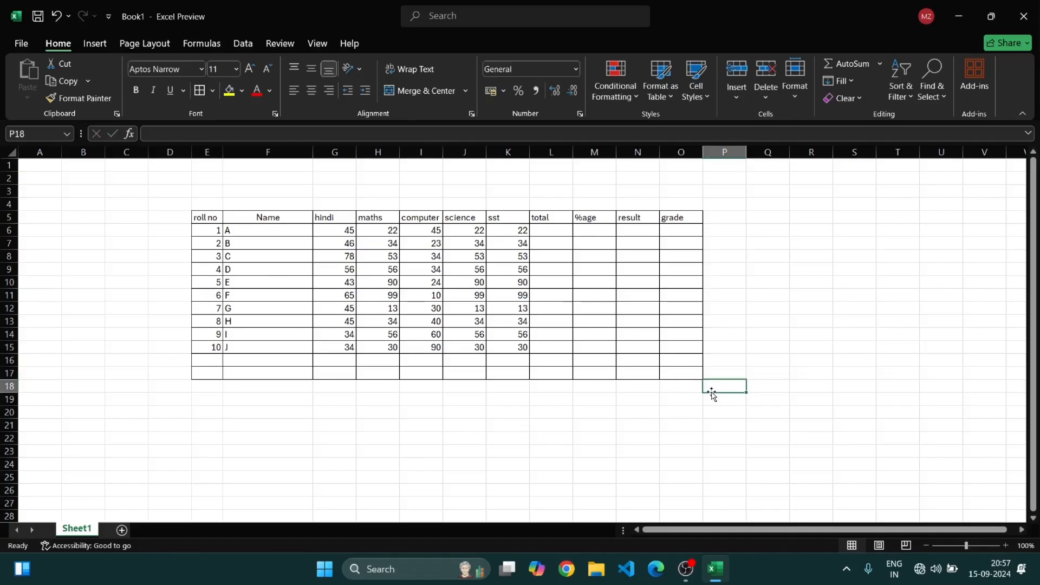
left_click_drag(199, 229, 528, 382)
left_click(676, 401)
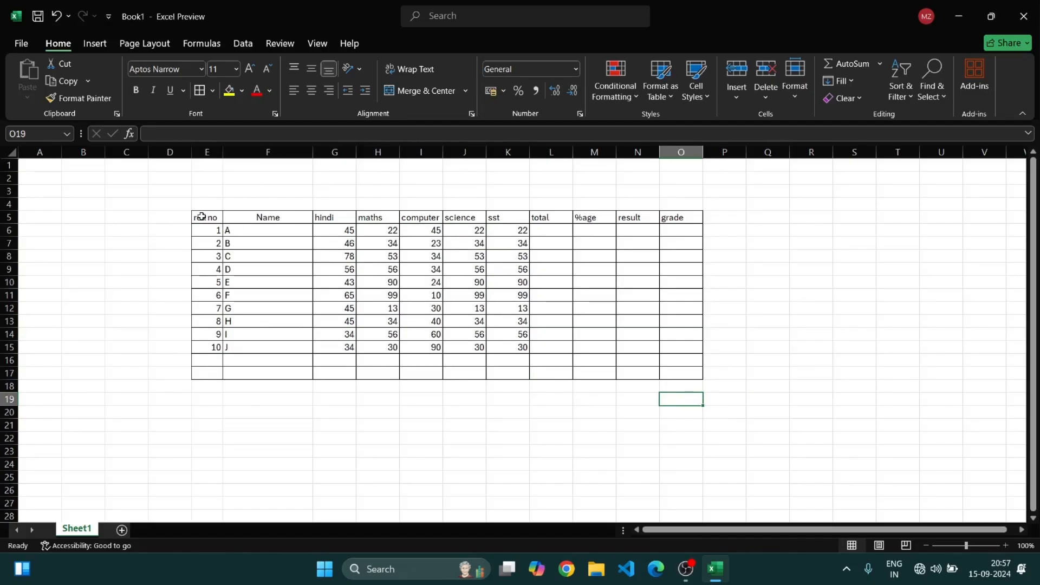
left_click_drag(202, 216, 506, 367)
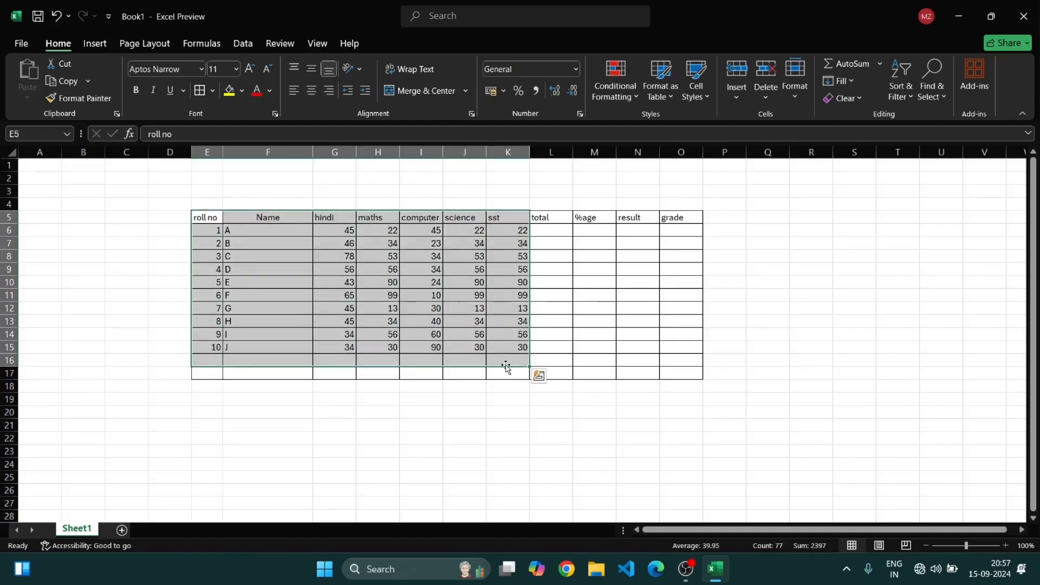
left_click(519, 423)
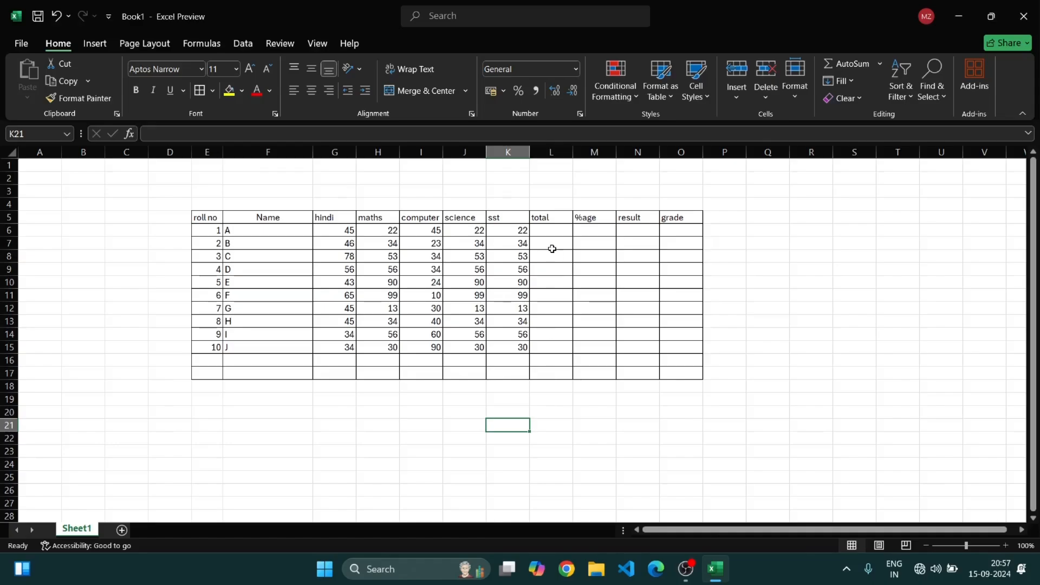
Enter the formula =SUM(G6:K6) in L6 to total student A's marks
left_click(545, 230)
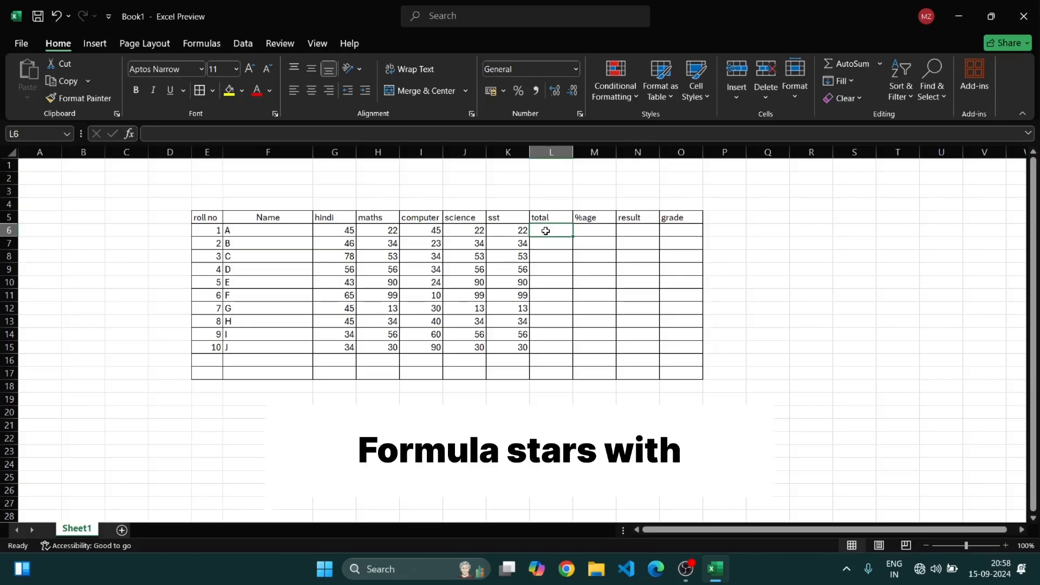
type("=")
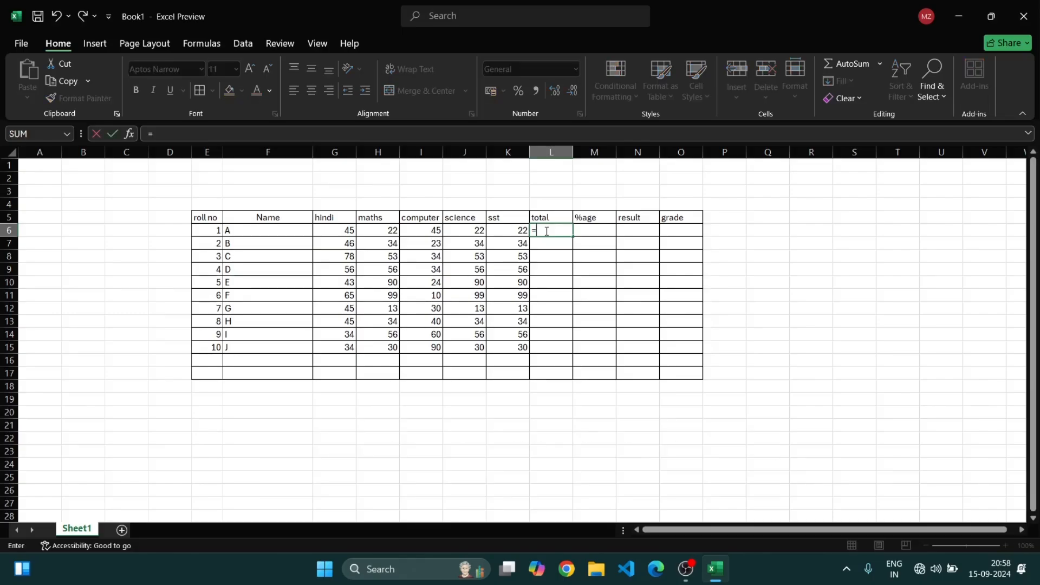
key("Caps_Lock")
type("SUM")
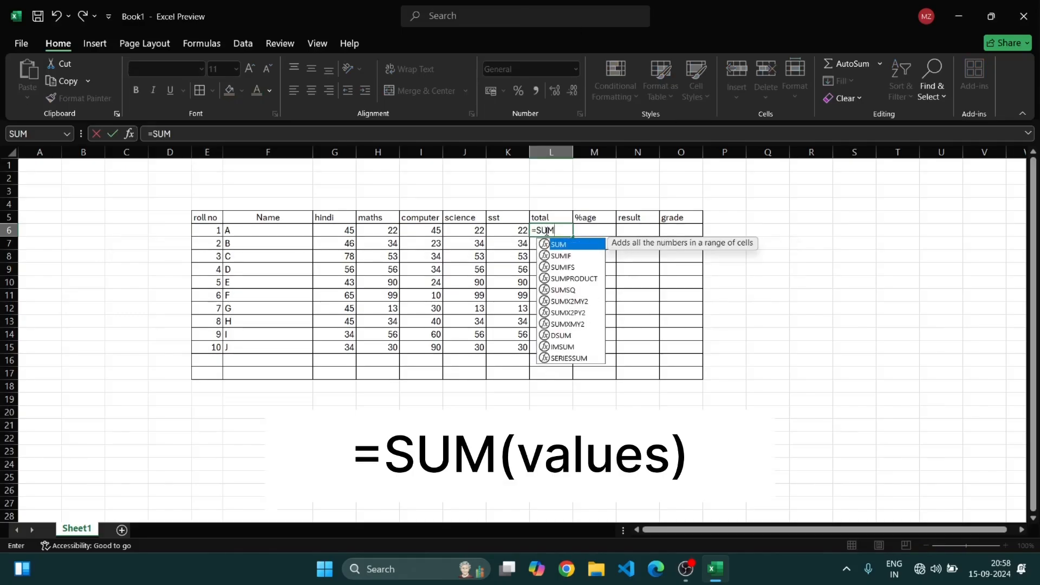
type("(")
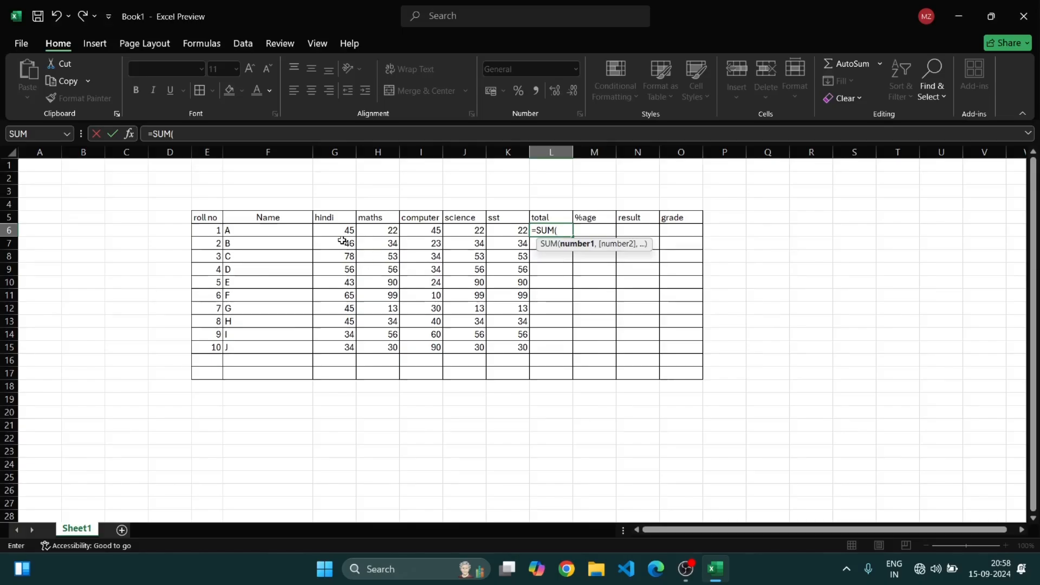
left_click(336, 234)
left_click_drag(336, 234, 517, 230)
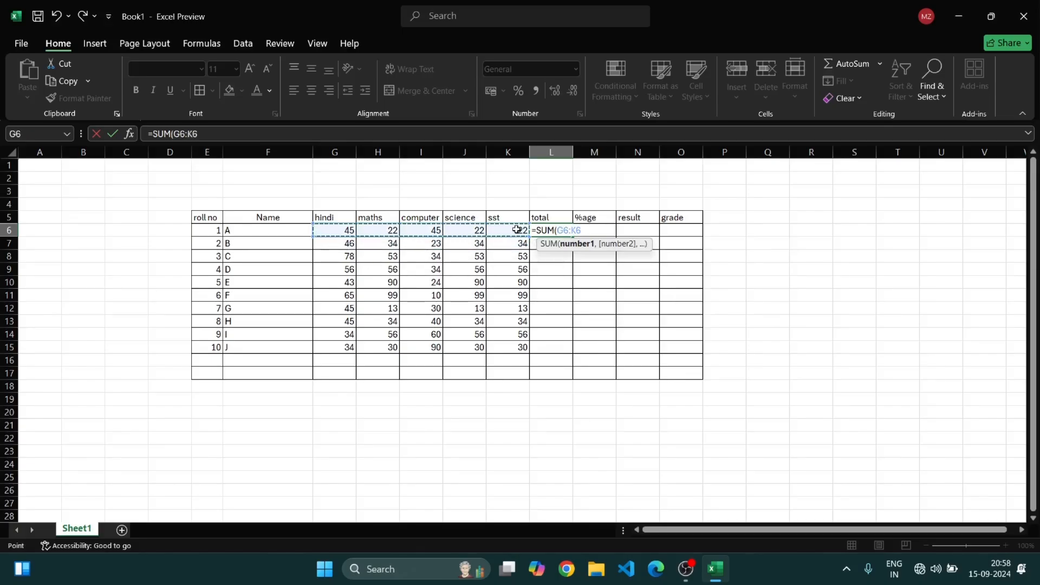
type(")")
key("Return")
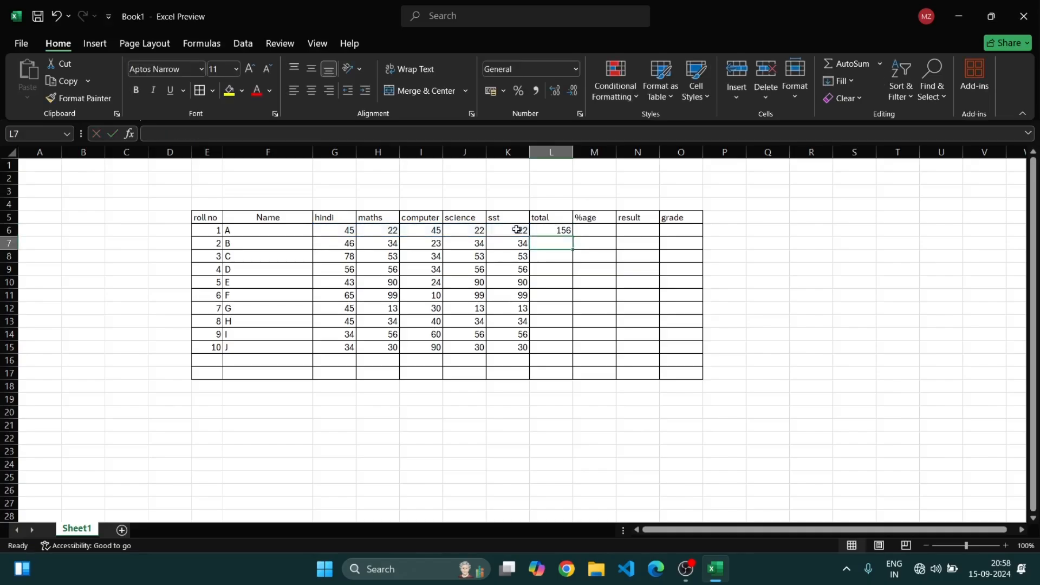
Examine the individual subject marks in row 6 that make up the total
left_click(353, 230)
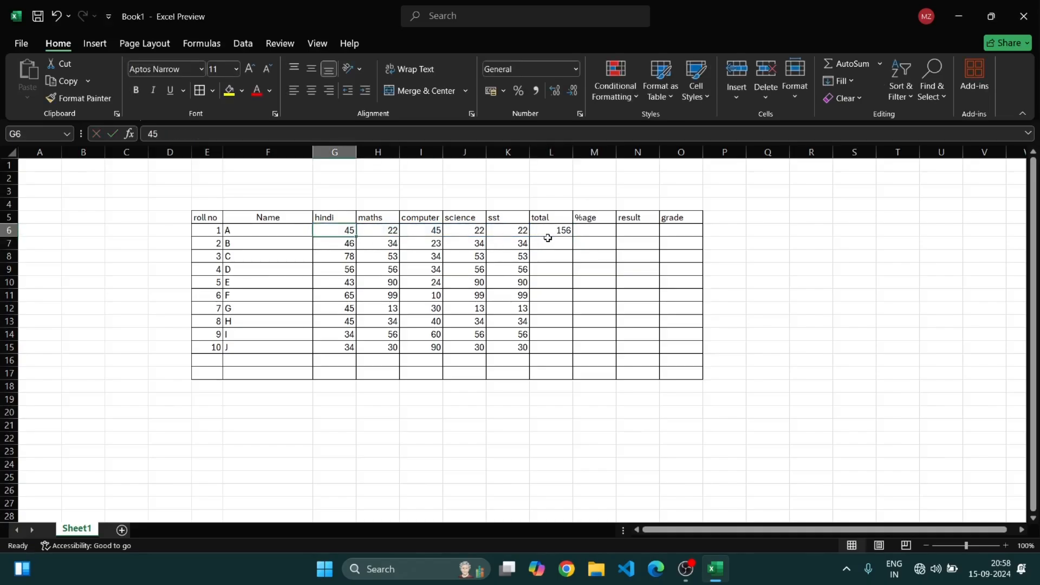
left_click(387, 230)
left_click(450, 232)
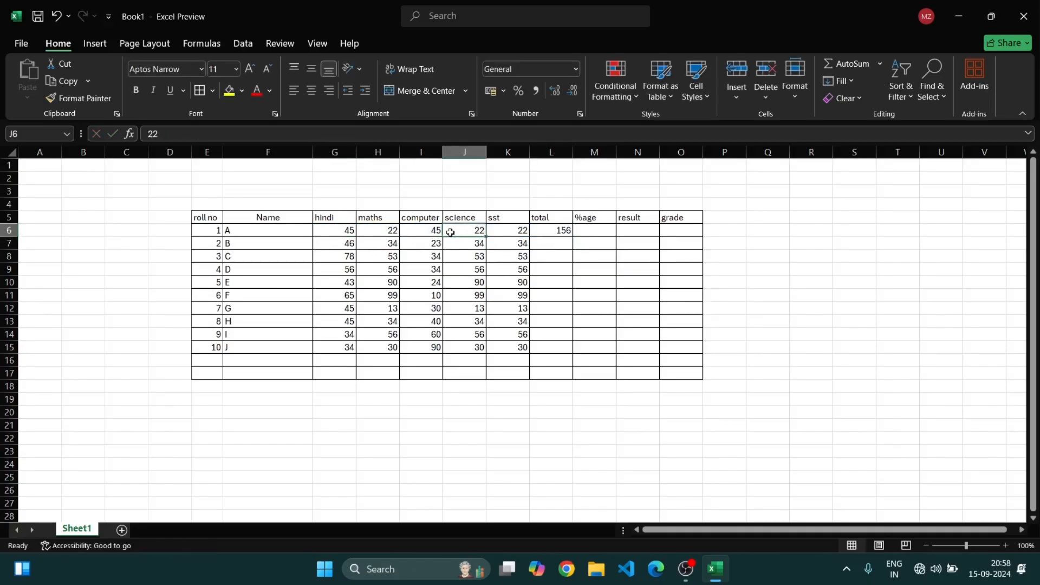
left_click(441, 233)
left_click(477, 232)
left_click(518, 233)
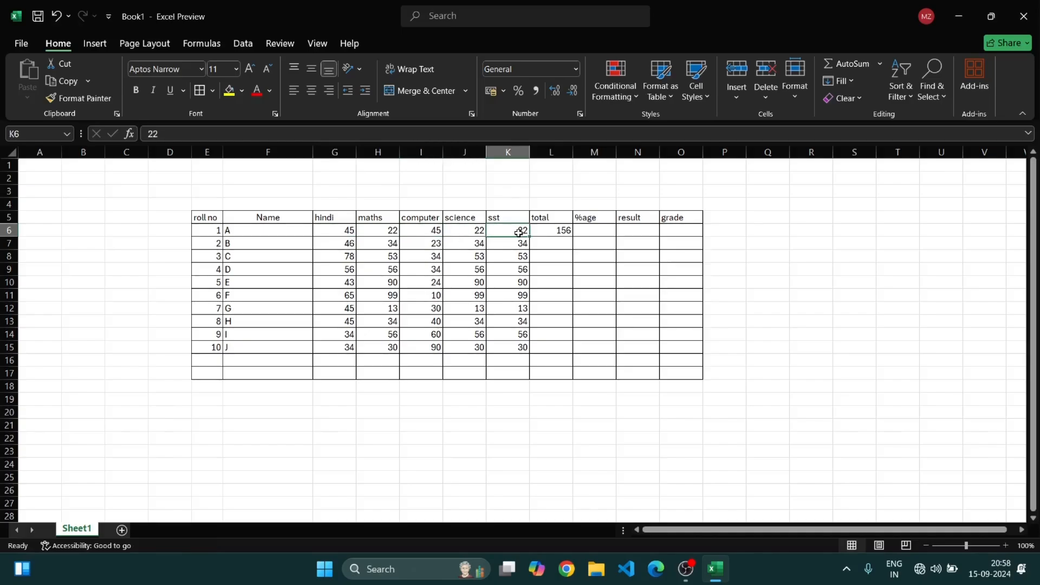
Fill the total formula from L6 down through L15
left_click(564, 230)
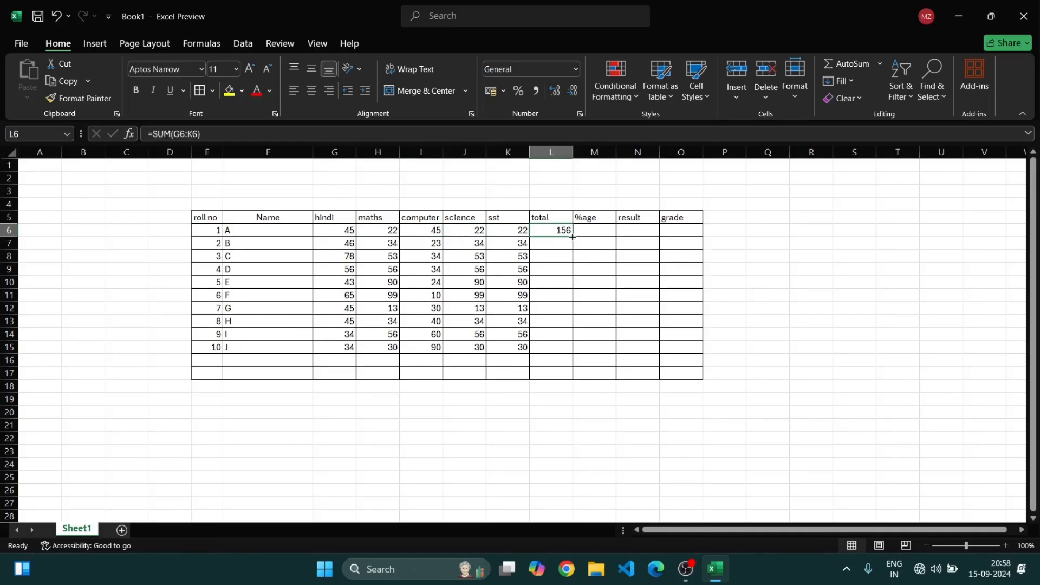
left_click_drag(573, 236, 573, 350)
left_click(607, 475)
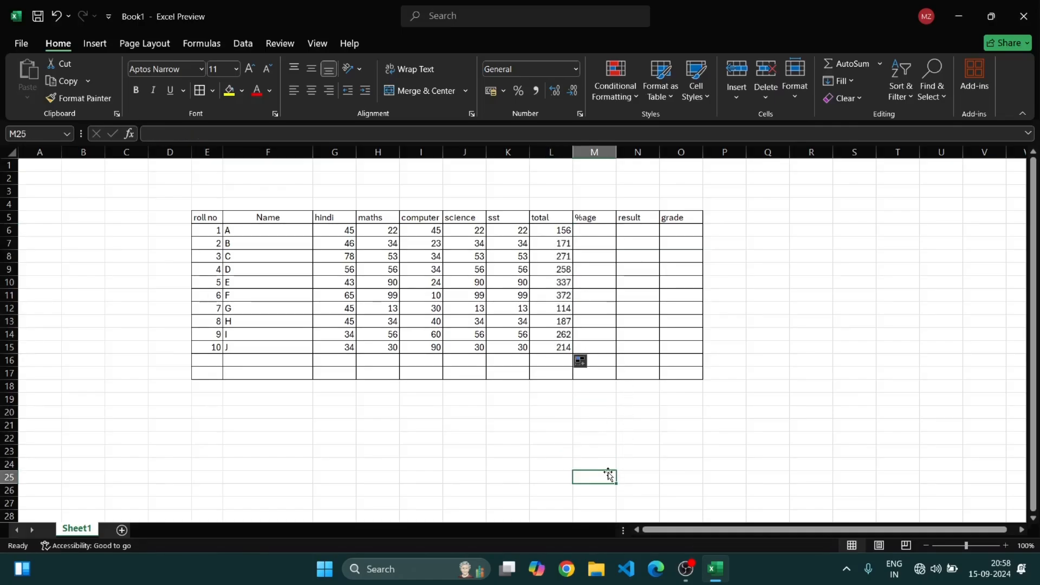
Inspect the copied total formulas in several rows of the total column
left_click(551, 245)
left_click(559, 283)
left_click(559, 300)
left_click(559, 313)
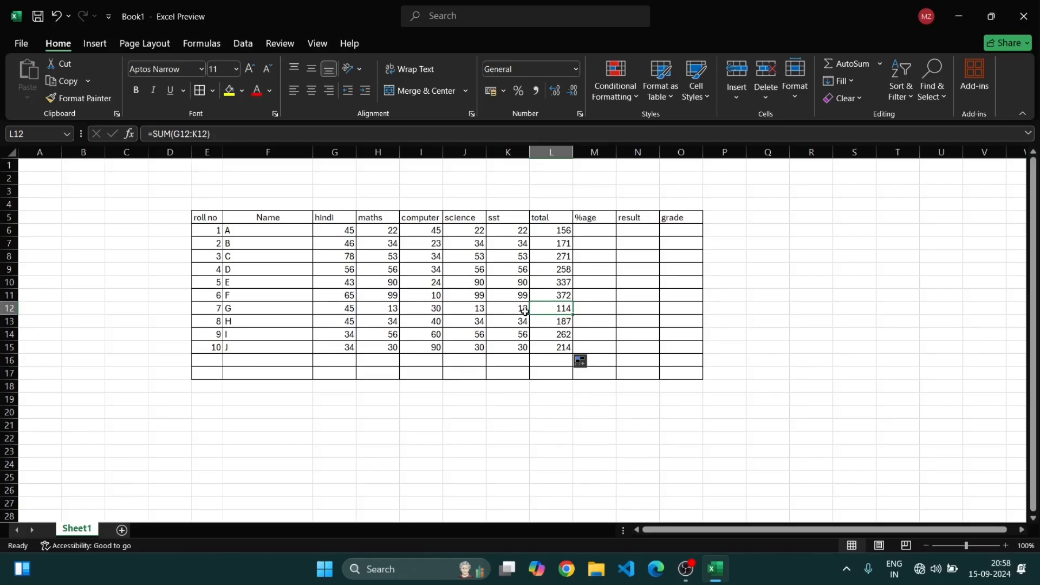
left_click(562, 393)
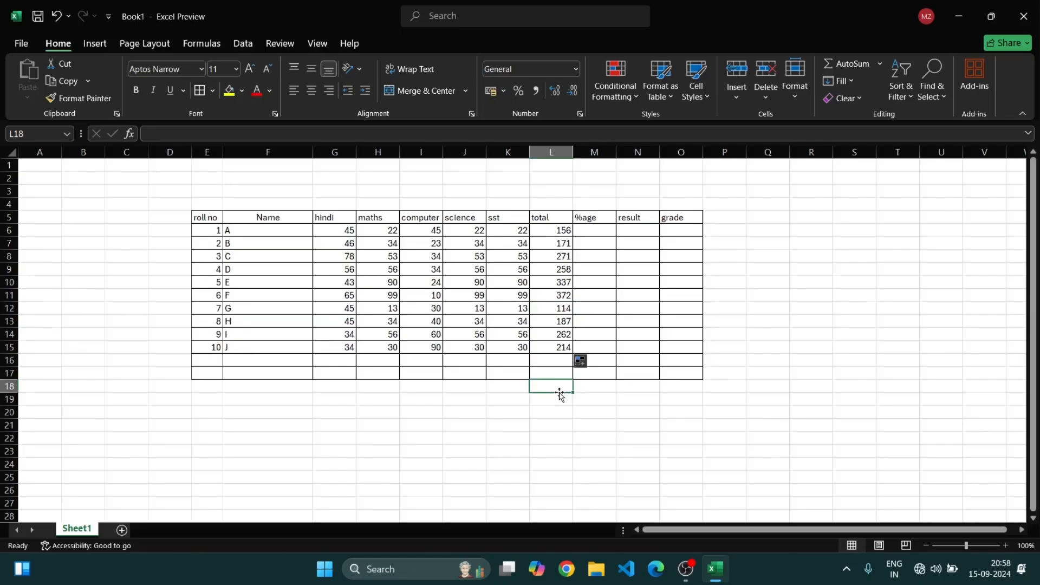
Try inserting an entire column before the total column and typing in it
left_click(801, 269)
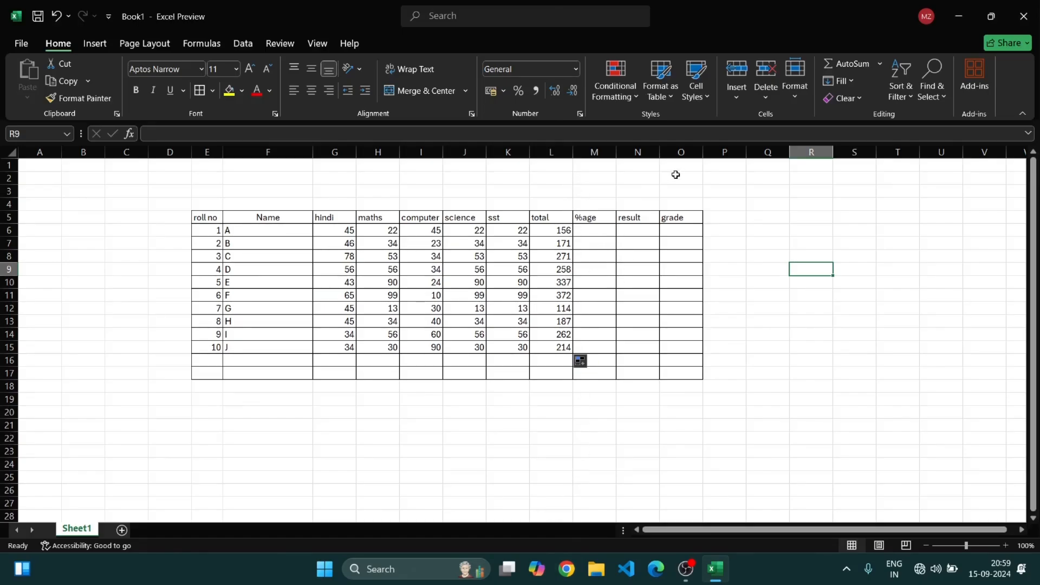
right_click(571, 167)
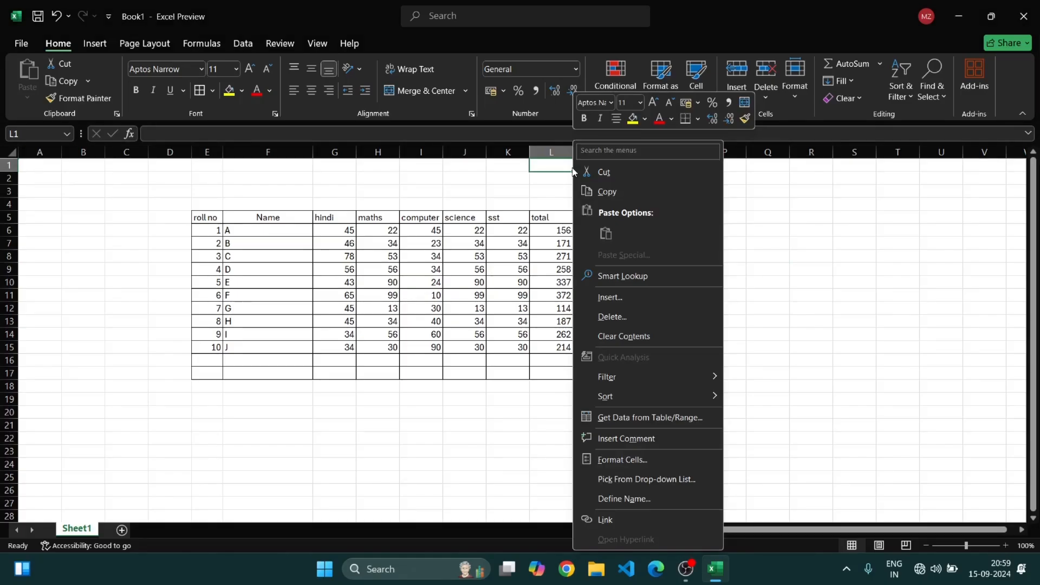
left_click(635, 298)
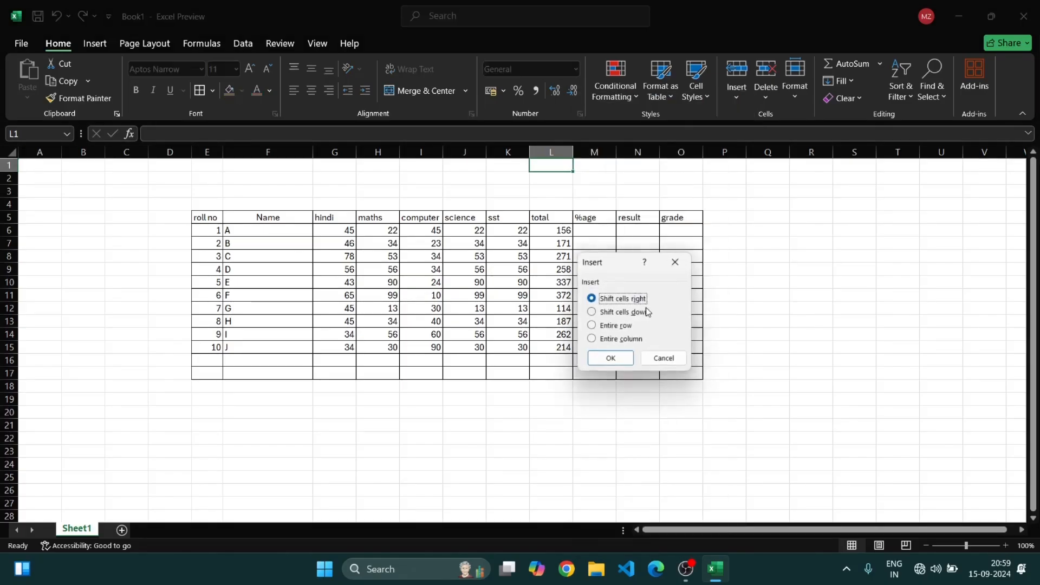
left_click(611, 339)
left_click(611, 358)
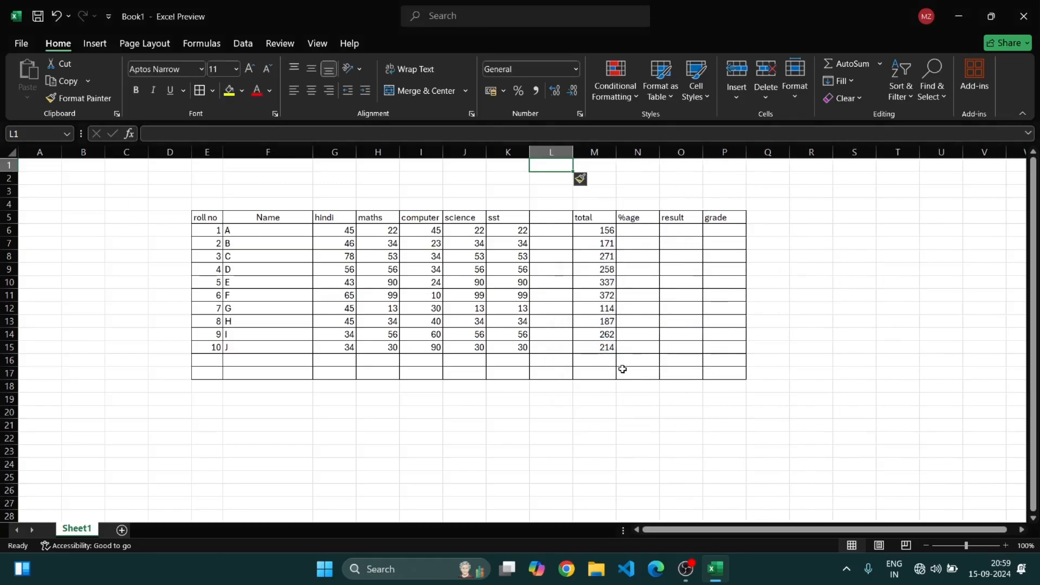
type("z")
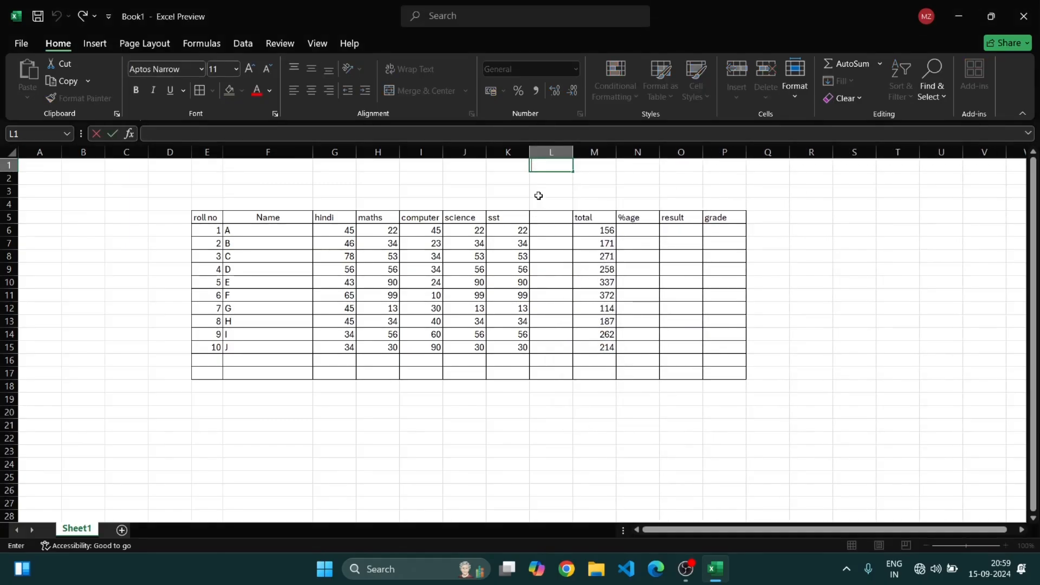
left_click_drag(538, 193, 542, 407)
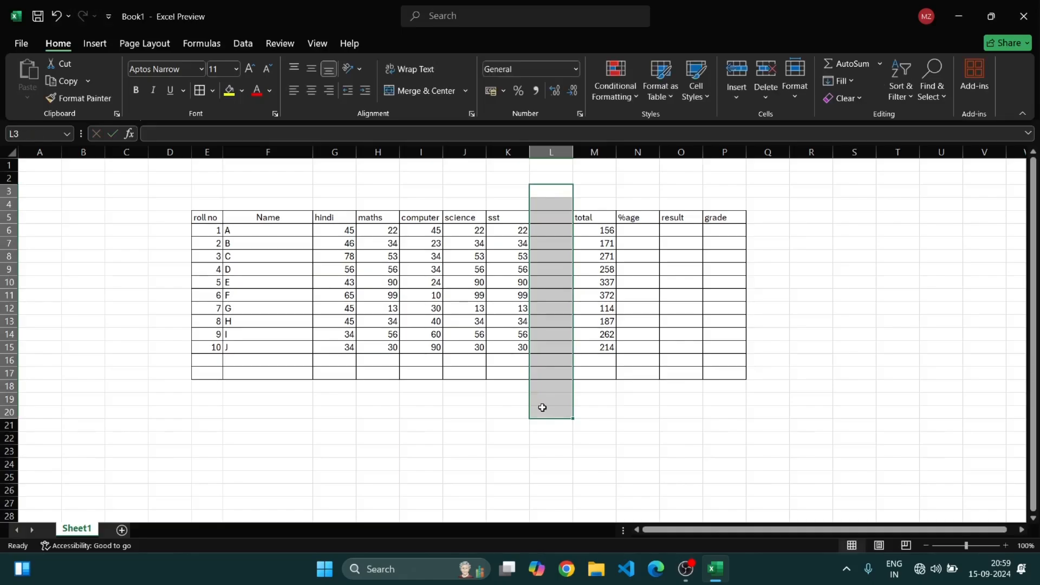
left_click(628, 409)
Undo the column insertion and refill the total formula from L6 down through L15
key("ctrl+z")
key("ctrl+z")
key("ctrl+z")
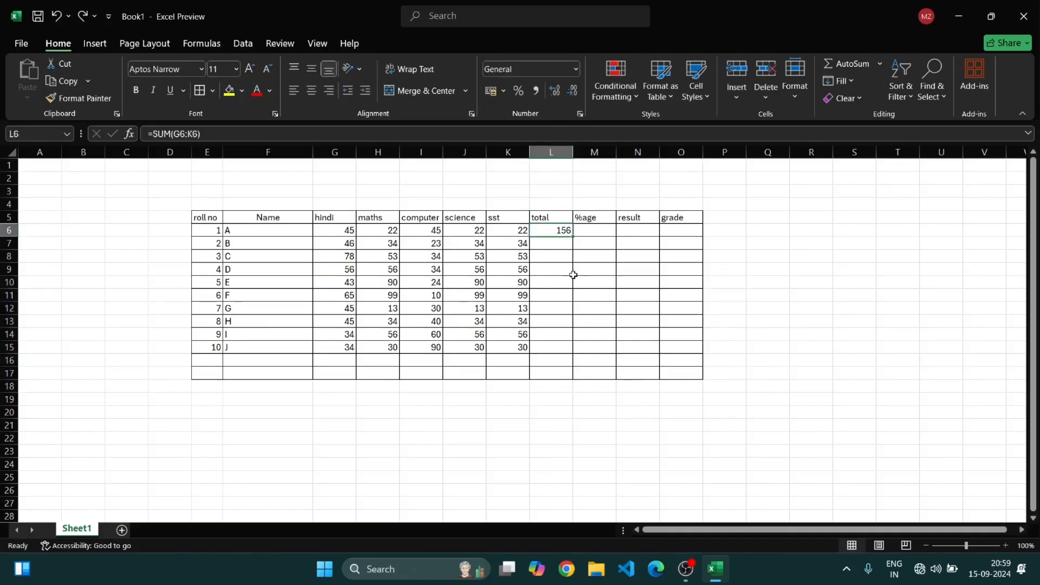
left_click_drag(573, 237, 574, 353)
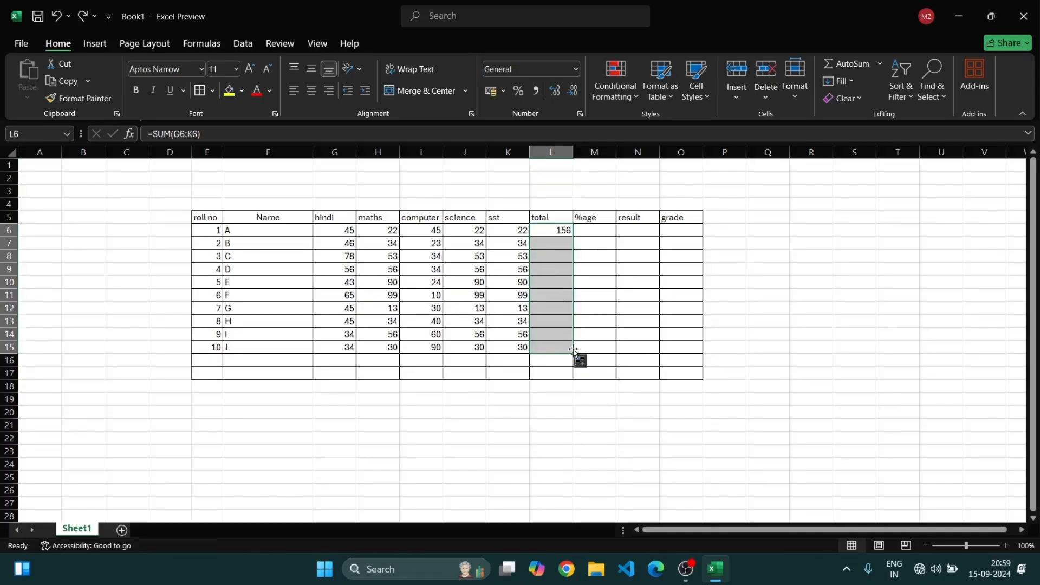
Insert an entire column before the %age column
left_click(594, 167)
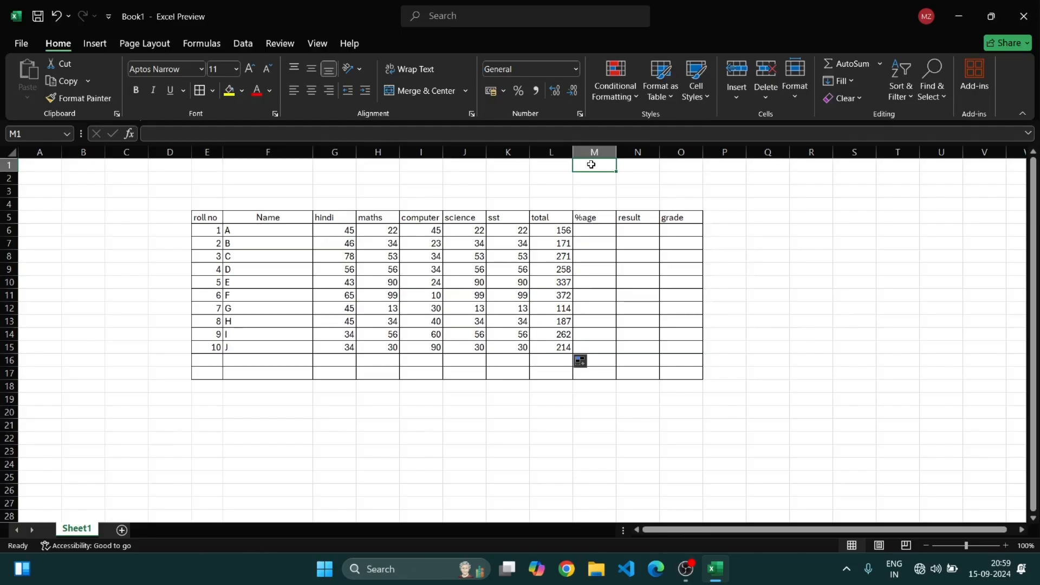
right_click(591, 165)
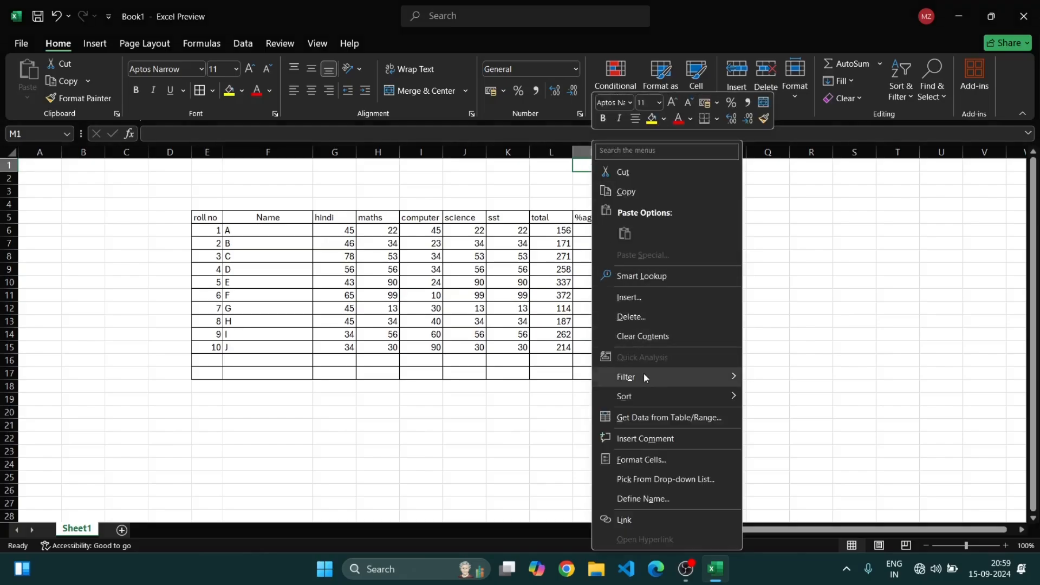
left_click(655, 301)
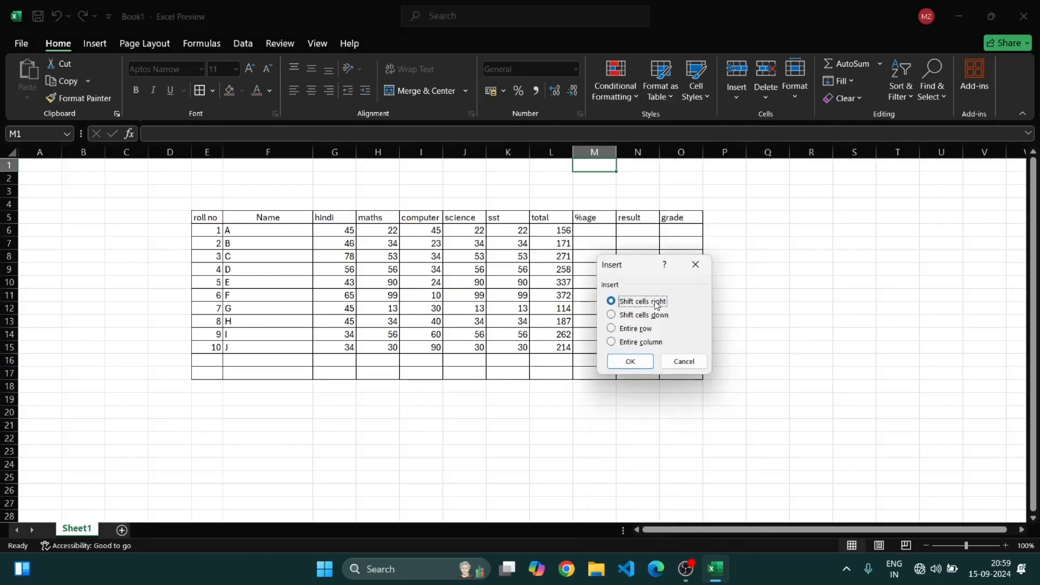
left_click(612, 342)
left_click(630, 361)
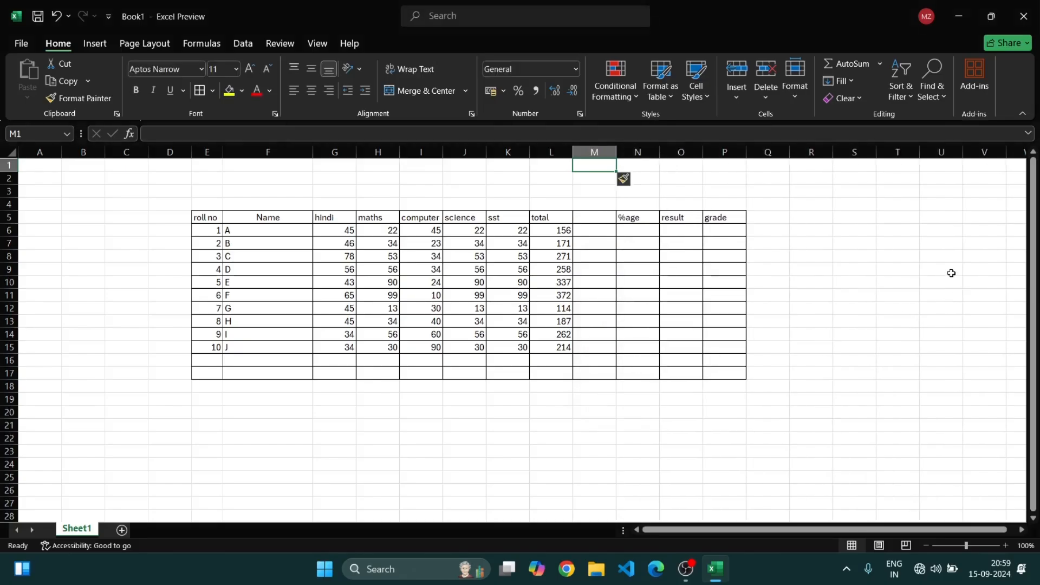
left_click(945, 279)
Enter the heading total subject in M5 and widen the column to fit it
left_click(594, 217)
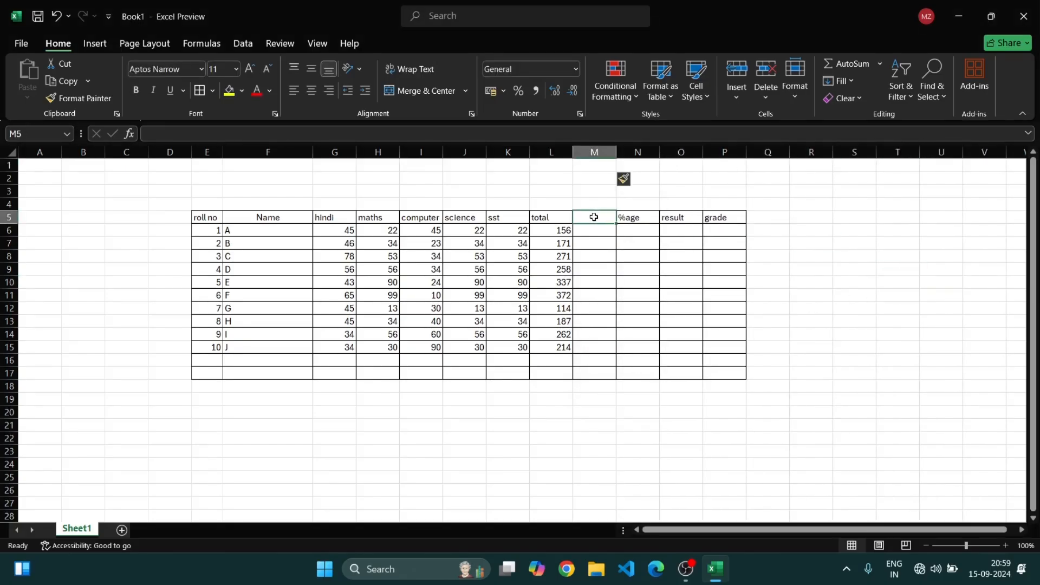
type("c")
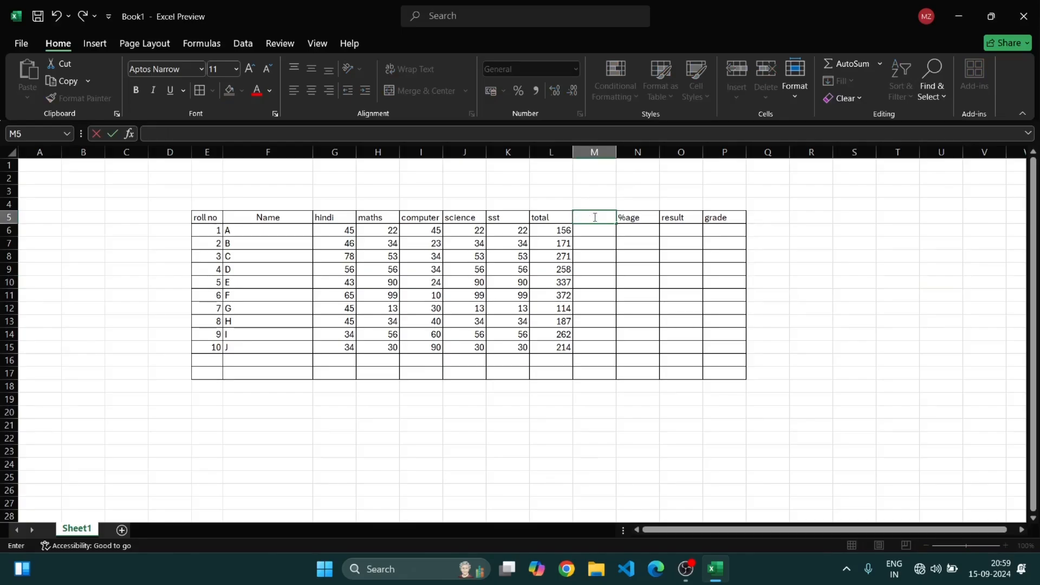
key("BackSpace")
type("total sunject")
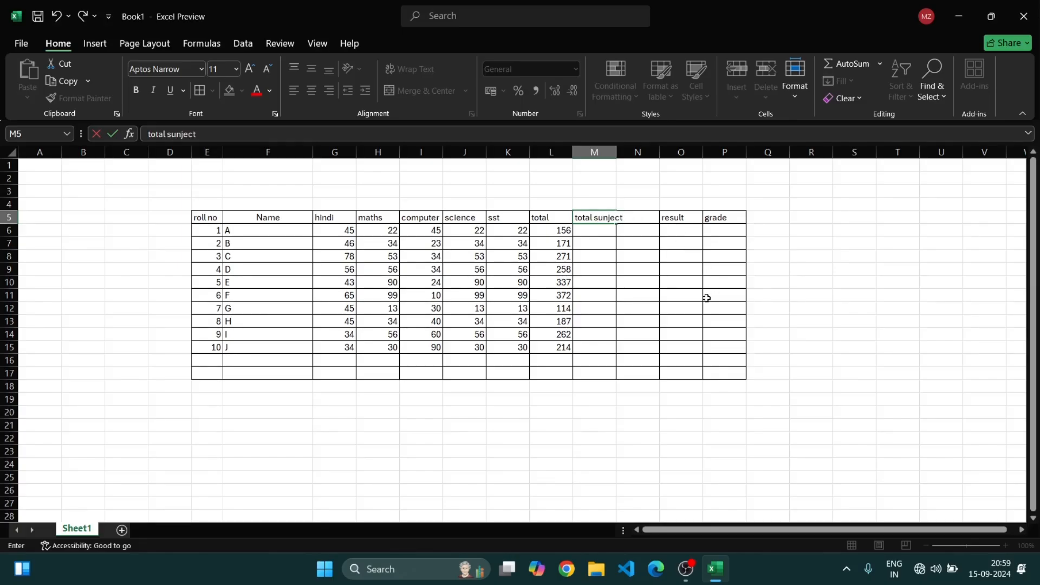
key("BackSpace")
key("BackSpace")
key("BackSpace")
key("BackSpace")
key("BackSpace")
type("bject")
left_click(807, 261)
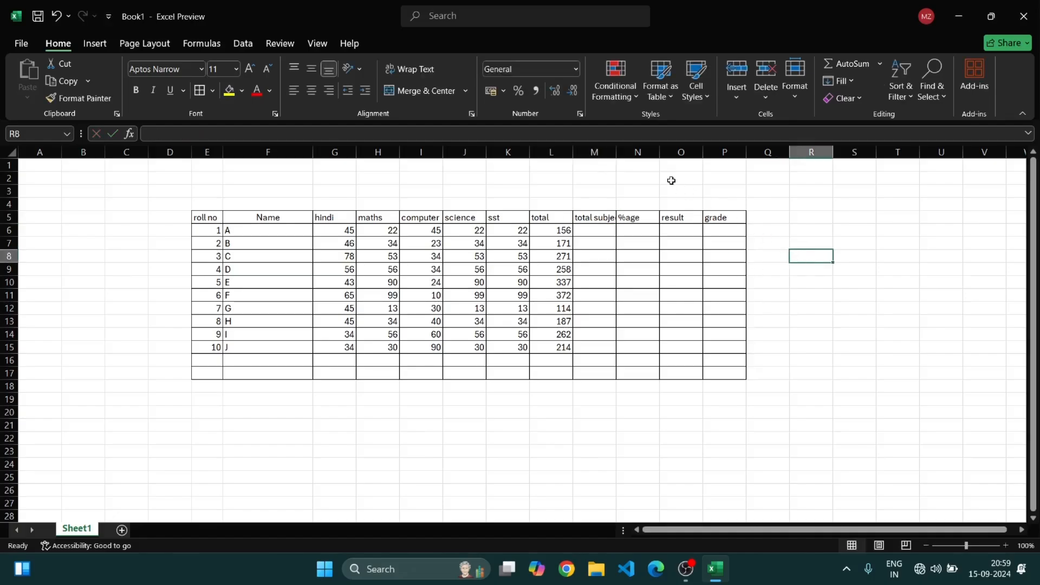
left_click_drag(617, 160, 637, 160)
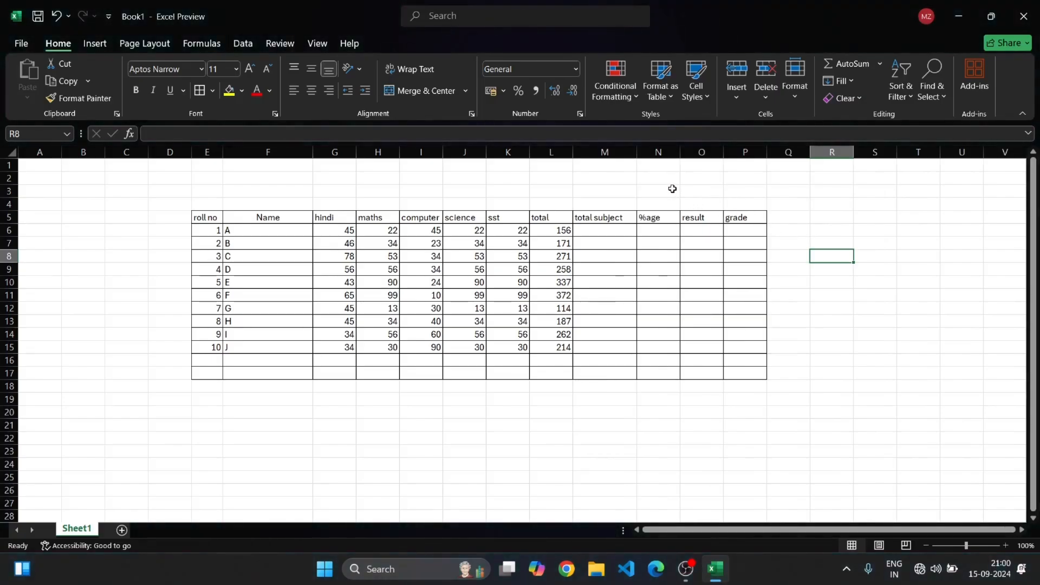
Insert another entire column before the total subject column
right_click(596, 176)
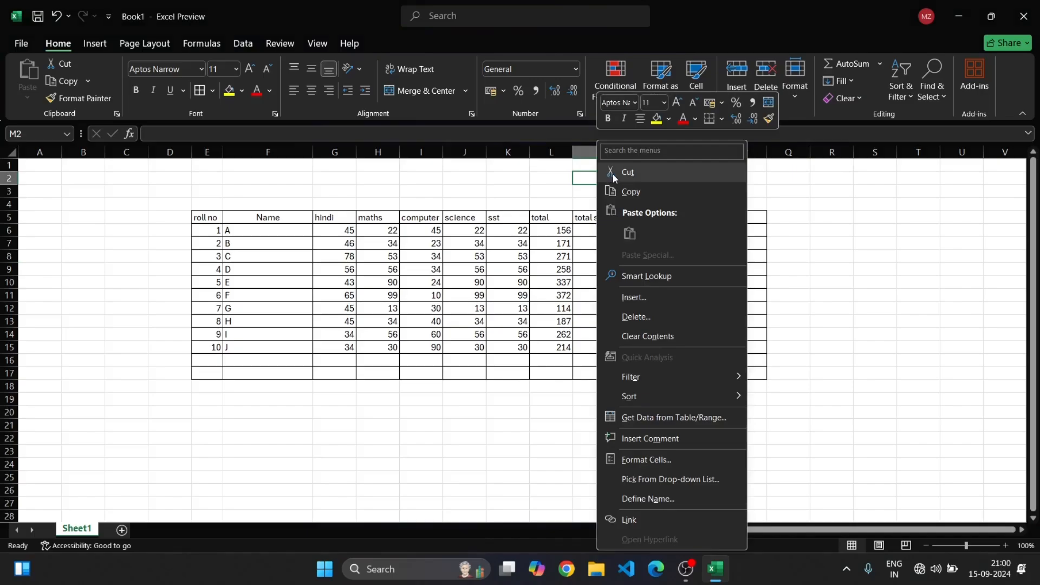
left_click(667, 298)
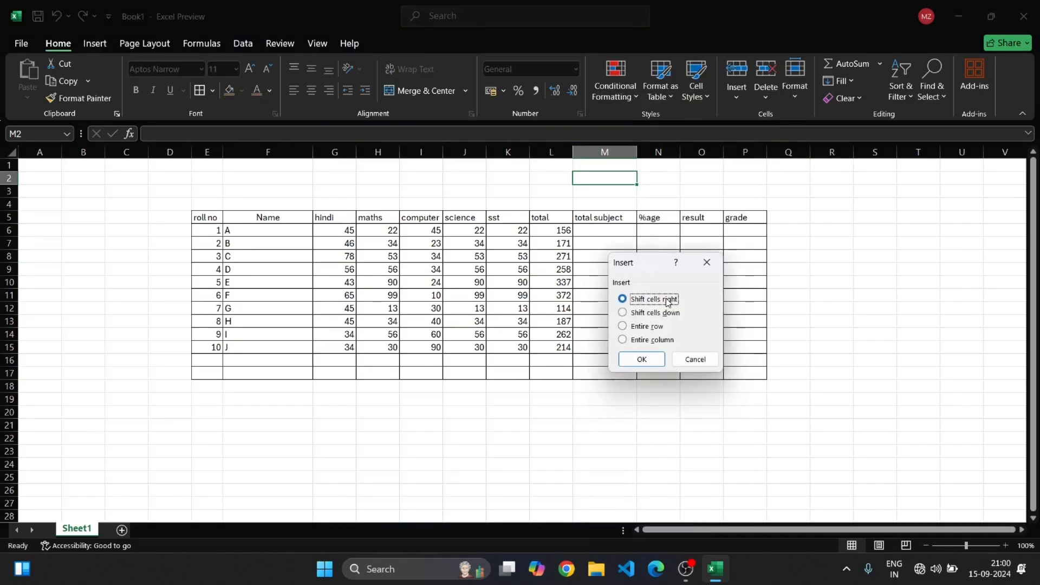
left_click(660, 340)
left_click(650, 360)
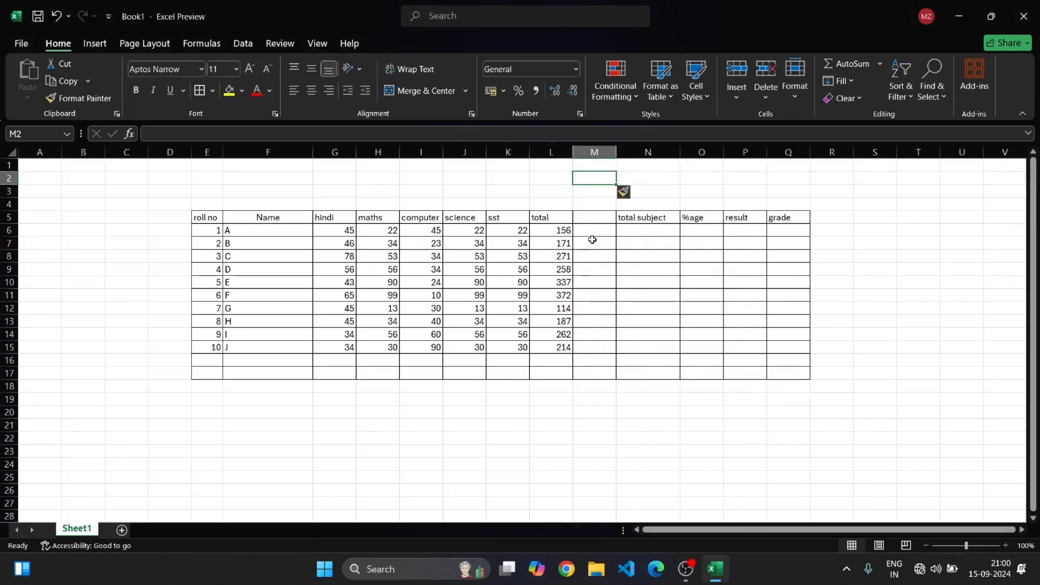
Enter the heading average in the new column's header cell M5
left_click(594, 221)
type("a")
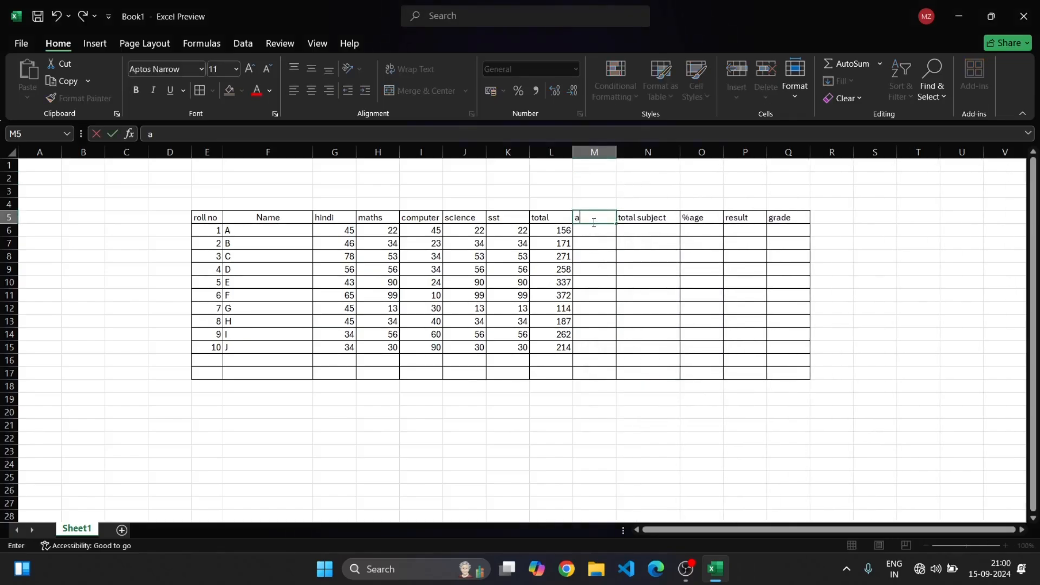
type("verage")
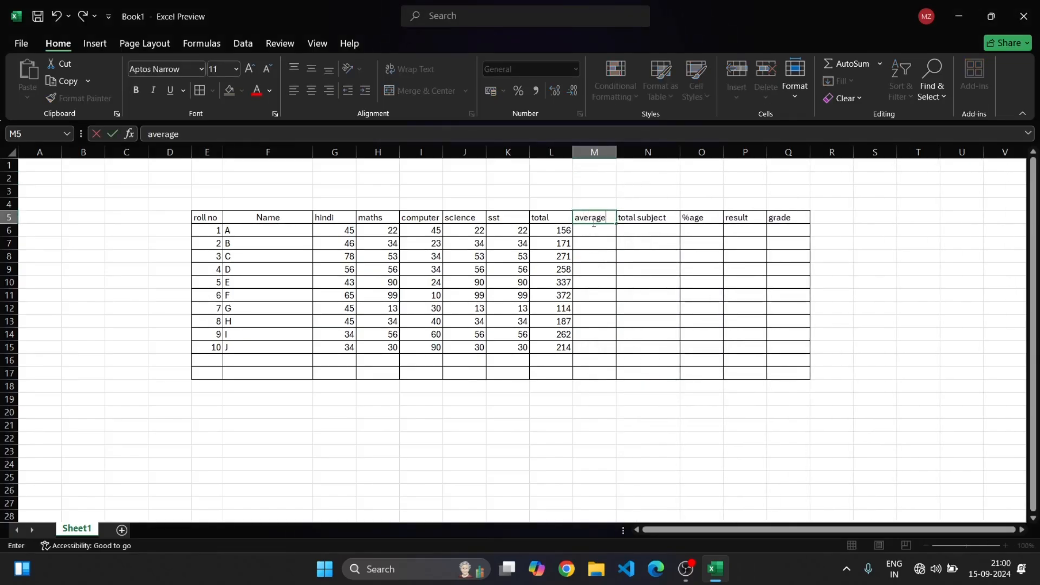
left_click(856, 232)
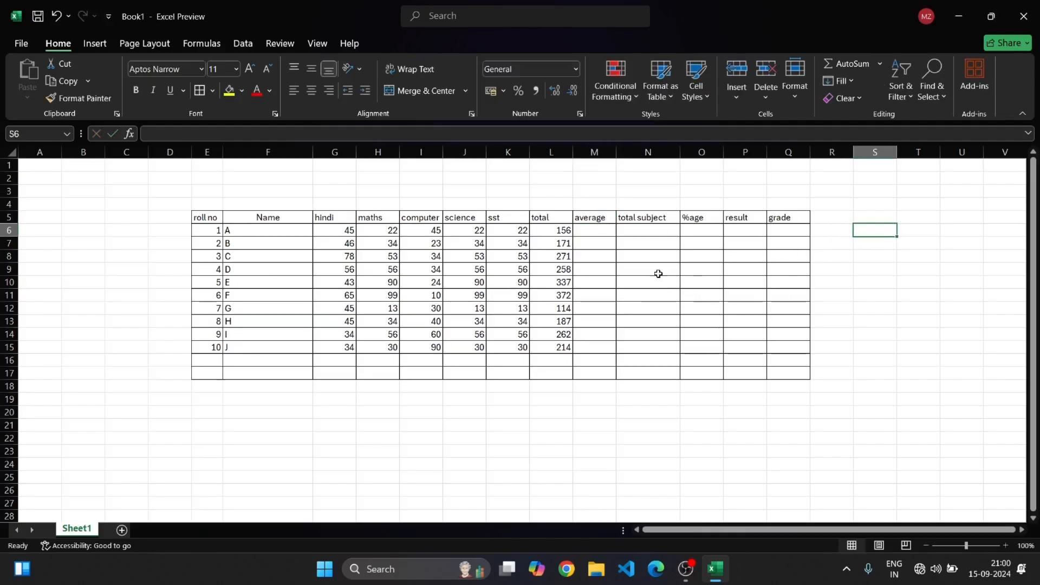
Enter the formula =AVERAGE(G6:K6) in M6 to average student A's subject marks
left_click(607, 235)
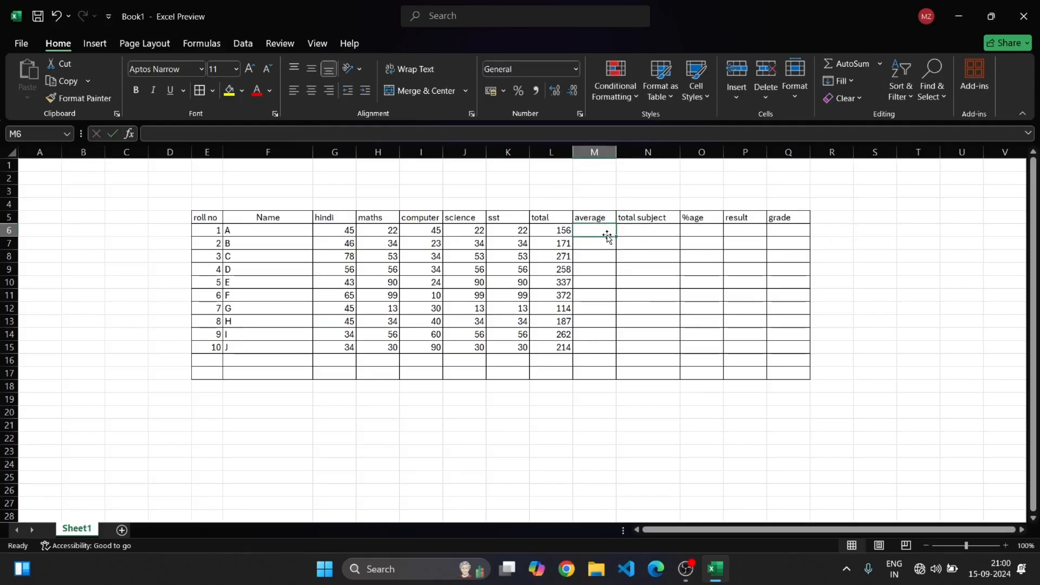
type("=")
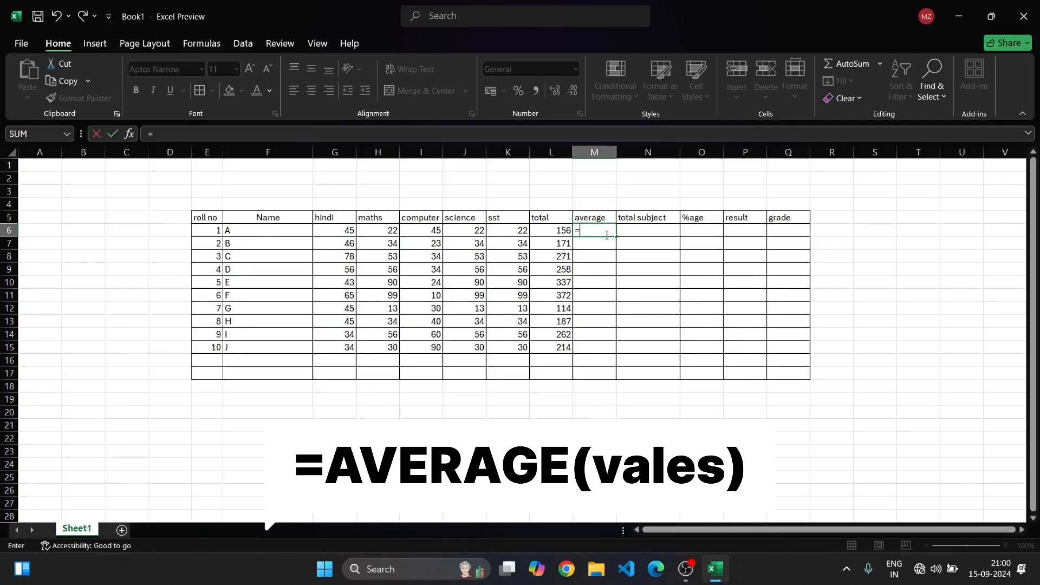
type("AVERAGE")
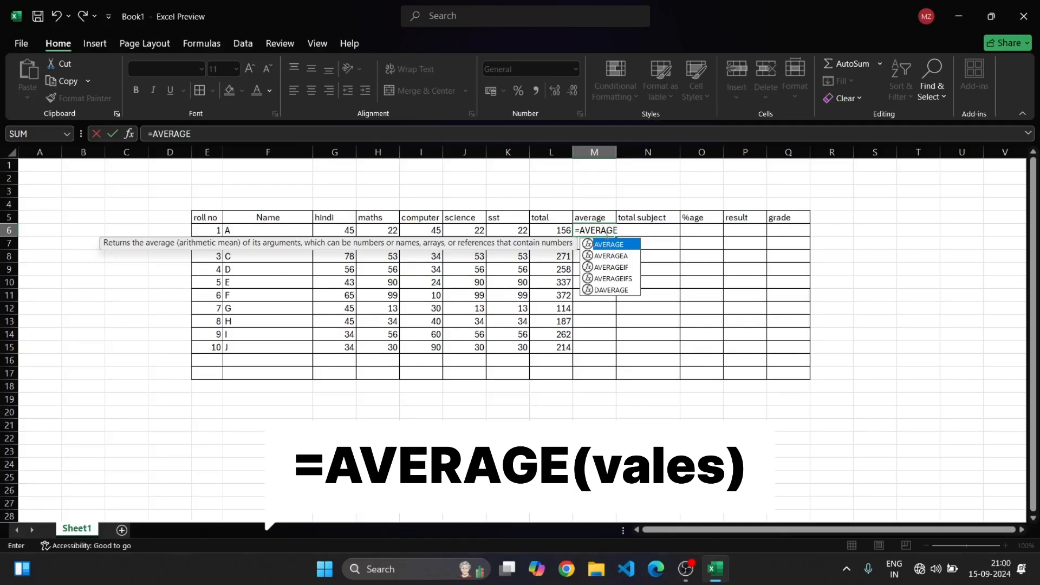
type("(")
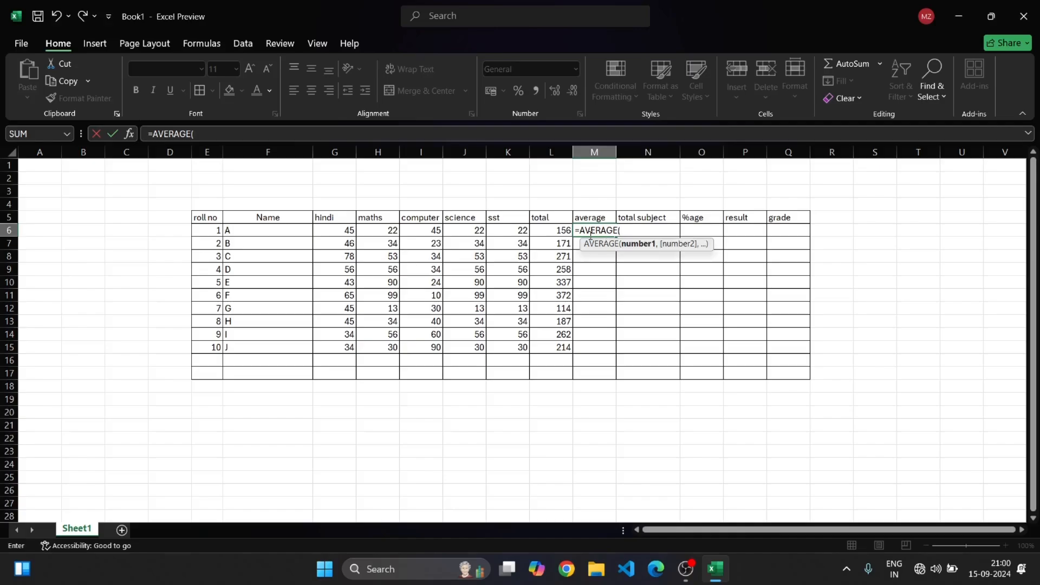
left_click_drag(333, 232, 505, 234)
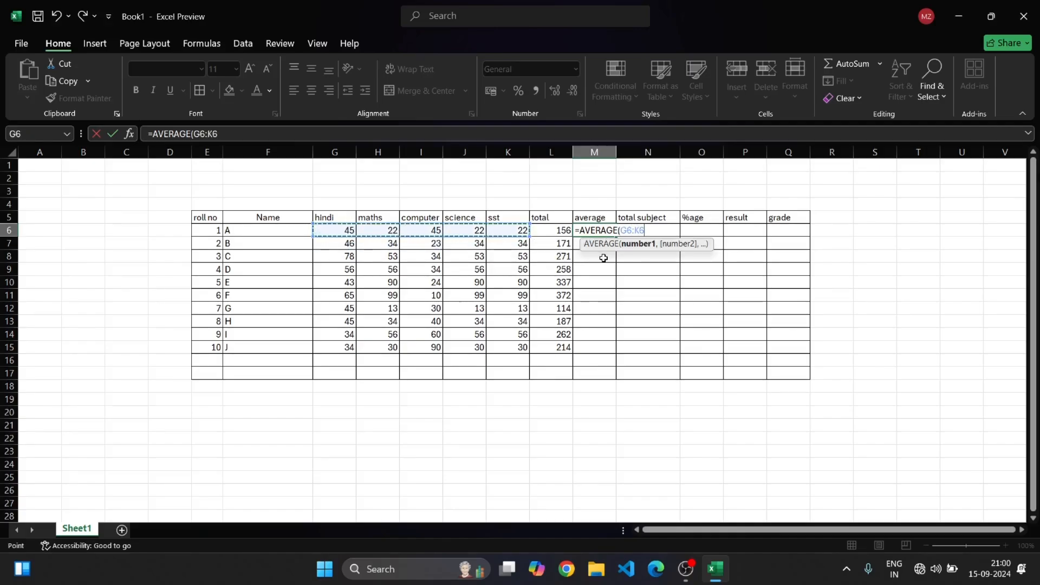
type(")")
key("Return")
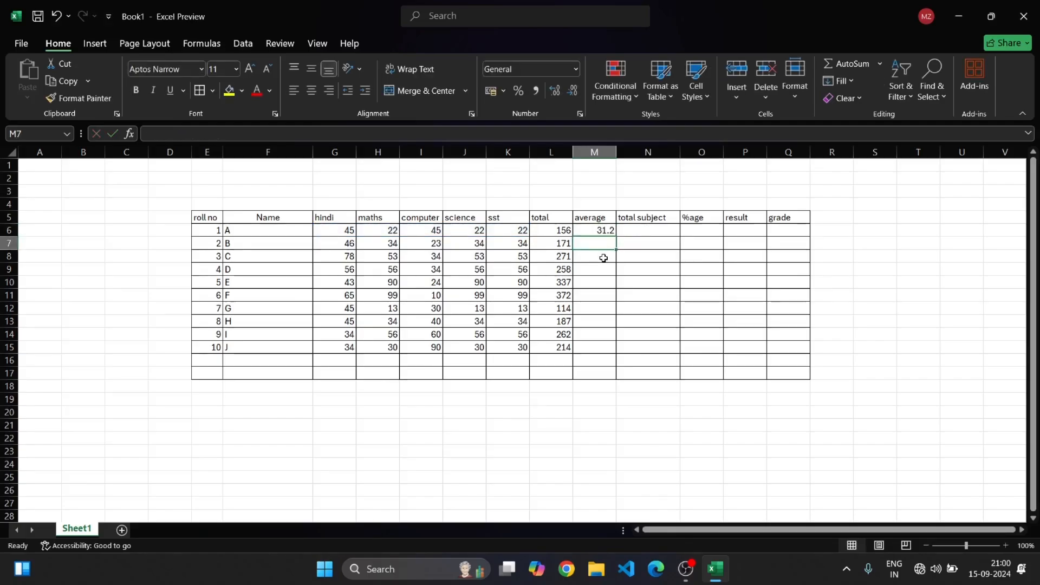
Fill the average formula from M6 down through M15
left_click(597, 230)
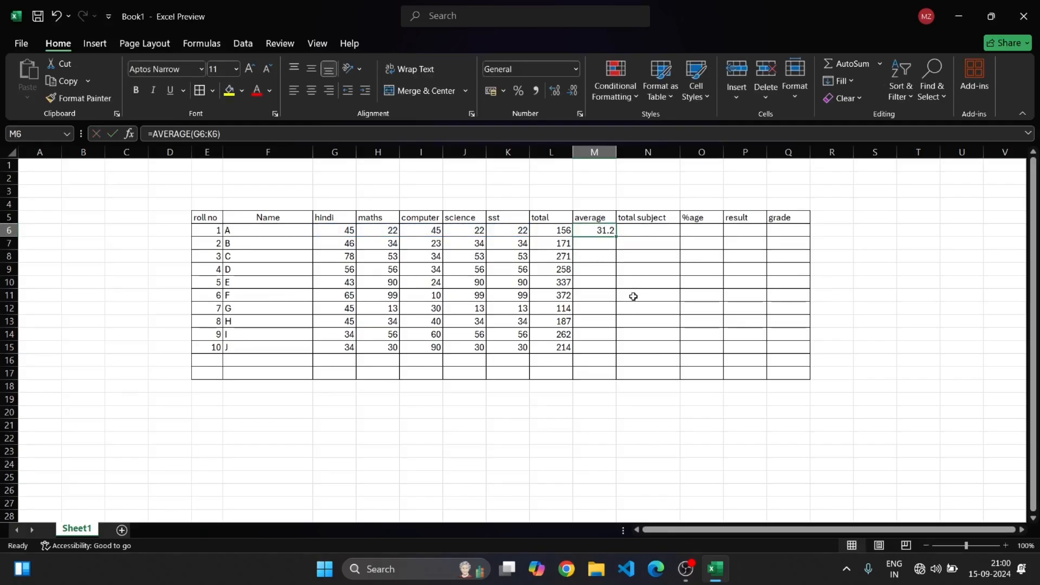
left_click_drag(617, 236, 629, 352)
left_click(605, 230)
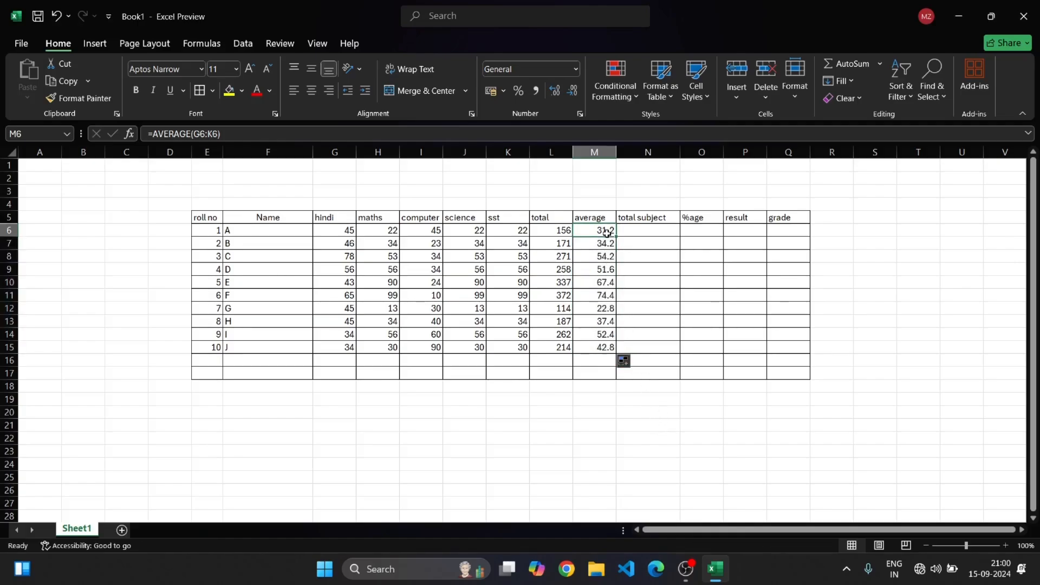
Inspect the copied average formulas in several rows of the average column
left_click(606, 256)
left_click(605, 282)
left_click(606, 322)
left_click(605, 334)
left_click(607, 347)
left_click(688, 411)
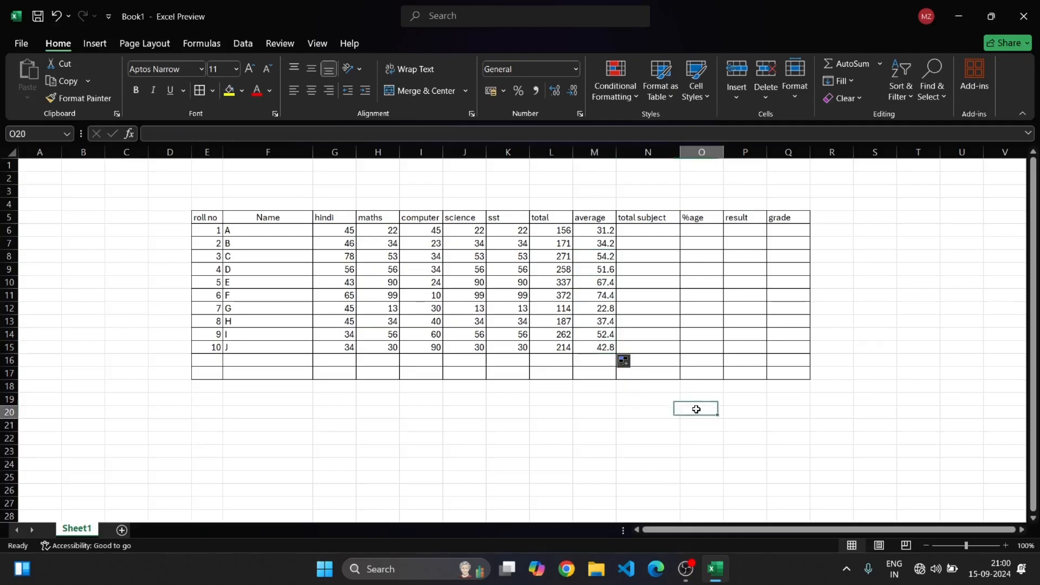
Enter the formula =COUNT(G6:K6) in N6 to count student A's subjects
left_click(657, 234)
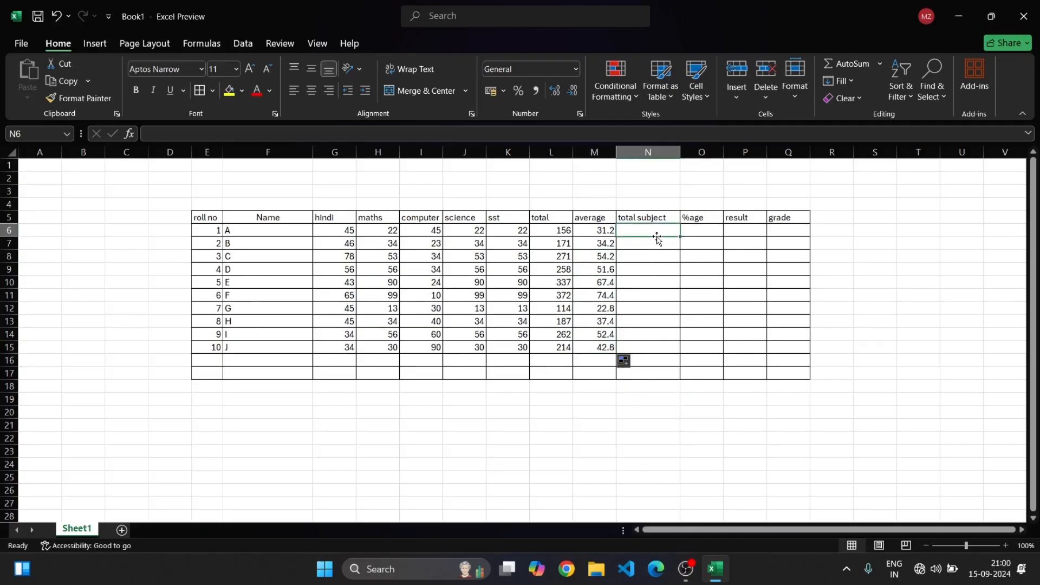
type("=")
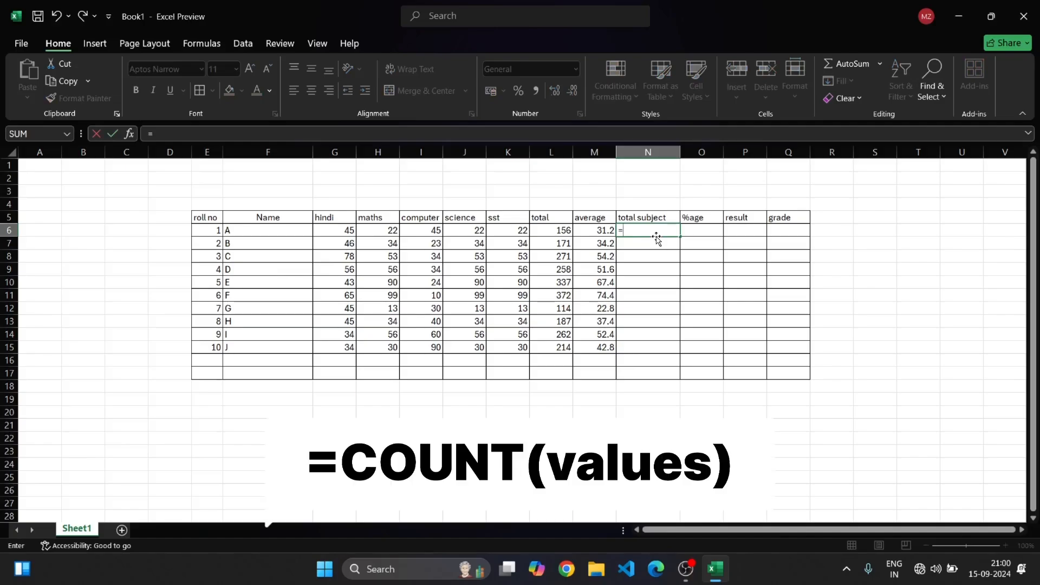
type("COUNT")
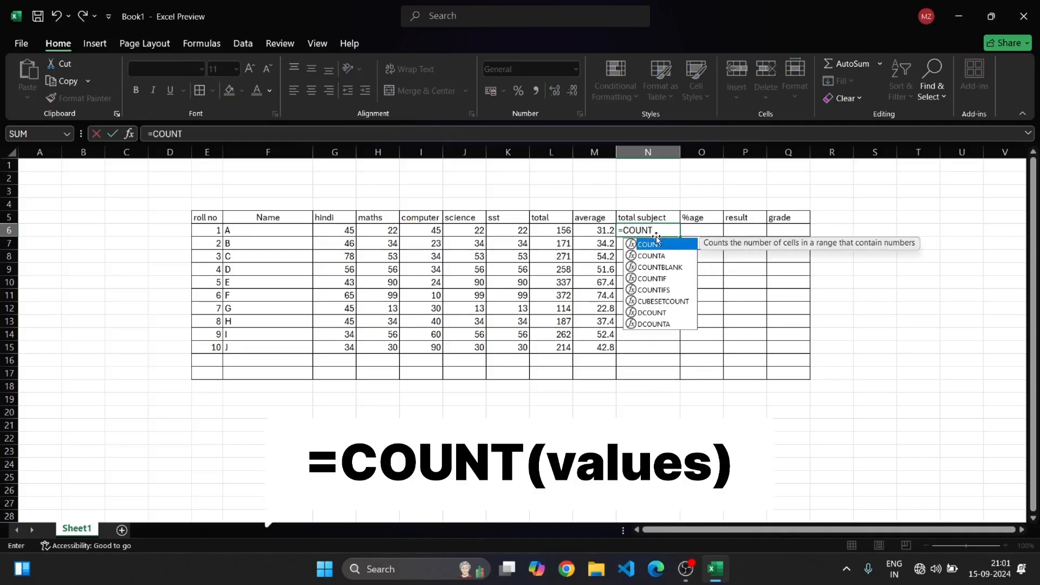
double_click(656, 239)
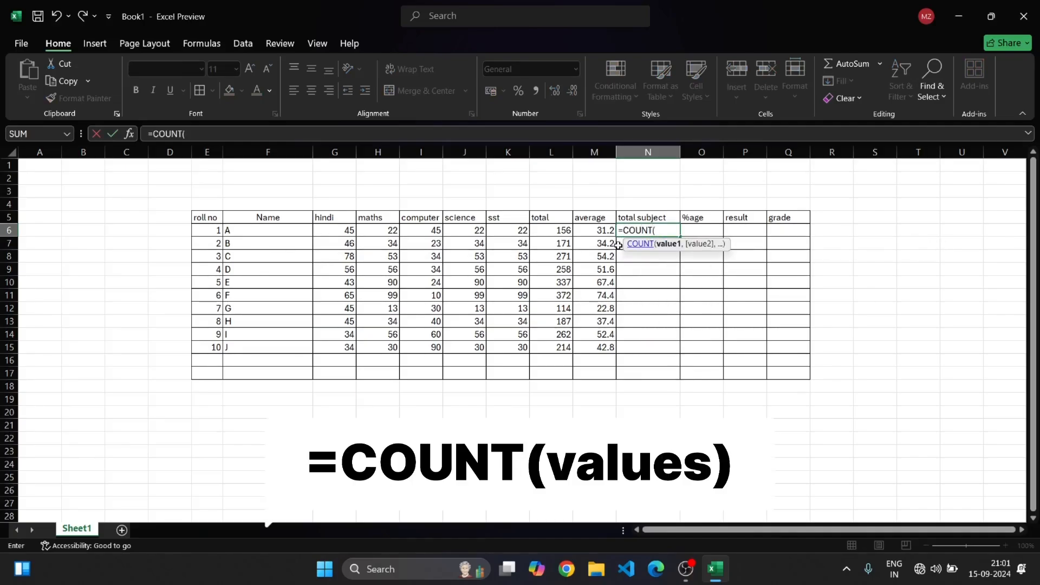
left_click(327, 230)
left_click_drag(327, 230, 524, 235)
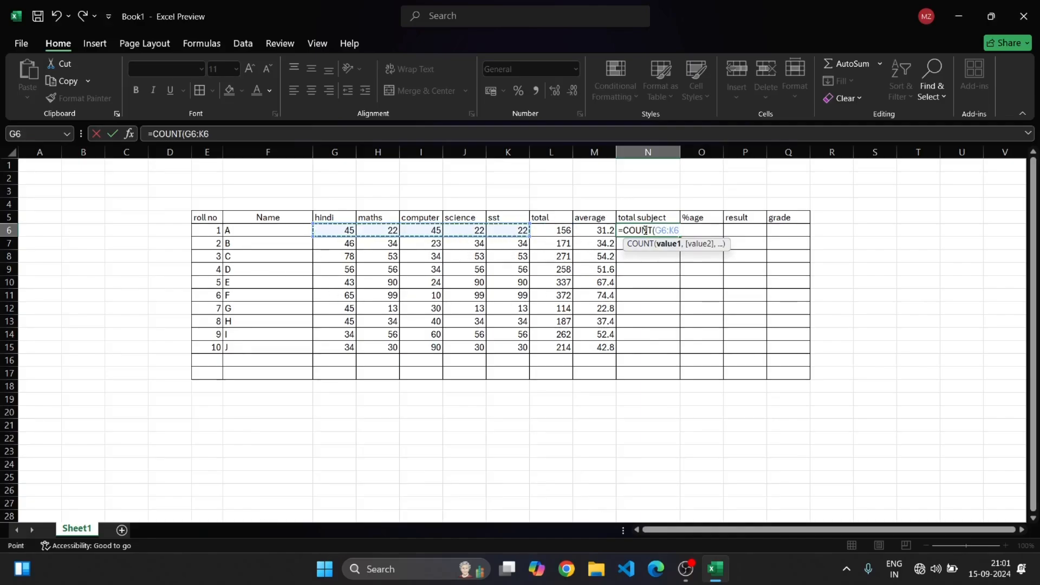
key("Return")
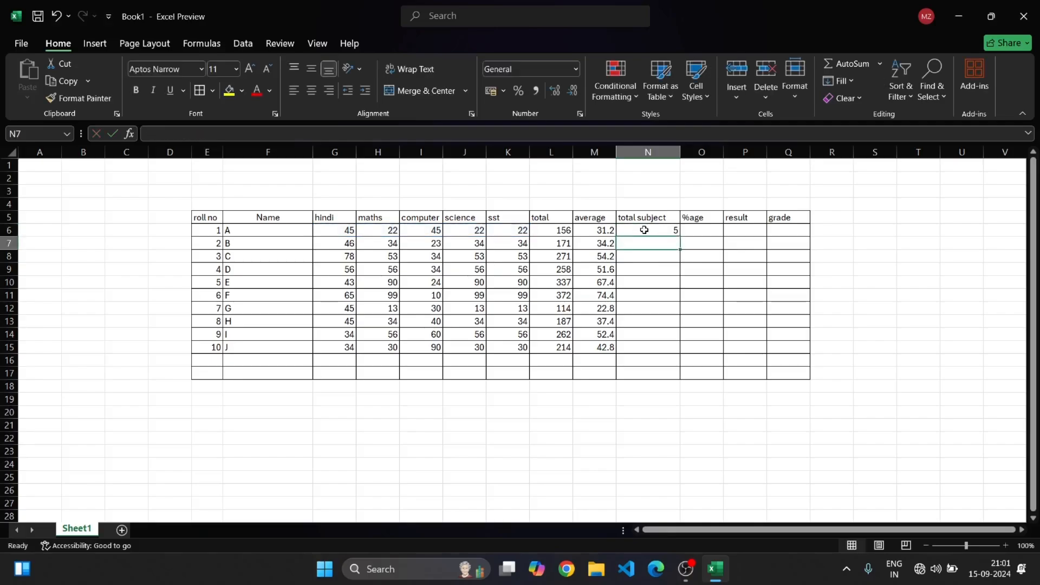
Fill the count formula from N6 down through N15
left_click(652, 234)
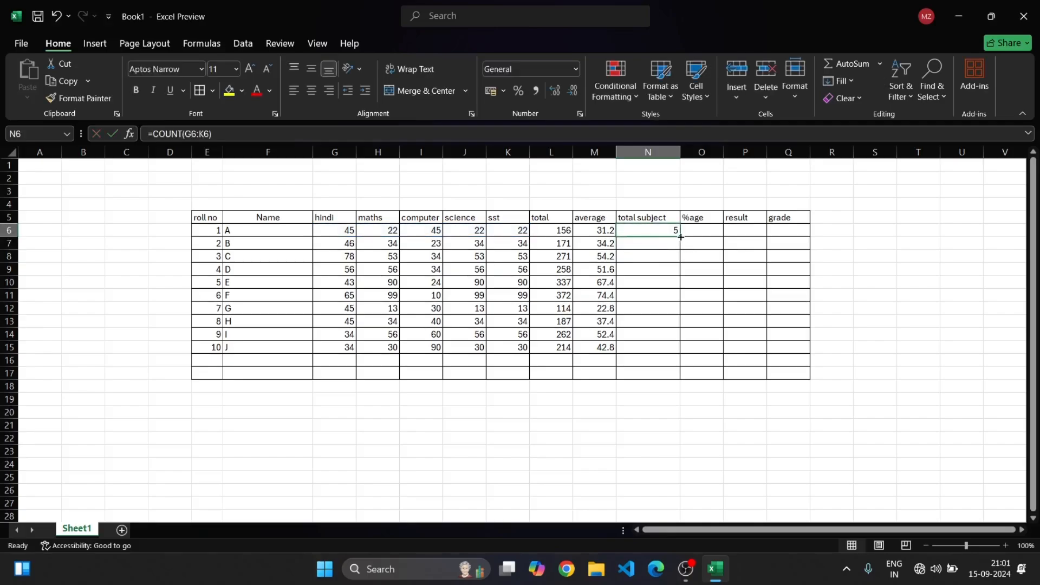
left_click_drag(678, 236, 670, 353)
left_click(708, 474)
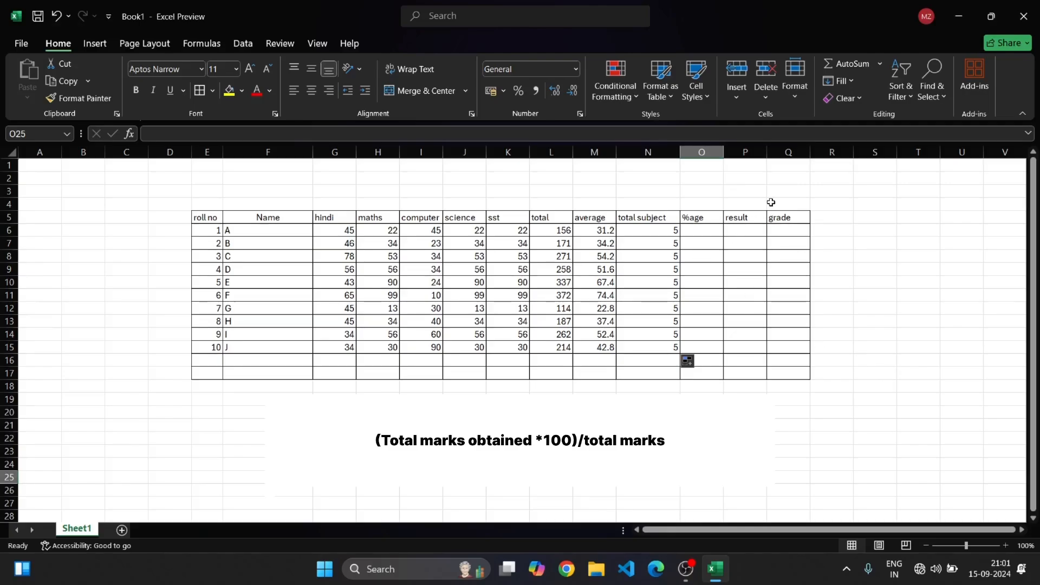
Enter the percentage formula =L6*100/500 in O6 for student A
left_click(689, 233)
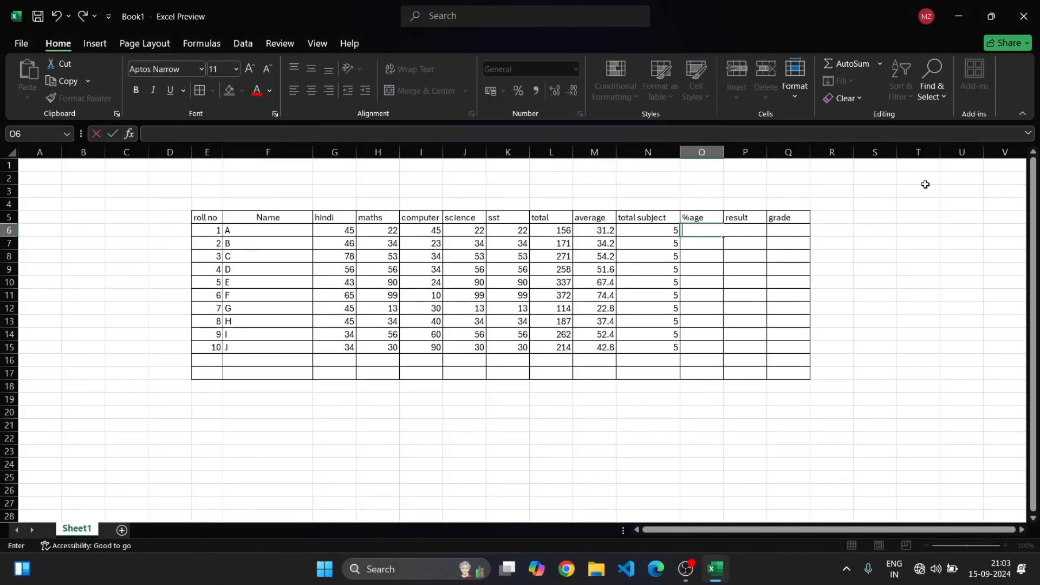
left_click(921, 182)
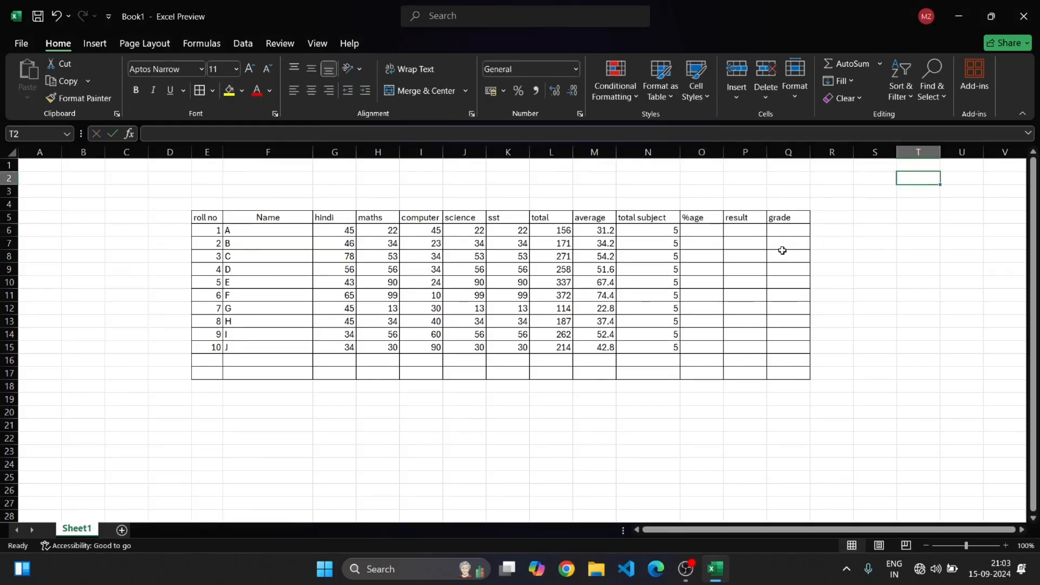
left_click(694, 234)
type("=")
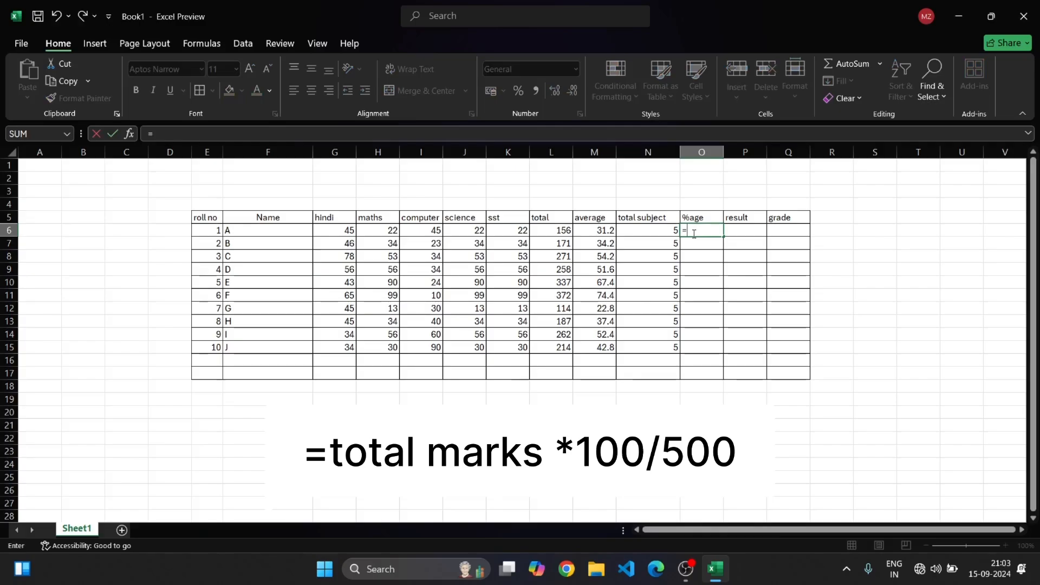
left_click(558, 232)
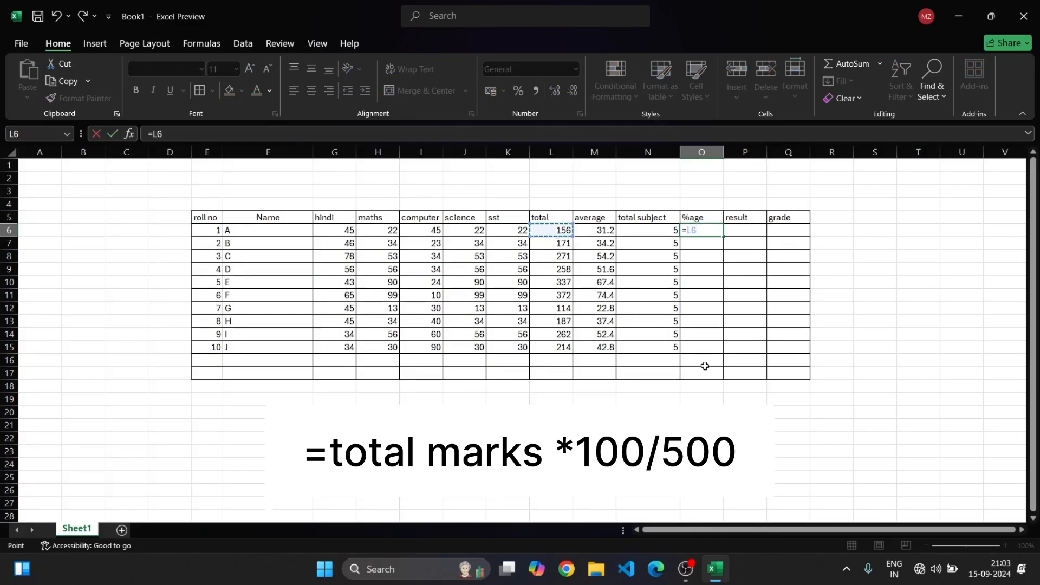
type("*10")
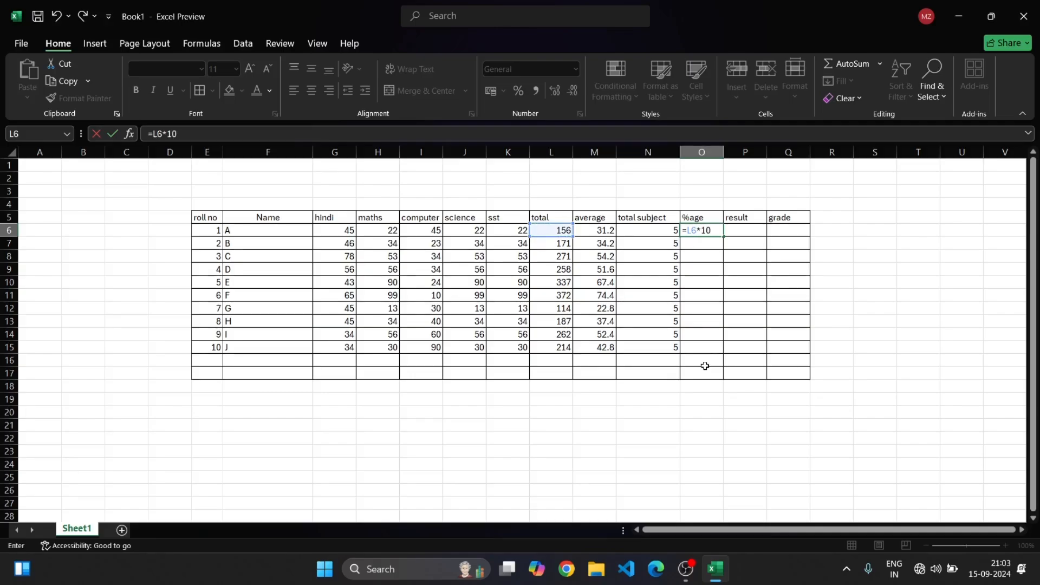
type("0/5")
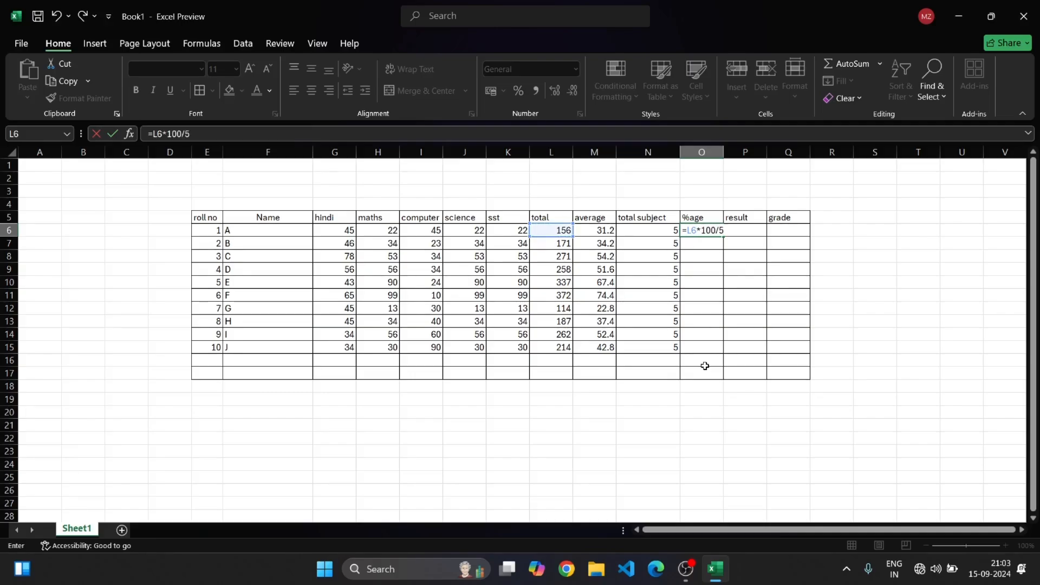
type("00")
key("Return")
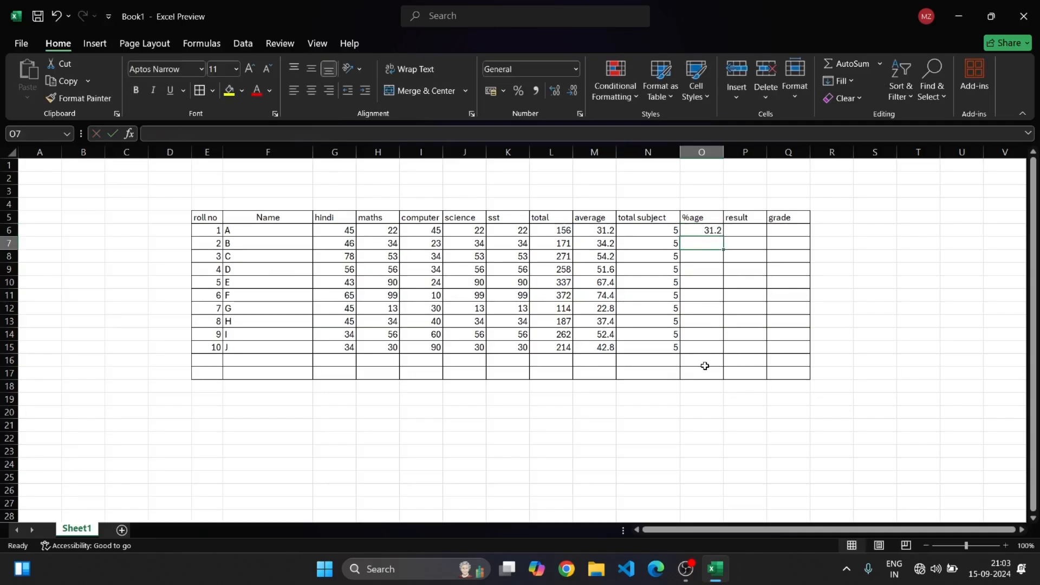
Enter the percentage formula =L7*100/500 in O7 for student B
left_click(694, 231)
left_click(715, 245)
type("=")
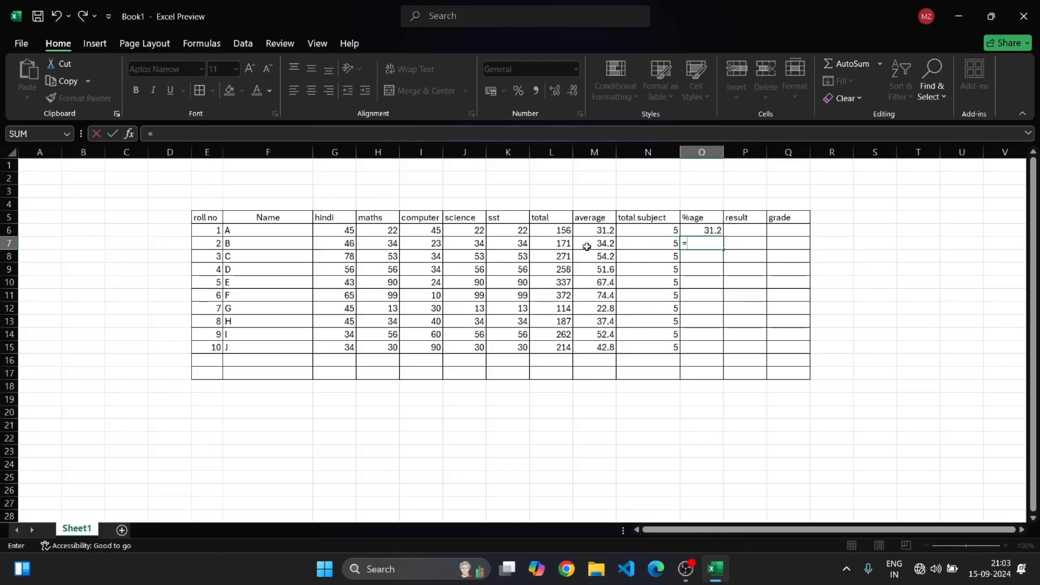
left_click(560, 244)
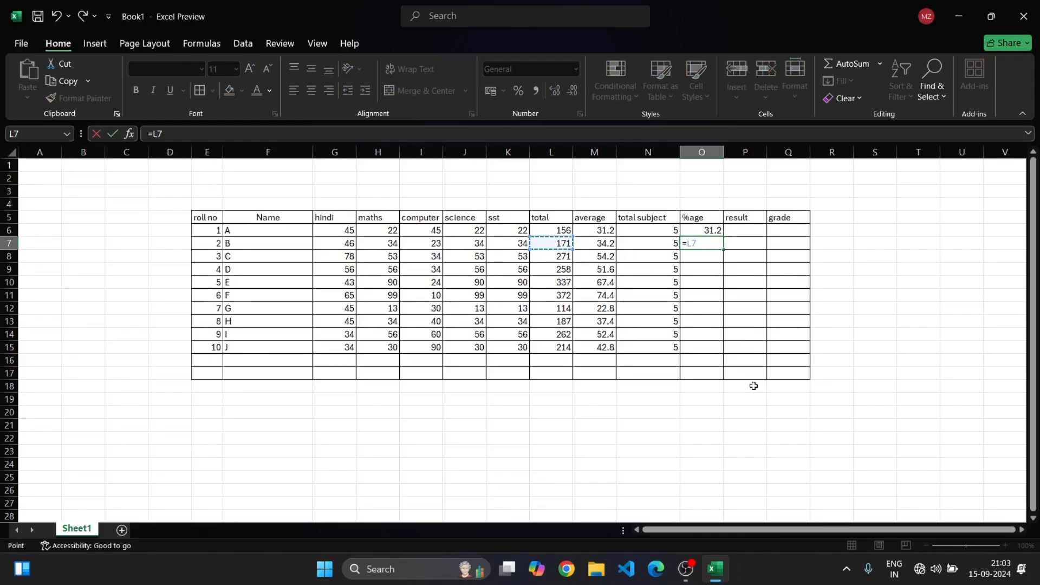
type("*100/")
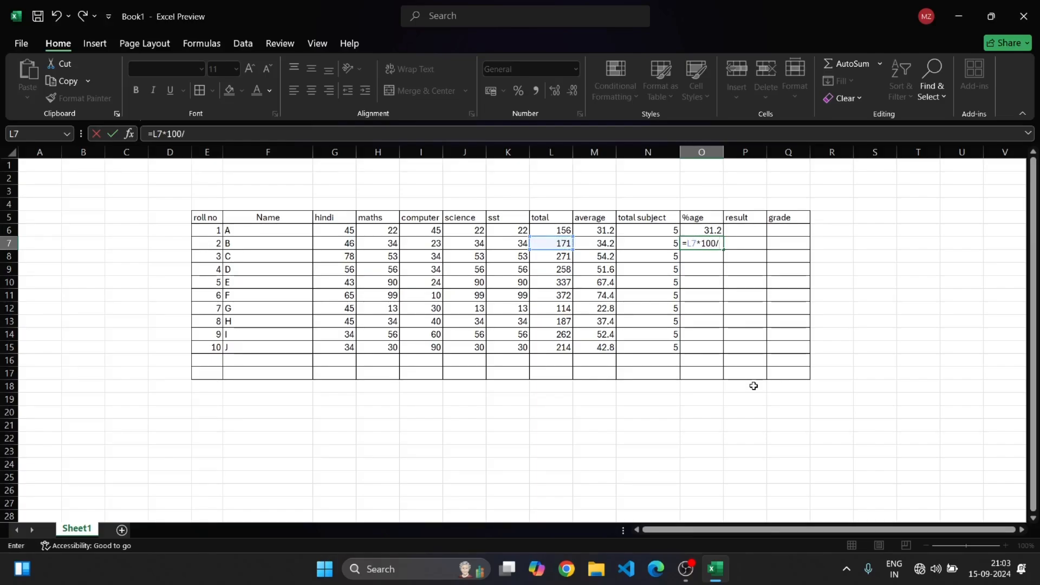
type("500")
key("Return")
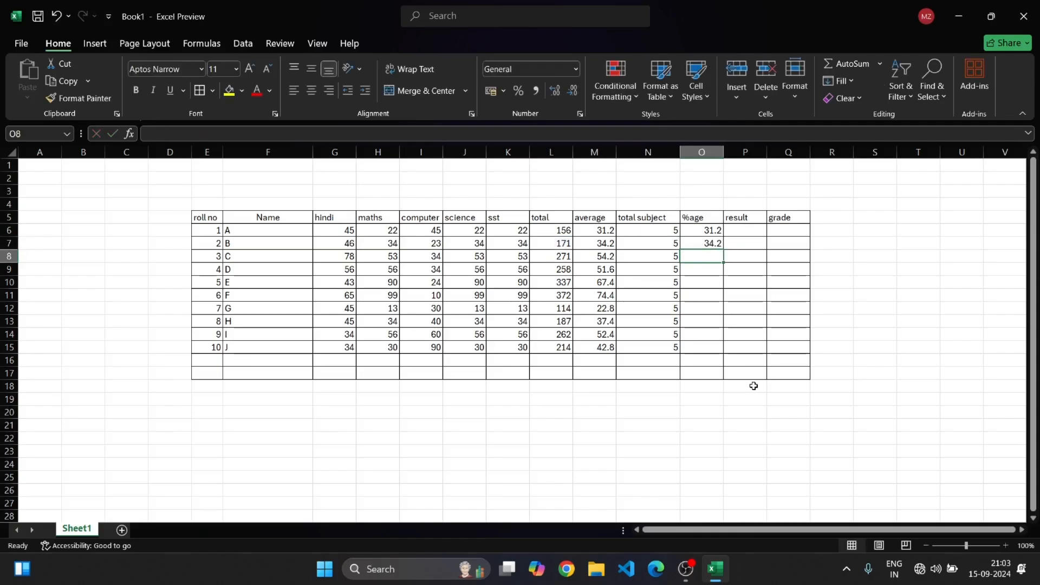
Fill the percentage formula from O7 down through O15 and check copied formulas in a few rows
left_click(718, 244)
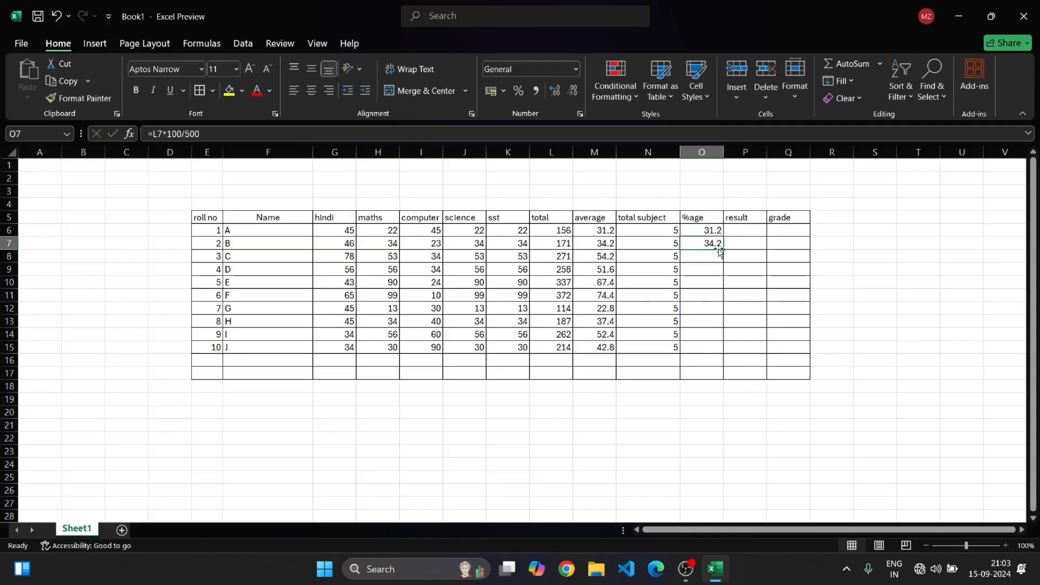
left_click_drag(724, 249, 727, 350)
left_click(783, 462)
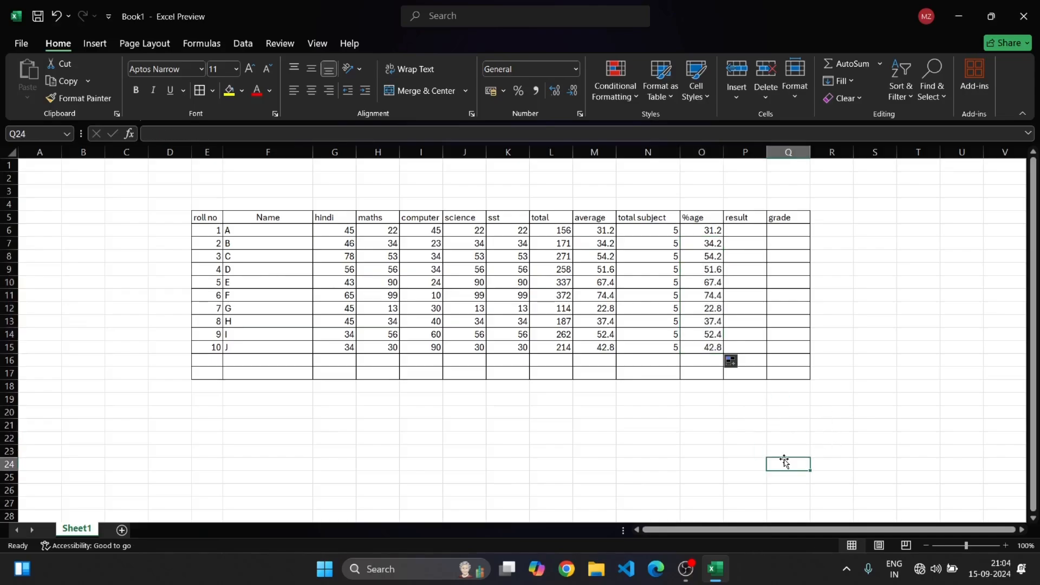
left_click(720, 296)
left_click(716, 321)
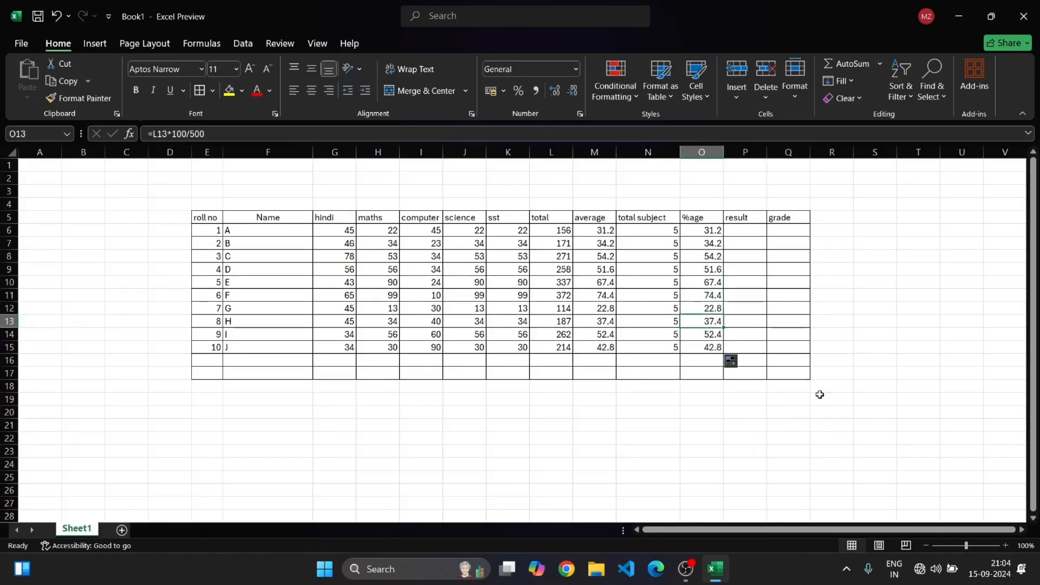
left_click(818, 421)
List the IF variants if, IF AND, IF OR and IF IF in cells K21 to K24
left_click(744, 241)
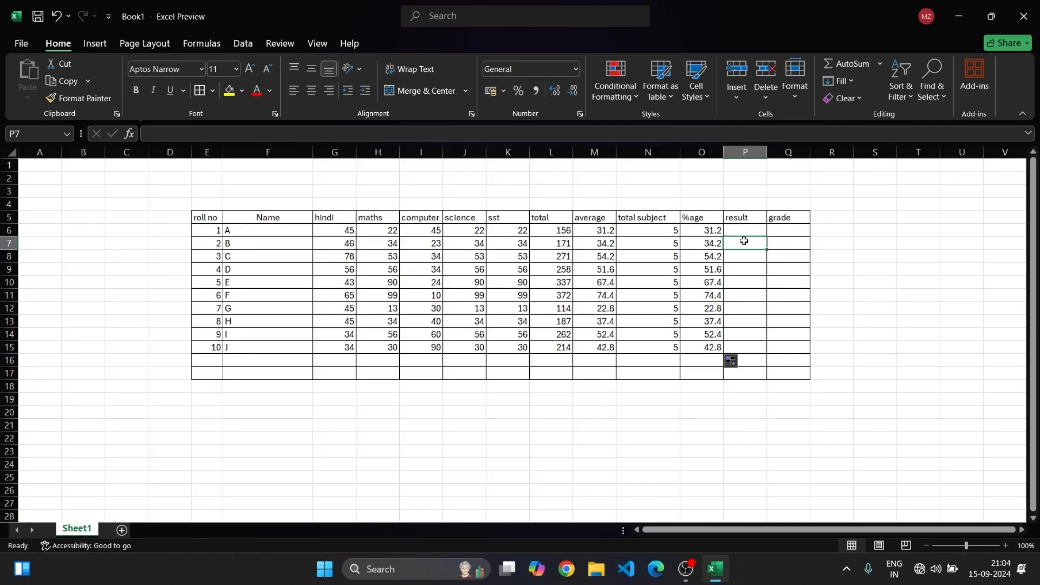
left_click(488, 428)
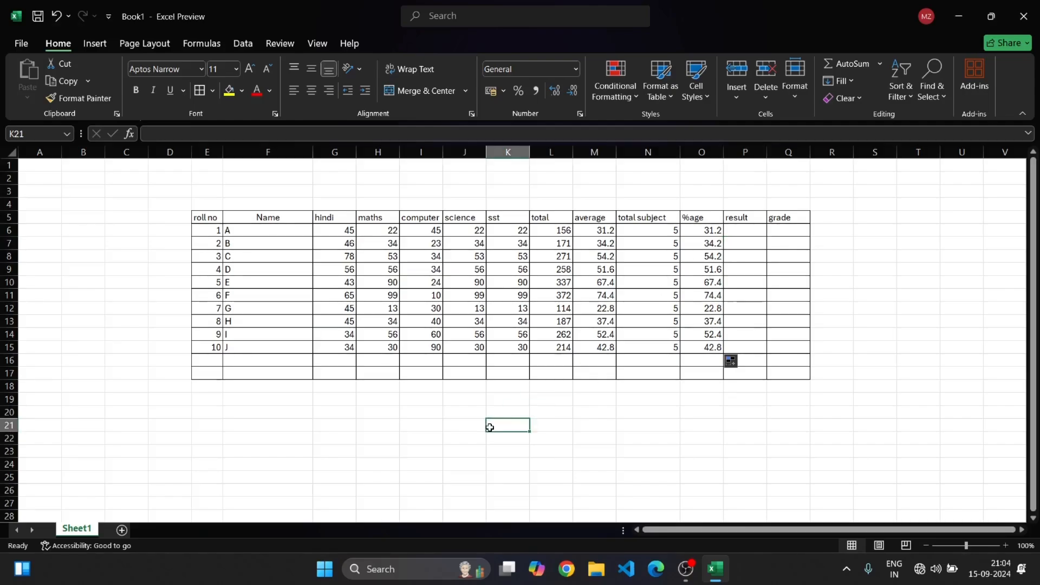
type("if")
key("Return")
type("IF AND")
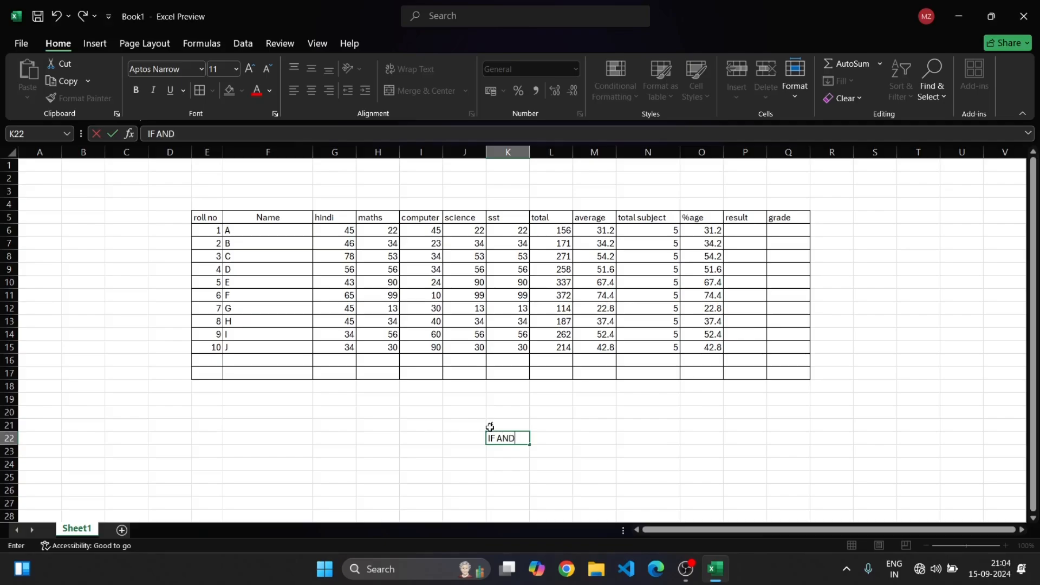
key("Return")
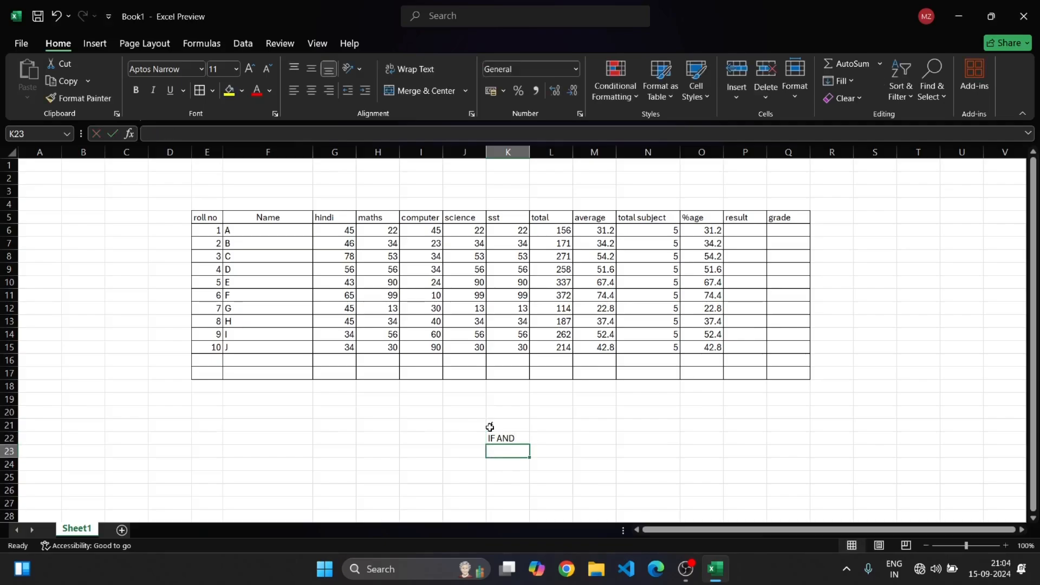
type("IF A")
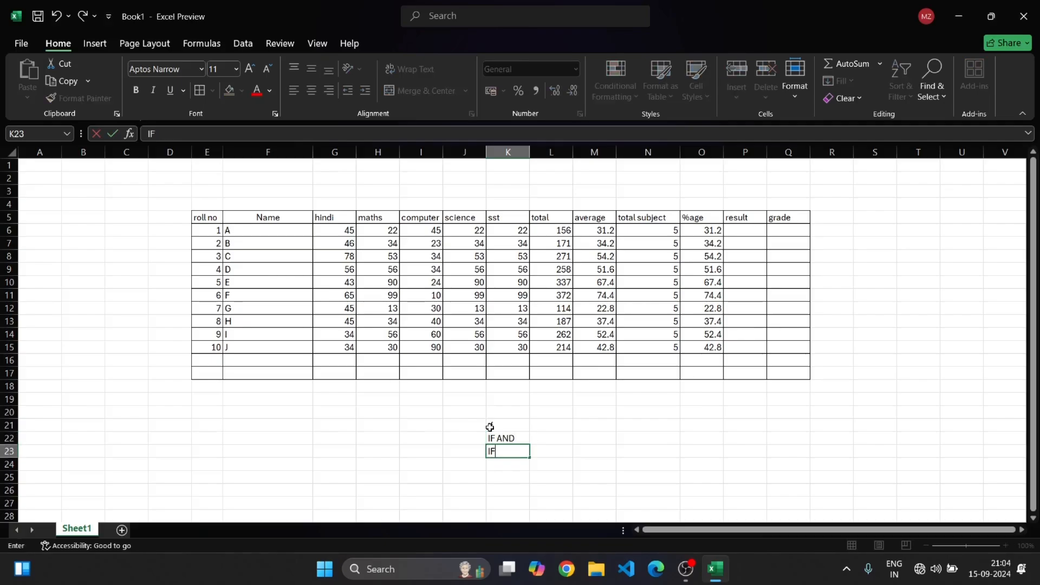
key("BackSpace")
key("BackSpace")
type("O")
key("Return")
type("IF IF")
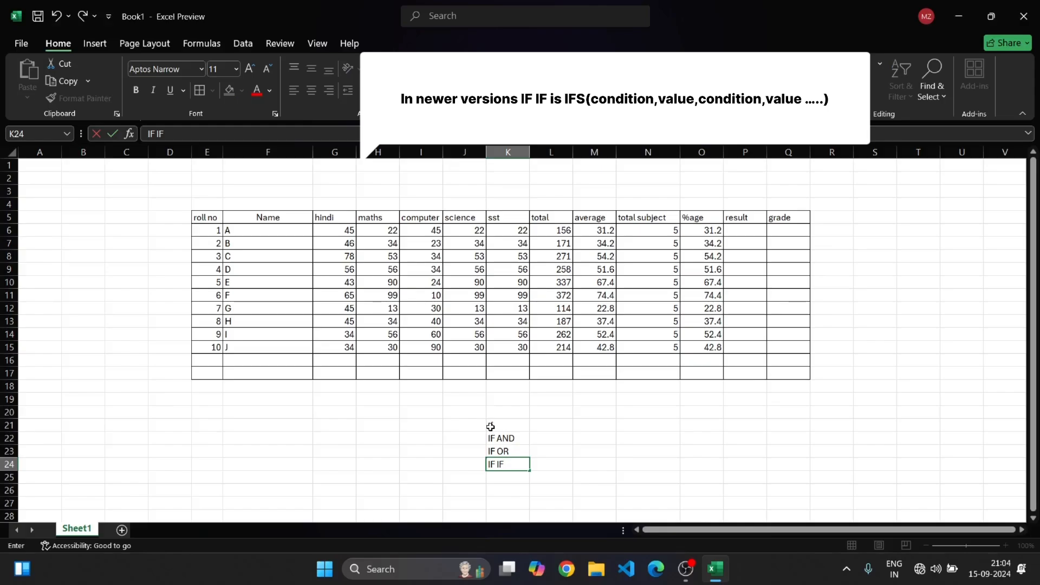
left_click(567, 424)
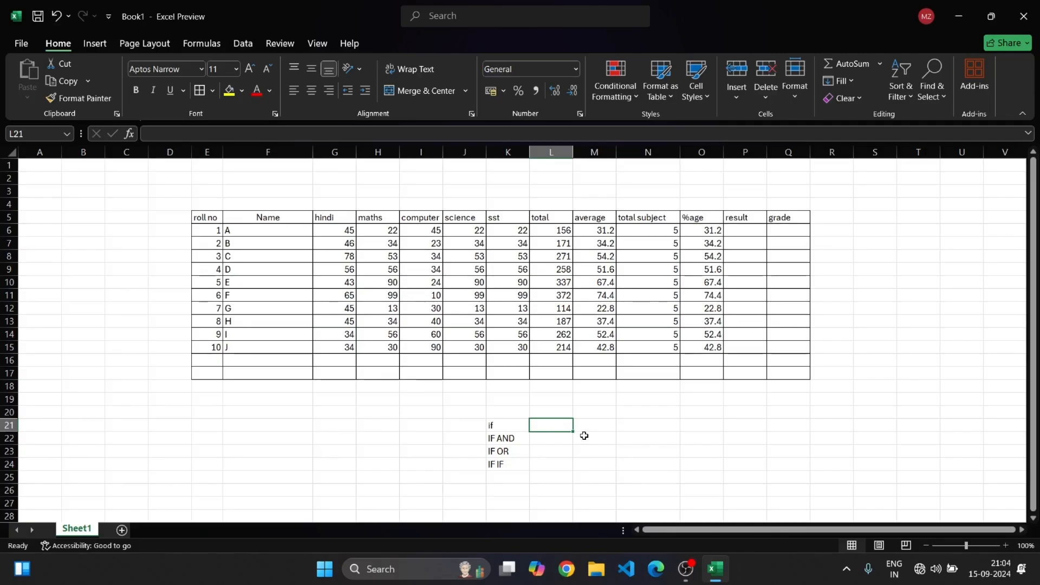
Enter the test value 23 in cell N21 beside the if label
left_click(633, 428)
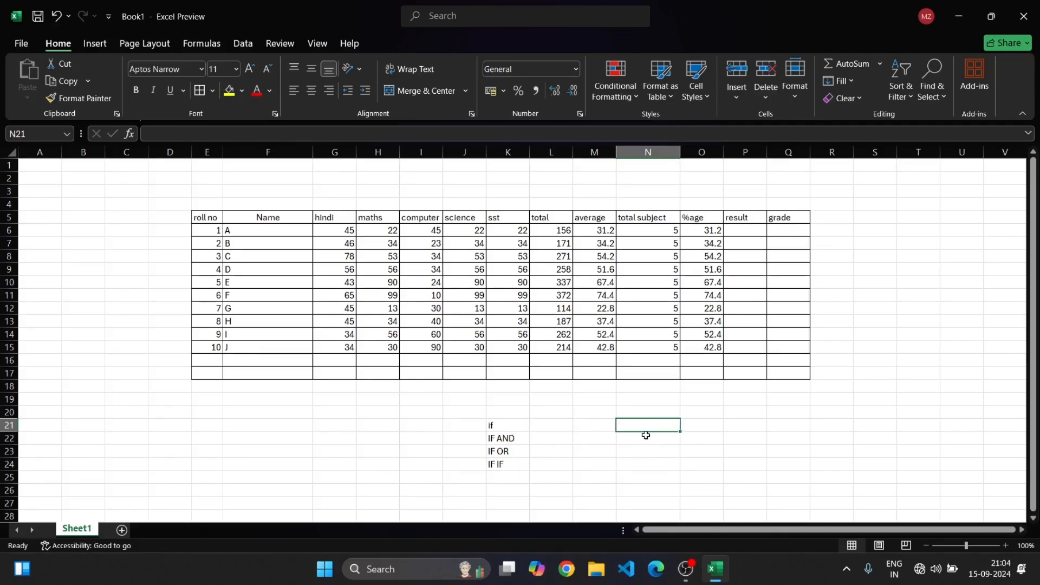
type("23")
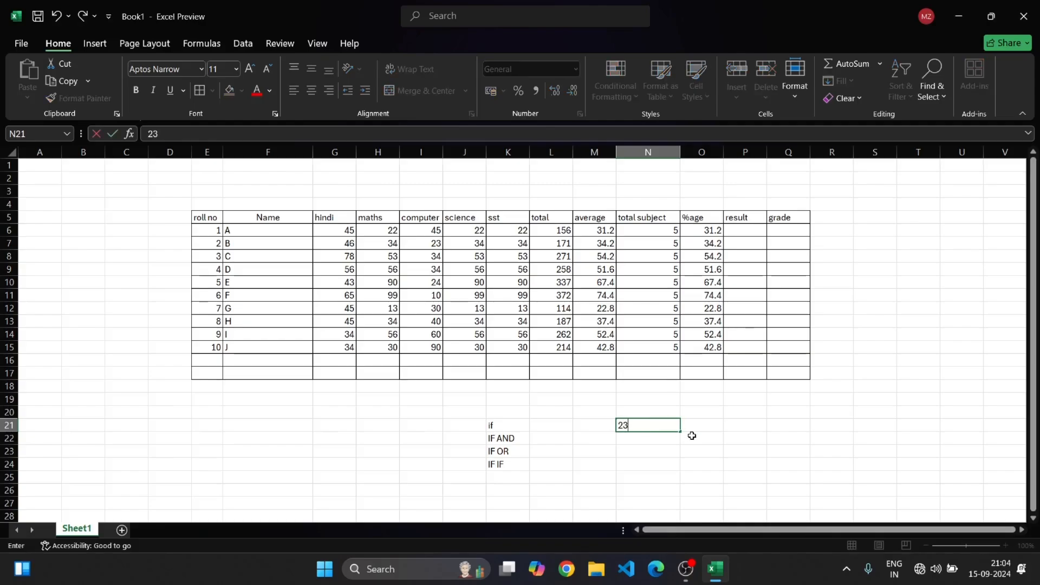
left_click(697, 429)
key("Left")
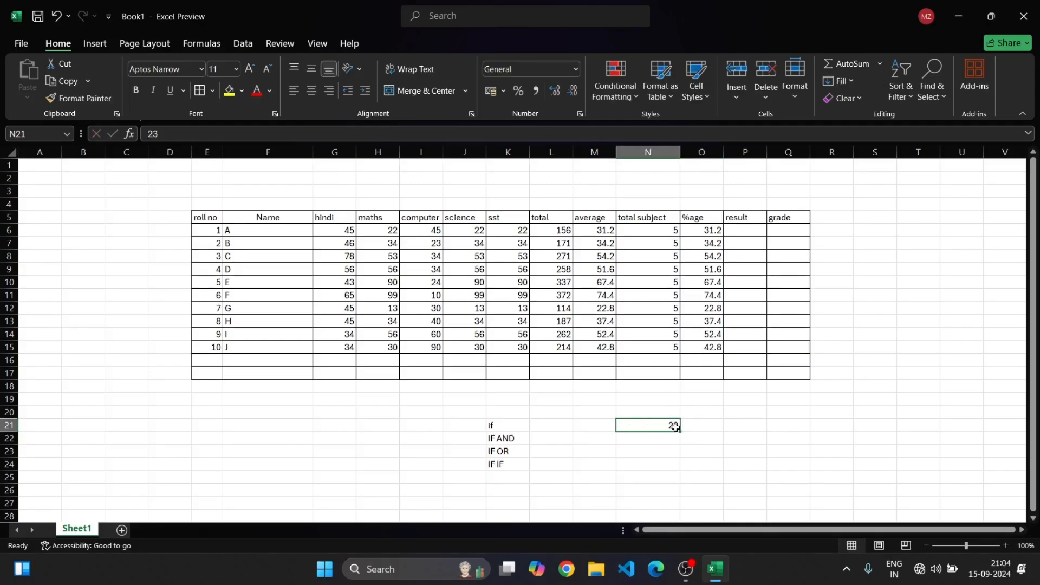
Enter the formula =IF(N21>33,"PASS","FAIL") in O21
left_click(696, 426)
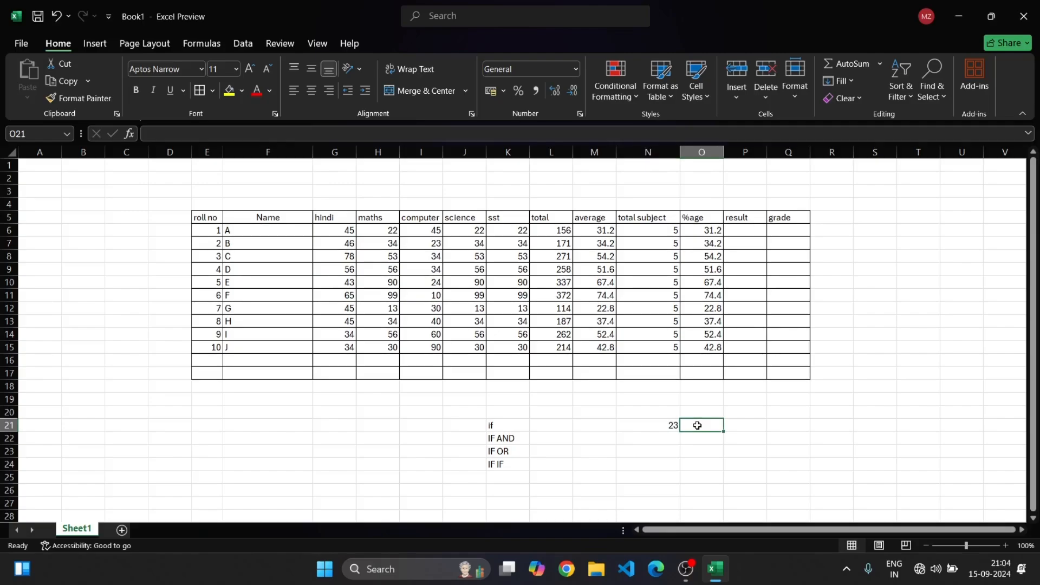
type("=")
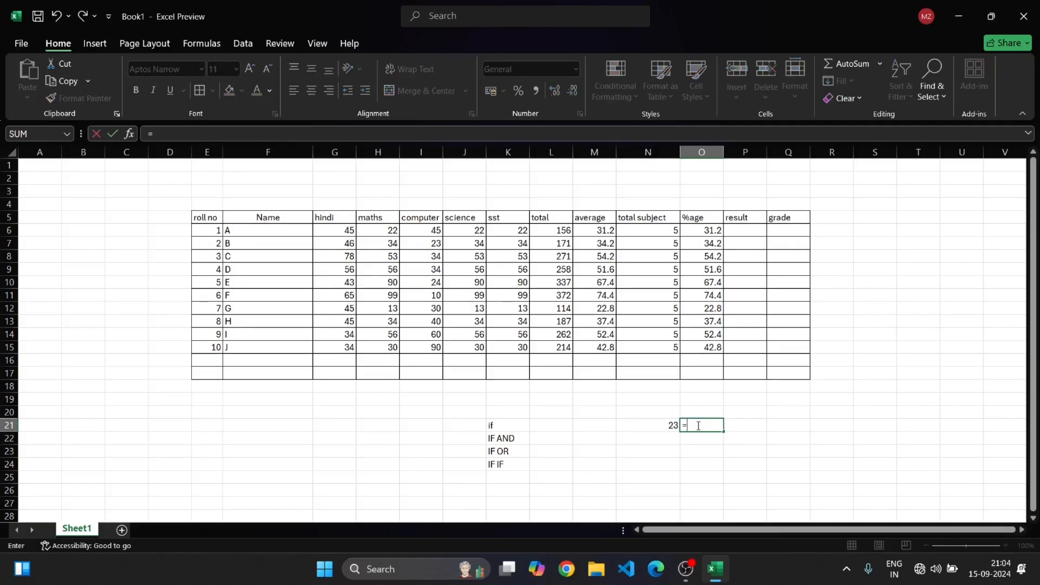
type("IF(")
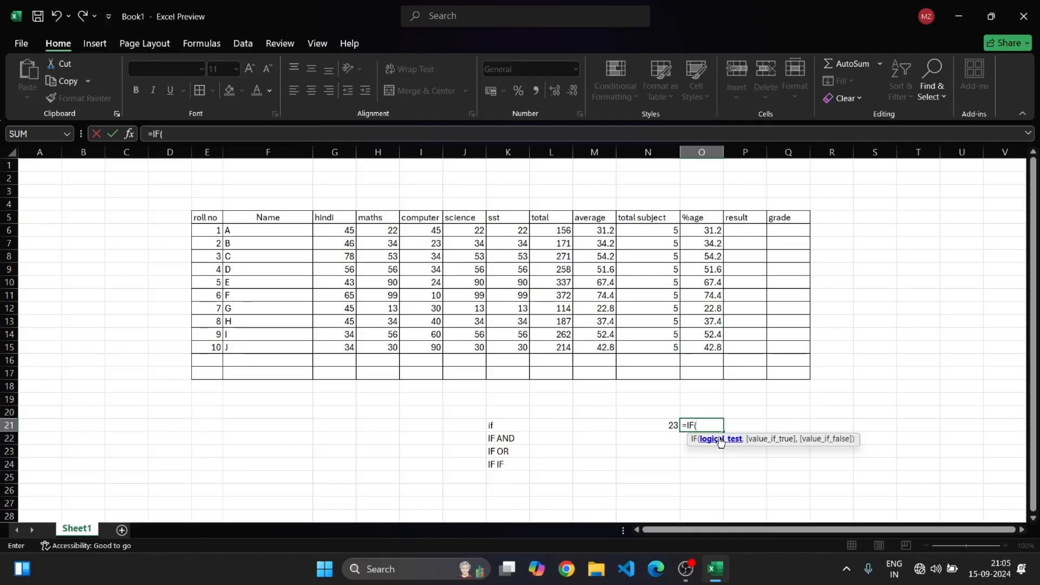
left_click(654, 425)
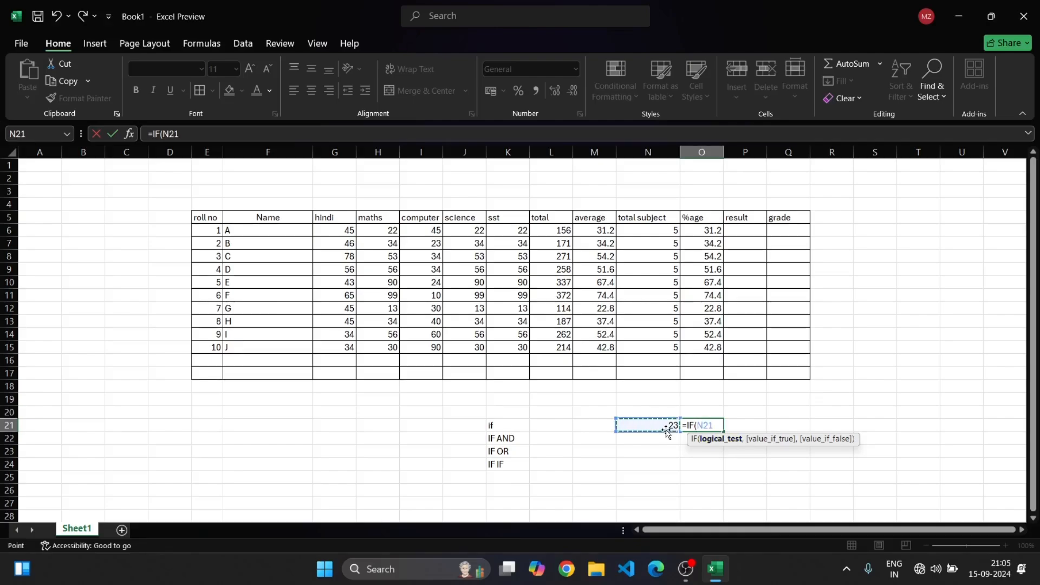
type(">")
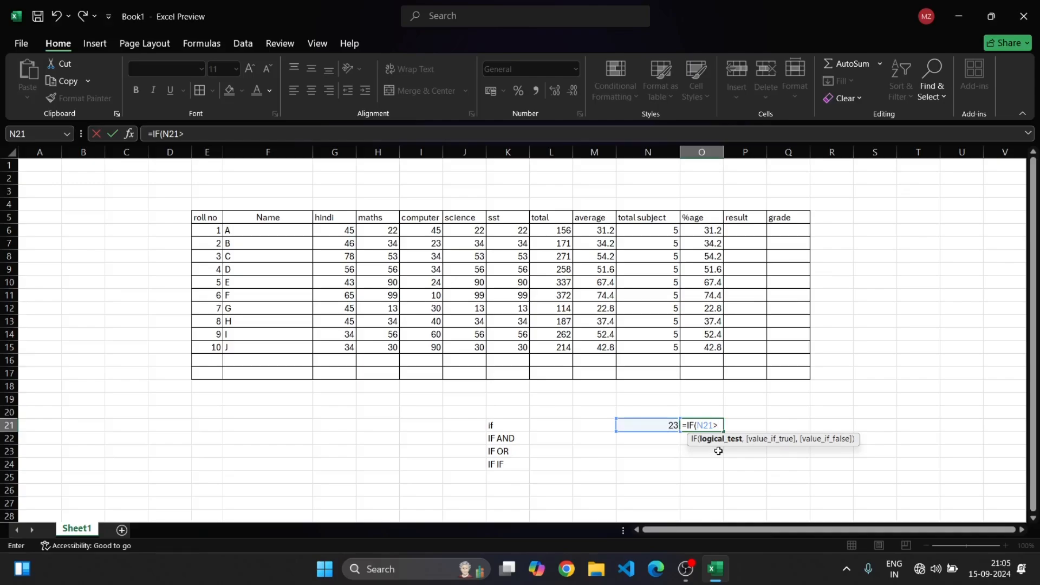
type("33,")
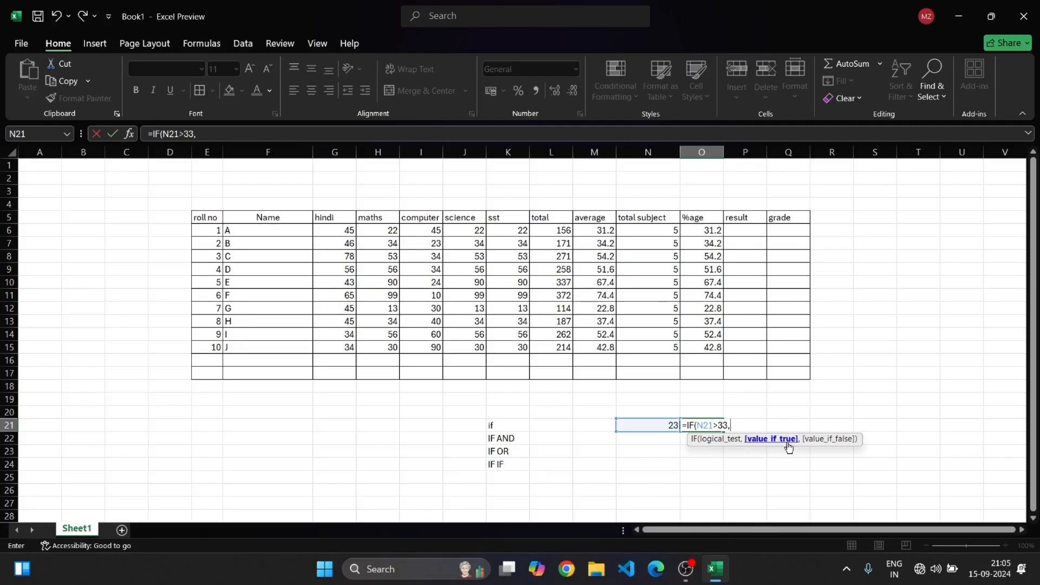
type("\"PASS")
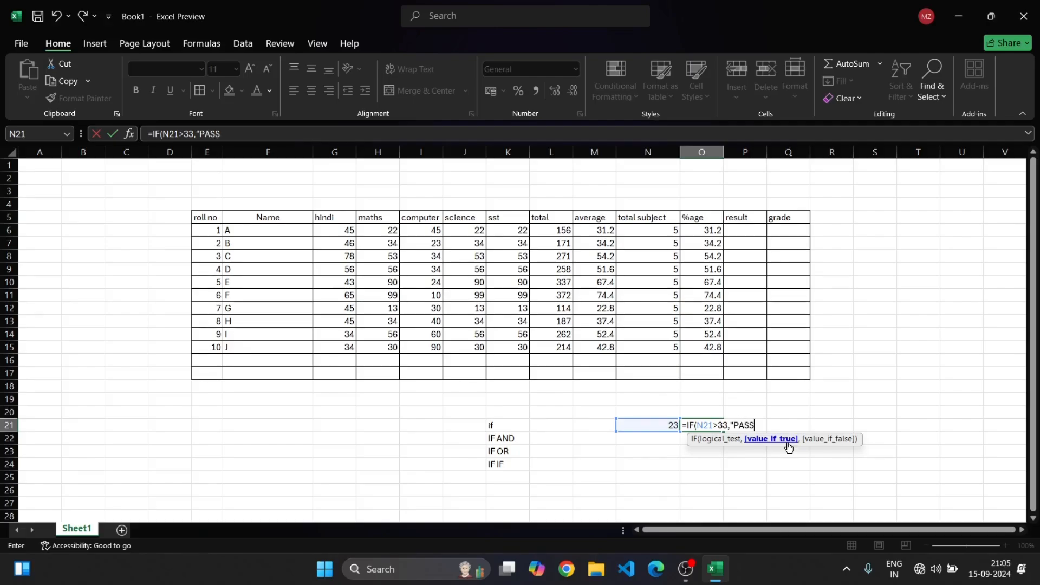
type("\",\"FAIL\"")
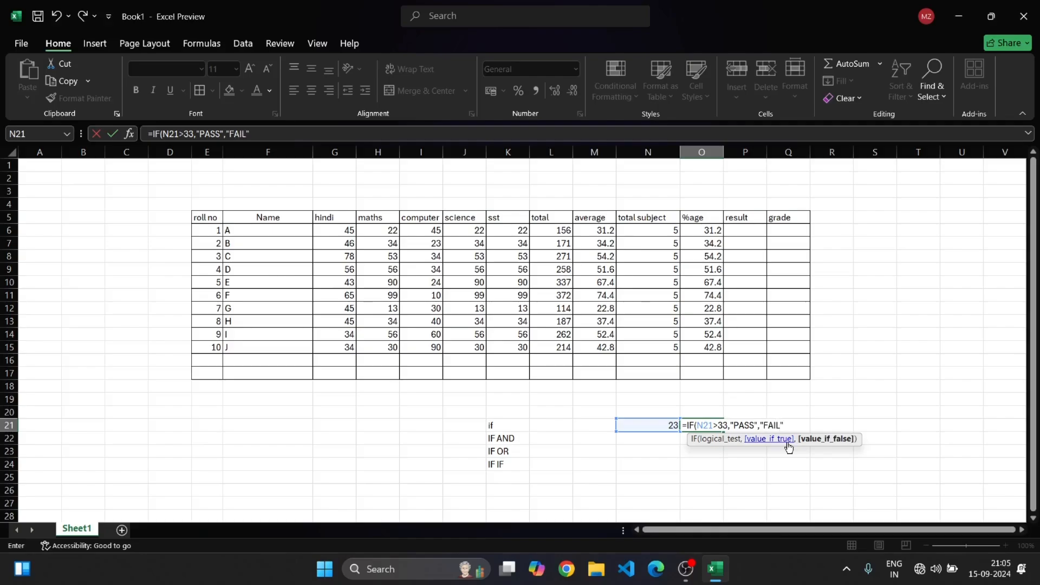
type(")")
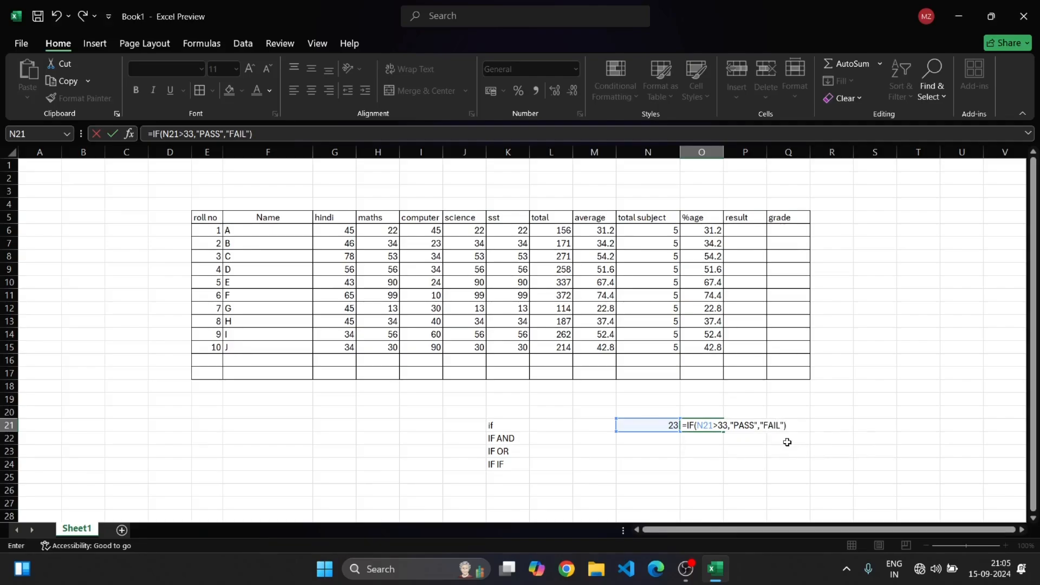
key("Return")
left_click(691, 427)
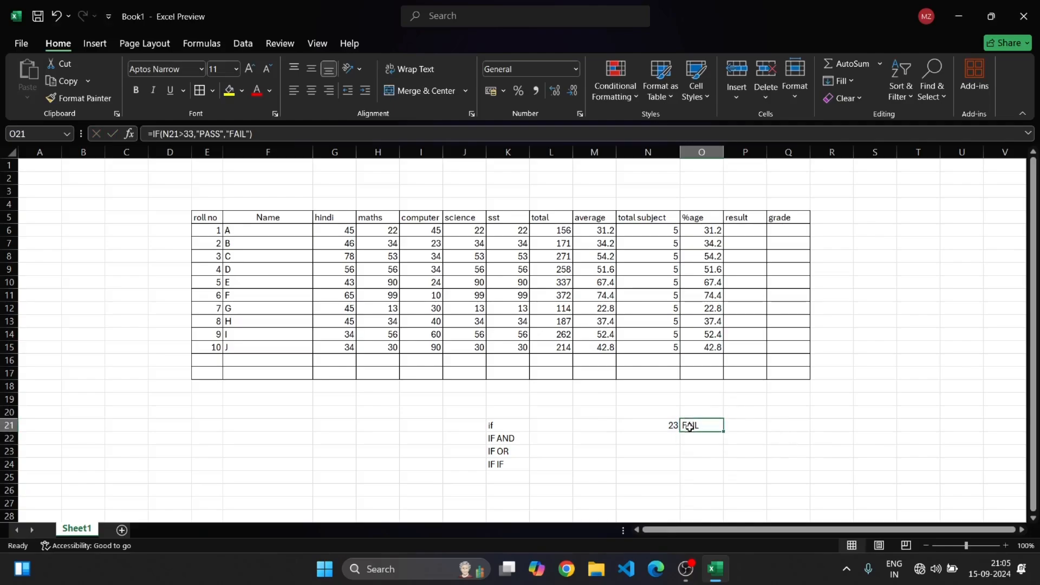
Change the test value in N21 to 43
left_click(666, 428)
double_click(670, 427)
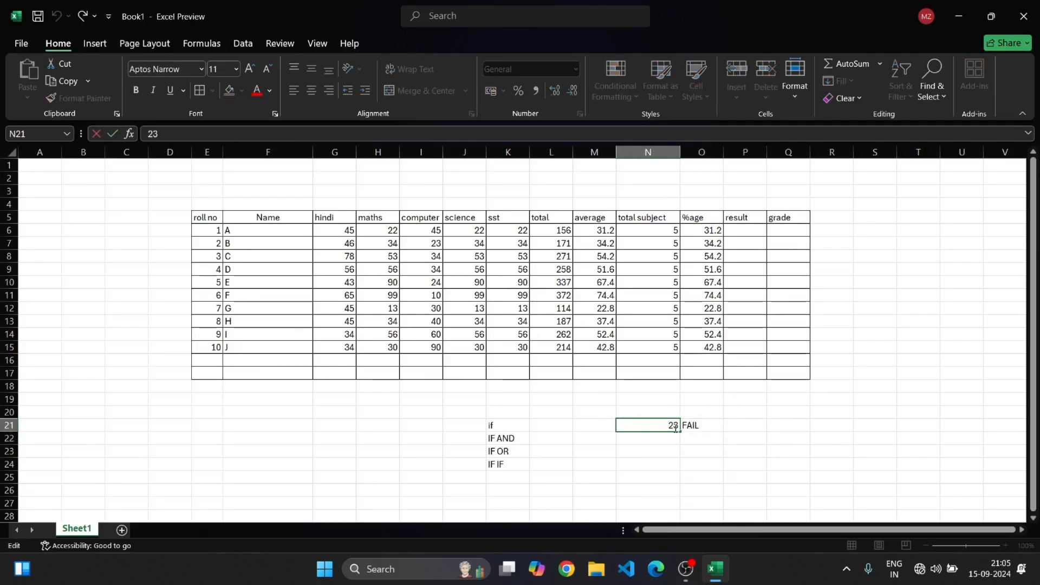
key("BackSpace")
key("BackSpace")
type("43")
left_click(791, 413)
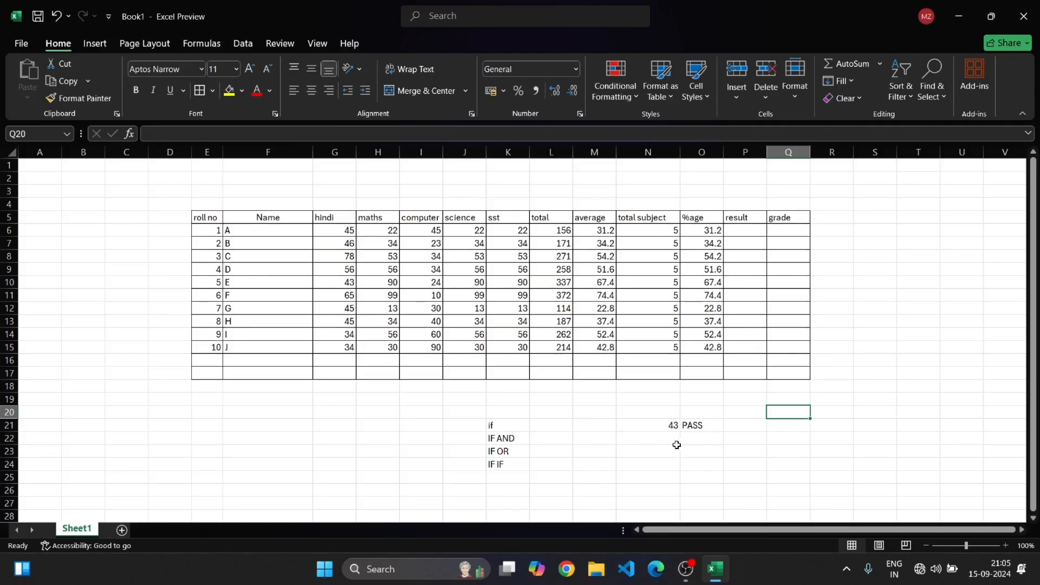
Enter test values 34 in N22 and 23 in M22 beside the IF AND label
left_click(652, 441)
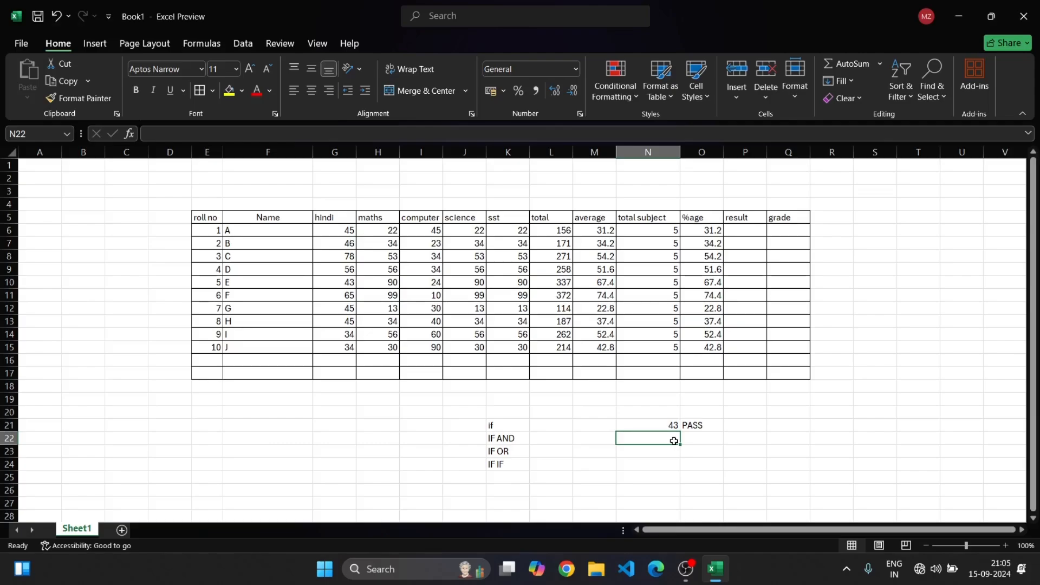
type("34")
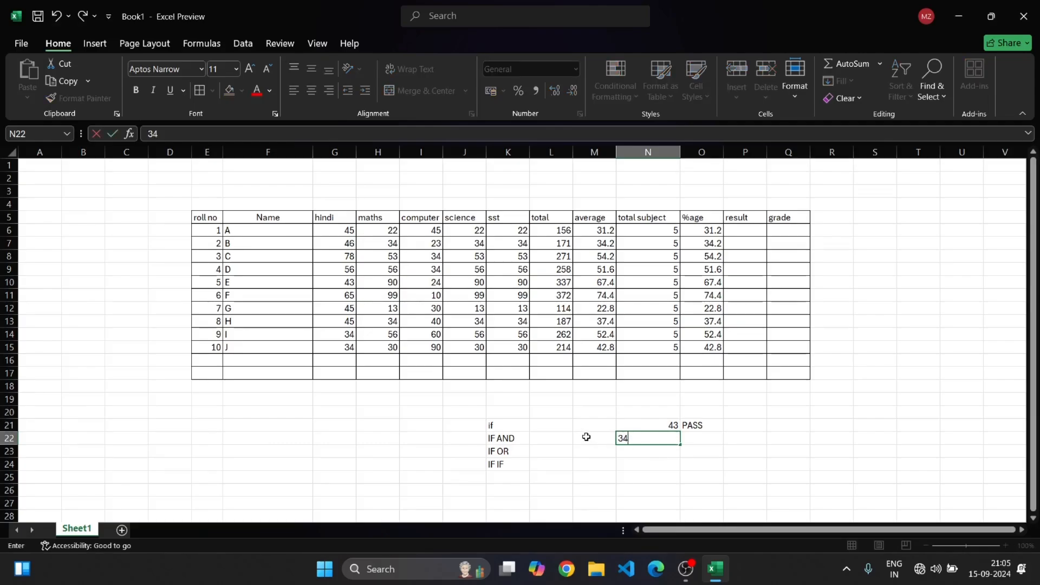
left_click(588, 439)
type("23")
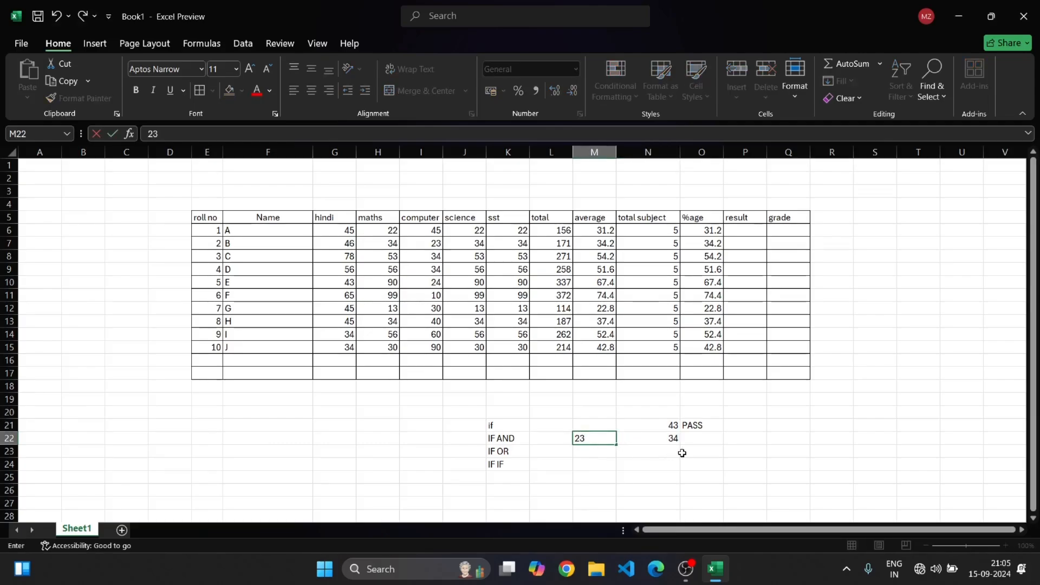
Enter the formula =IF(AND(N22>23,M23>33),"PASS","FAIL") in O22
left_click(690, 439)
type("=")
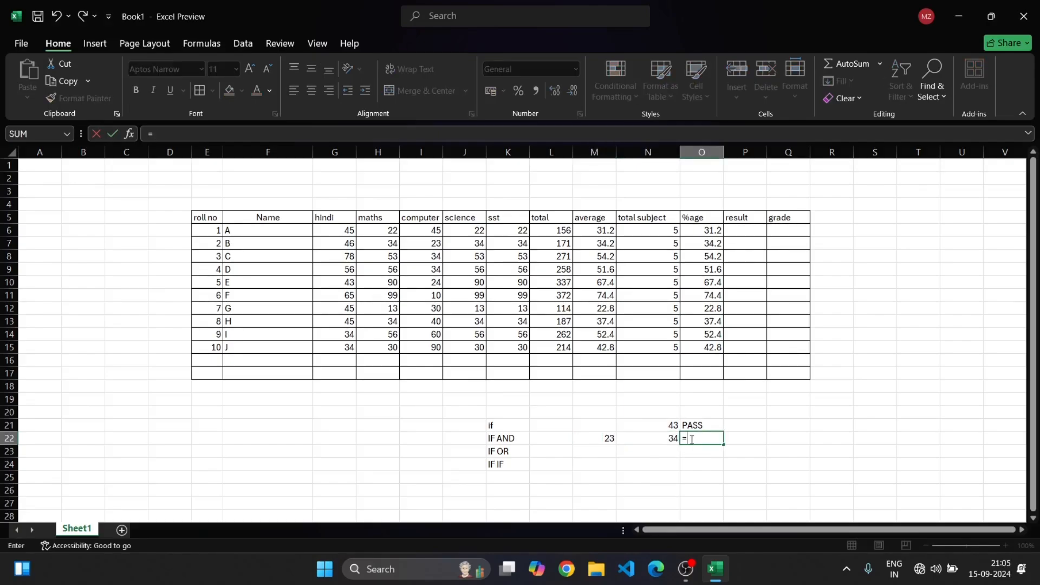
type("IF")
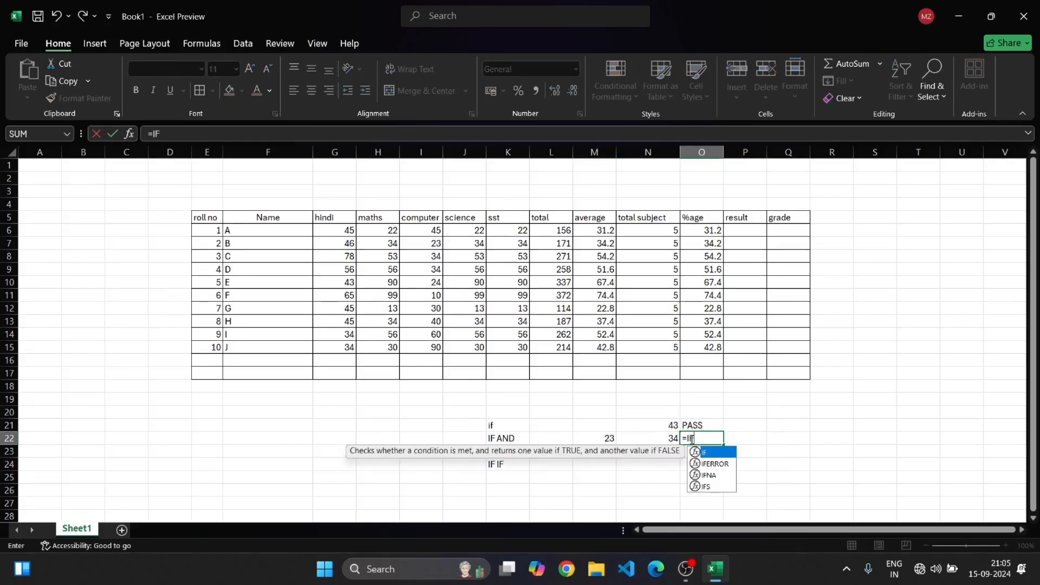
type("(")
type("AND(")
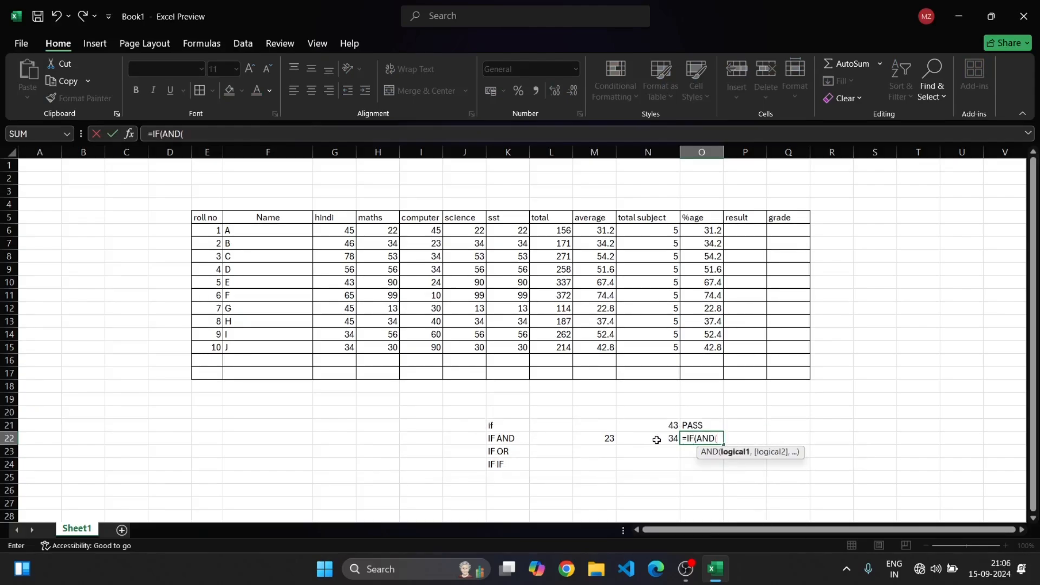
left_click(657, 440)
type(">")
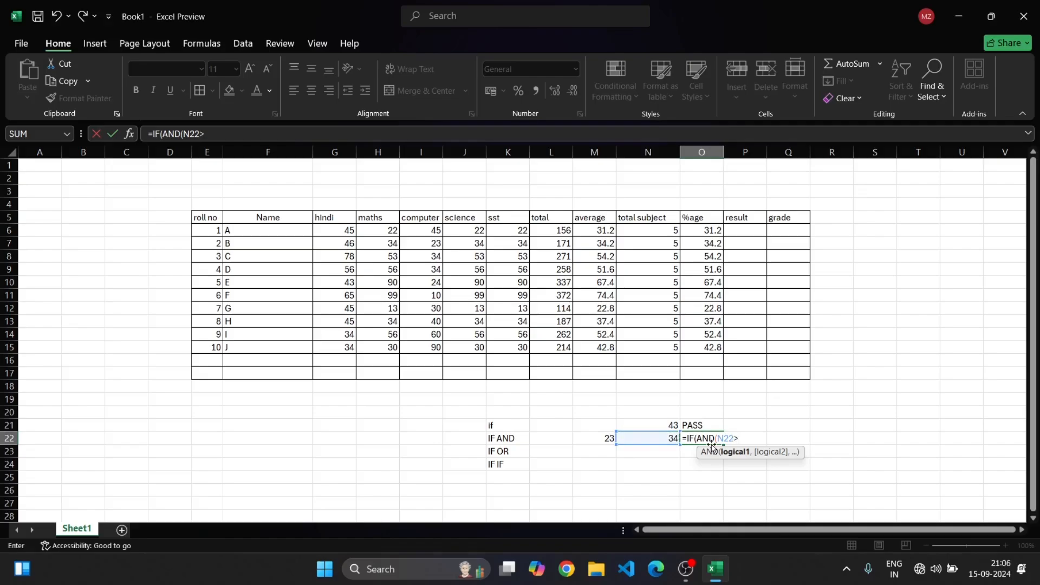
type("23,")
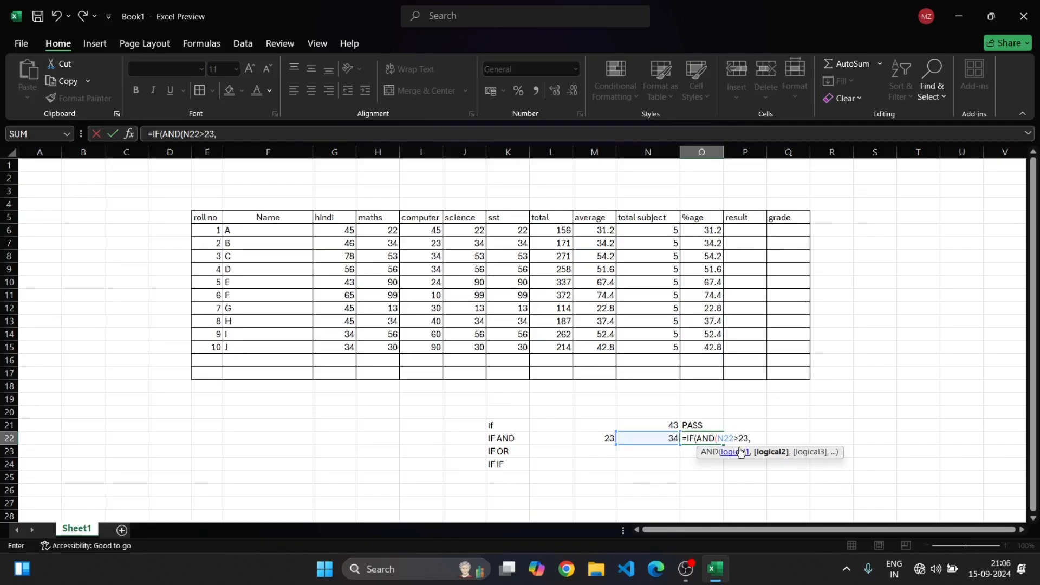
left_click(610, 452)
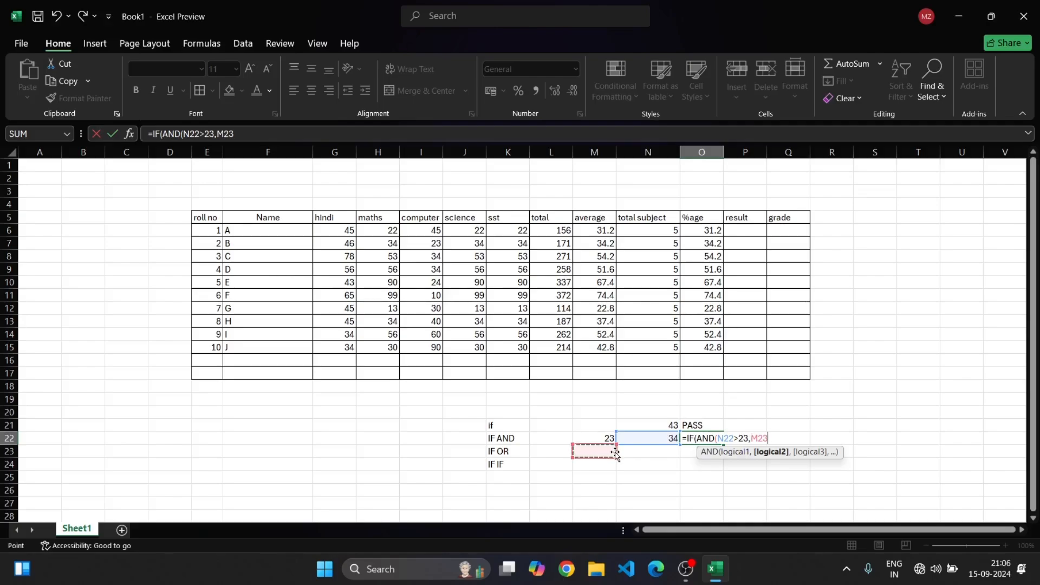
type(">33)")
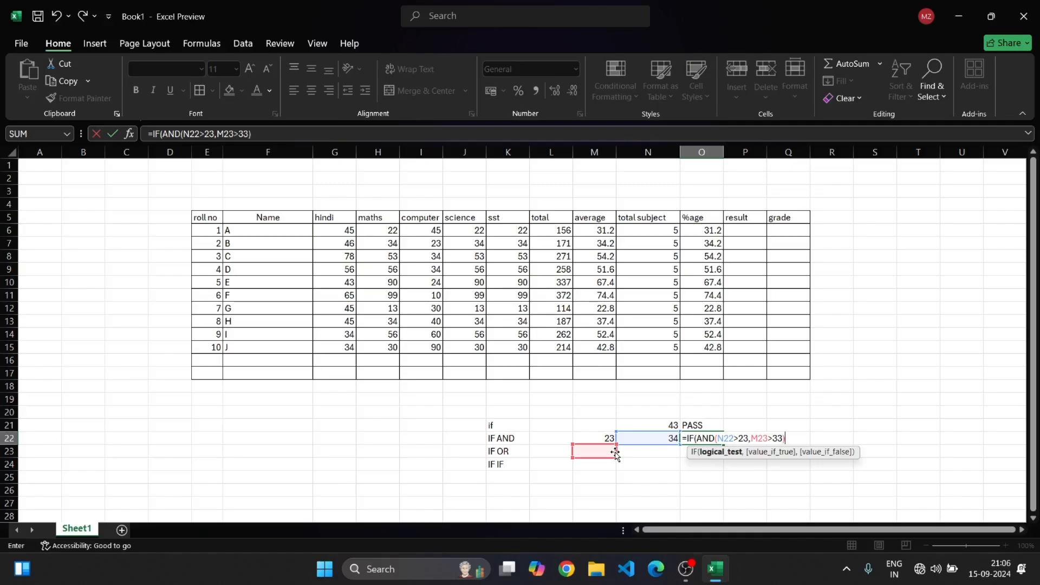
type(",")
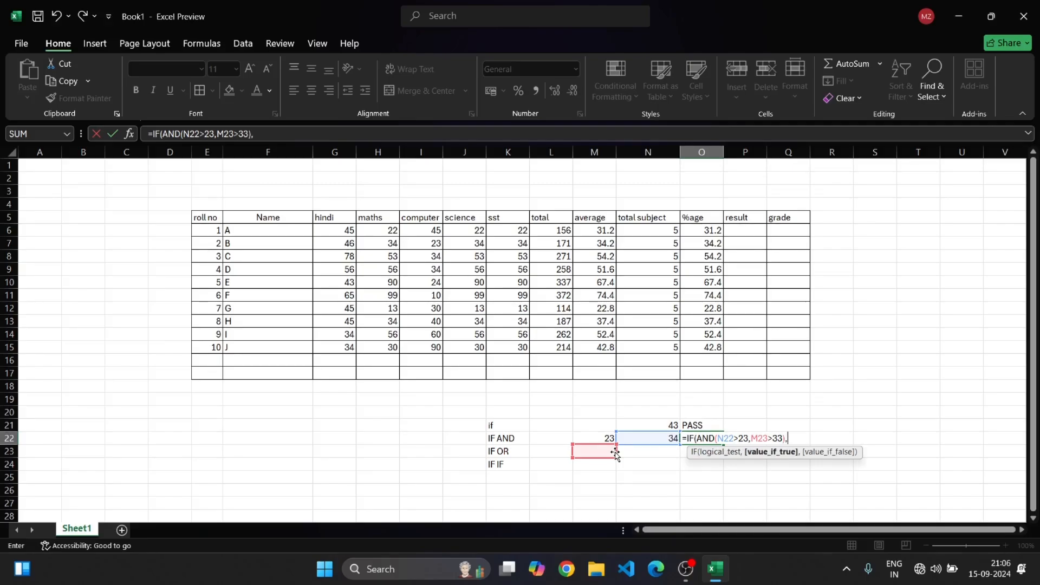
type("\"PASS\",")
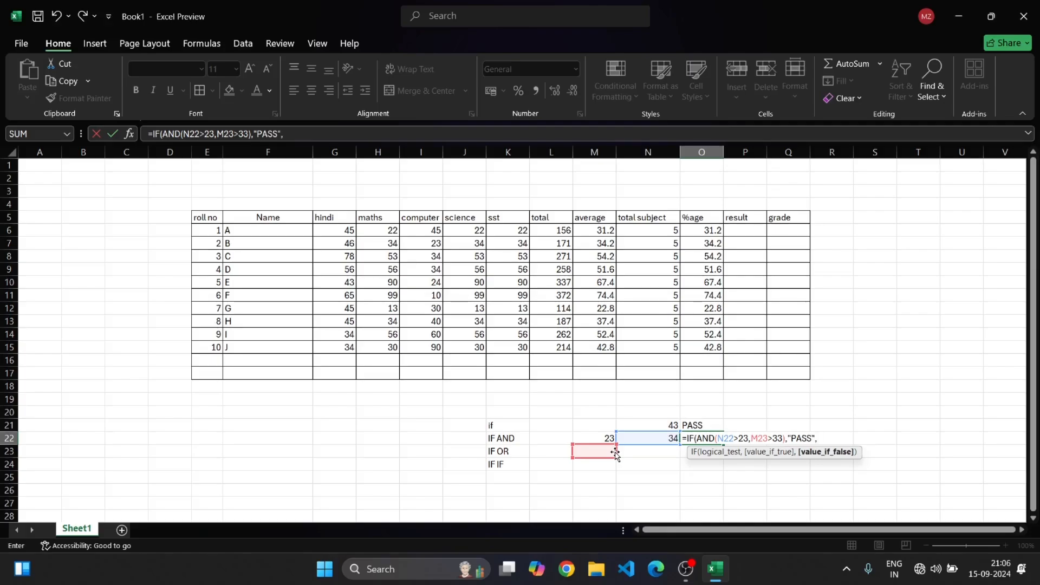
type("\"FAI")
type("L\"")
key("Return")
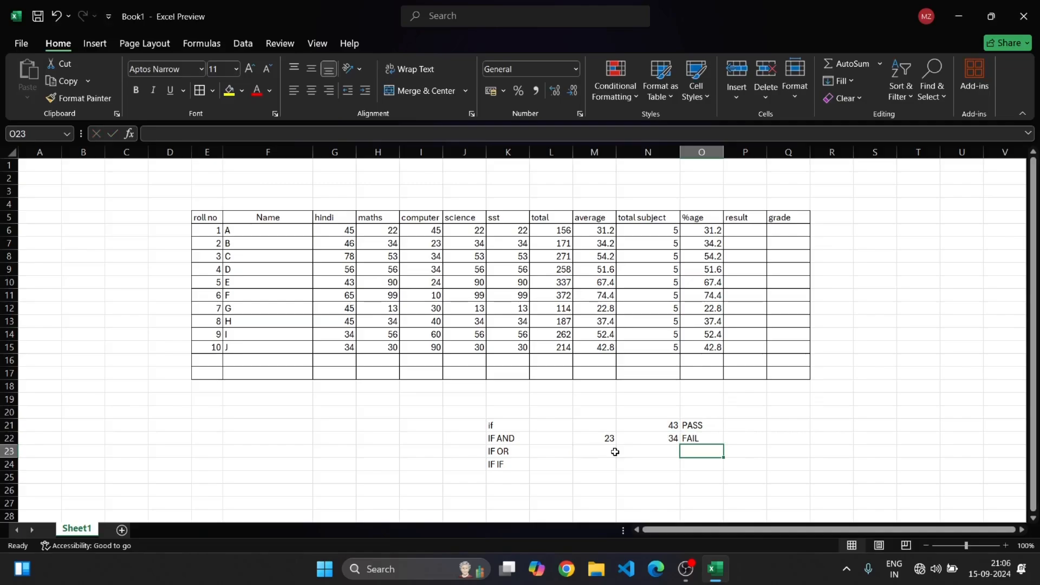
Change the IF AND test values to 45 in M22 and 50 in N22
double_click(614, 438)
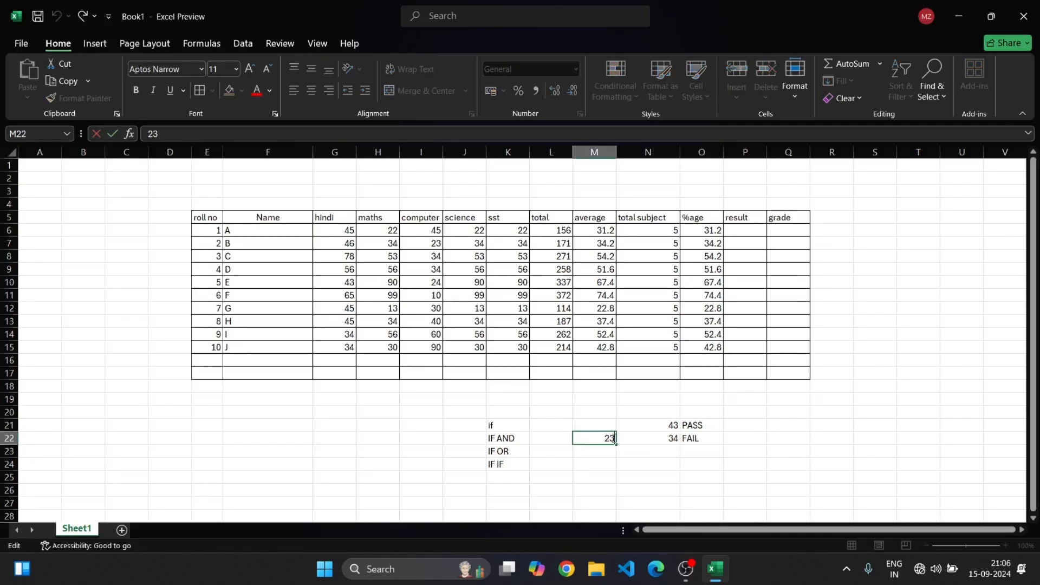
key("BackSpace")
key("BackSpace")
type("45")
left_click(761, 437)
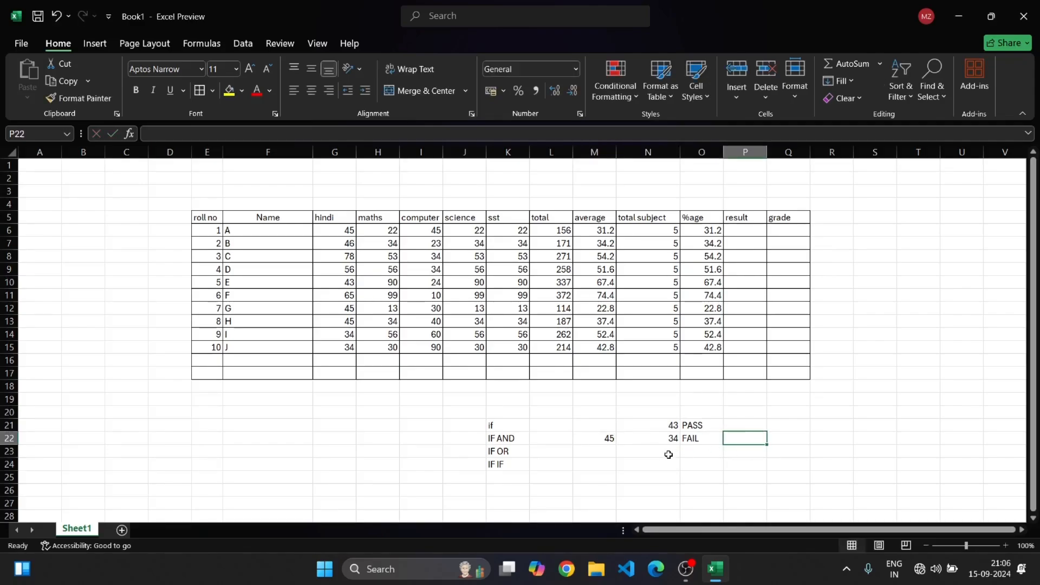
left_click(672, 438)
left_click(681, 440)
double_click(677, 439)
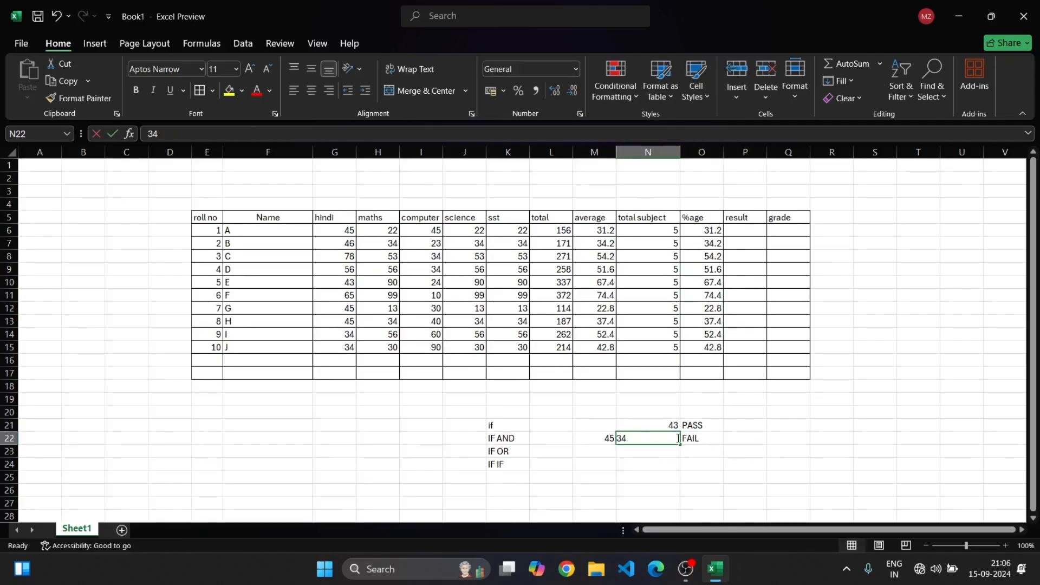
key("BackSpace")
key("BackSpace")
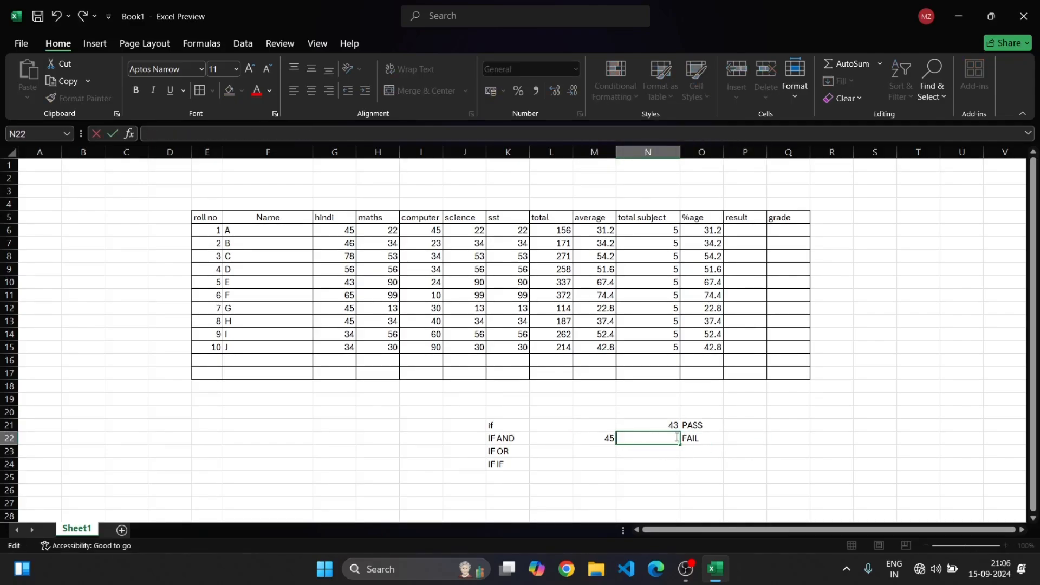
type("50")
key("Return")
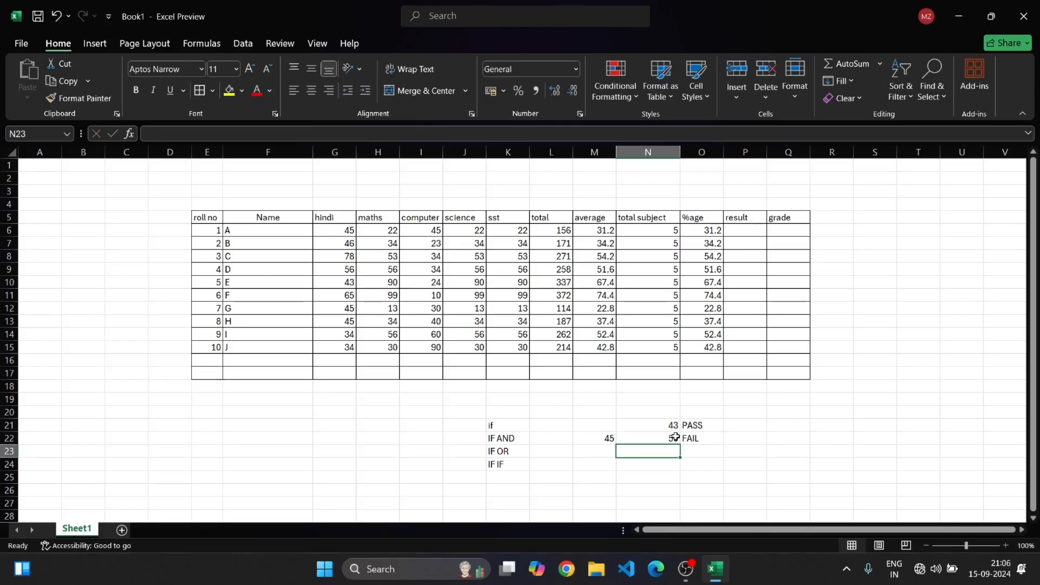
Fix the IF AND formula in O22 so its second condition tests M22 instead of M23
left_click(693, 438)
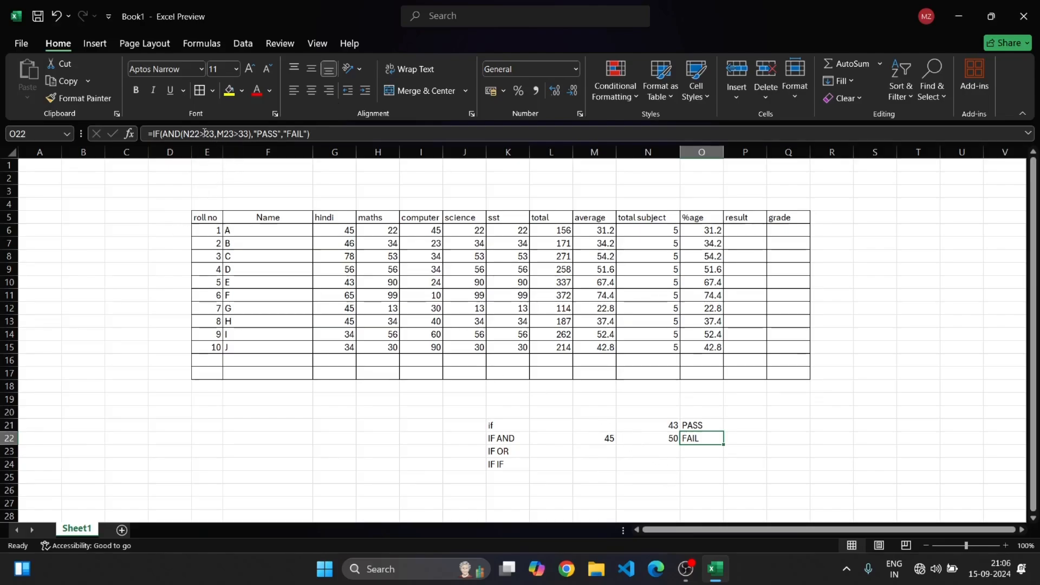
left_click(205, 133)
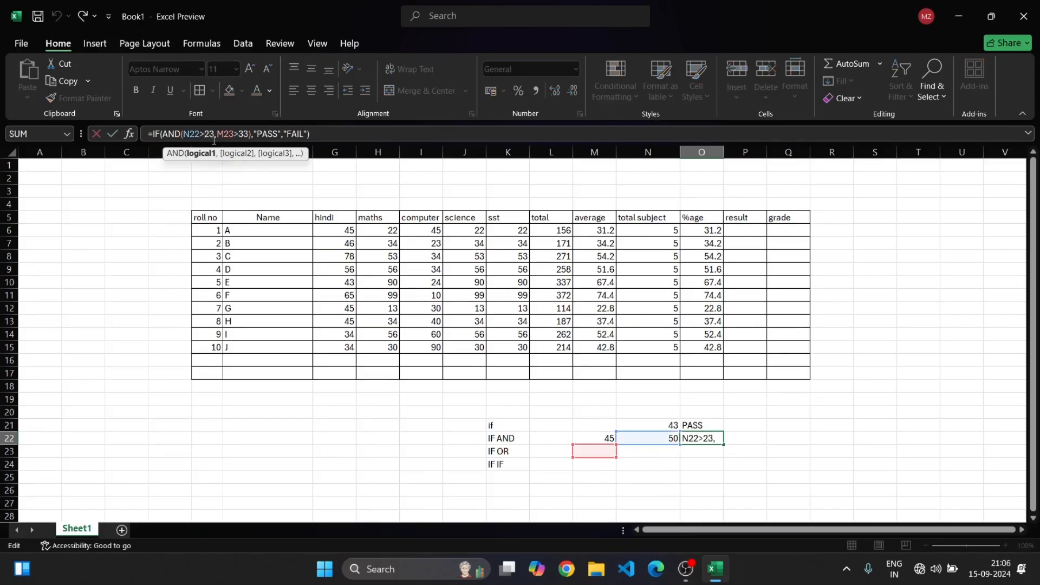
left_click(714, 438)
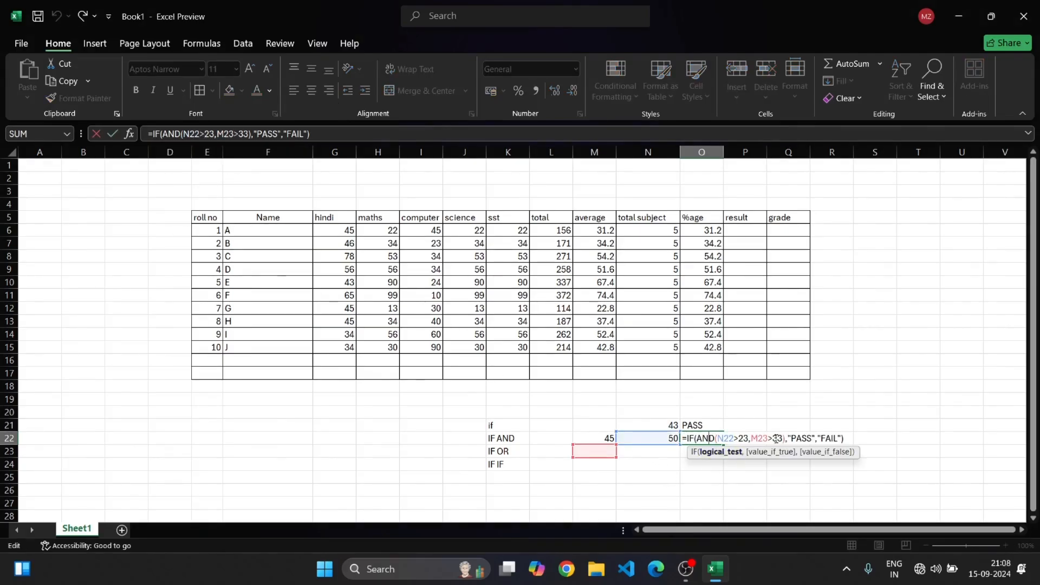
left_click(768, 438)
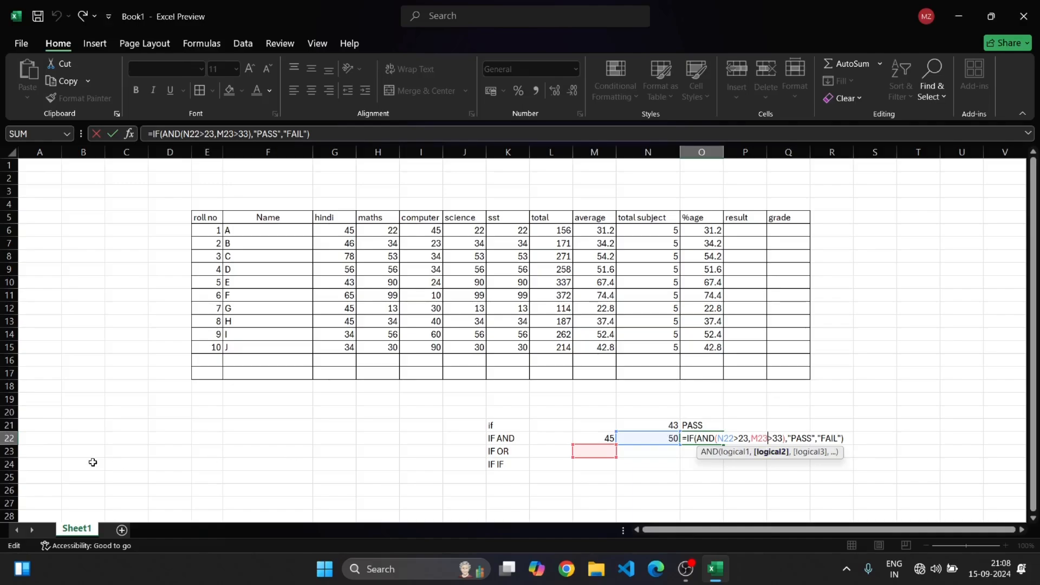
key("BackSpace")
type("2")
key("Return")
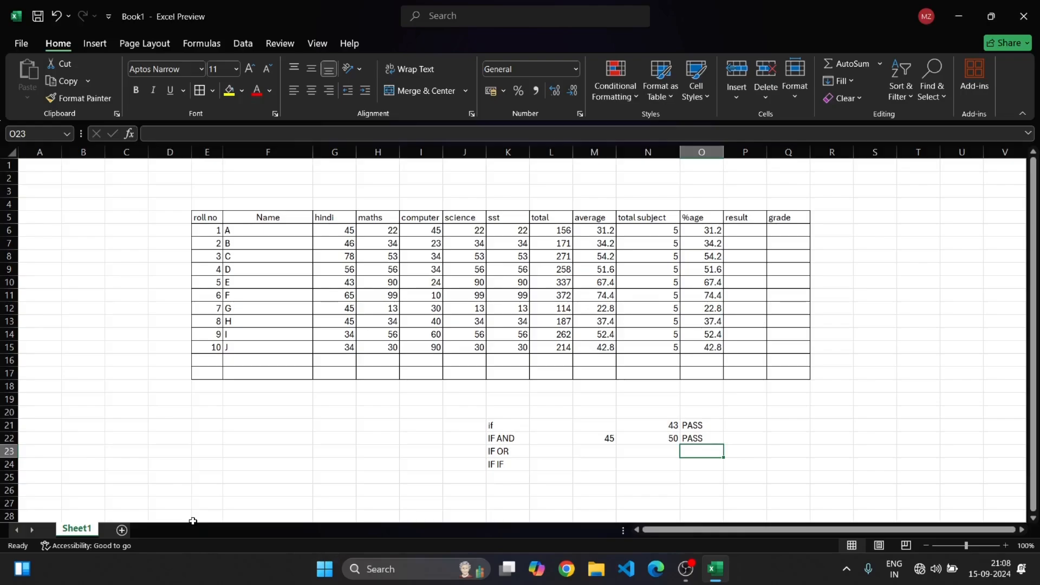
Enter test values 20 in M23 and 50 in N23 beside the IF OR label
left_click(608, 454)
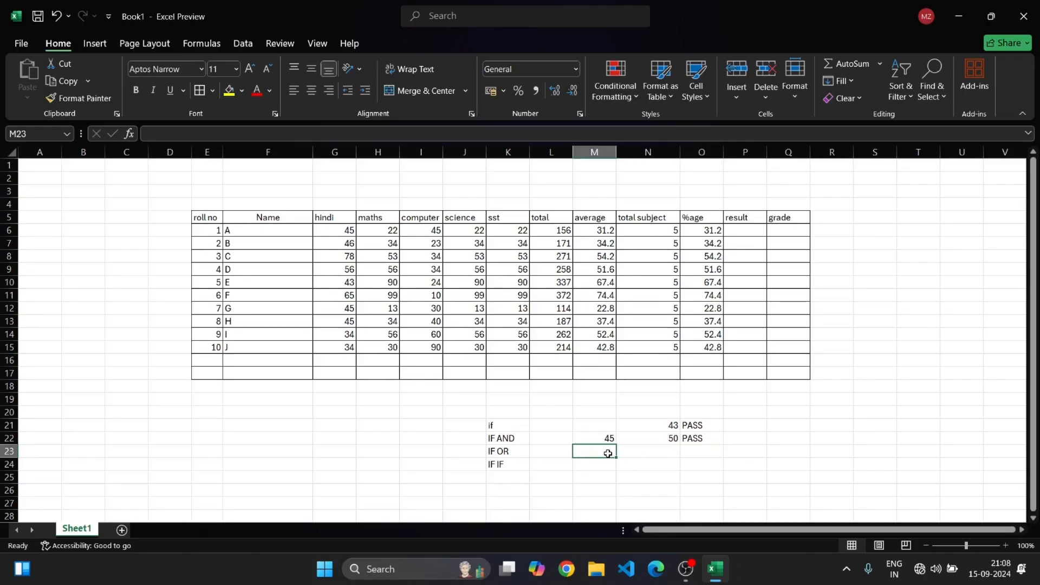
type("20")
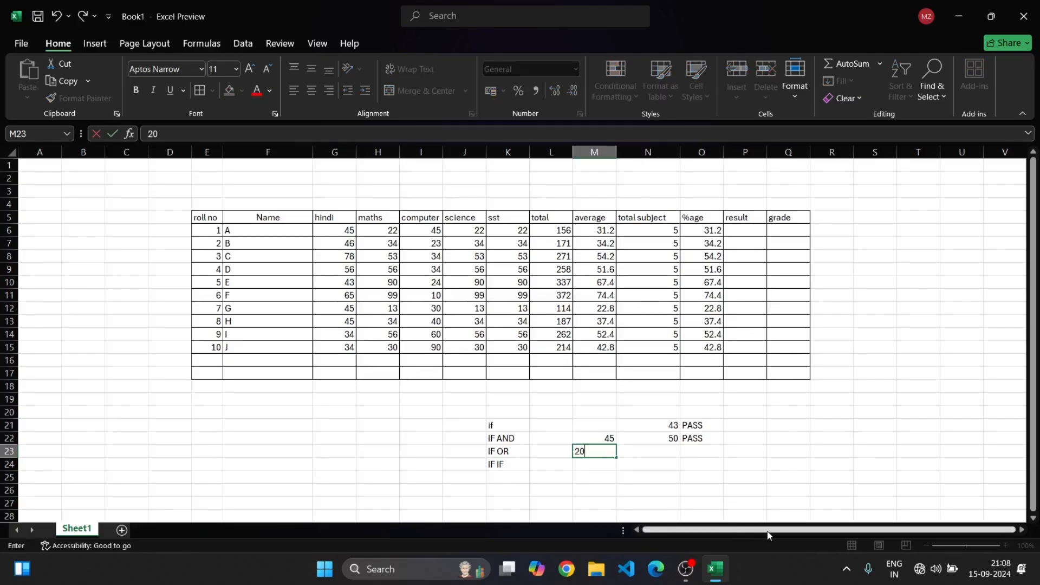
left_click(666, 454)
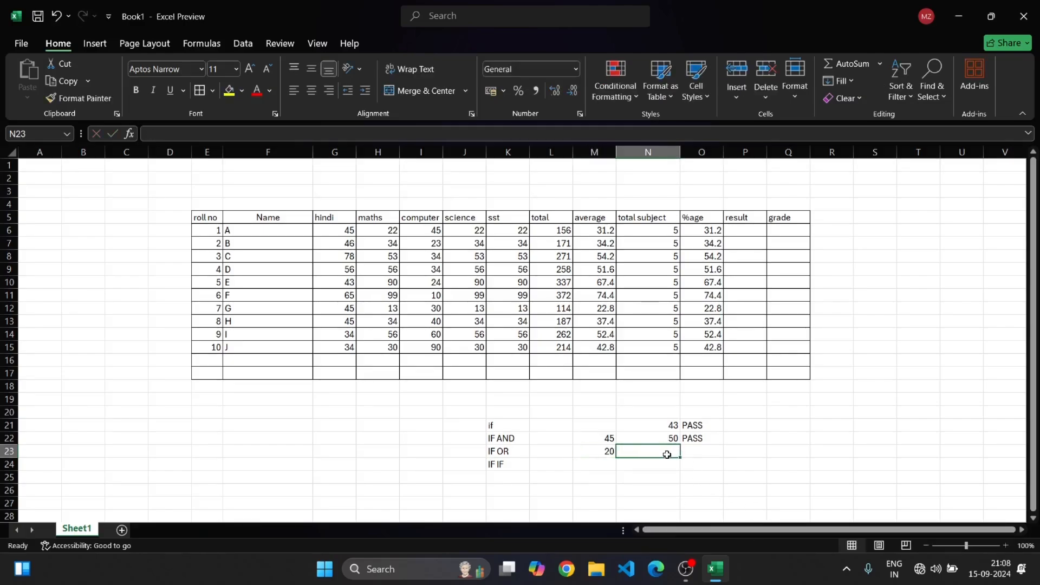
type("50")
Start an IF OR formula in O23, entering =IF(OR(
left_click(696, 453)
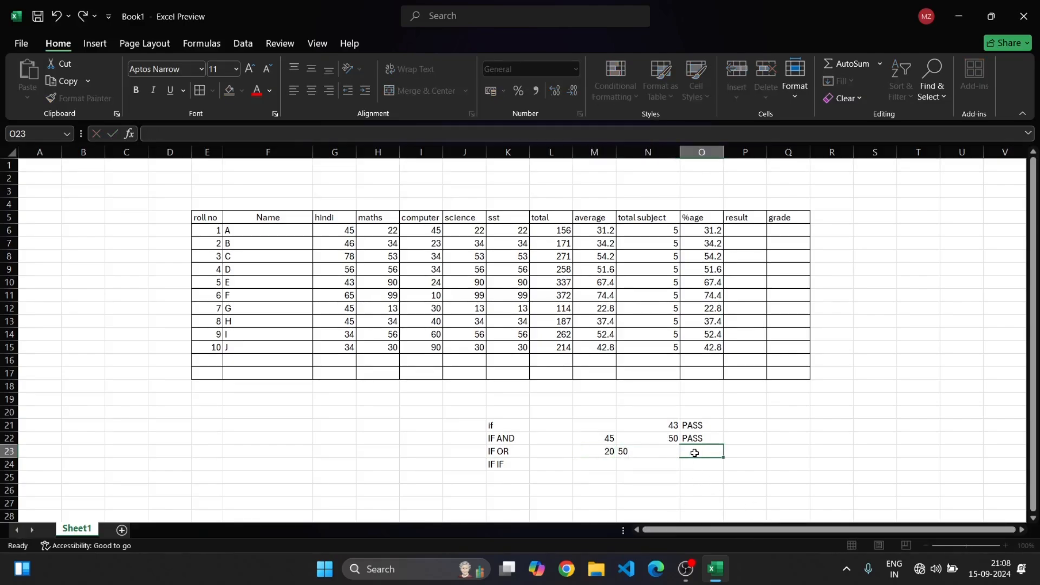
type("=")
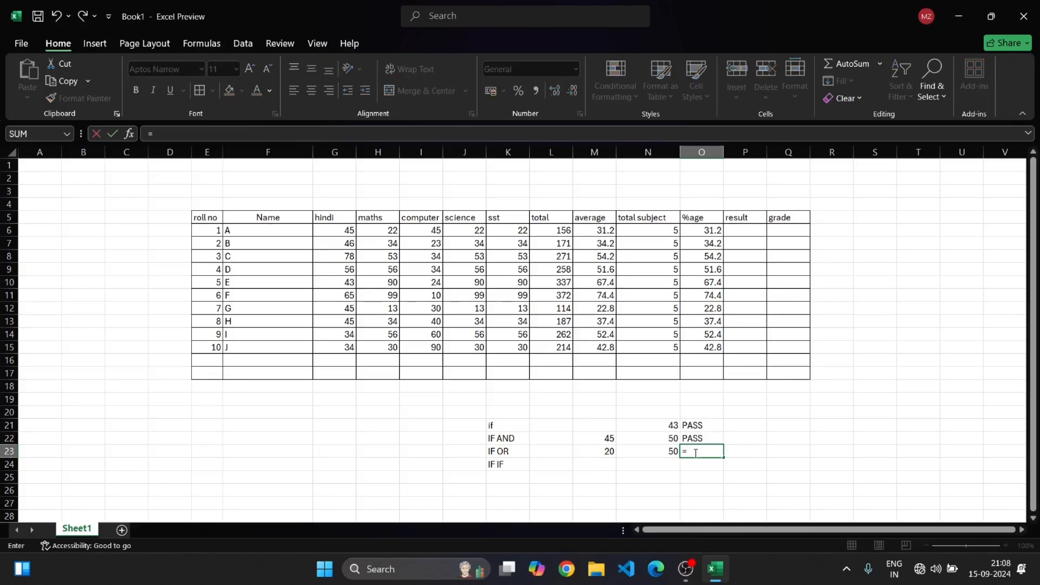
type("IF(")
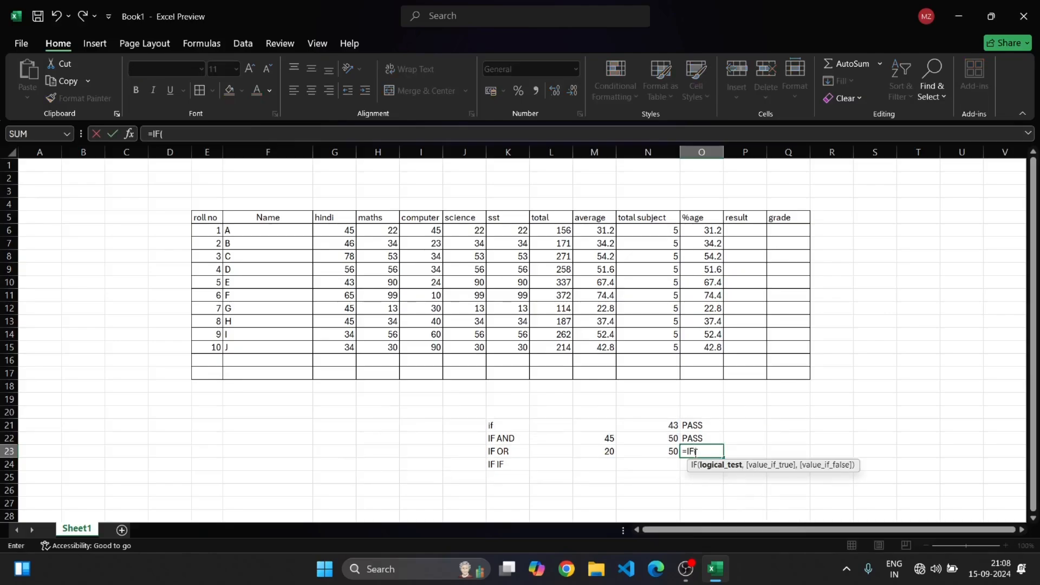
type("OR(")
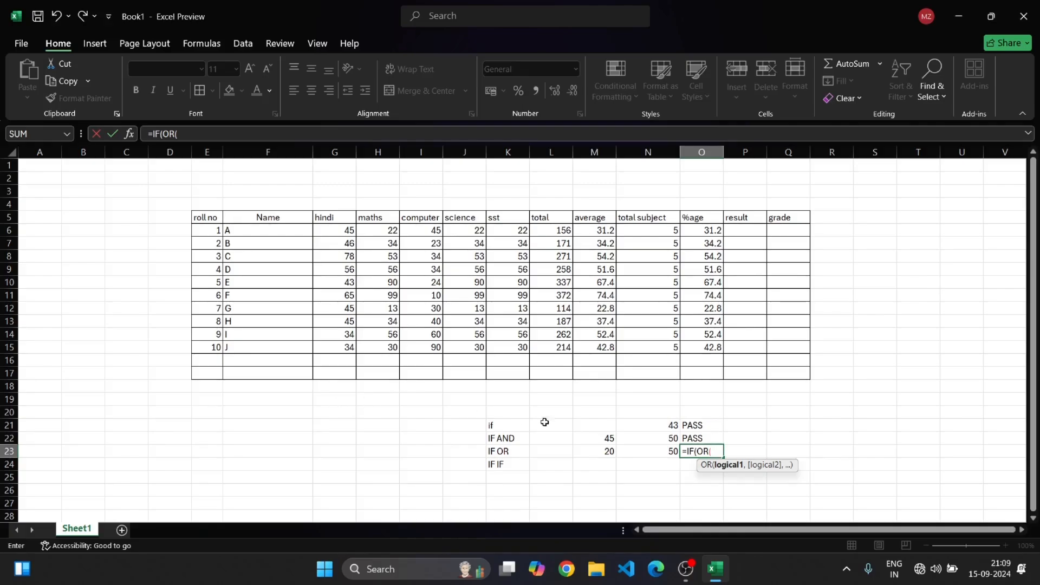
Complete the IF OR formula in O23 so it returns pass when M23>30 or N23>30, otherwise fail
left_click(606, 453)
type(">")
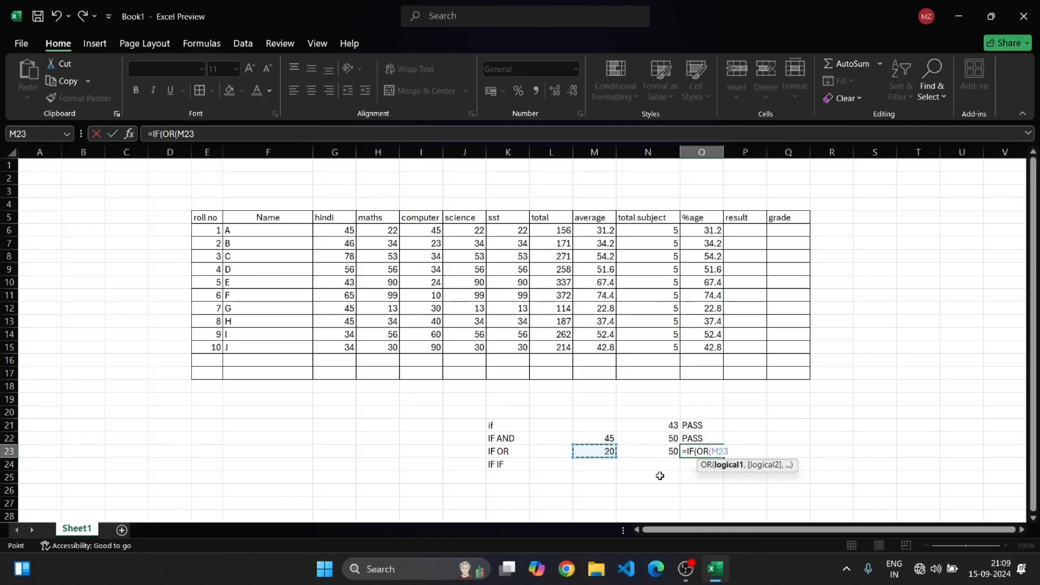
type("30")
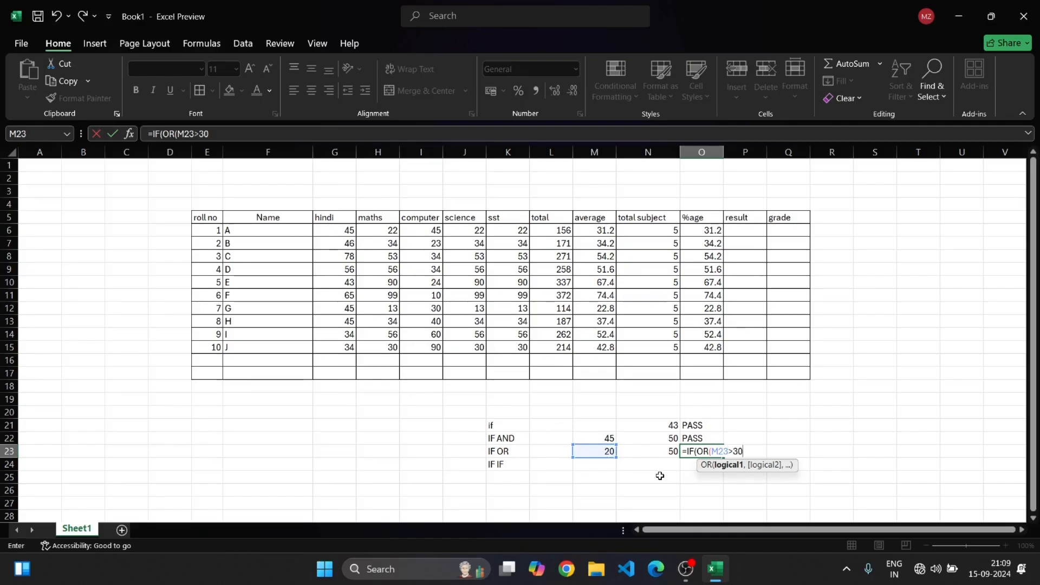
type(",")
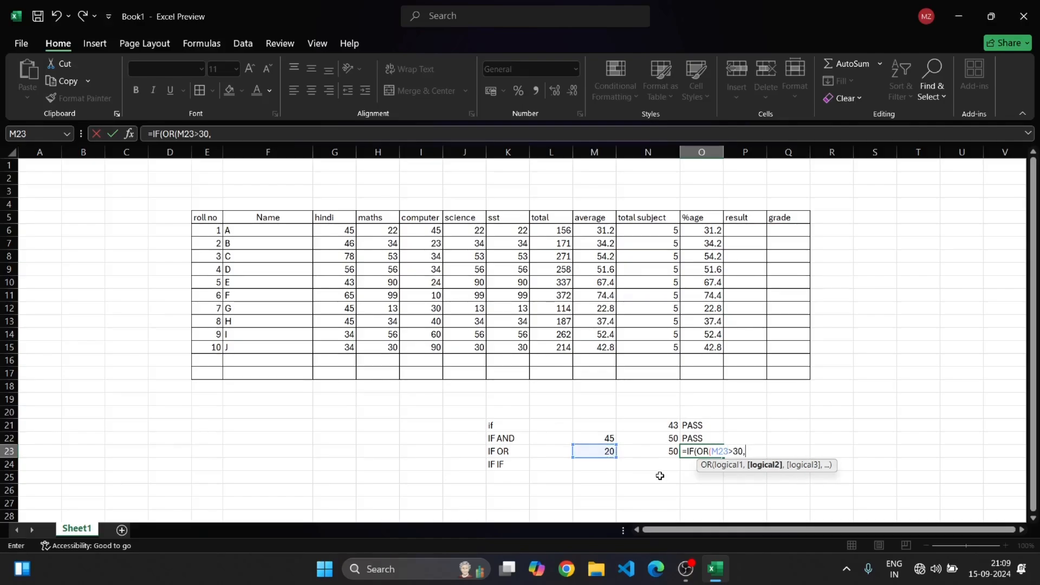
left_click(670, 453)
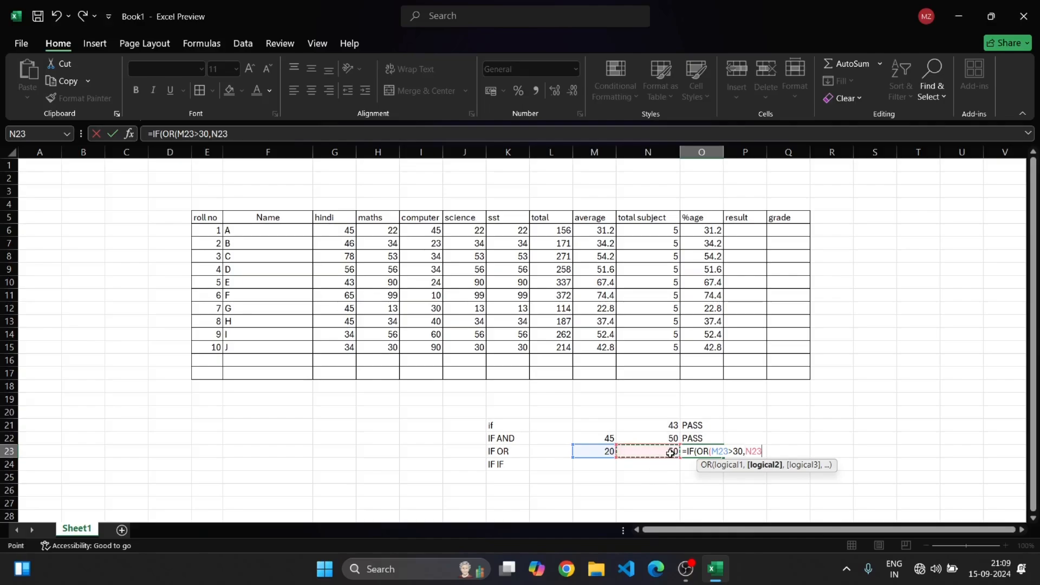
type(">30")
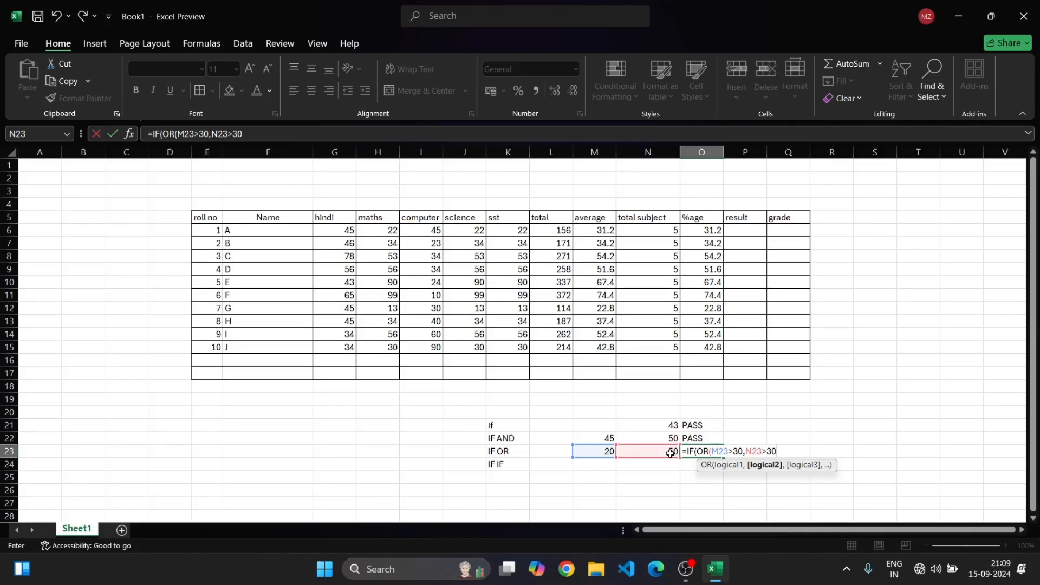
type("),\"")
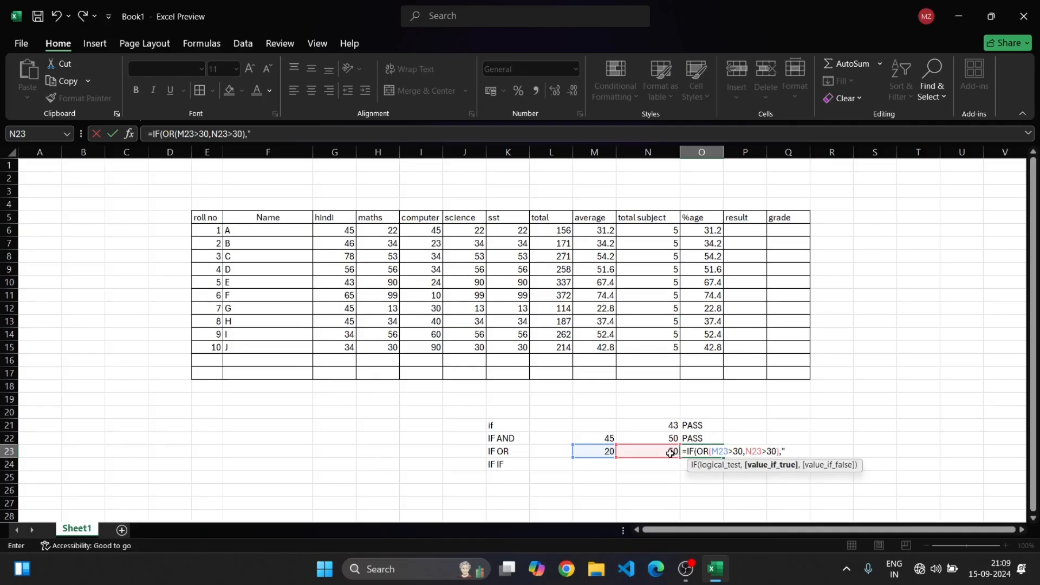
type("pass\",fail")
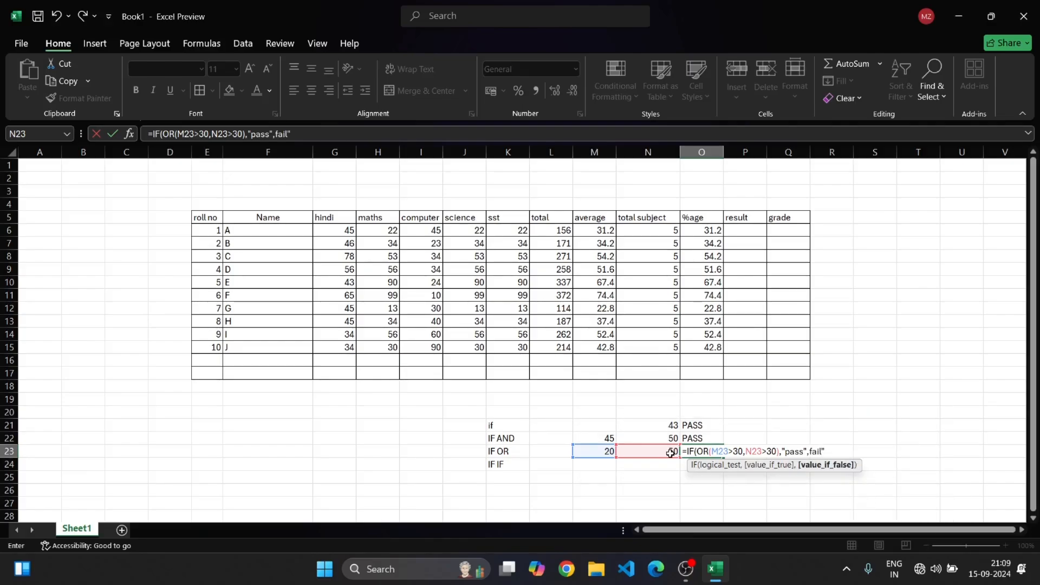
key("Return")
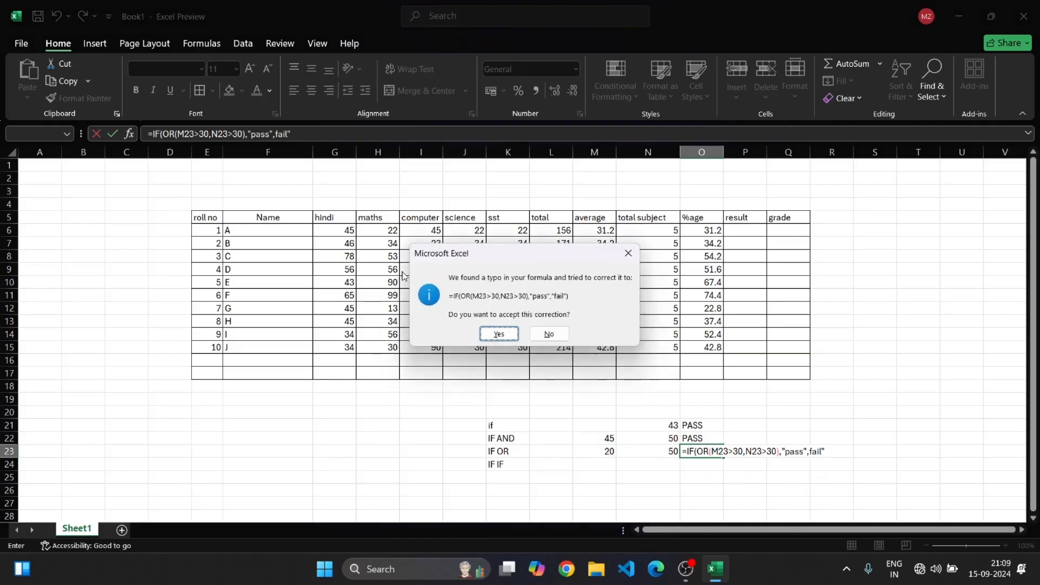
left_click(627, 253)
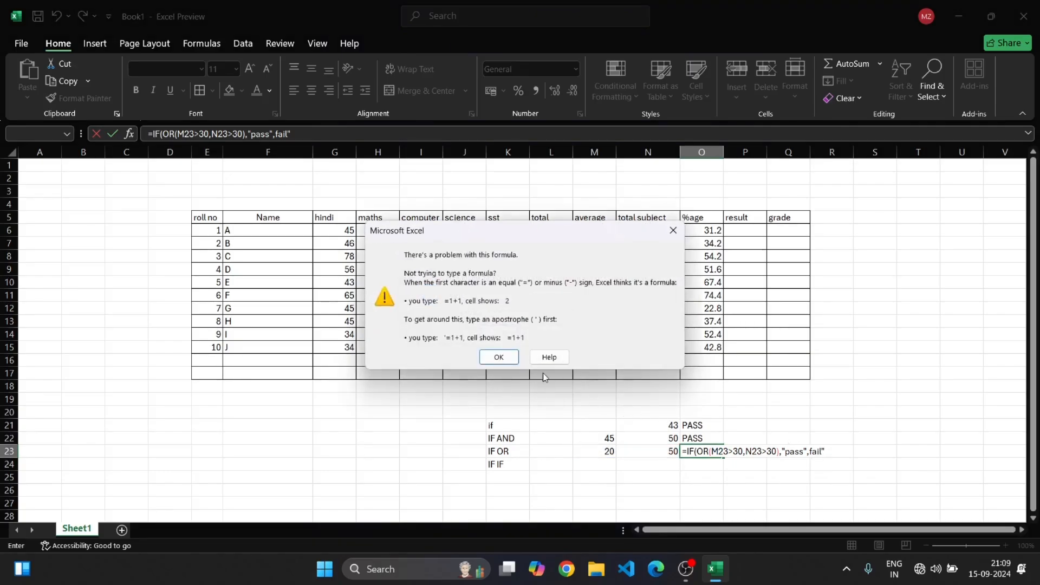
key("Return")
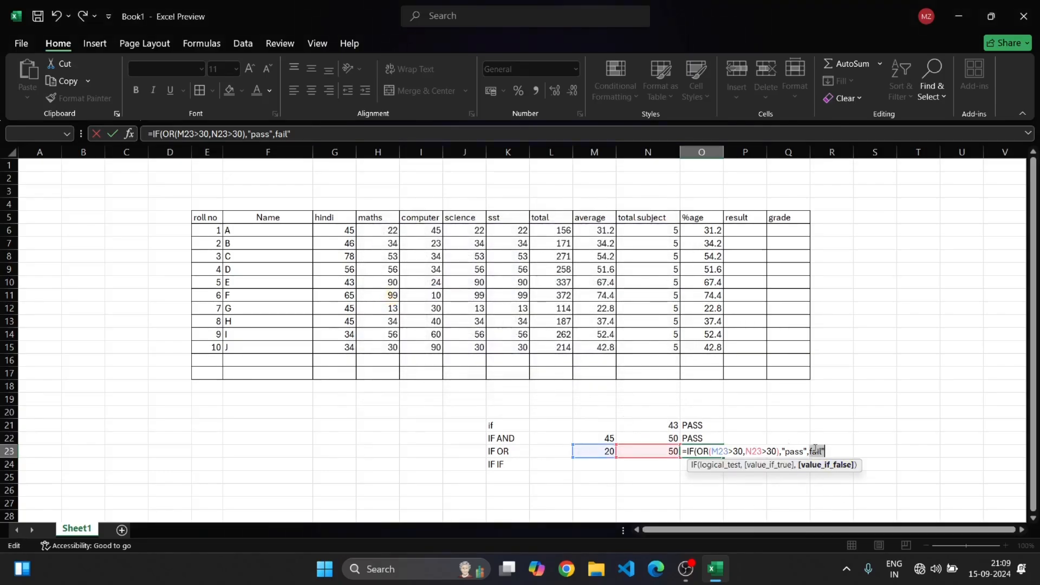
Fix the formula by quoting "fail" and adding the closing parenthesis, then enter it
left_click(812, 452)
type("\")")
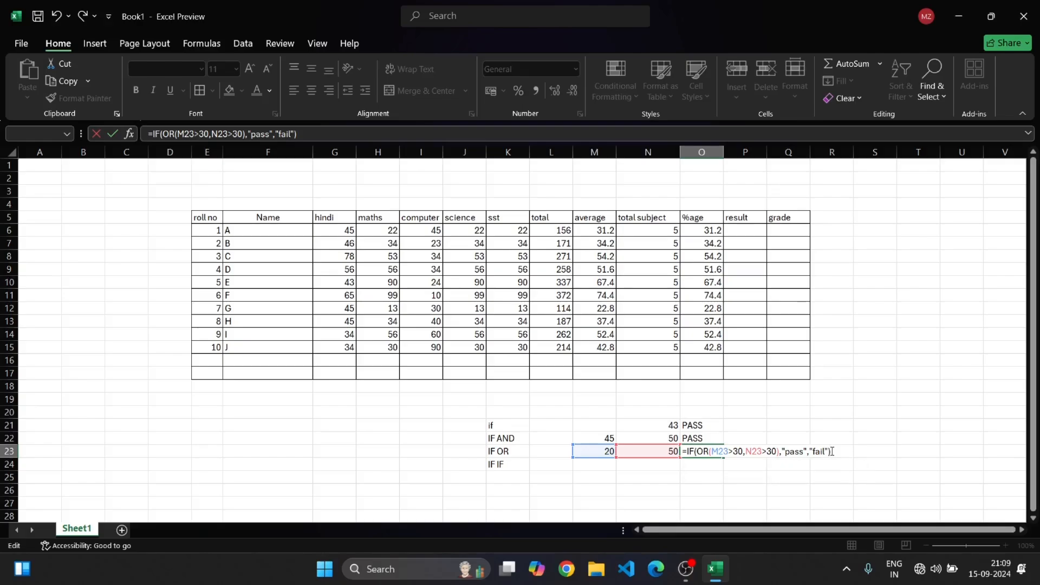
key("Return")
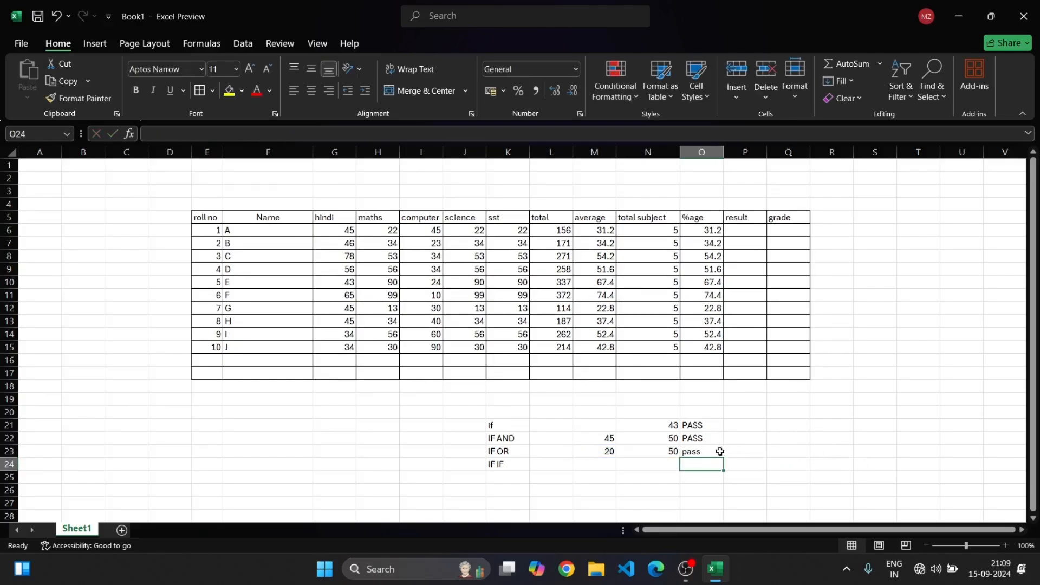
left_click(619, 452)
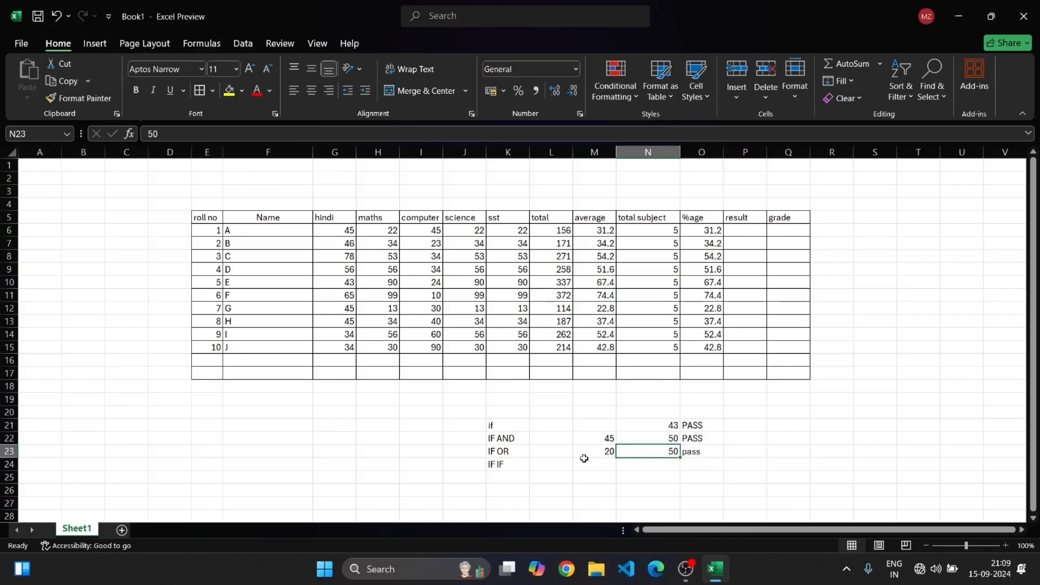
left_click(607, 452)
left_click(713, 453)
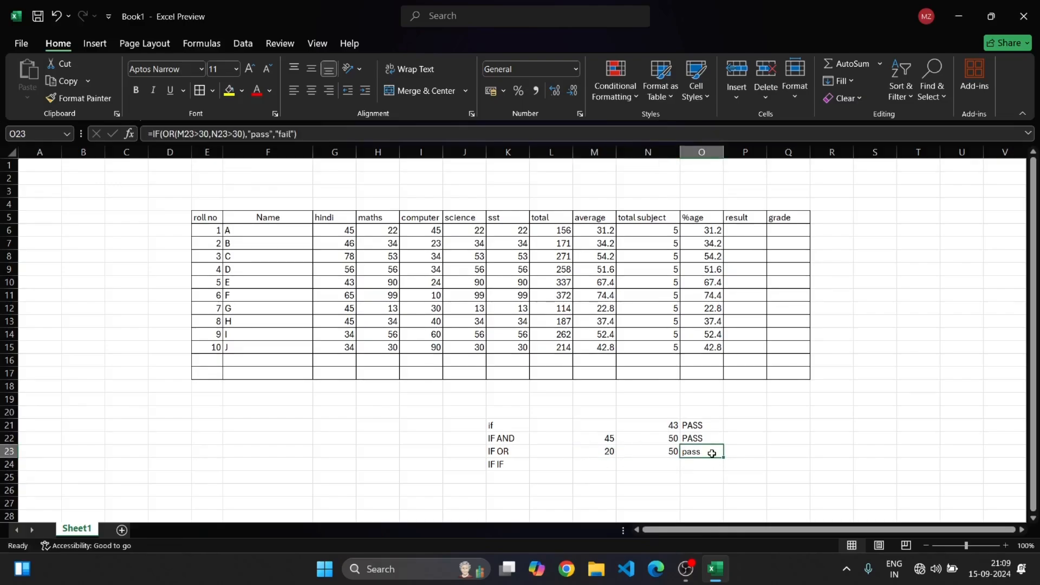
double_click(712, 452)
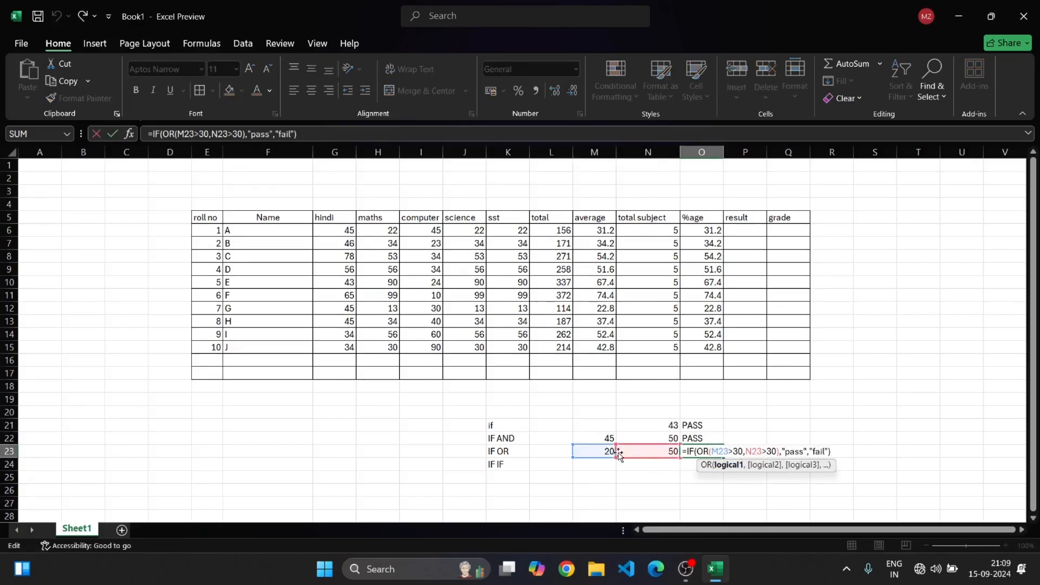
left_click(676, 456)
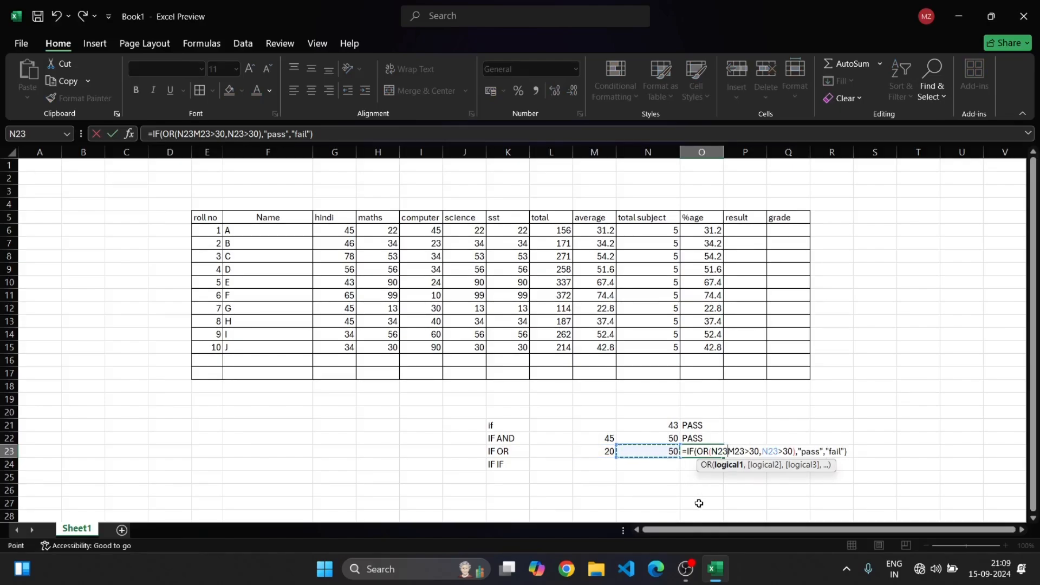
left_click(701, 503)
left_click(962, 452)
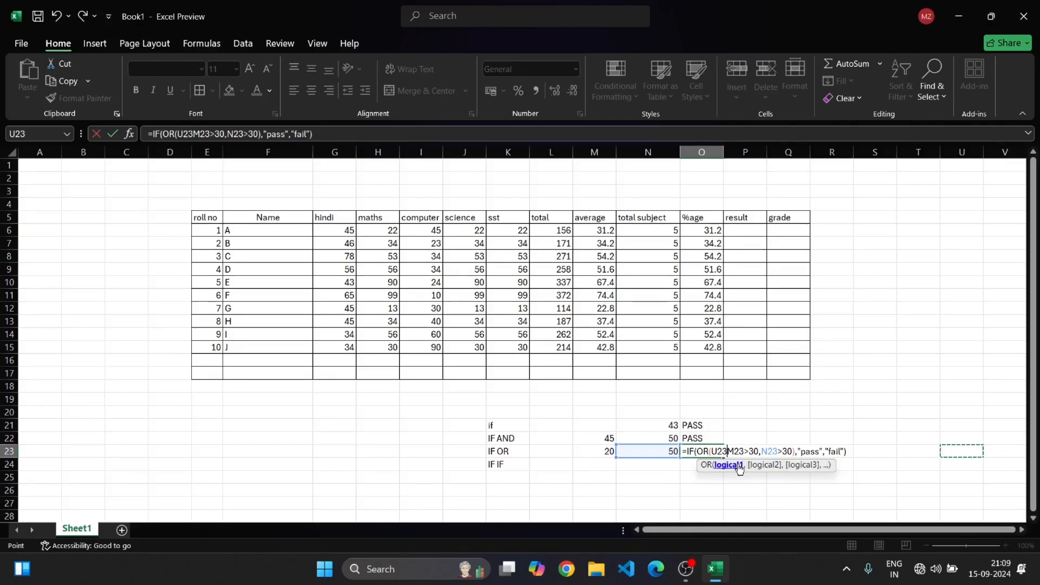
key("BackSpace")
key("BackSpace")
key("BackSpace")
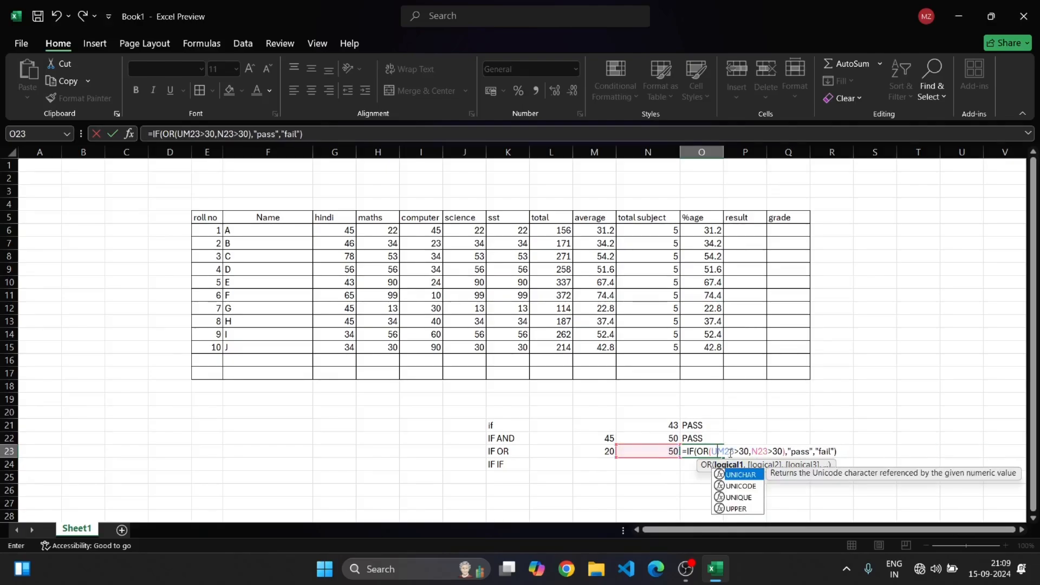
left_click(728, 194)
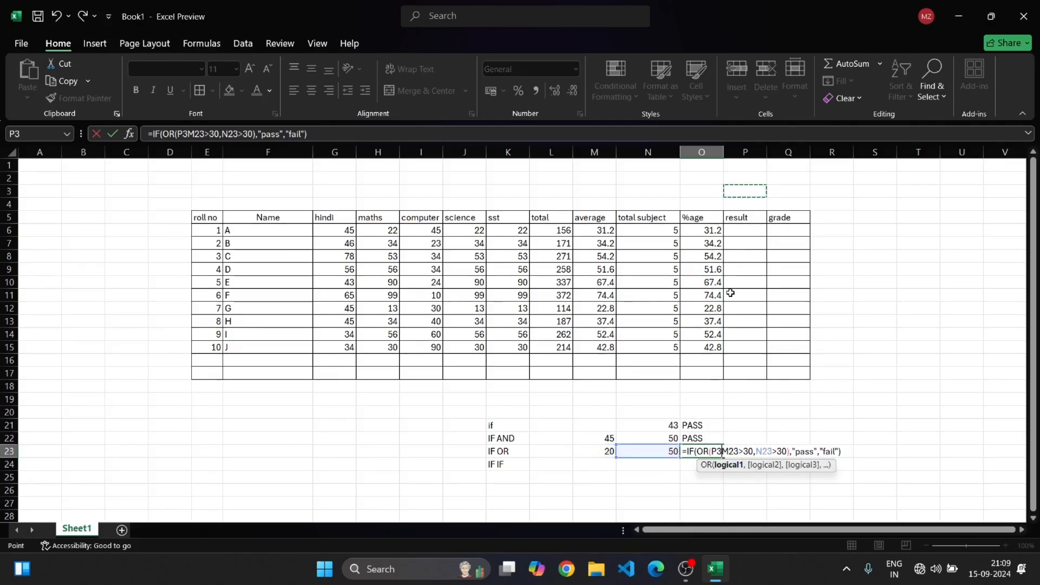
key("BackSpace")
key("BackSpace")
key("Return")
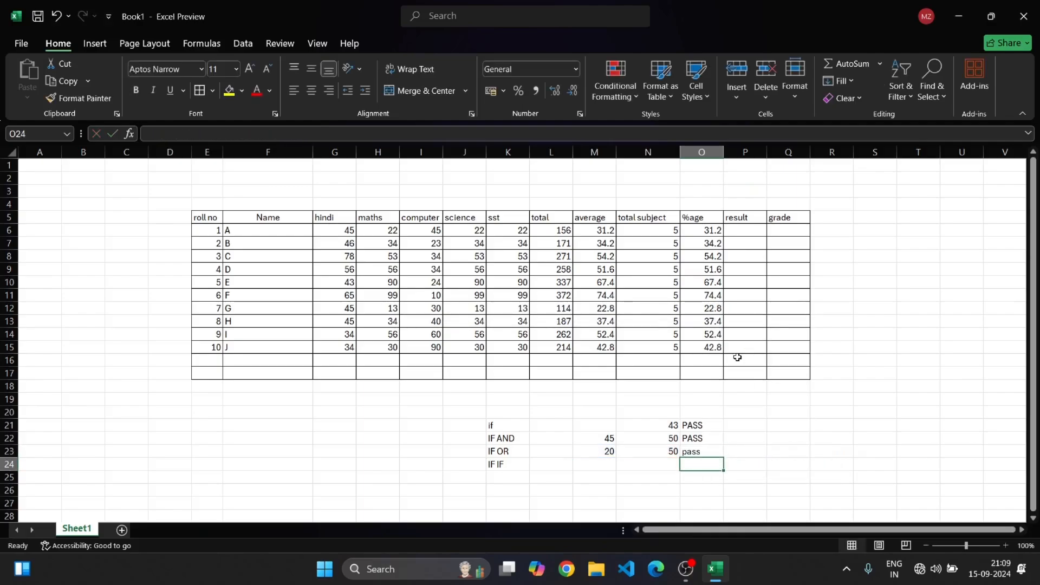
Change the IF OR test value in N23 to 10 and inspect the IF OR cells
double_click(674, 451)
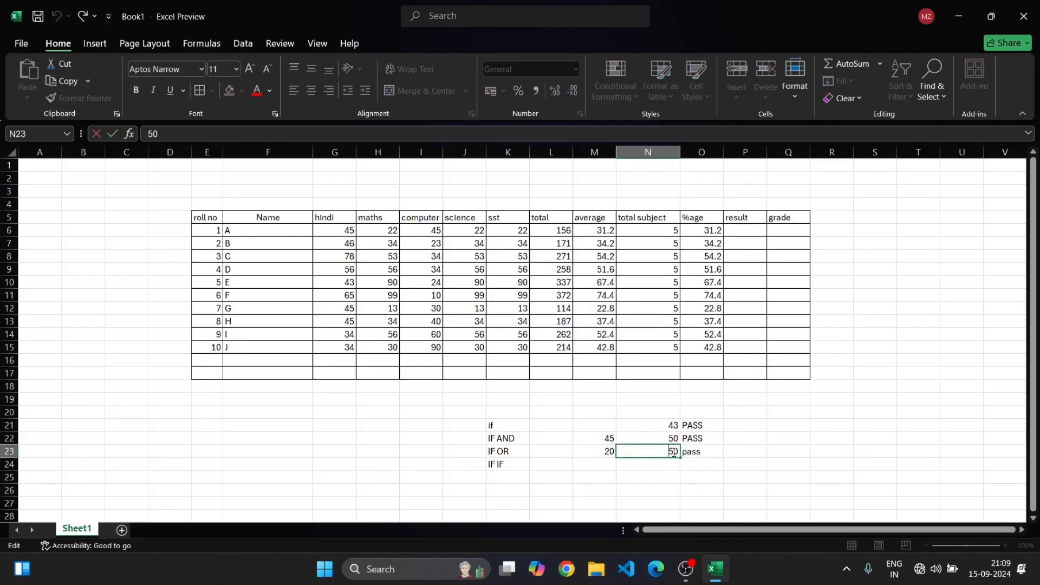
key("BackSpace")
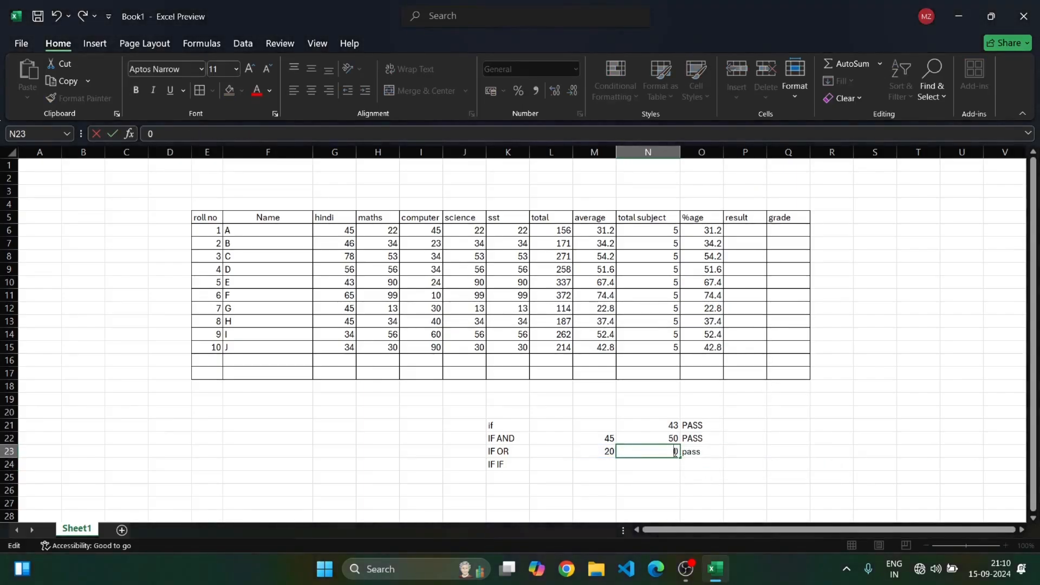
type("10")
key("Delete")
key("Return")
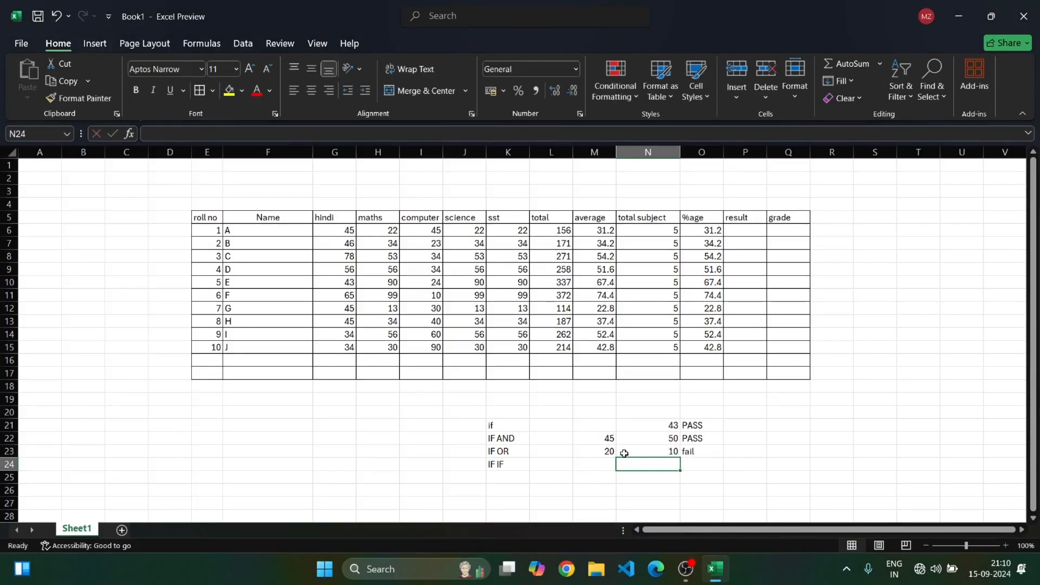
left_click(603, 450)
left_click(649, 454)
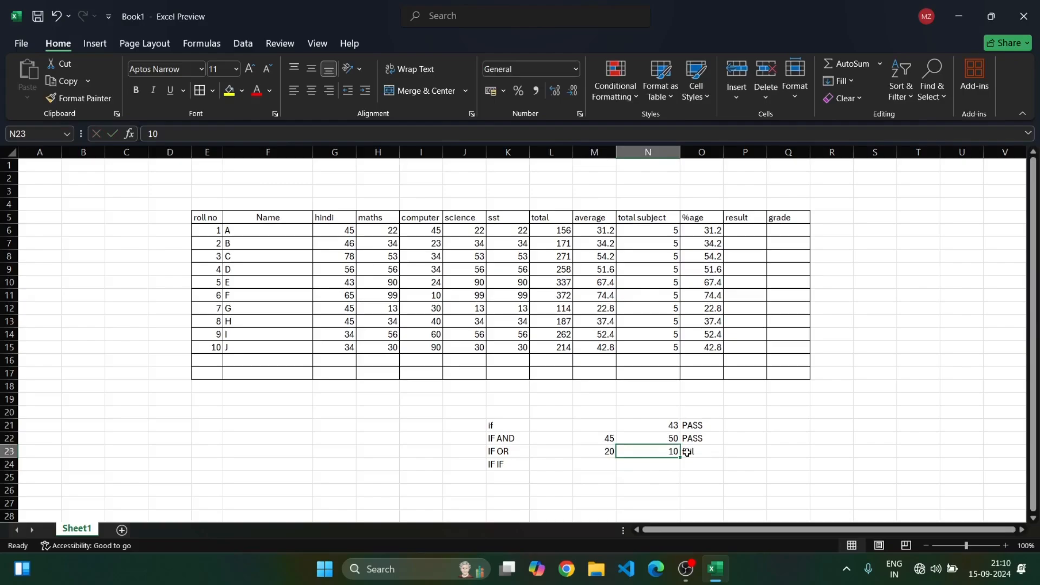
left_click(686, 453)
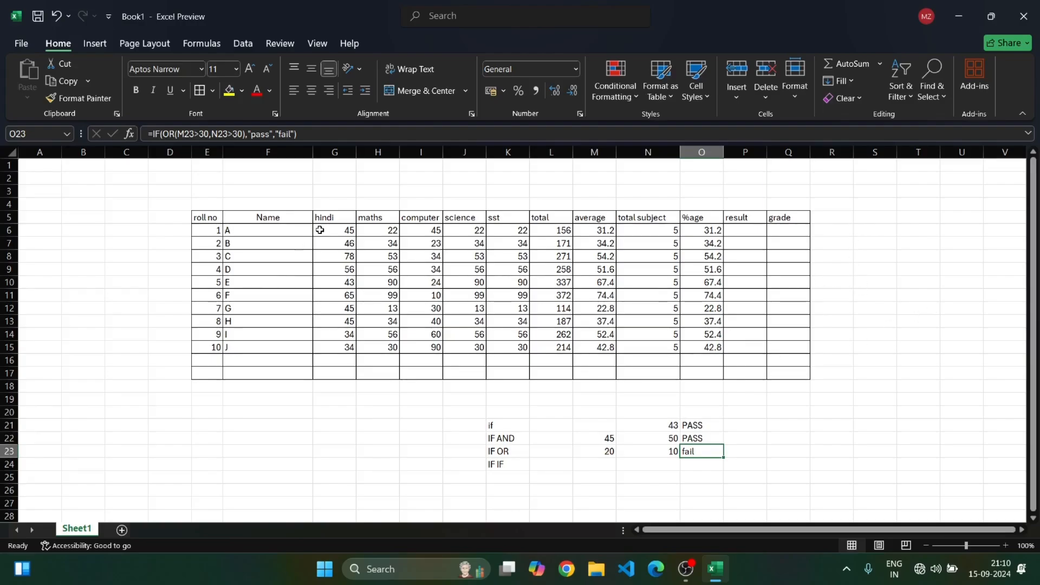
Highlight marks below 30 in G6:K15 with Red Text using a Less Than conditional formatting rule
left_click_drag(325, 234, 516, 353)
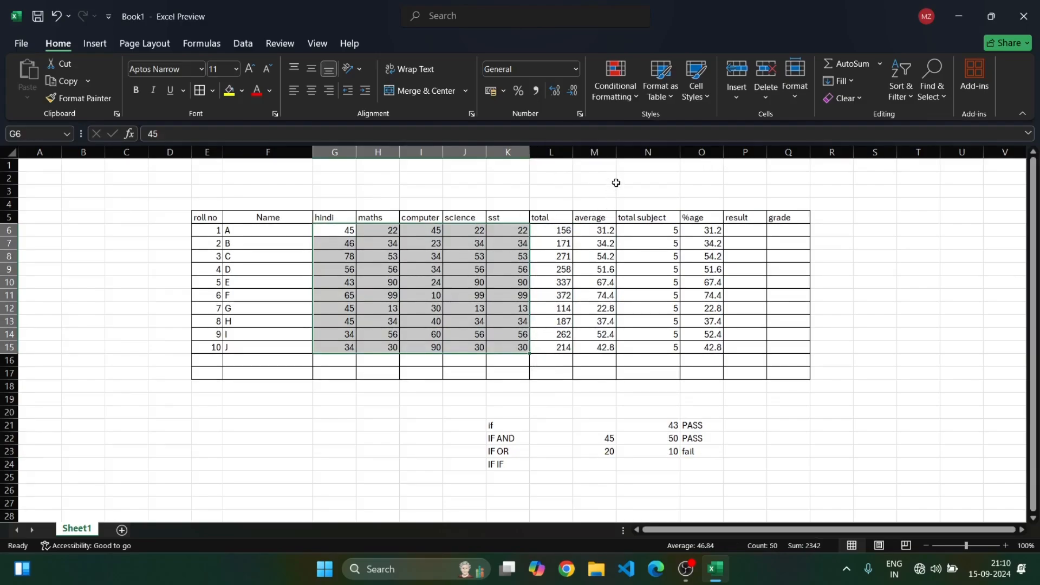
left_click(624, 101)
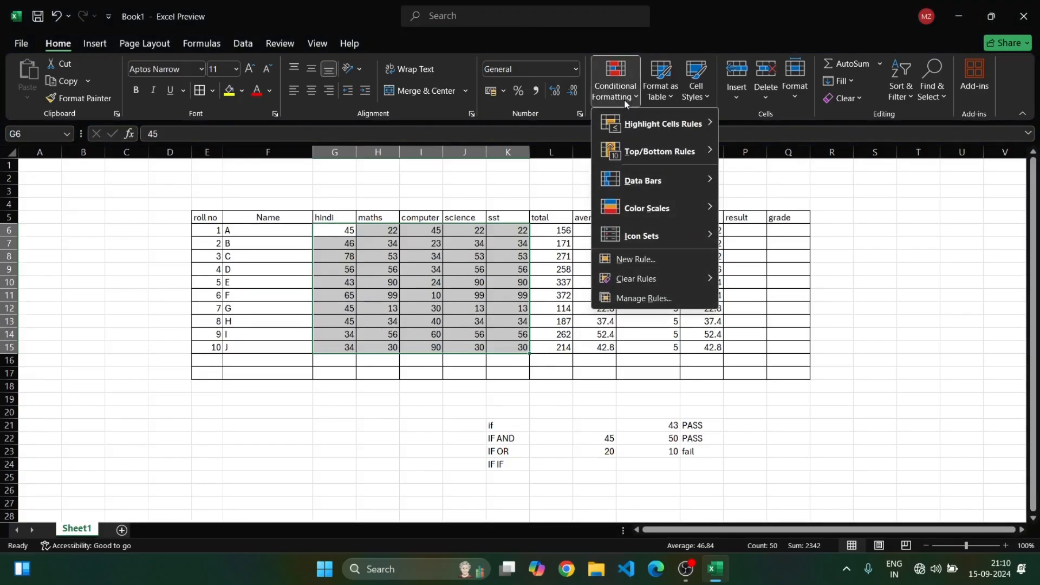
mouse_move(650, 125)
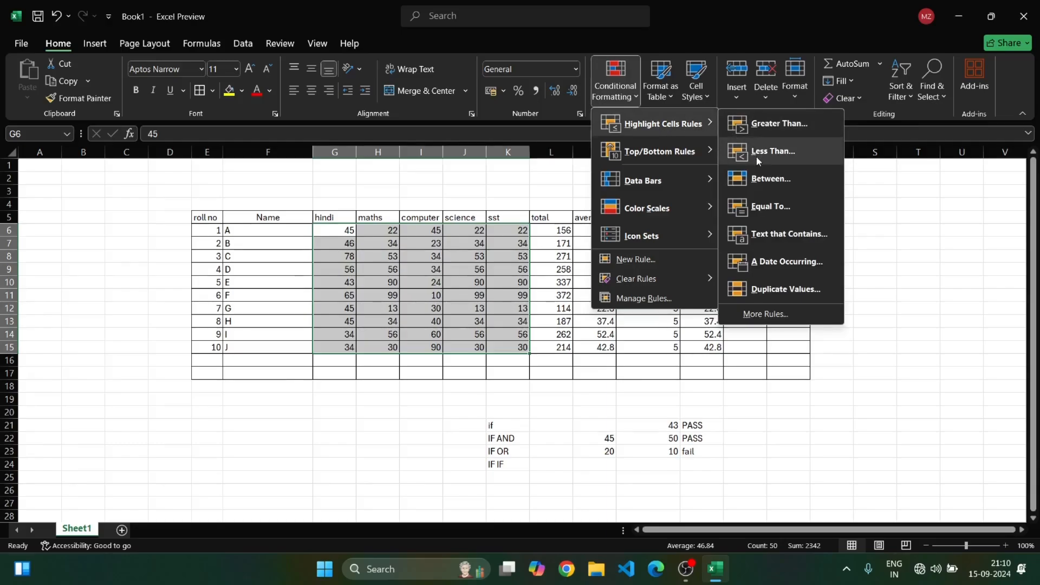
left_click(477, 175)
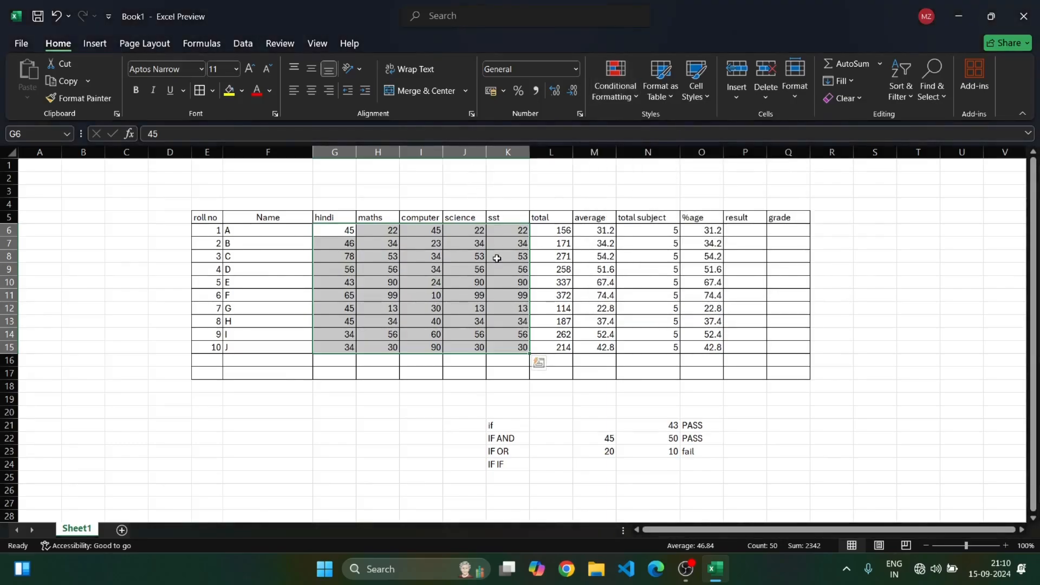
left_click(617, 99)
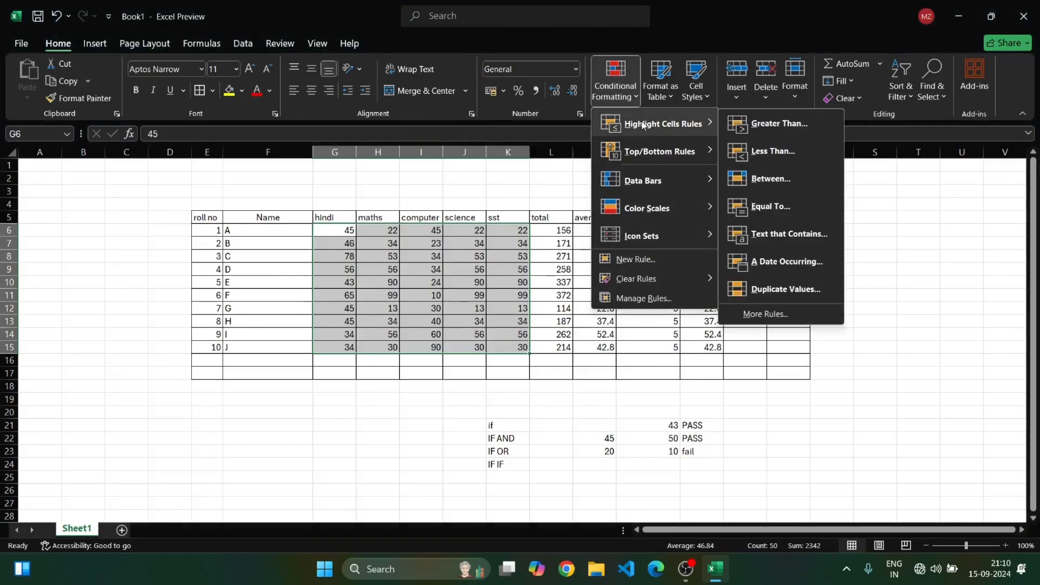
left_click(777, 157)
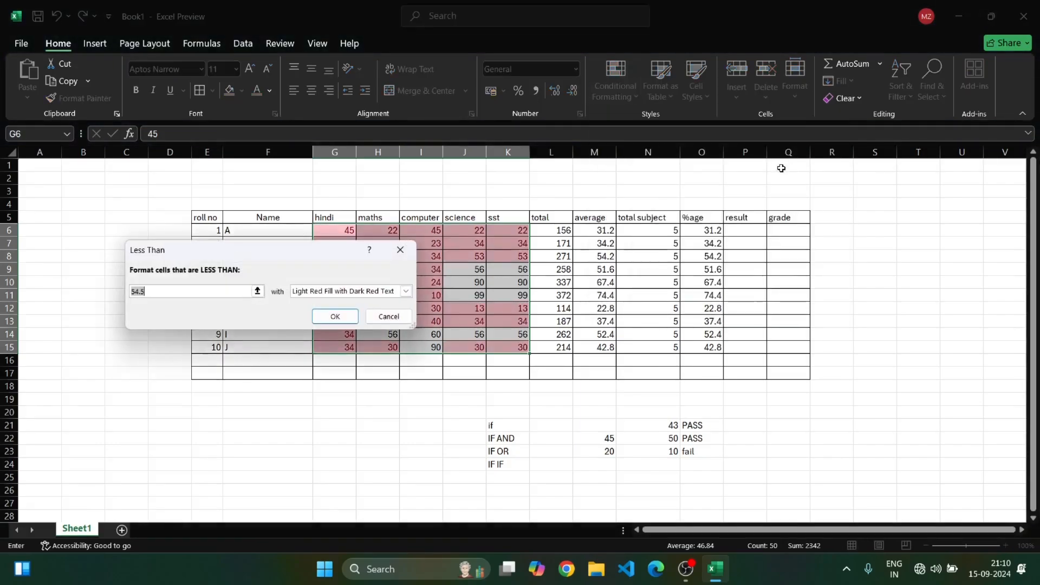
key("BackSpace")
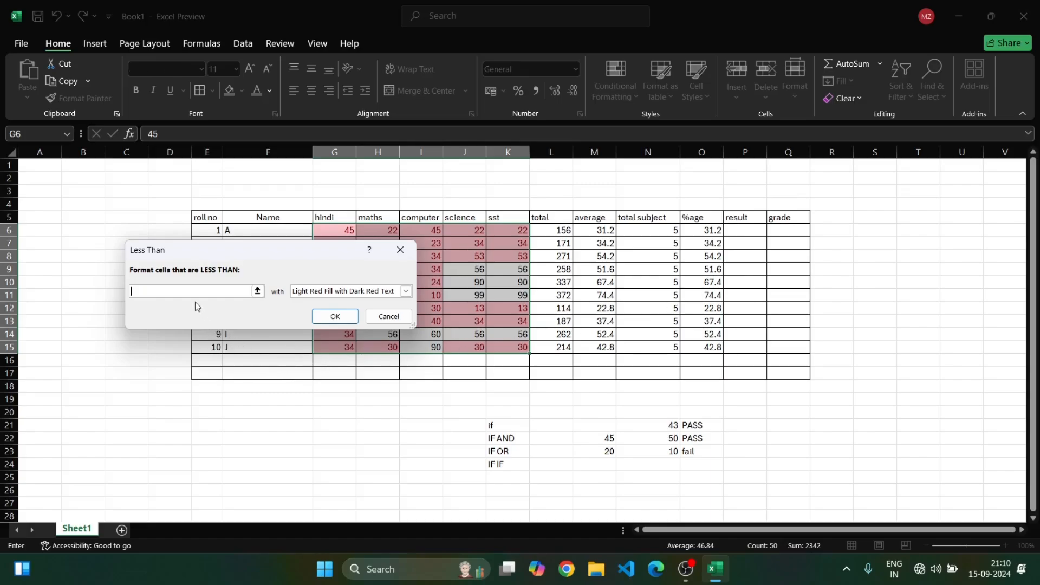
type("30")
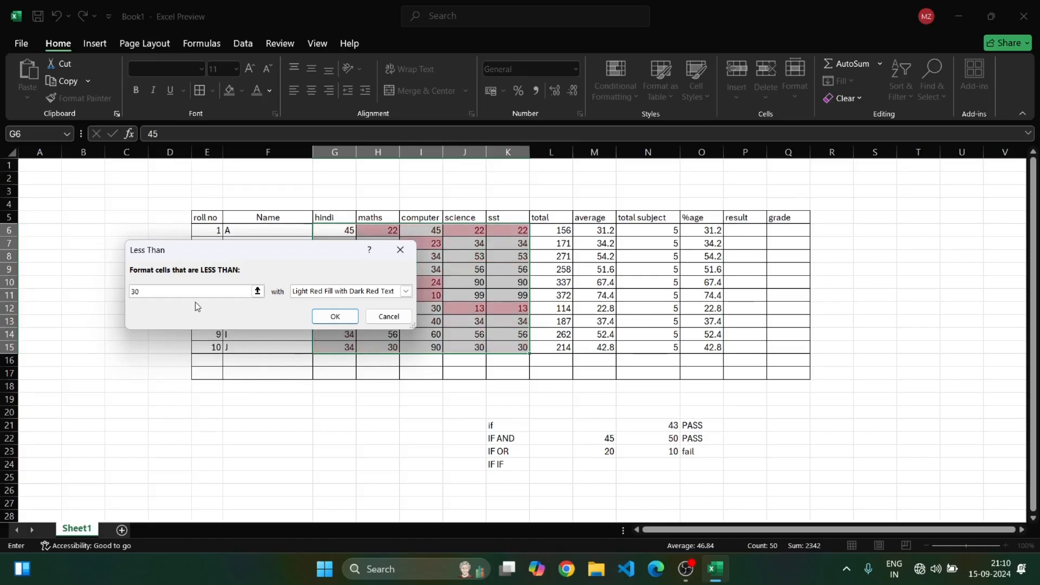
left_click(369, 293)
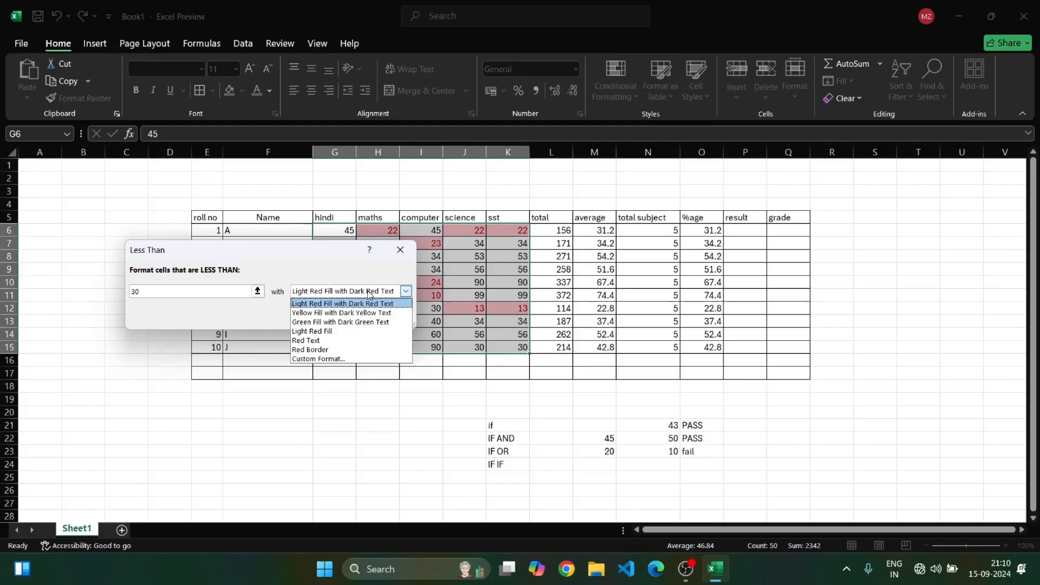
left_click(355, 340)
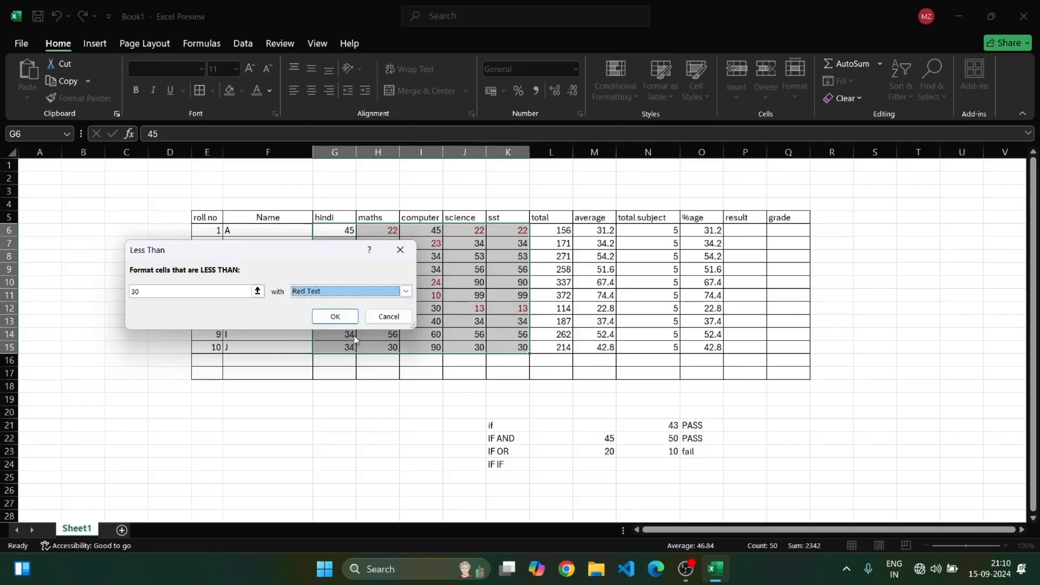
left_click(333, 317)
Inspect the highlighted low marks in the maths, computer, science and sst columns
left_click(388, 423)
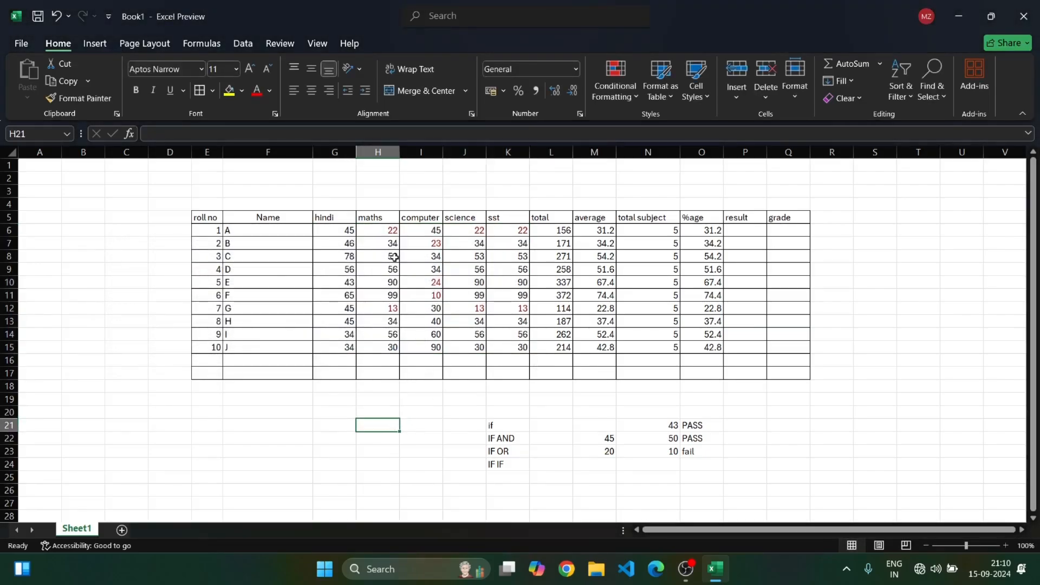
left_click(391, 231)
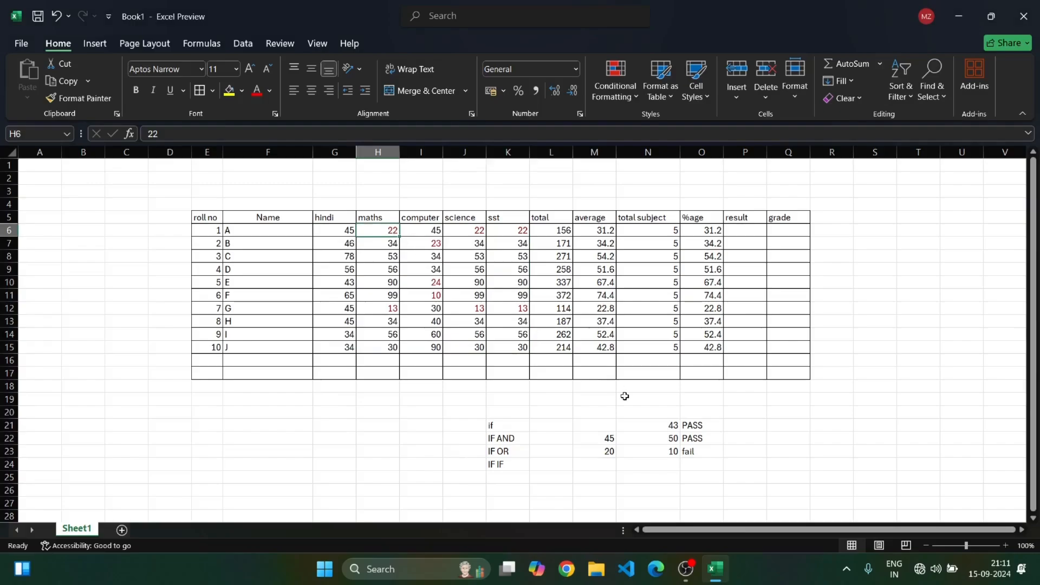
left_click(476, 232)
left_click(522, 233)
left_click(436, 284)
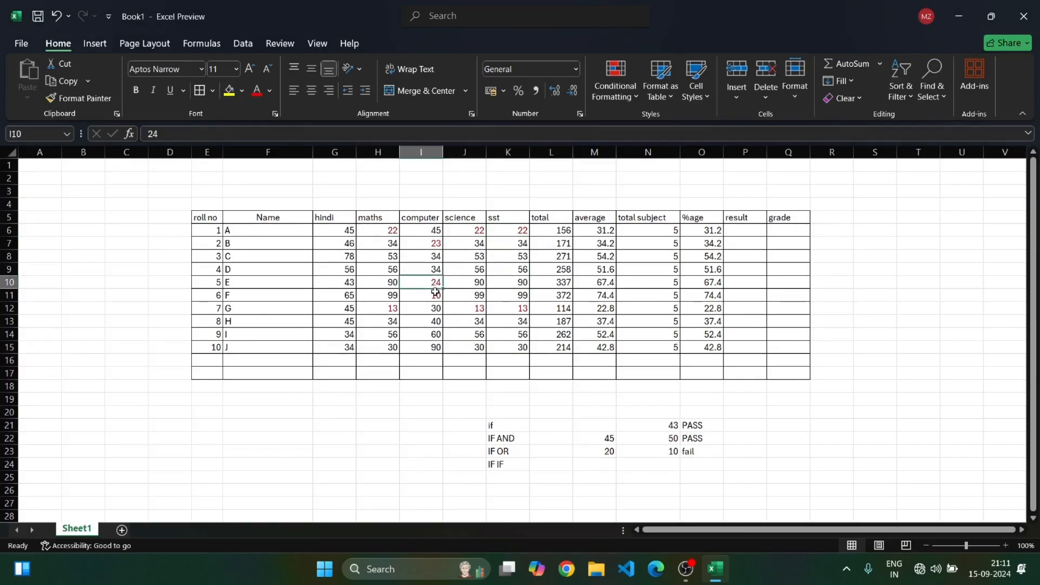
left_click(433, 295)
left_click(391, 310)
left_click(464, 312)
left_click(522, 308)
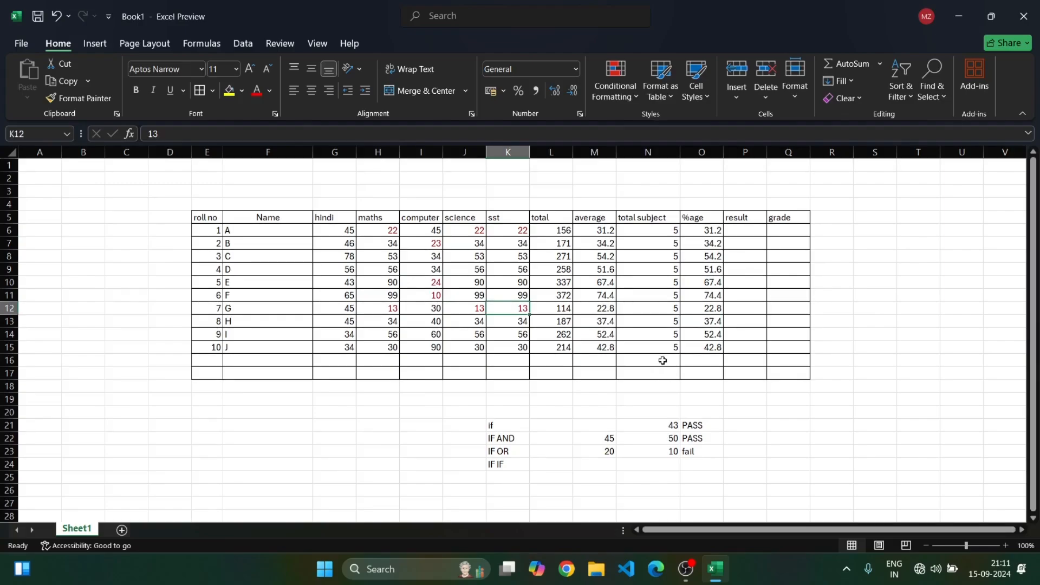
Highlight marks greater than 80 in G6:K15 with Green Fill with Dark Green Text
left_click_drag(326, 232, 512, 350)
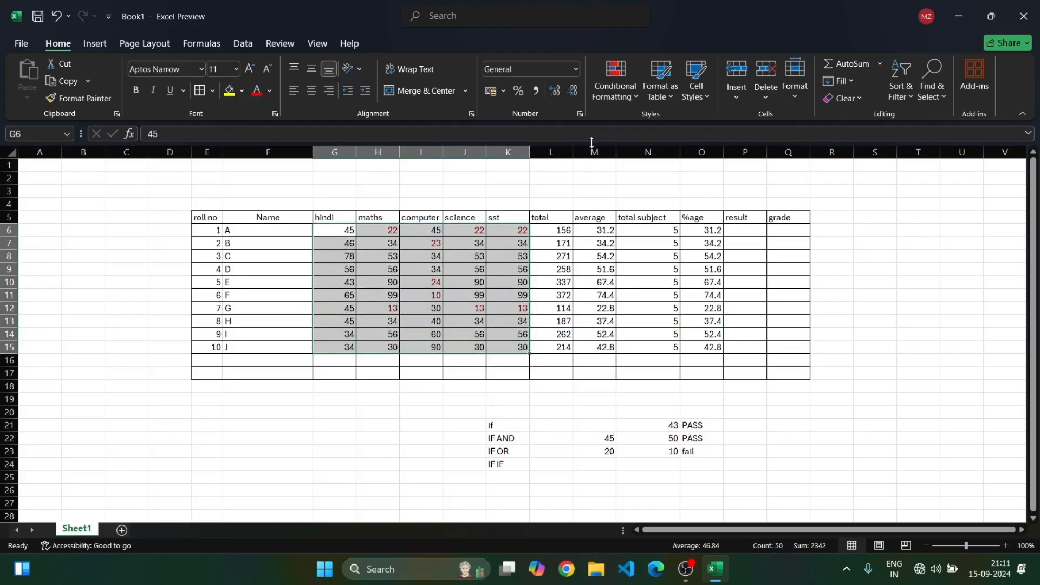
left_click(626, 91)
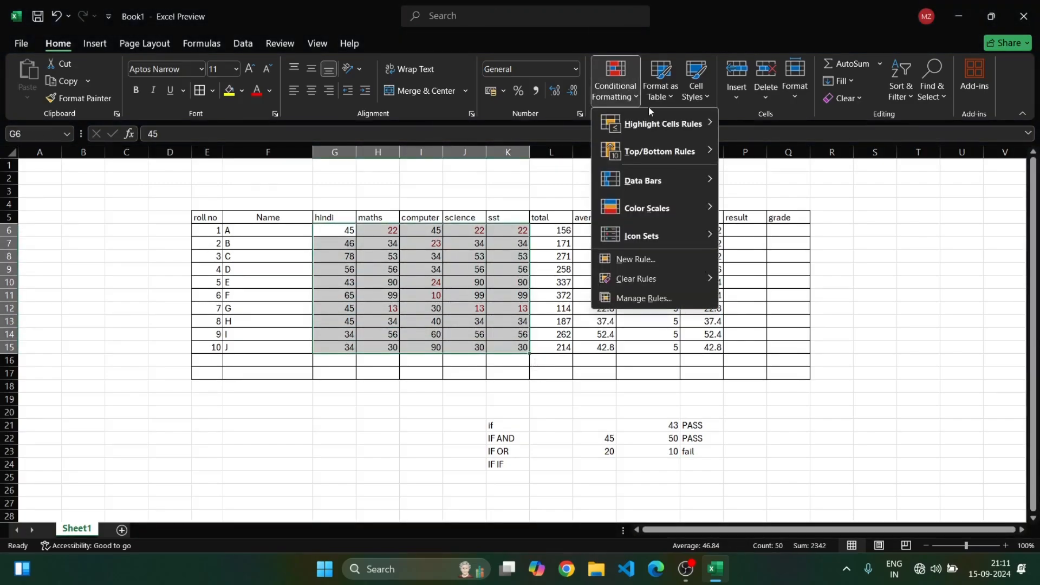
mouse_move(654, 123)
left_click(762, 130)
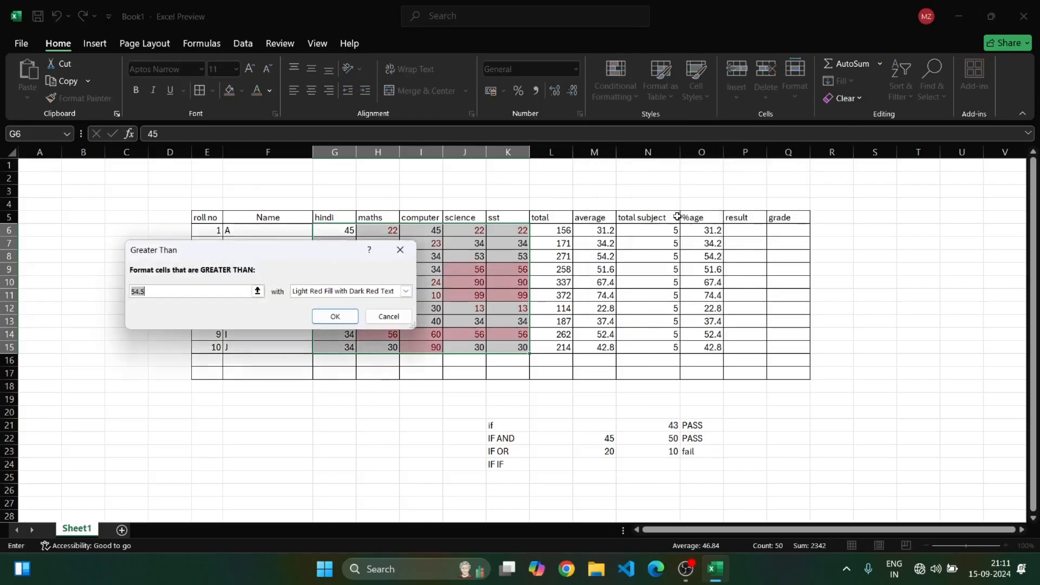
key("BackSpace")
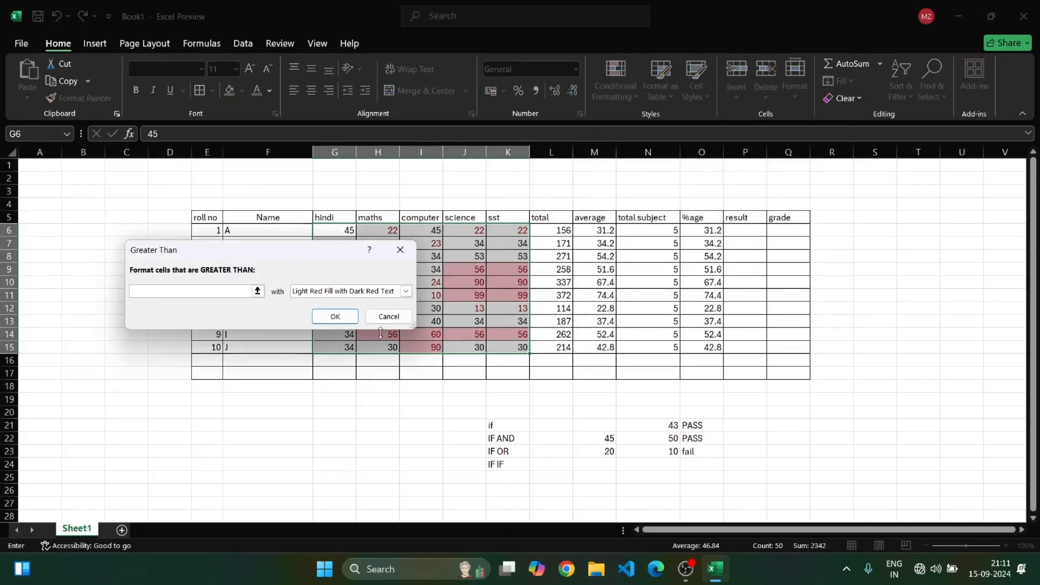
type("80")
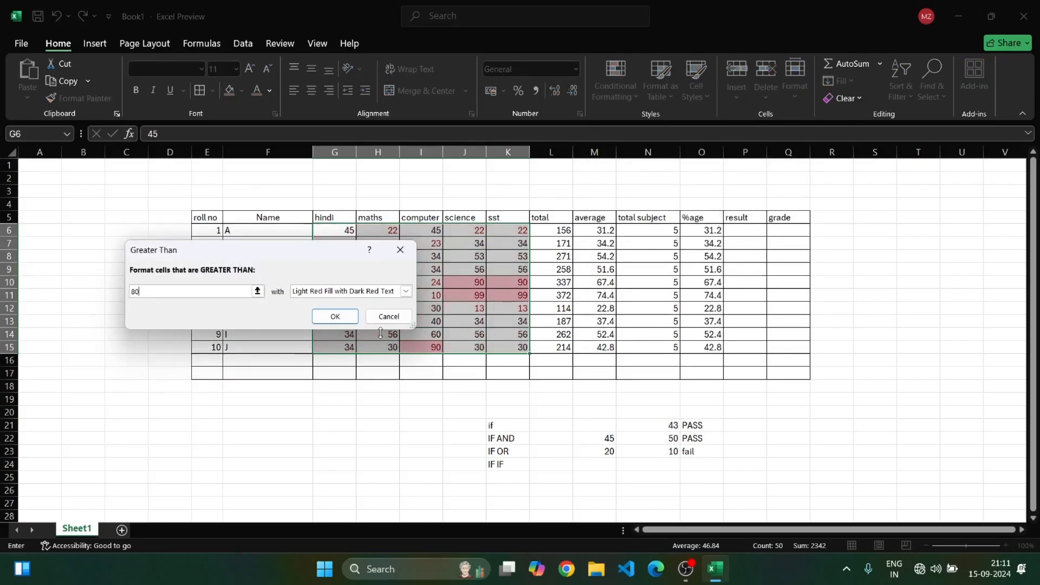
left_click(361, 296)
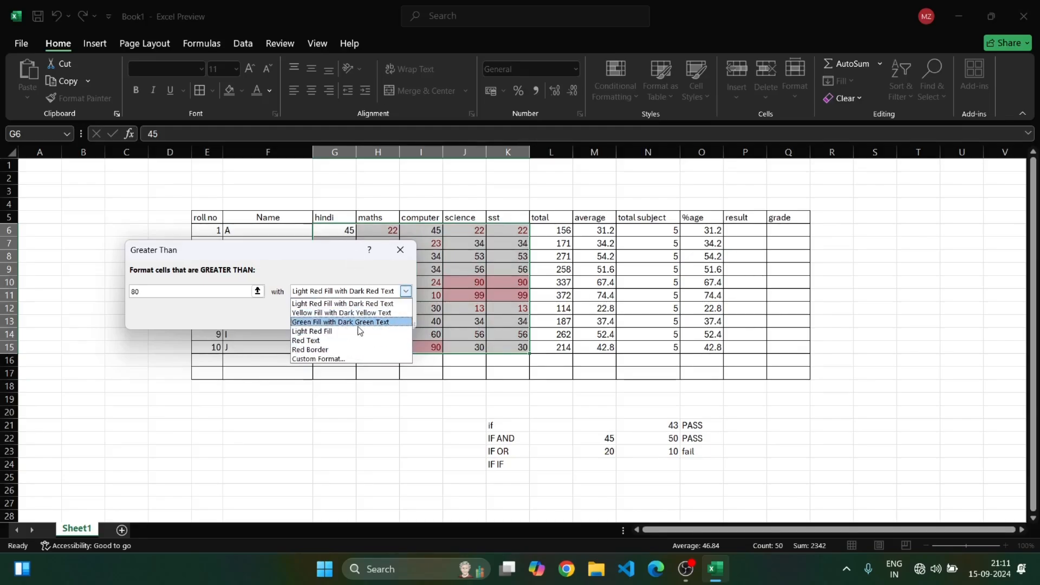
left_click(353, 321)
left_click(335, 316)
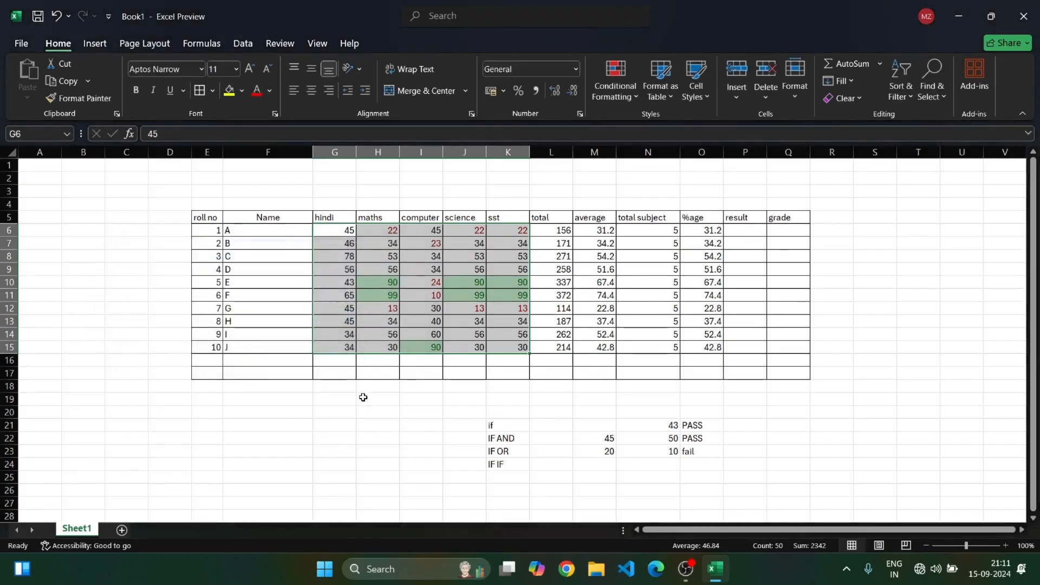
left_click(371, 401)
left_click(372, 285)
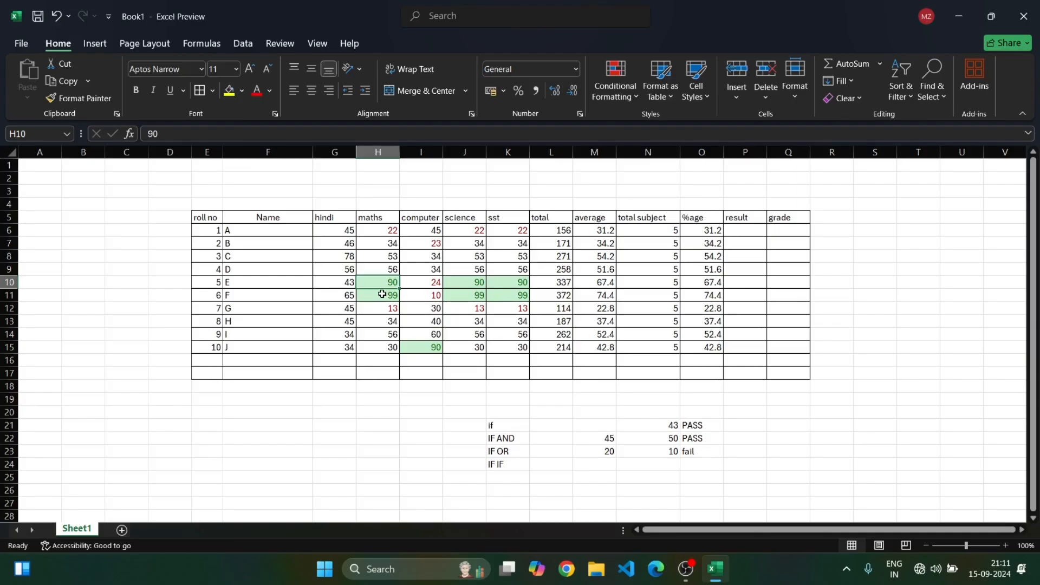
left_click_drag(366, 234, 376, 240)
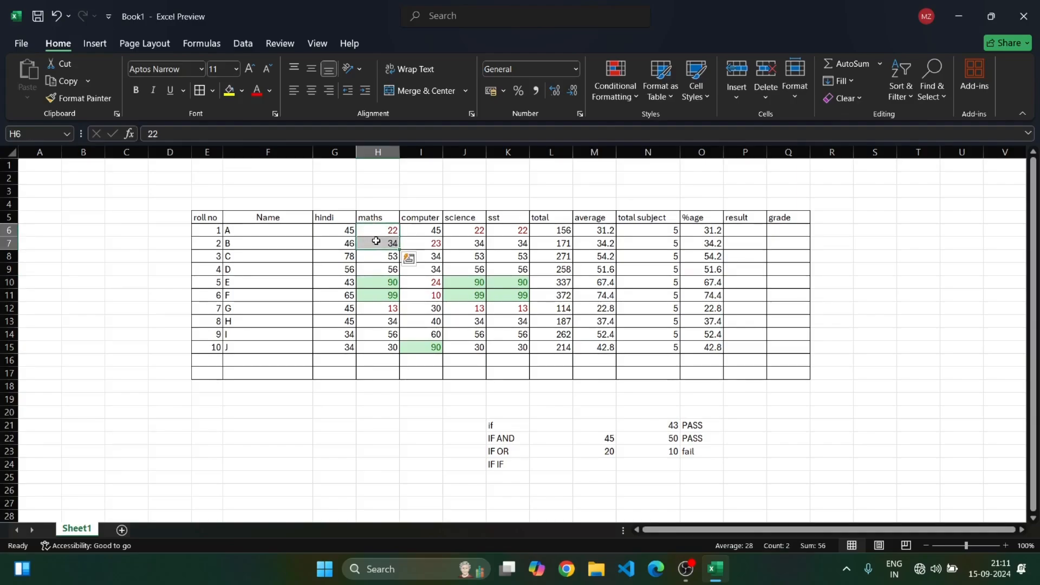
left_click(382, 295)
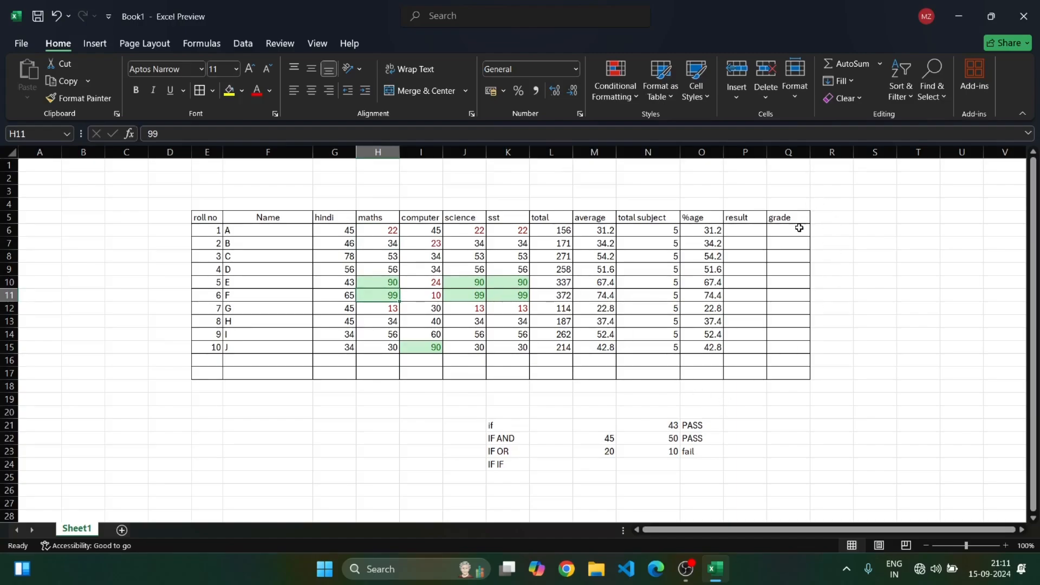
Start an IF AND formula in result cell P6, entering =IF(AND(G6>=30,
left_click(760, 233)
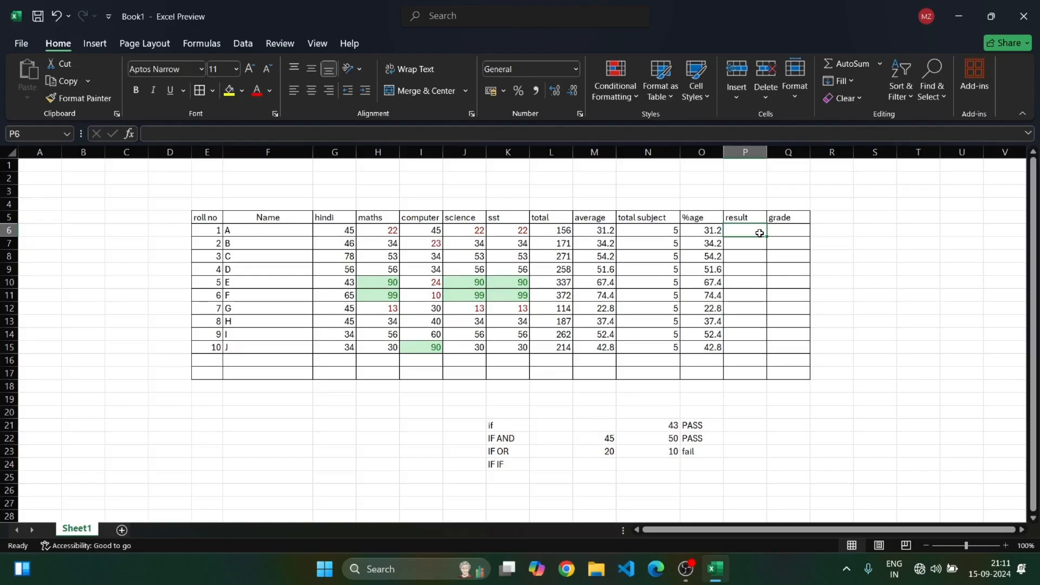
type("=")
type("IF")
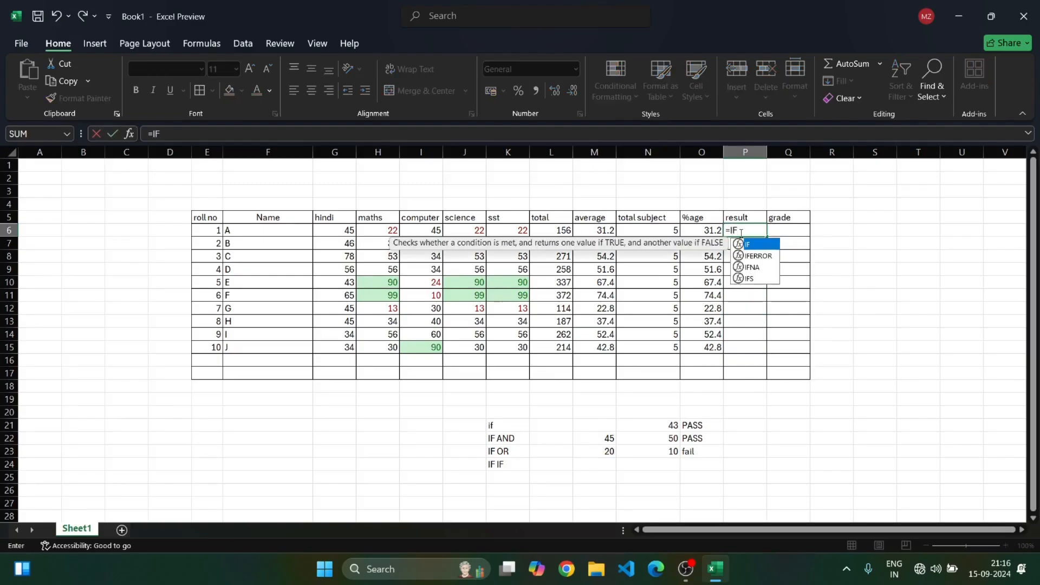
type("(AND")
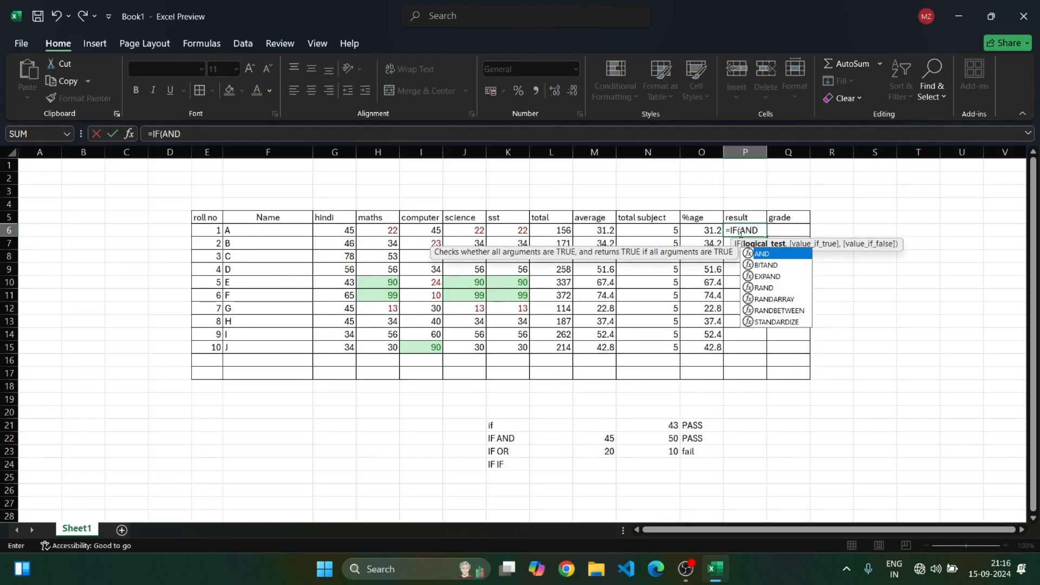
type("(")
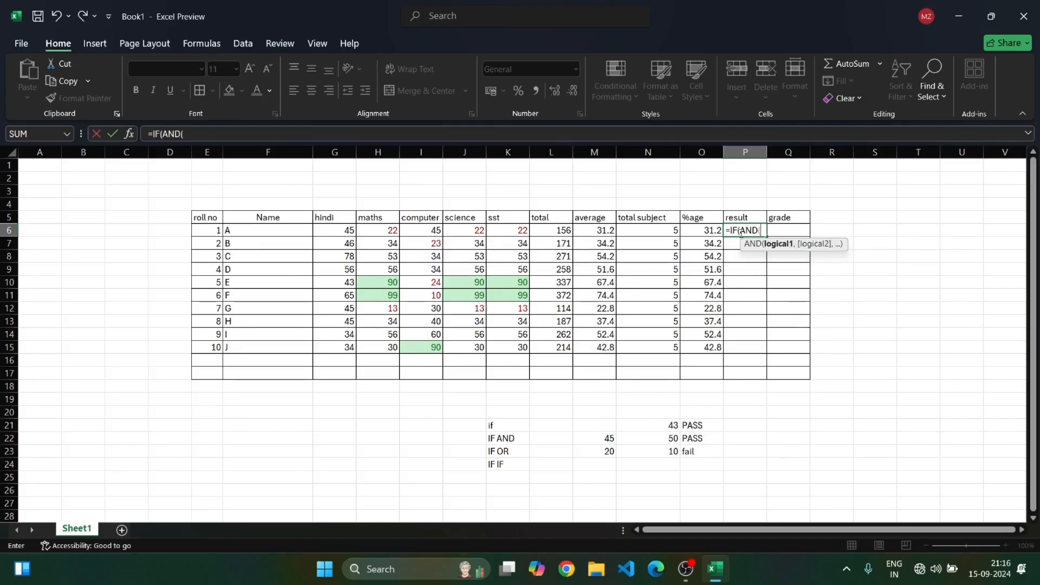
left_click(346, 232)
type(">")
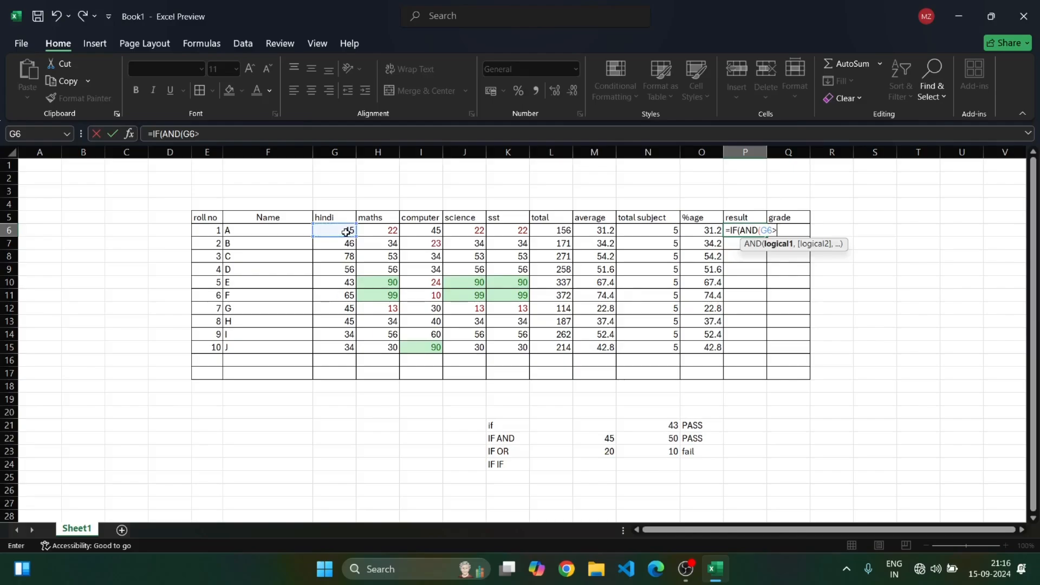
type("=30,")
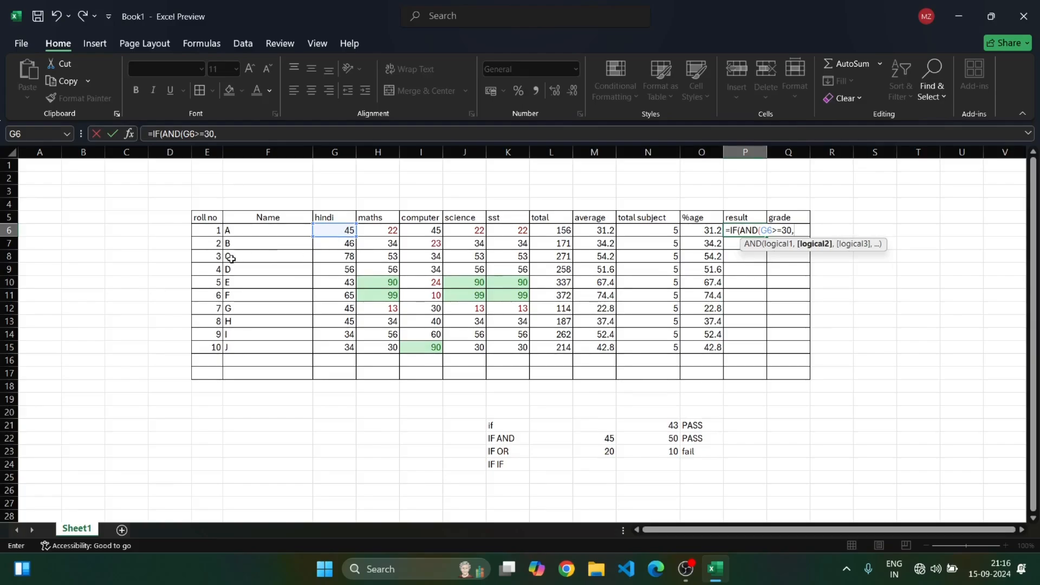
Add conditions requiring H6, I6, J6 and K6 to be >=30 inside the AND function and close it
left_click(390, 232)
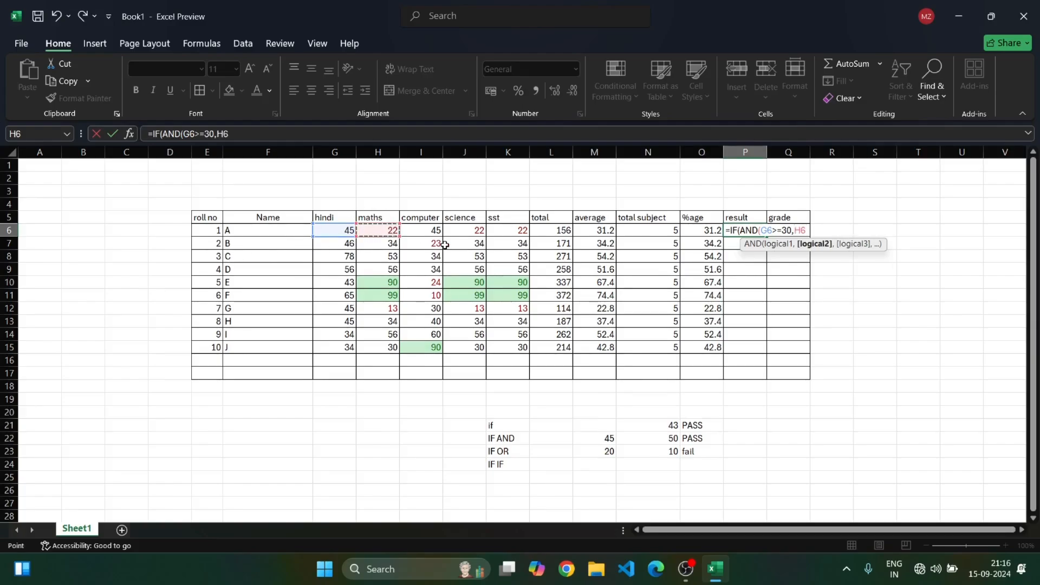
type(">=30,")
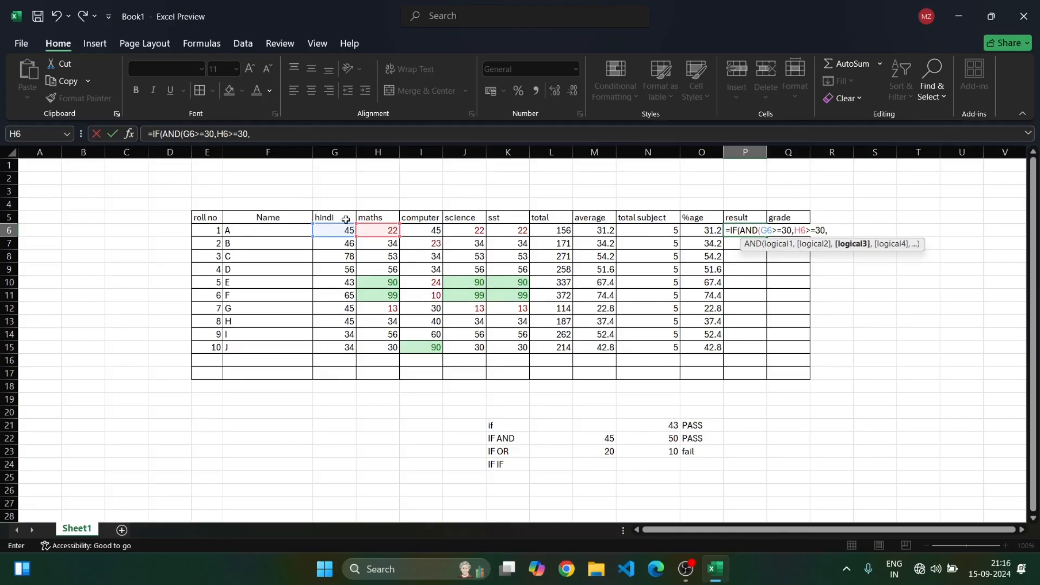
left_click(432, 232)
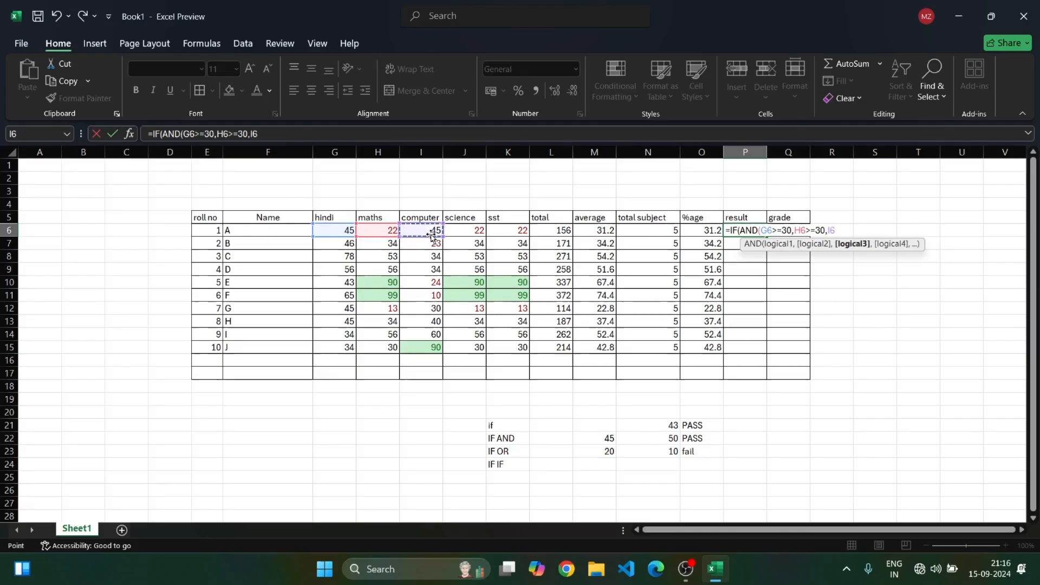
type(">=30,")
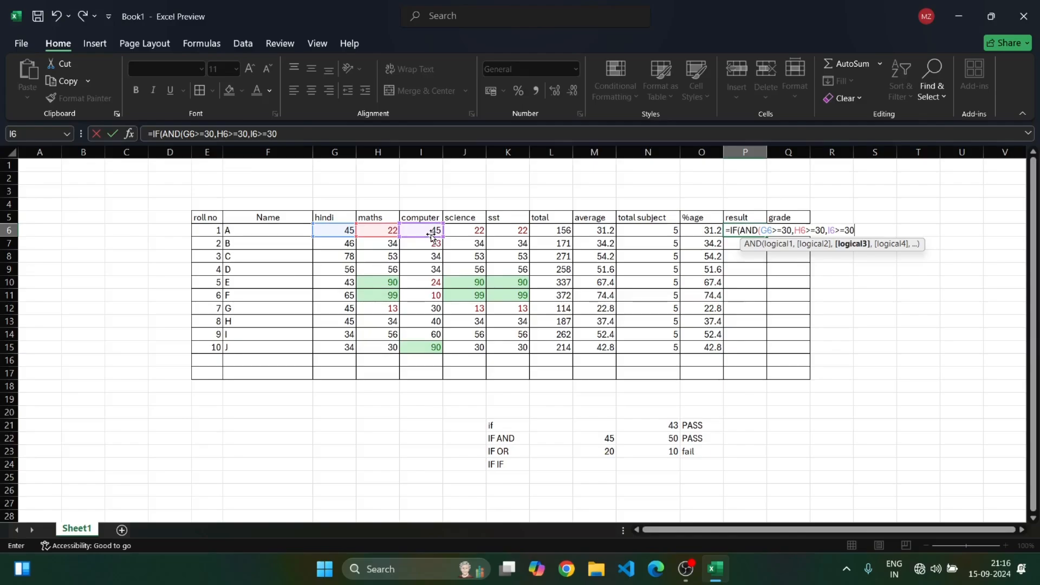
left_click(479, 232)
type(">")
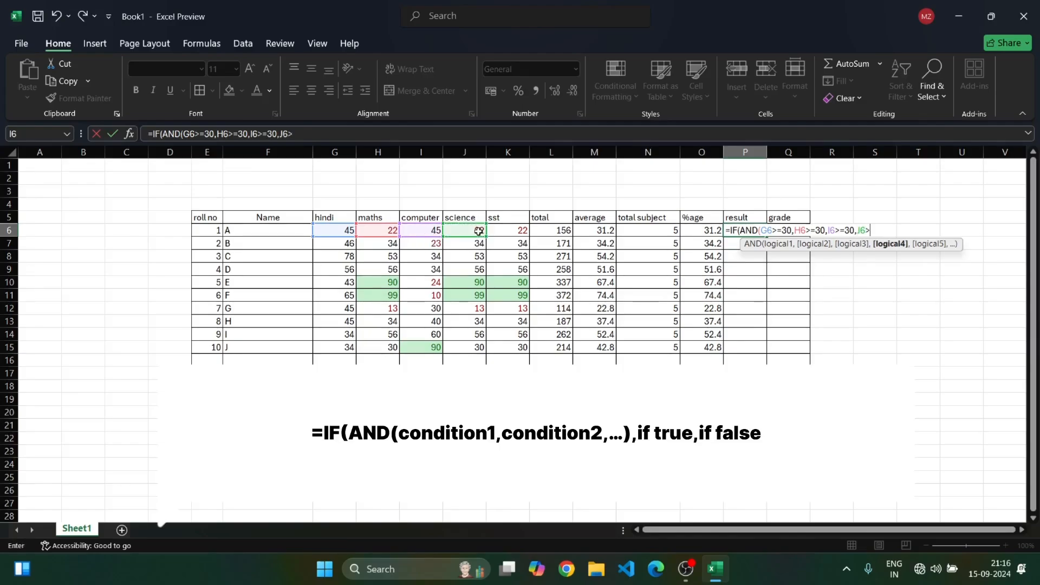
type("=30,")
left_click(521, 231)
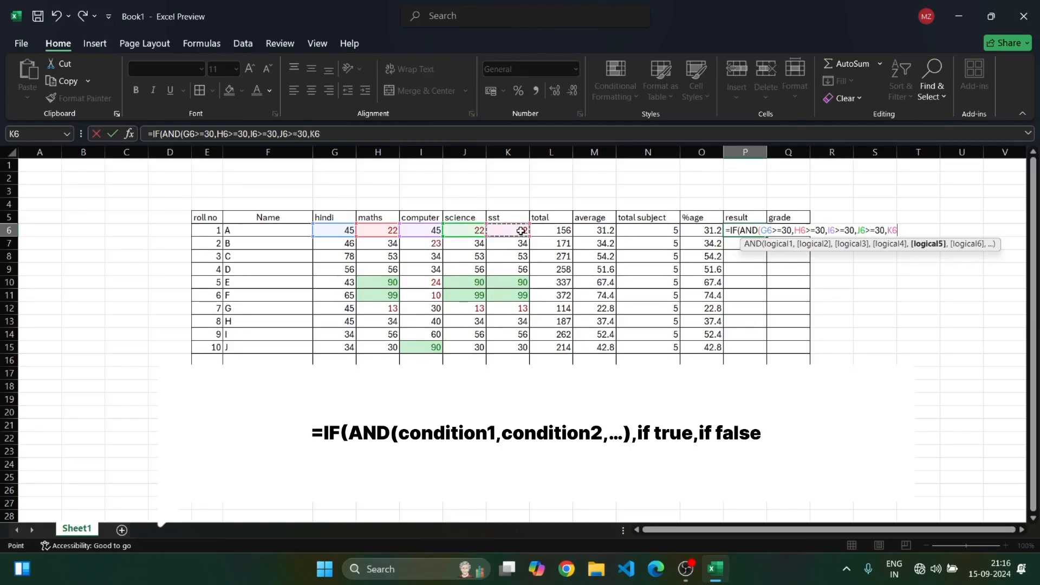
type(">=")
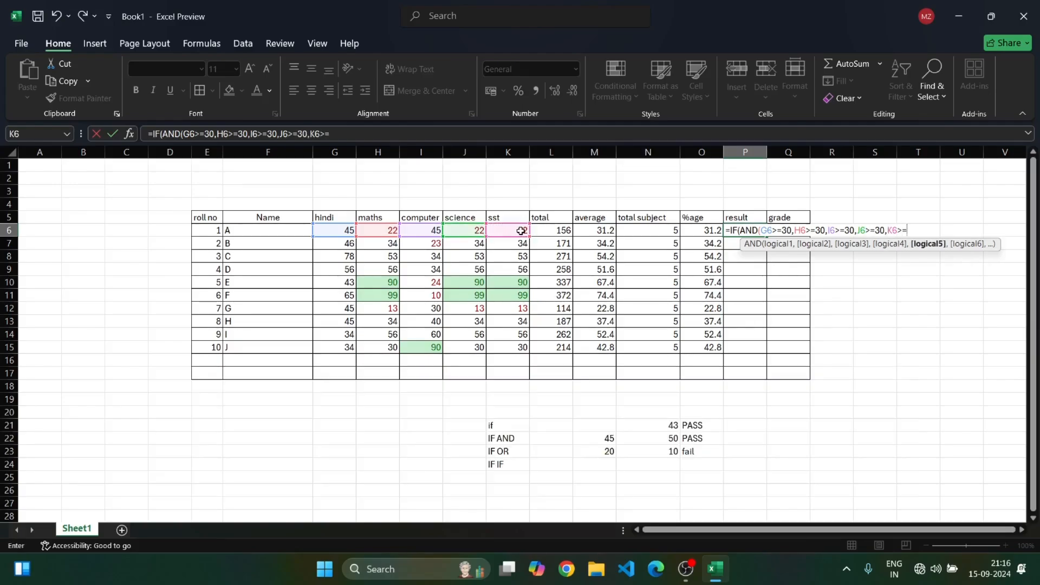
type("30)")
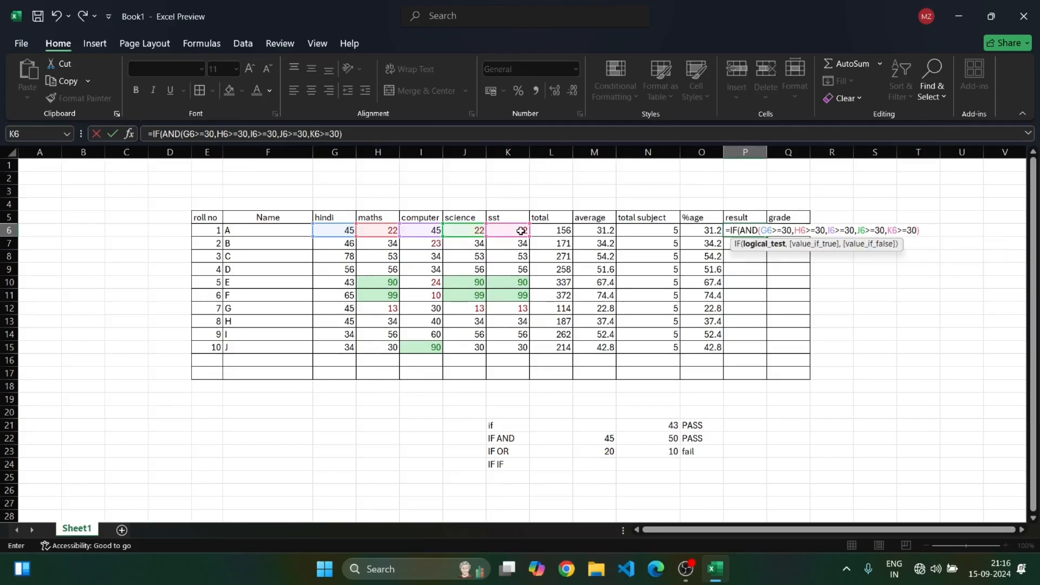
type(",\"")
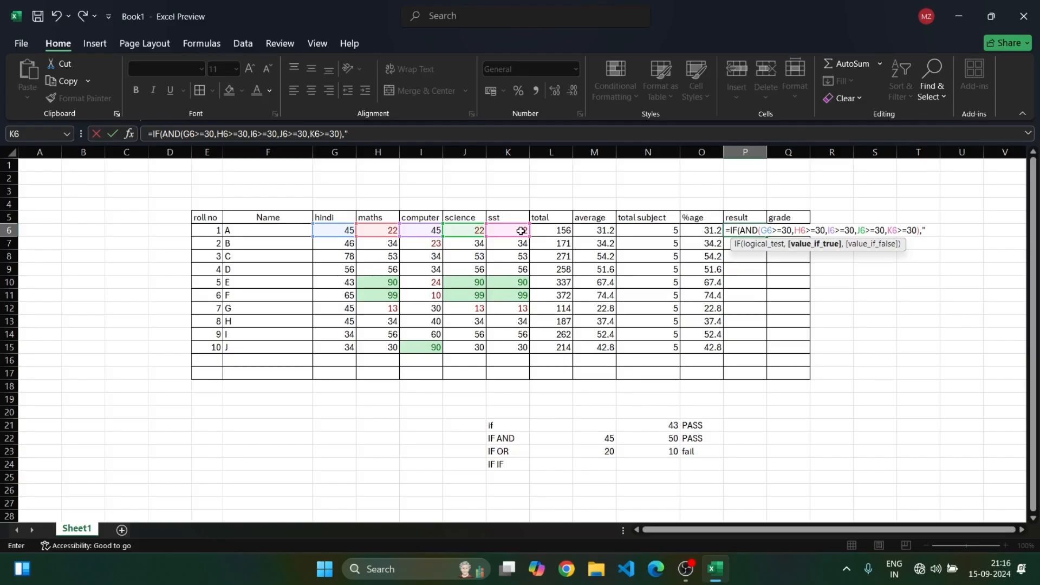
type("PASS\",")
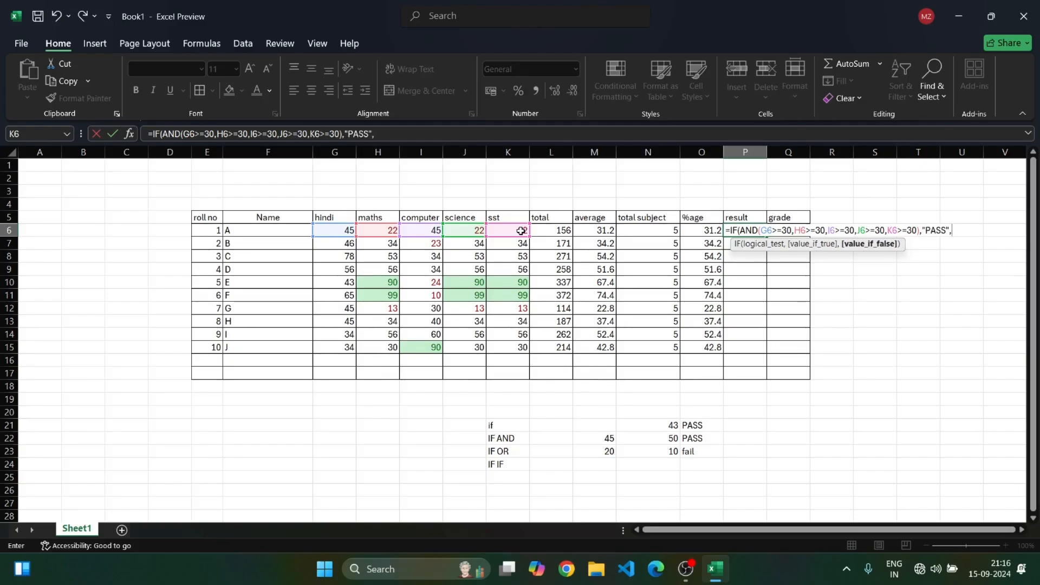
type("\"FAIL")
Finish the formula with "PASS" if true and "FAIL" if false, enter it, and accept the suggested correction
key("Return")
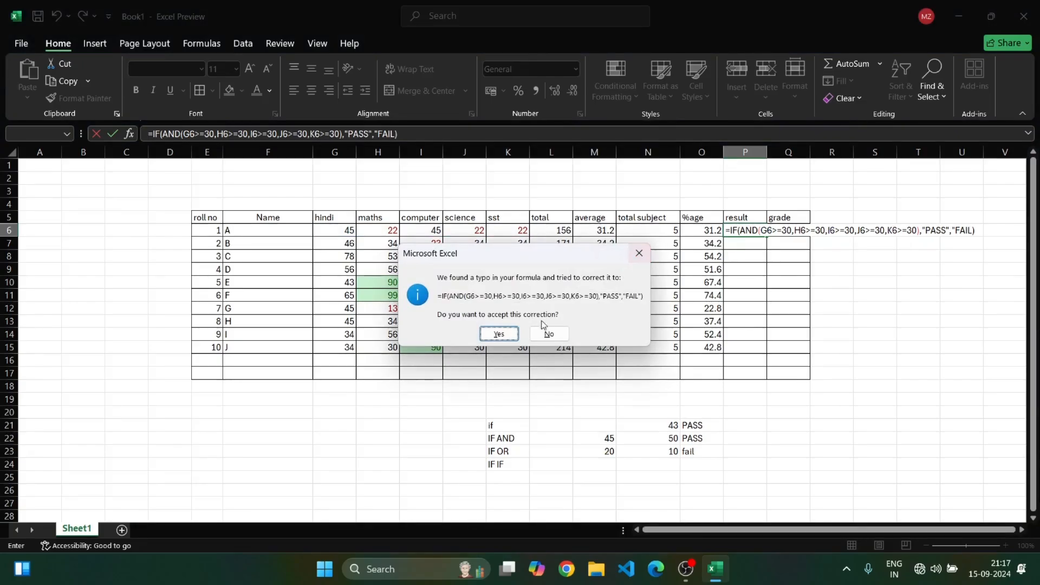
left_click(496, 334)
Open the result formula in P6 for editing to review it, then leave the cell
left_click(760, 232)
double_click(760, 233)
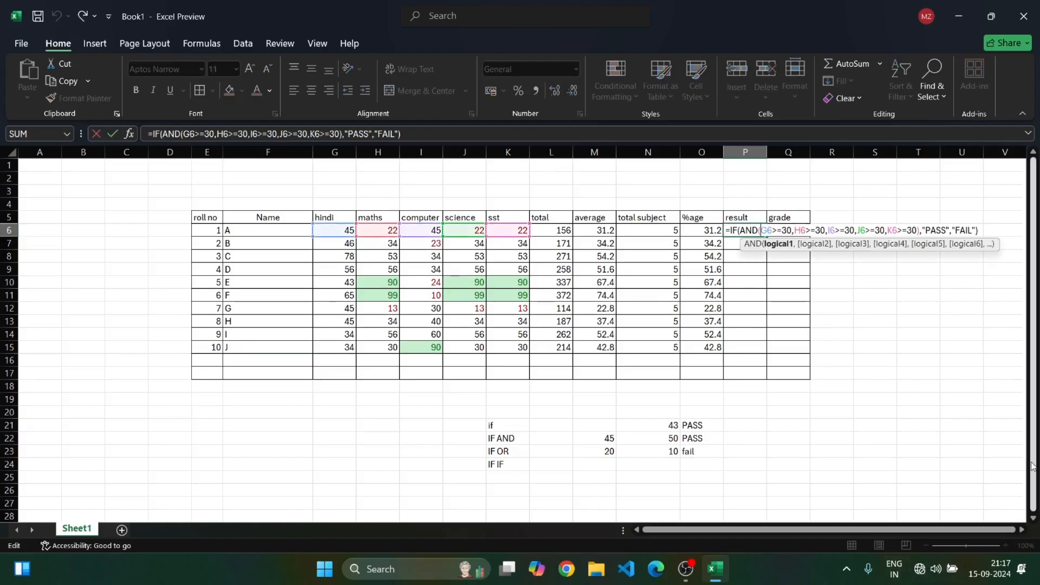
left_click(974, 232)
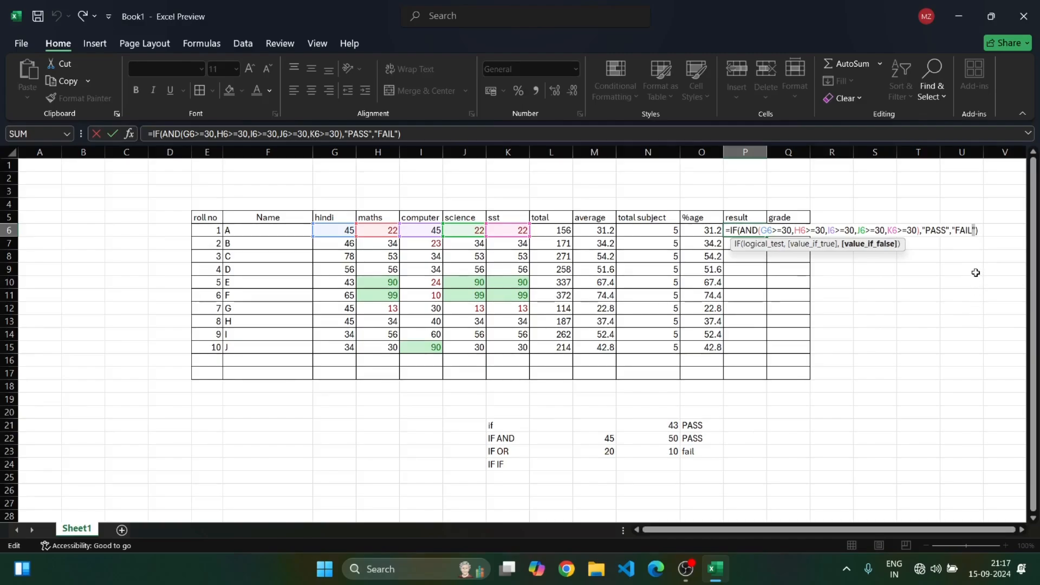
left_click(964, 256)
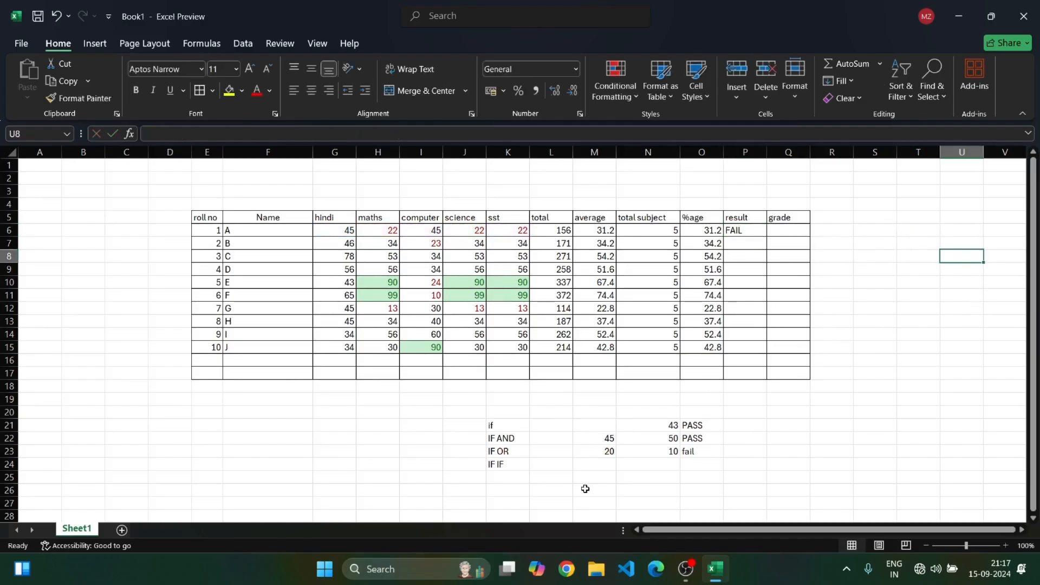
Fill the P6 result formula down through P15
left_click(741, 230)
left_click_drag(766, 237, 765, 351)
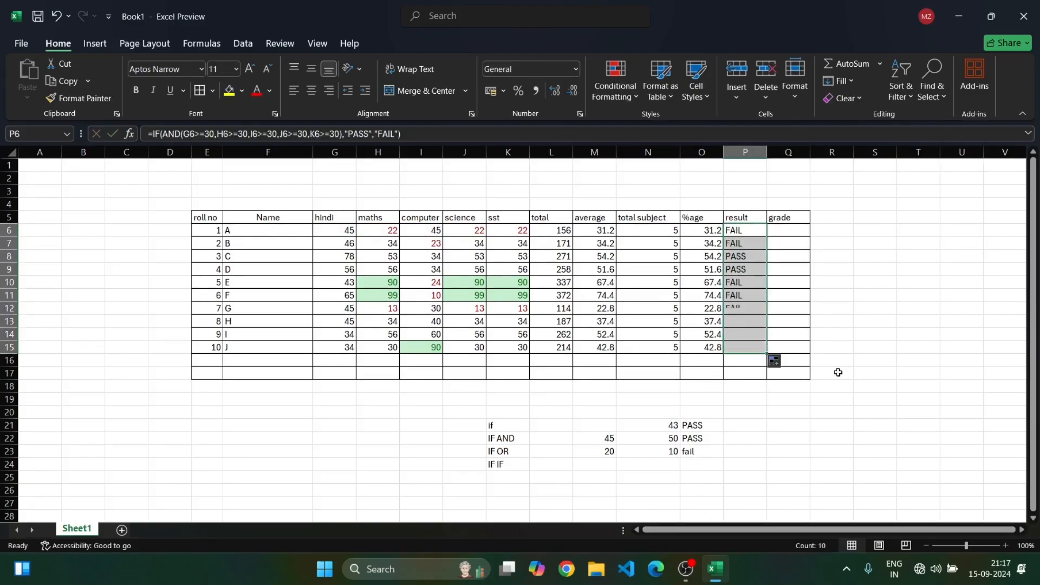
Inspect the filled result formulas in several rows of the result column
left_click(738, 260)
left_click(738, 269)
left_click(742, 283)
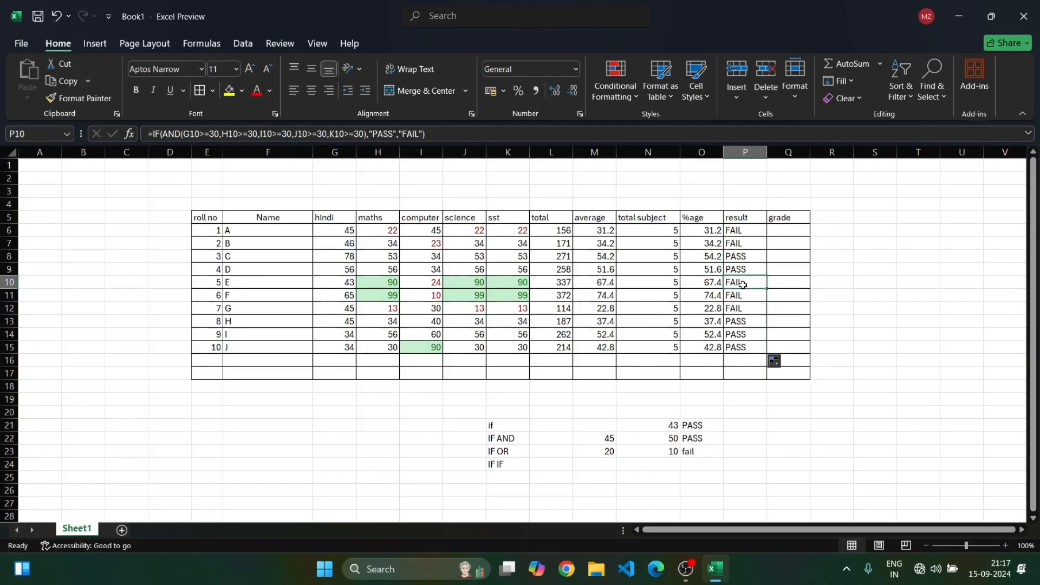
left_click(745, 303)
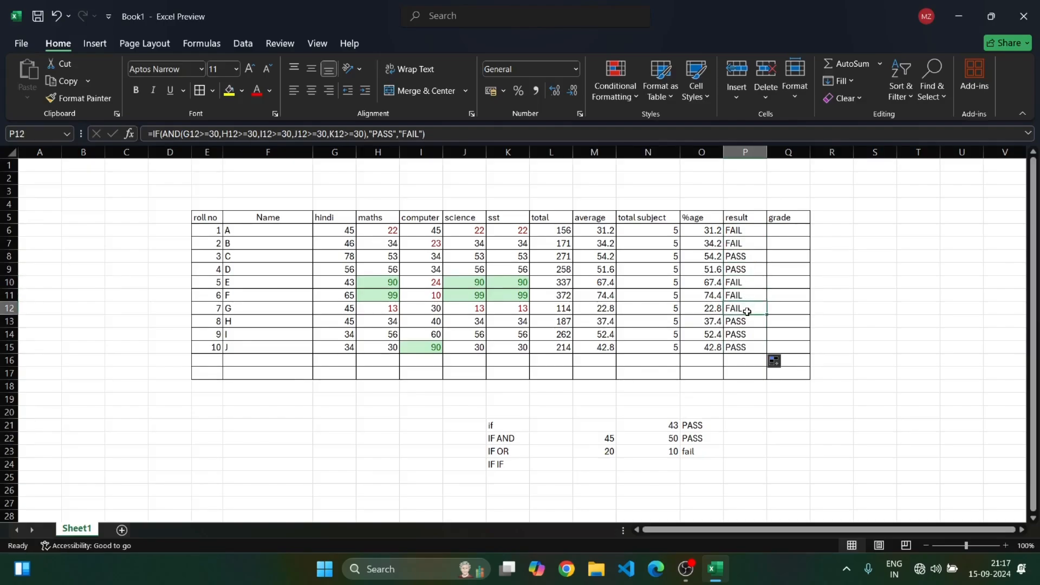
left_click(746, 334)
left_click(744, 347)
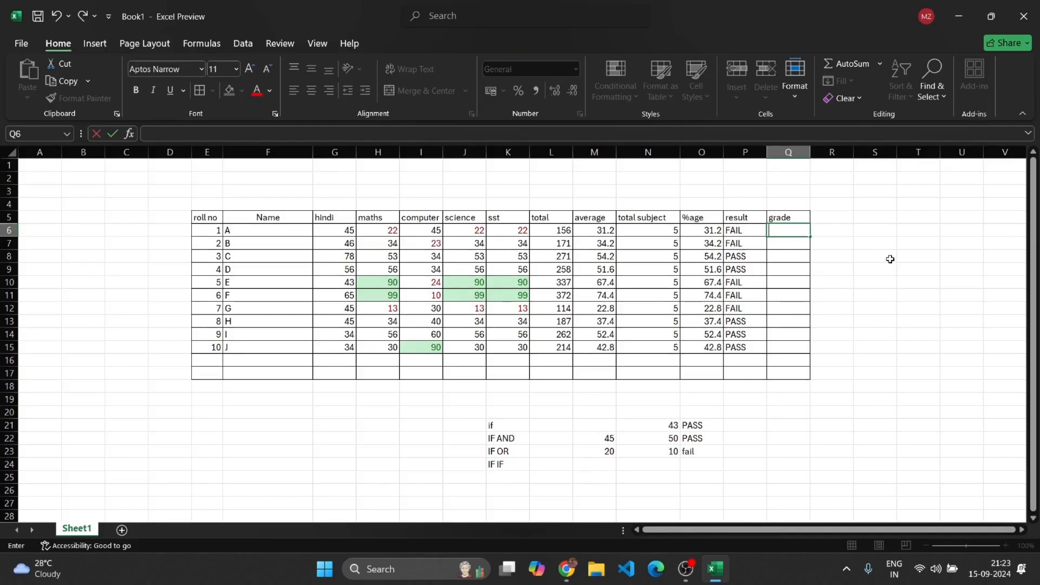
Start an IFS grade formula in Q6 returning "F" when P6="FAIL", followed by the condition O6>=70
type("=IFS")
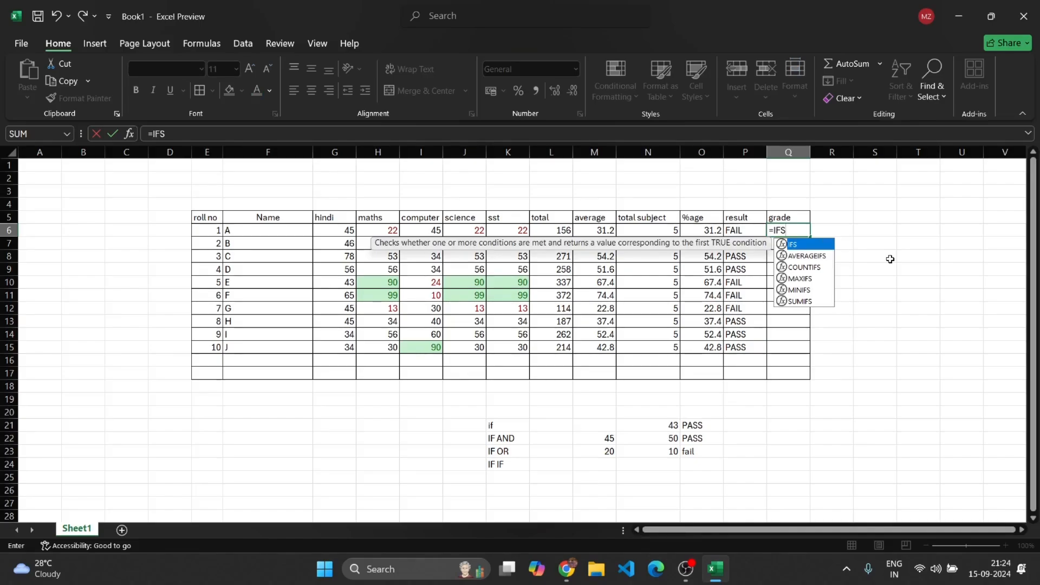
type("(")
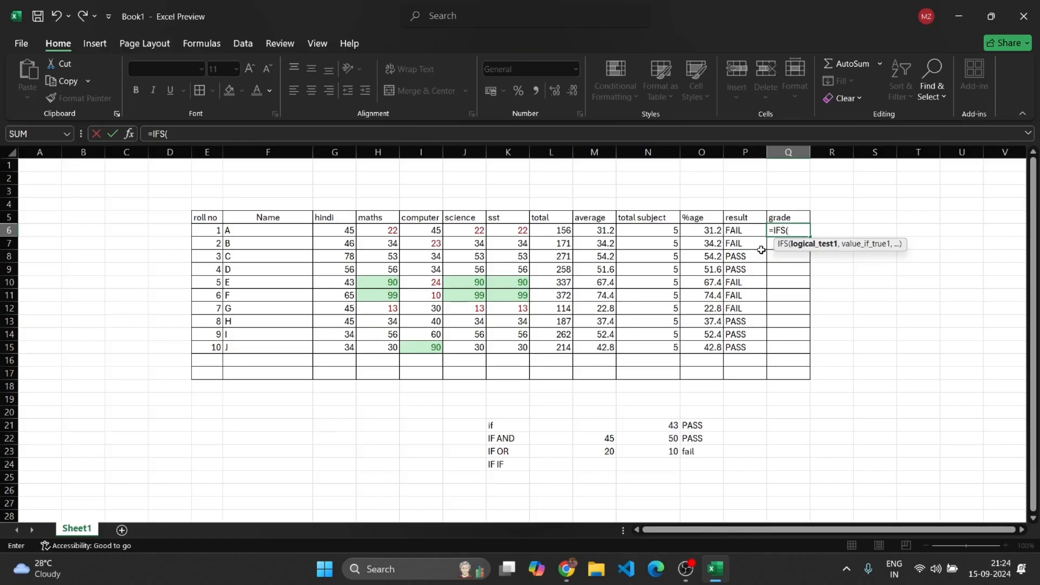
left_click(756, 232)
type("=")
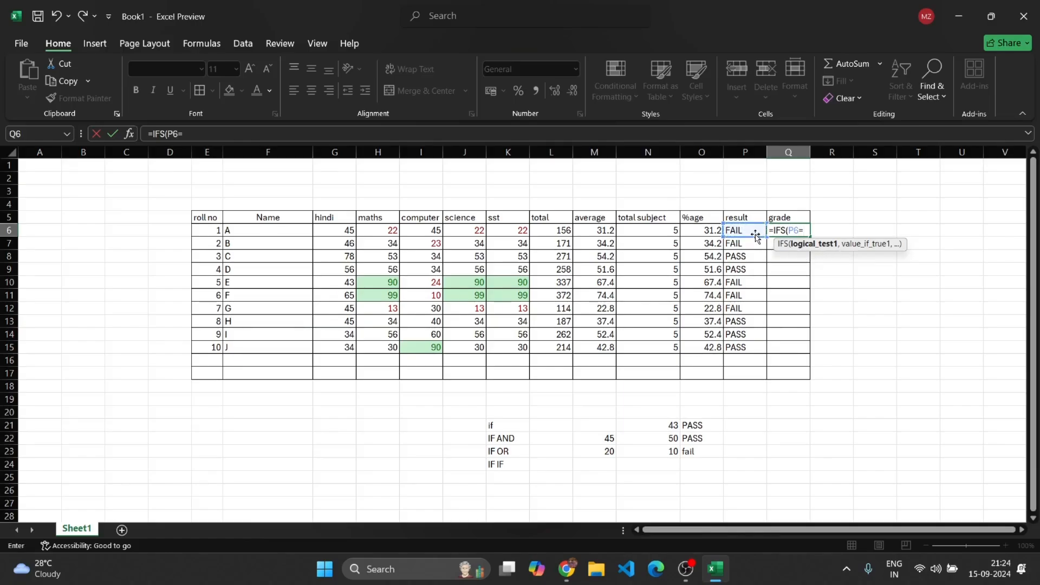
type("\"FAIL\",")
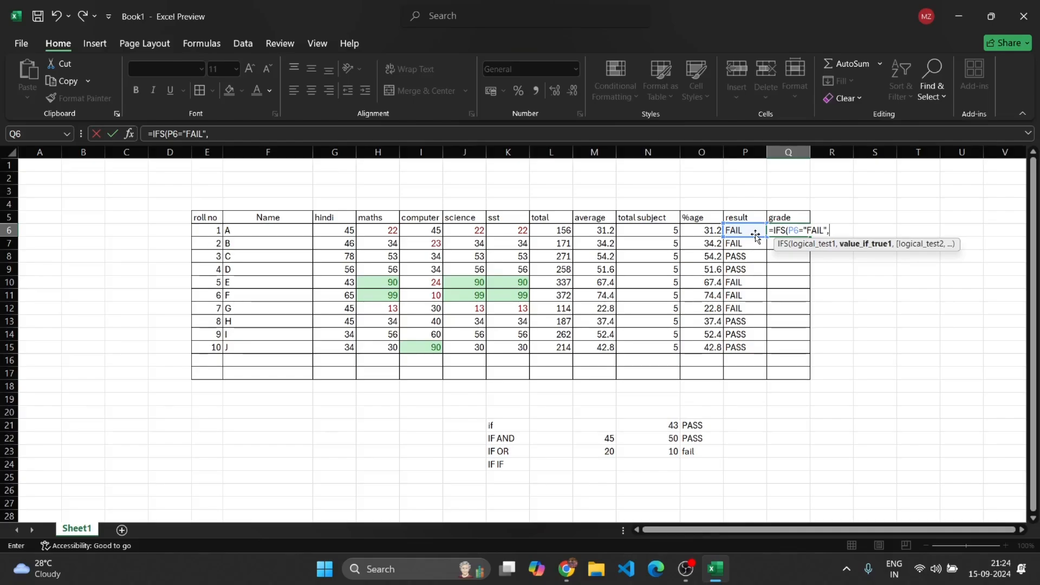
type("\"F")
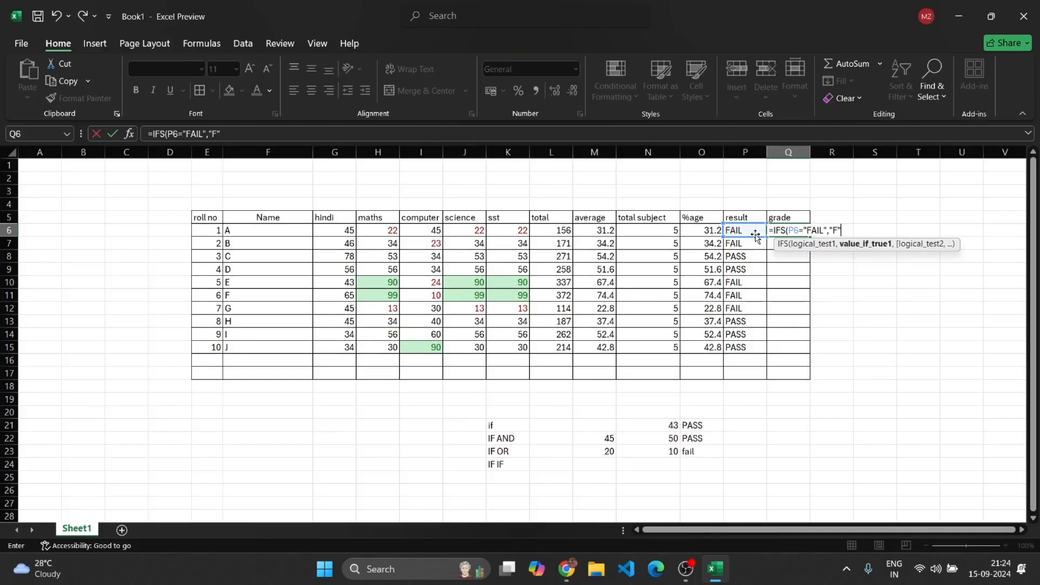
type("\",")
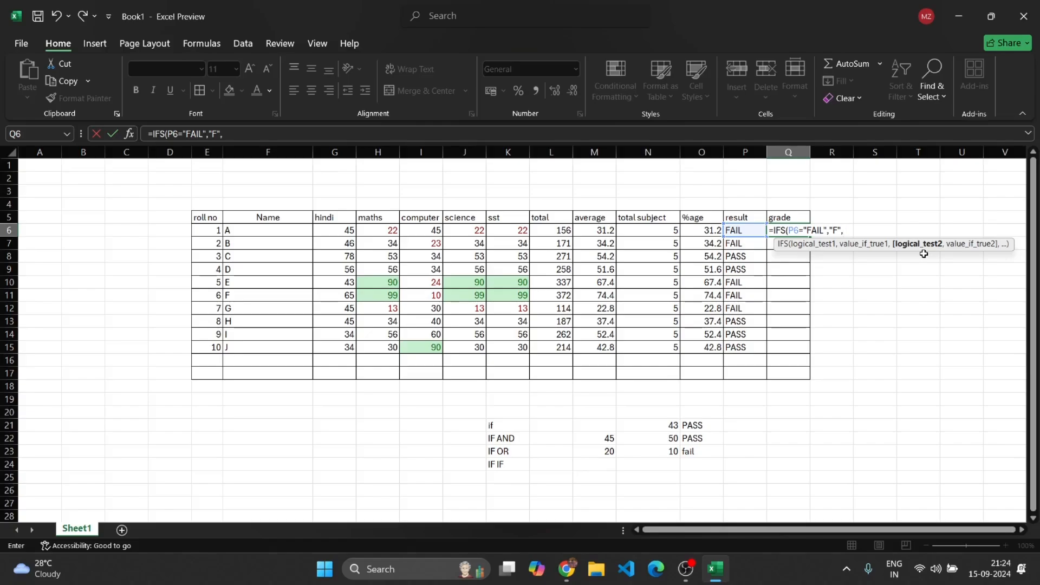
left_click(714, 233)
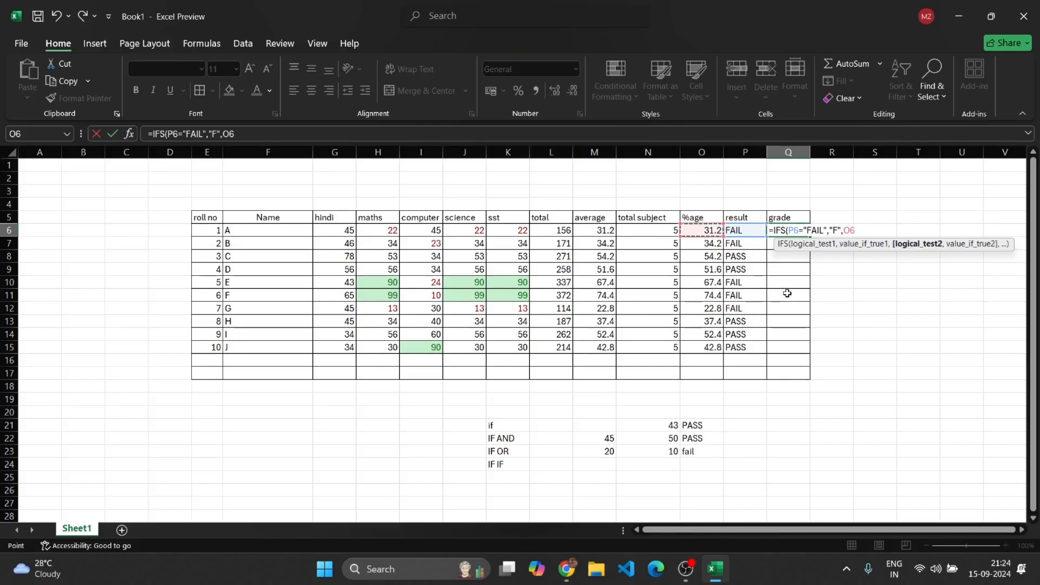
type(">70")
key("BackSpace")
type("0")
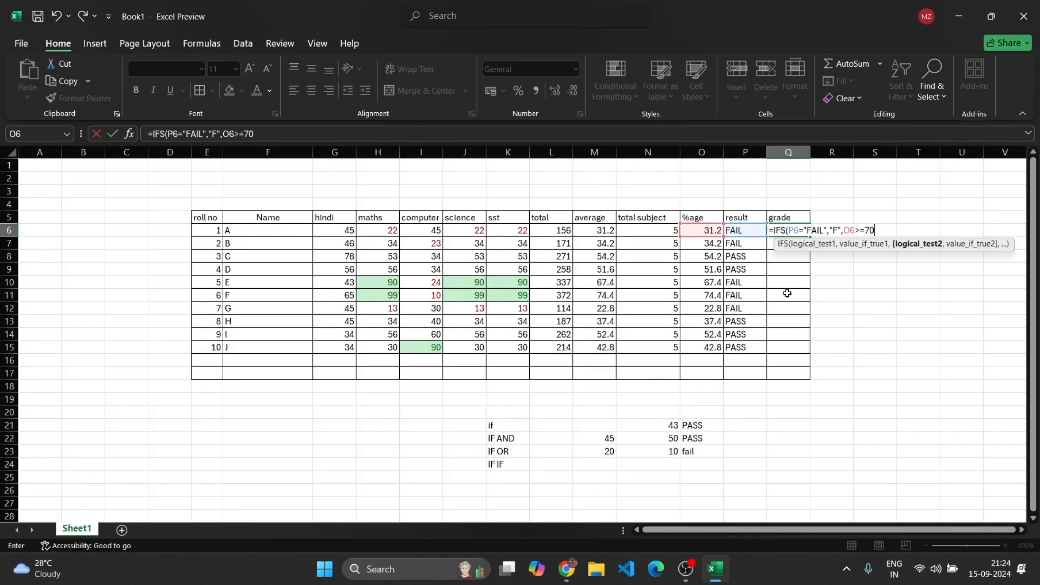
type(",")
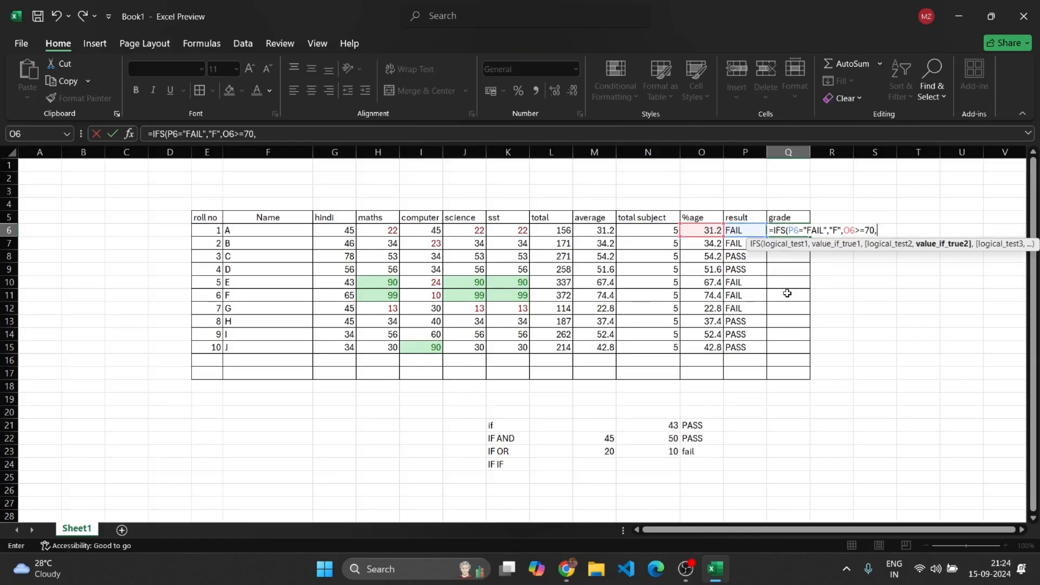
type("\"A\",")
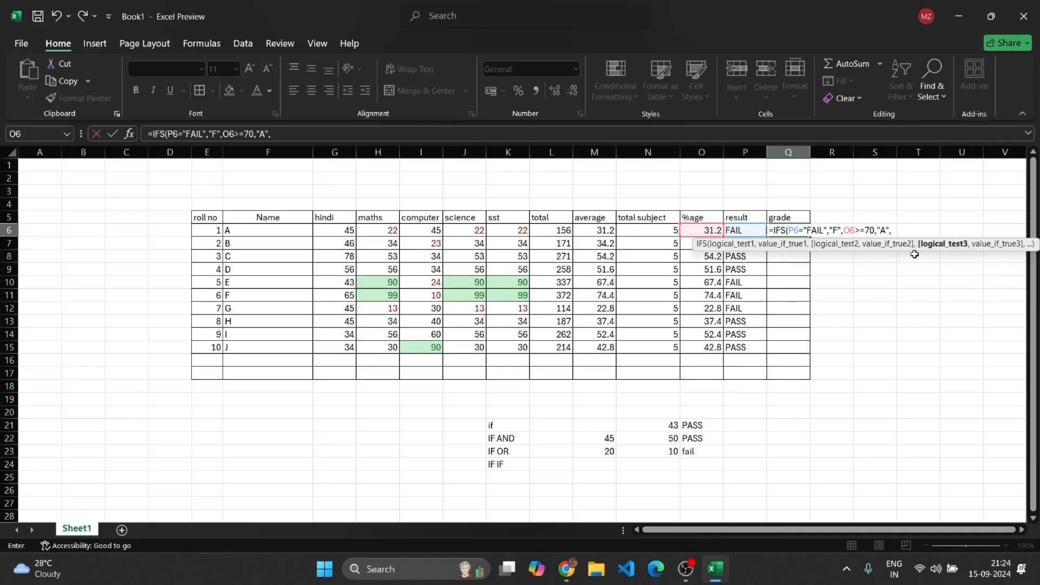
Complete the IFS formula with "A" for O6>=70, "B" for O6>=50 and "E" for O6>=40, and enter it
left_click(708, 231)
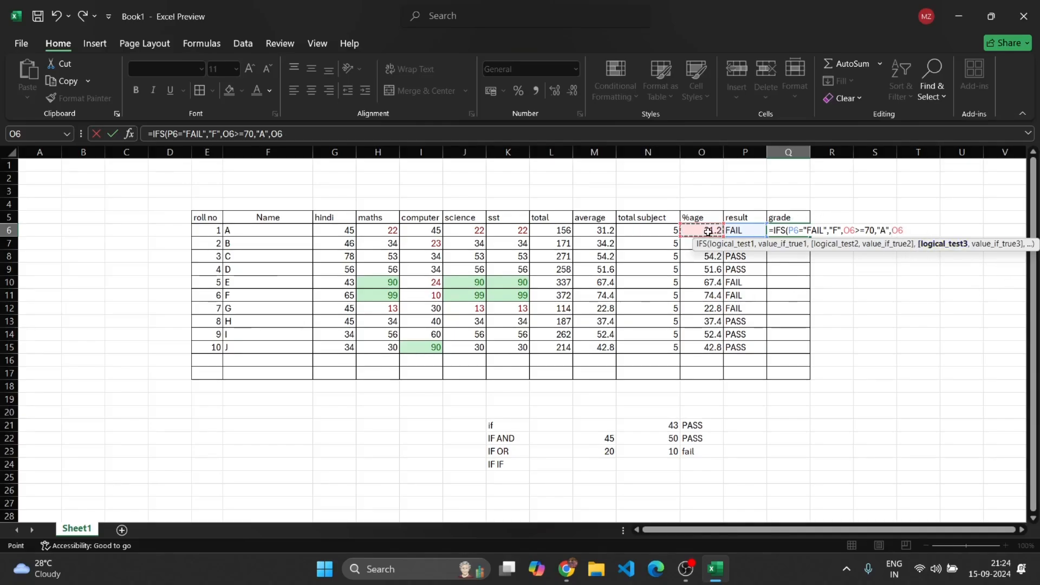
type(">=50,\"B\"")
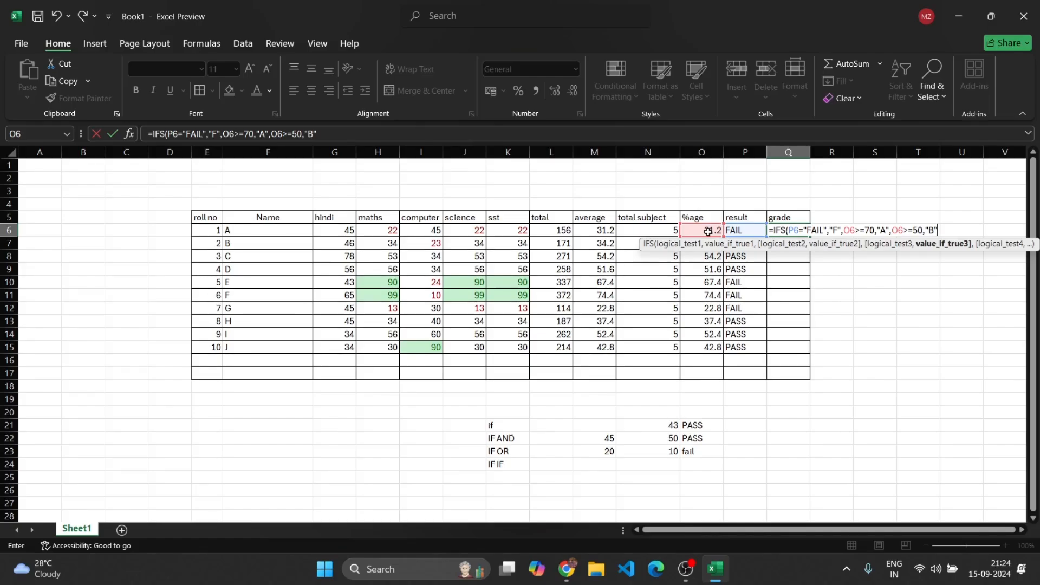
type(",")
left_click(708, 232)
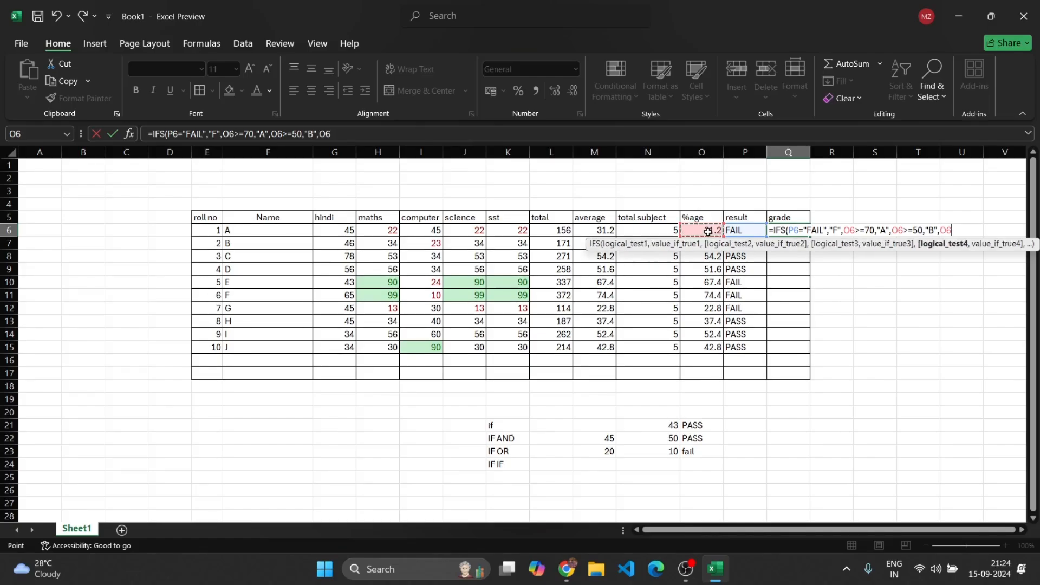
type("?")
key("BackSpace")
type(">=")
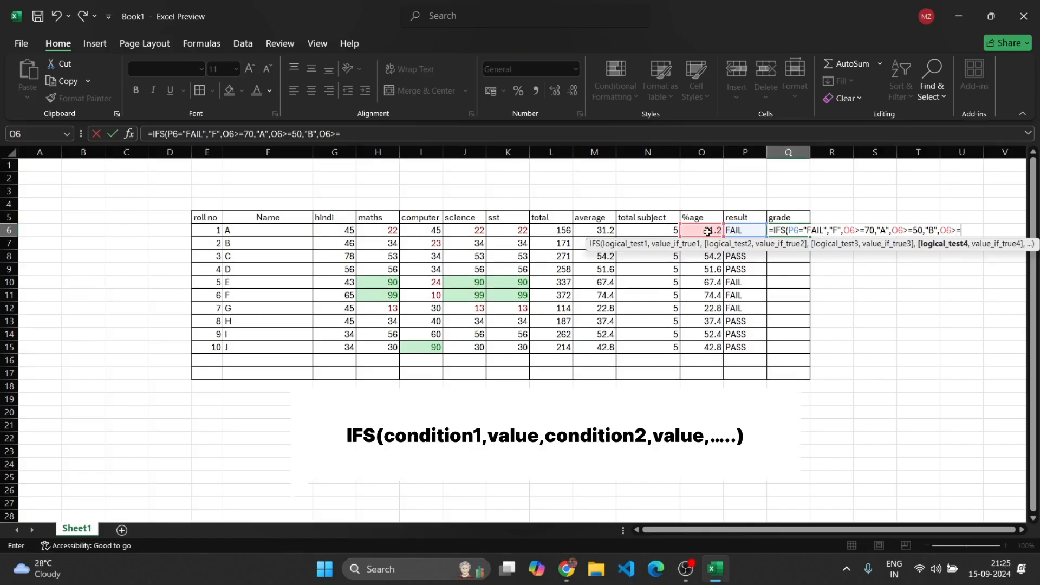
type("40\"")
type(",")
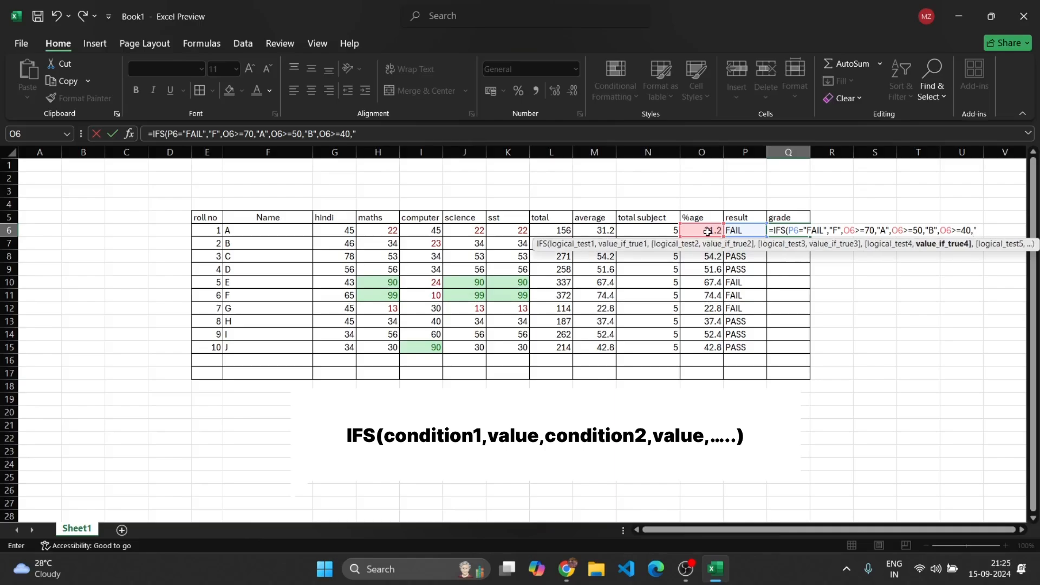
type("\"E\"")
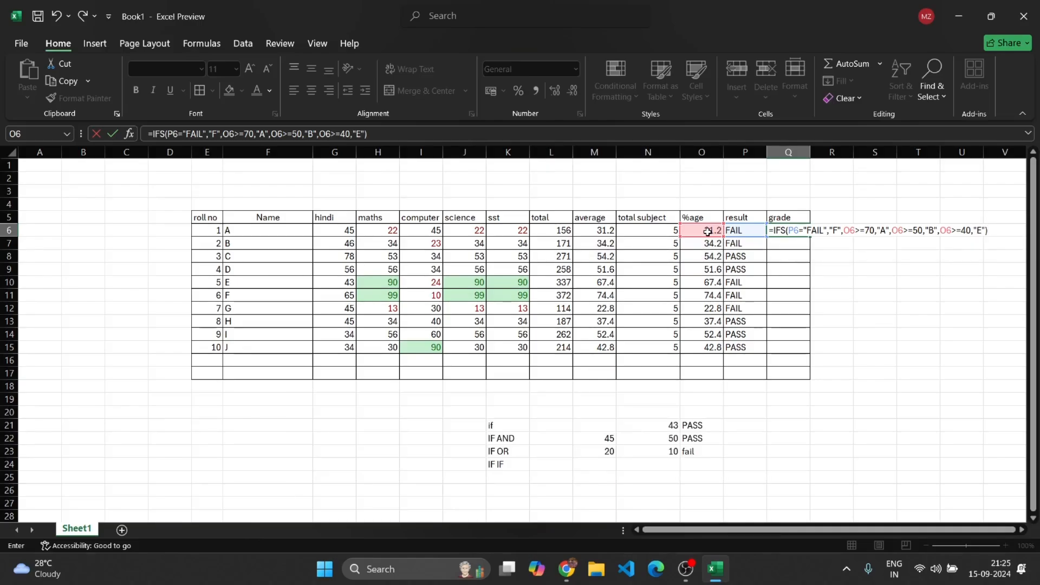
key("Return")
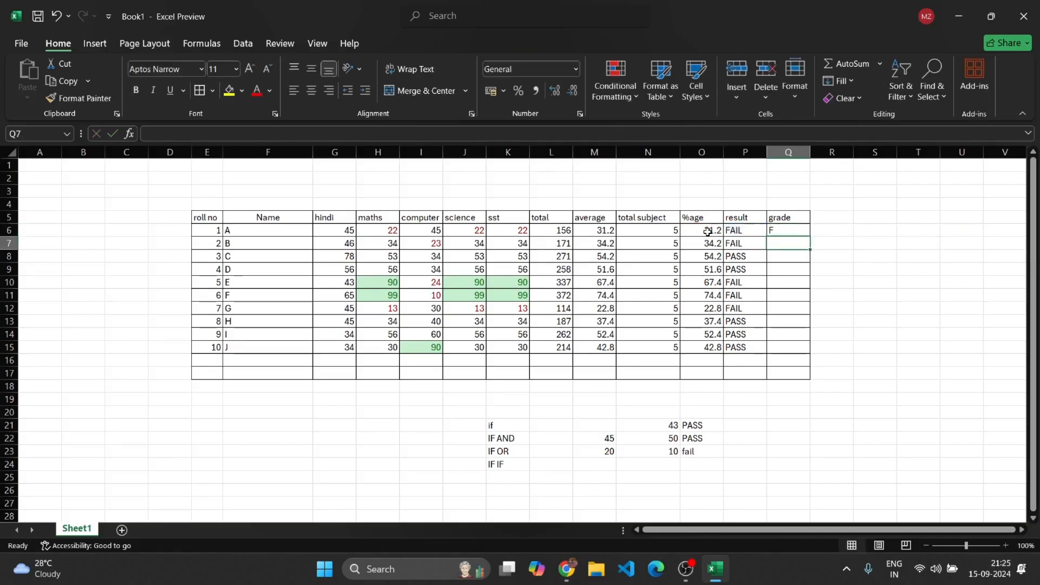
Fill the Q6 grade formula down through Q15
left_click(772, 232)
left_click_drag(812, 236, 812, 350)
left_click(914, 349)
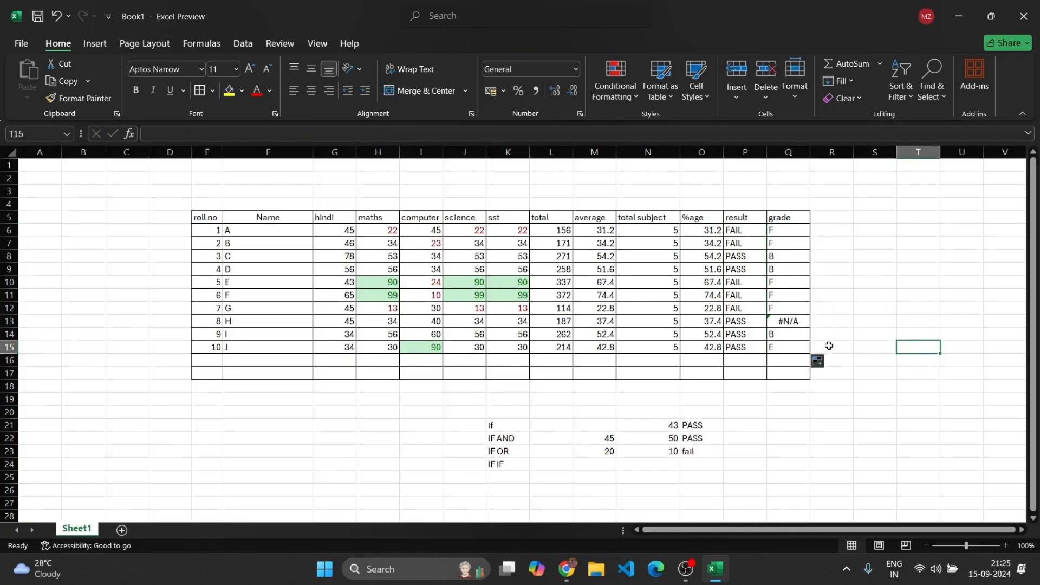
Inspect the grade formula in Q13 in edit mode without changing it
left_click(779, 323)
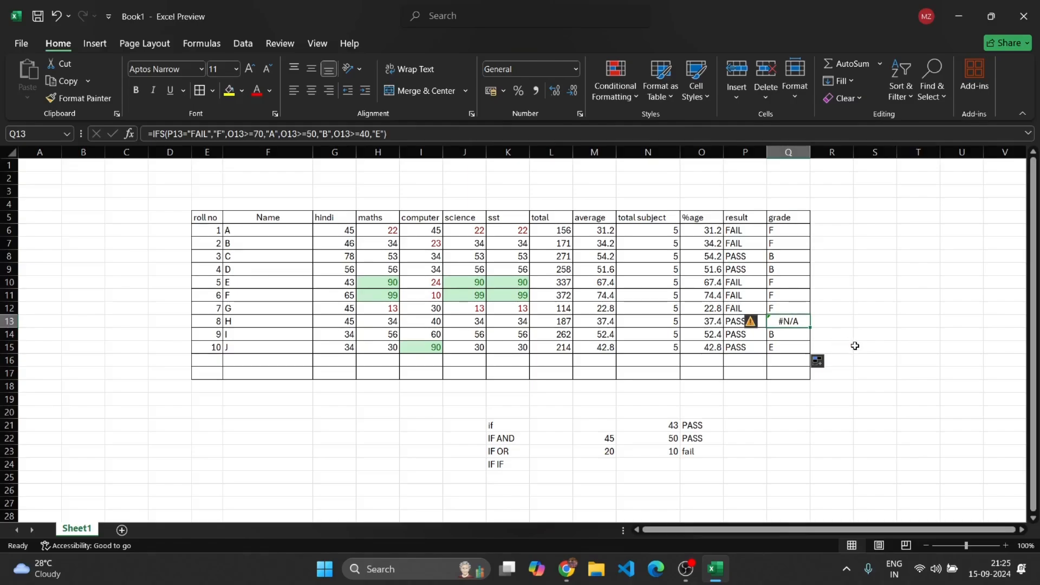
double_click(797, 324)
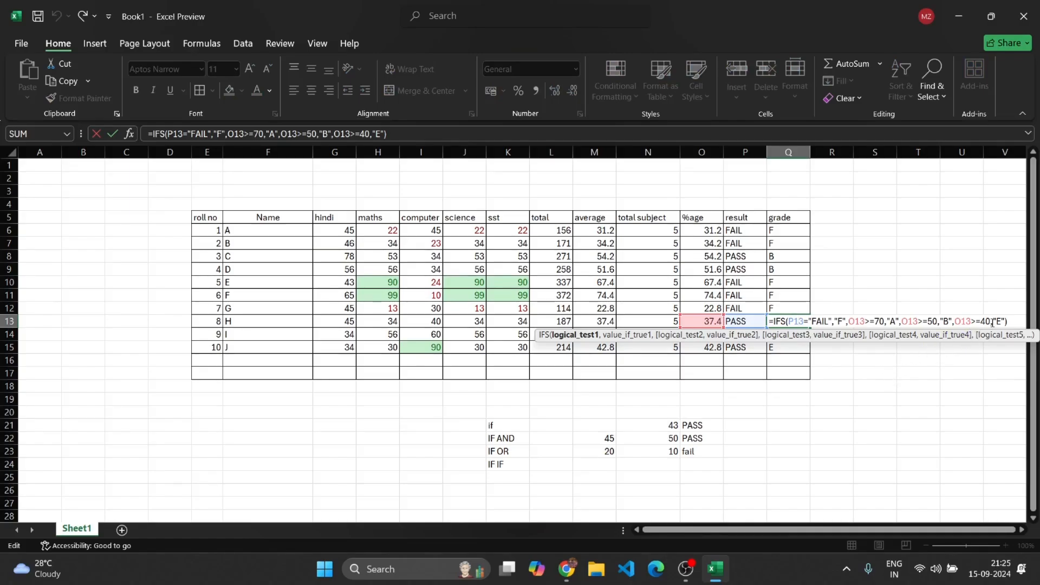
left_click(987, 324)
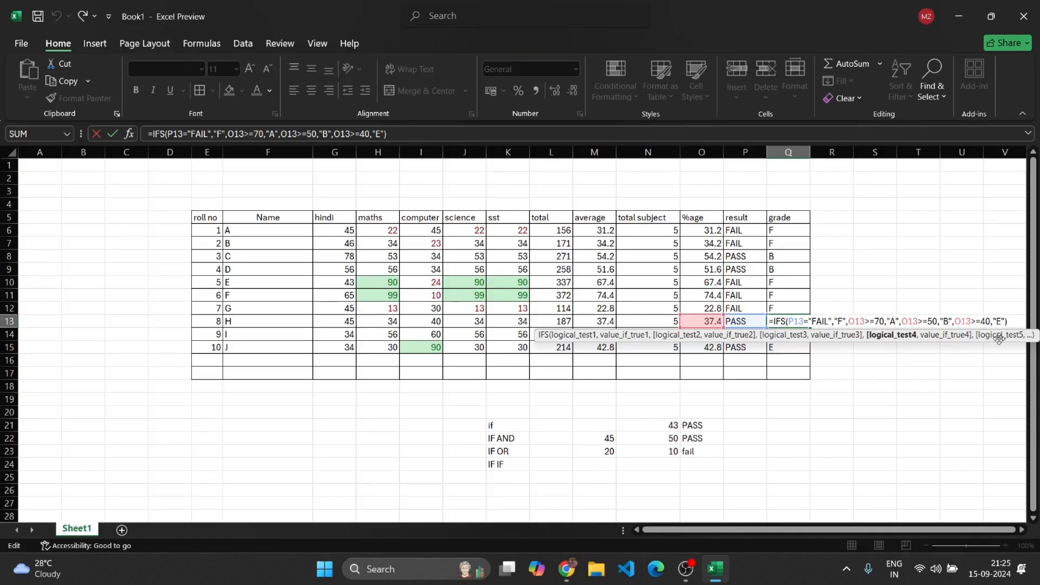
left_click(898, 260)
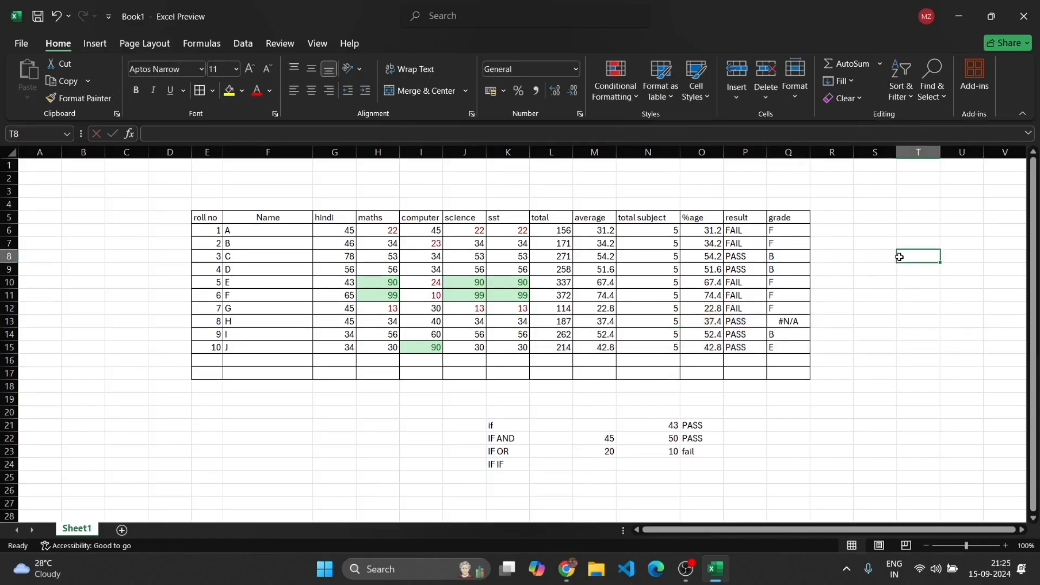
Undo the grade fill and change the last IFS condition in Q6 to O6>=30 for grade "E"
key("ctrl+z")
key("ctrl+z")
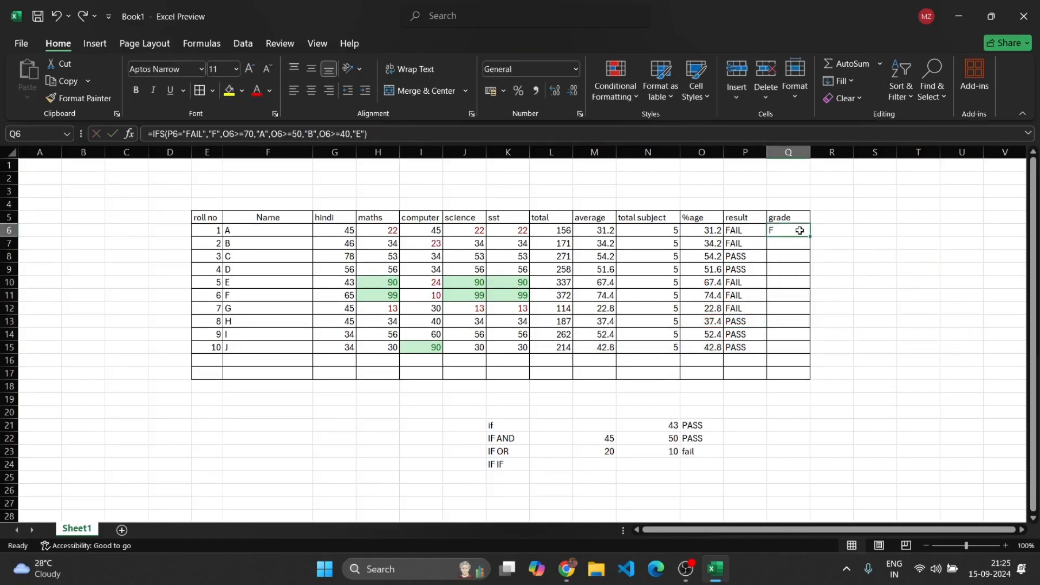
double_click(800, 230)
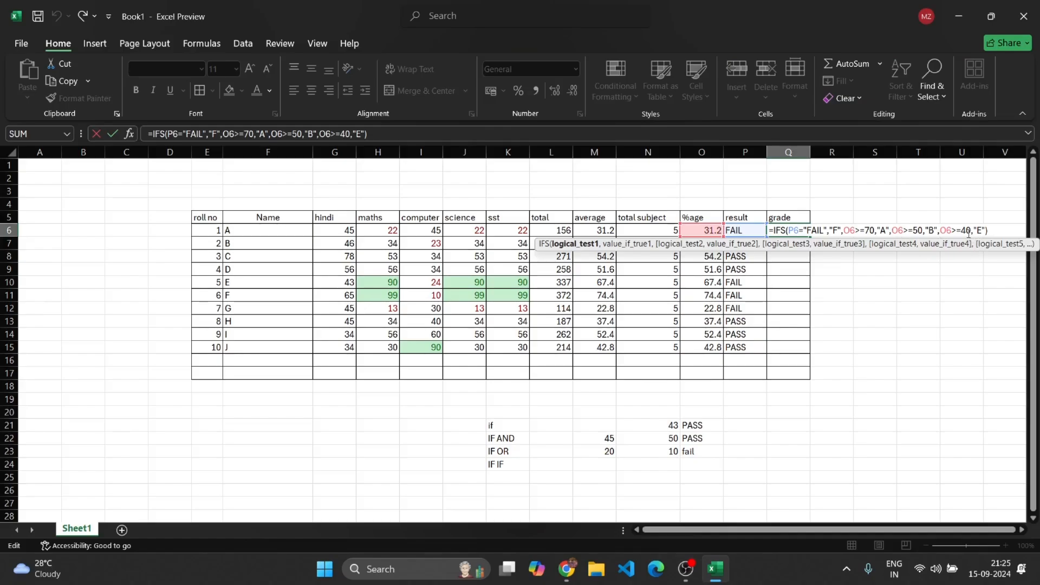
left_click(965, 231)
key("BackSpace")
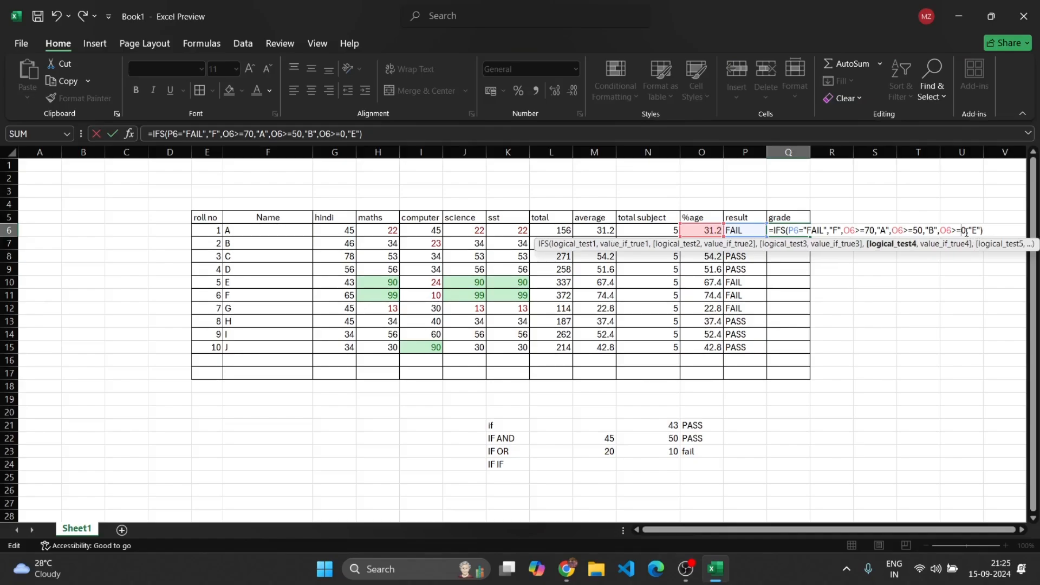
type("3")
key("Return")
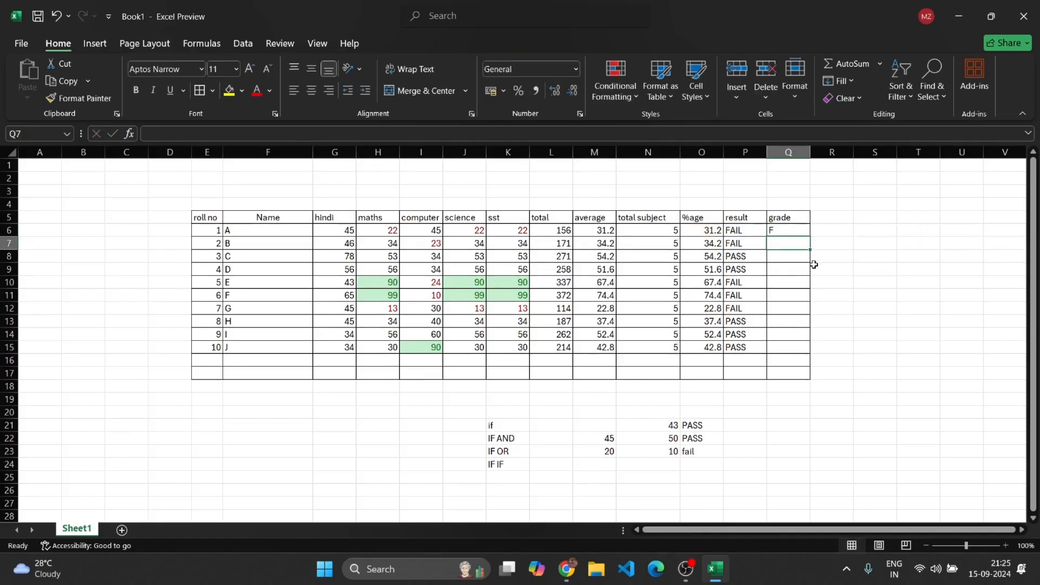
Fill the corrected Q6 grade formula down through Q15
left_click(794, 230)
left_click_drag(810, 237, 813, 356)
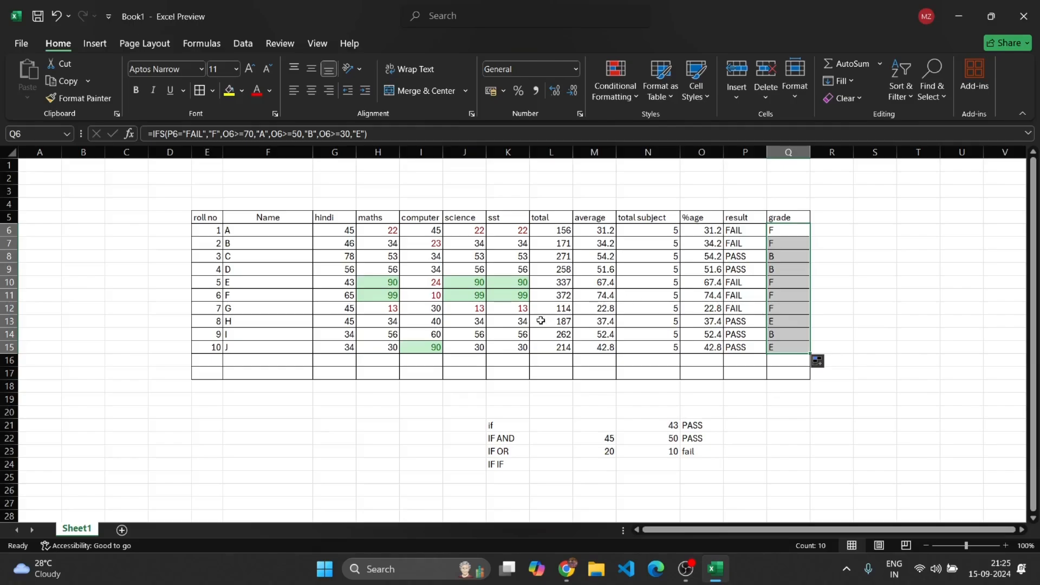
Set student F's computer mark in I11 to 50 and check row 11's result and grade formulas
left_click(432, 299)
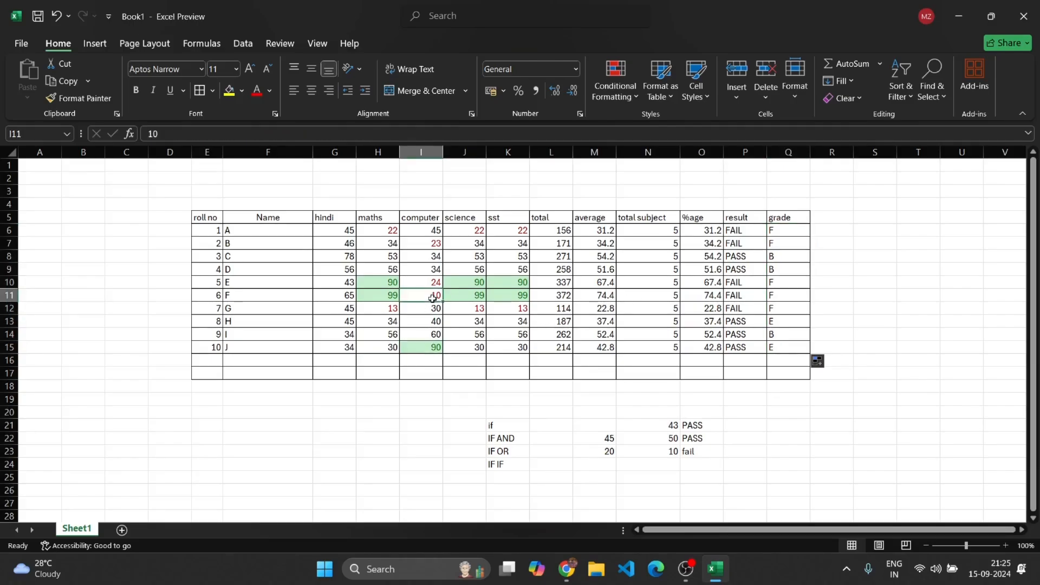
key("BackSpace")
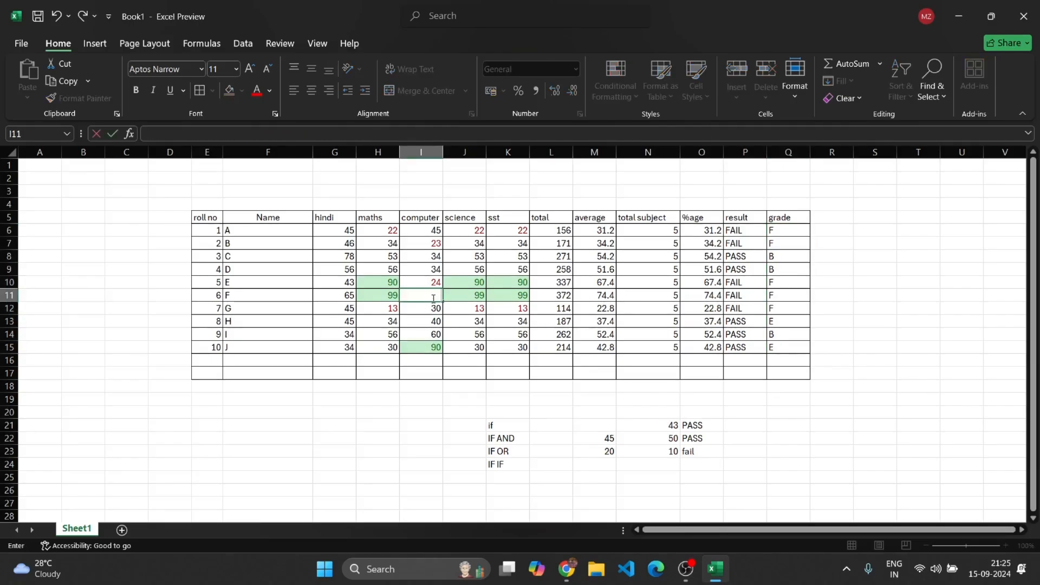
type("50")
left_click(894, 322)
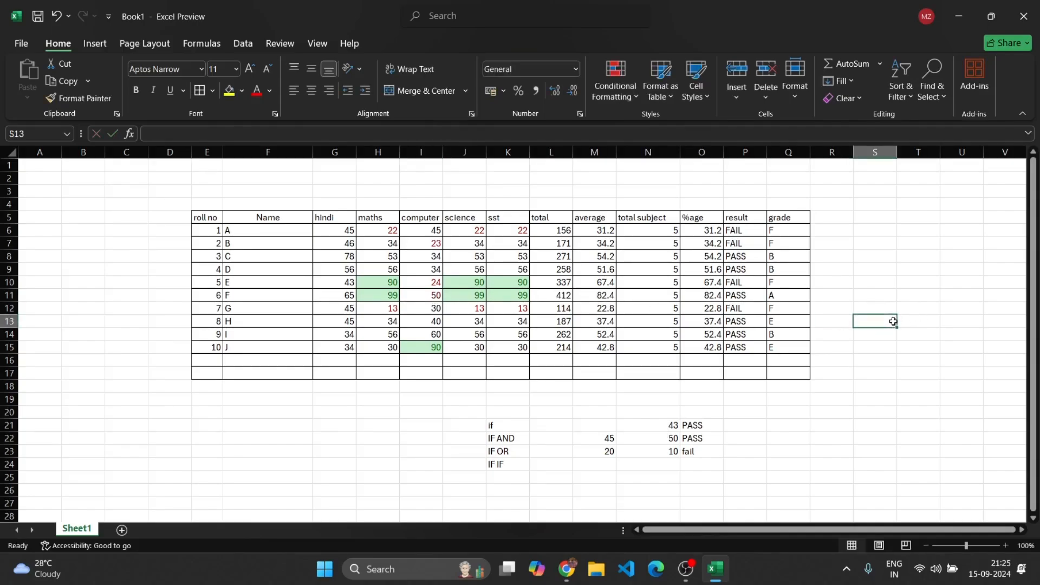
left_click(734, 304)
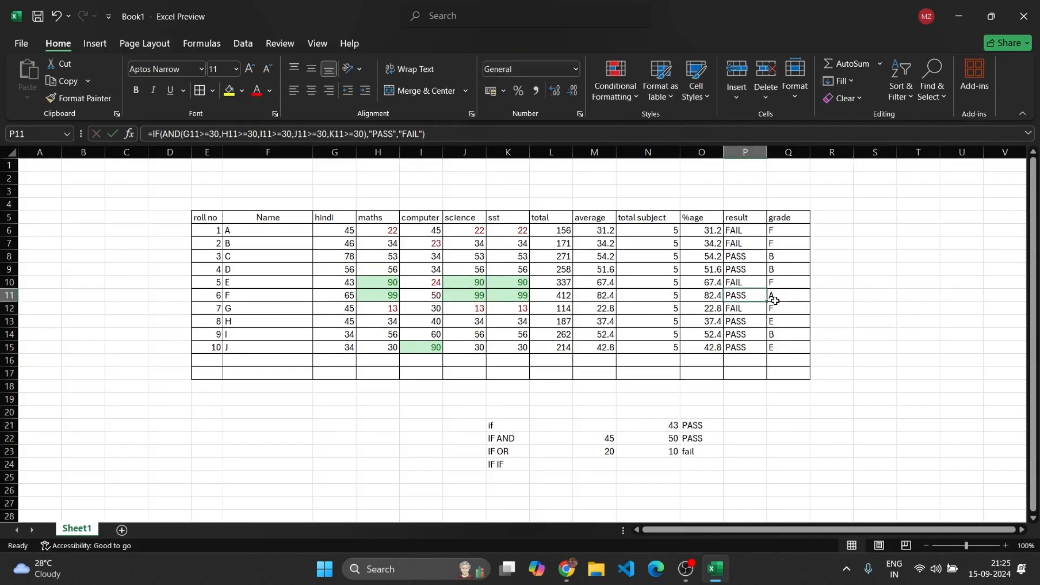
left_click(775, 301)
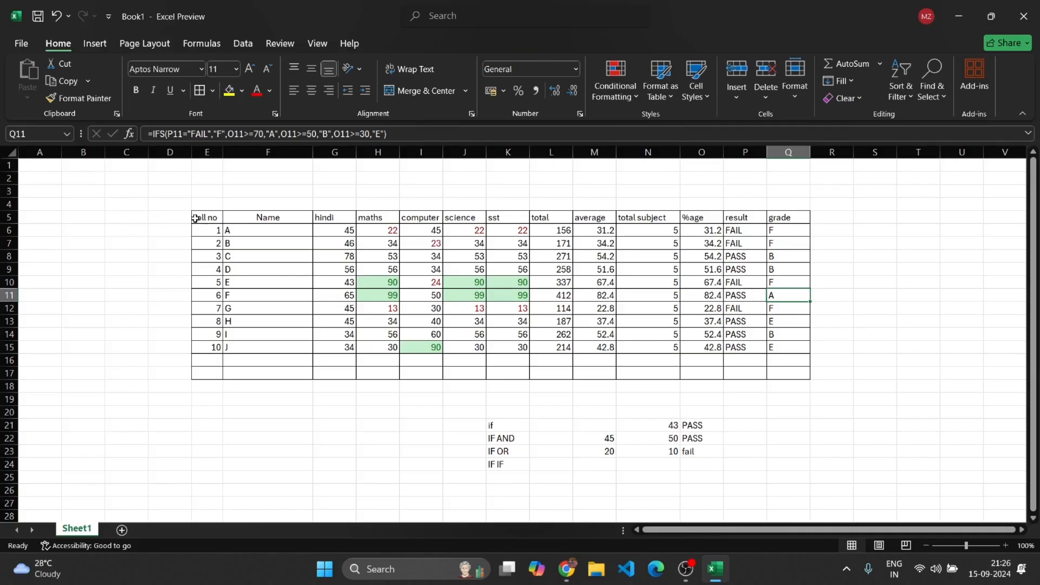
Format the range E5:Q16 as a table with a light purple style, keeping the header row
left_click_drag(191, 216, 779, 362)
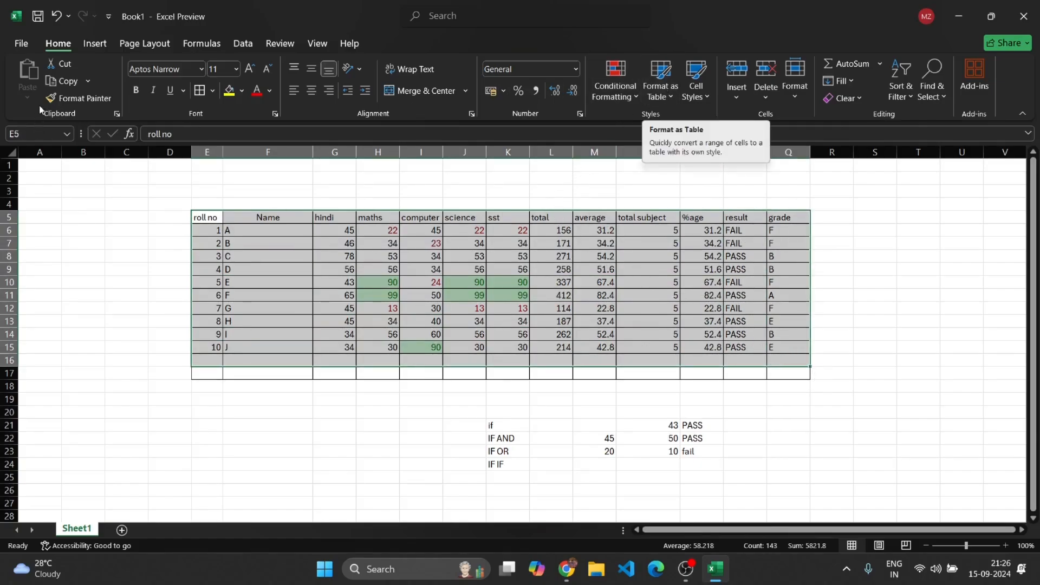
left_click(94, 44)
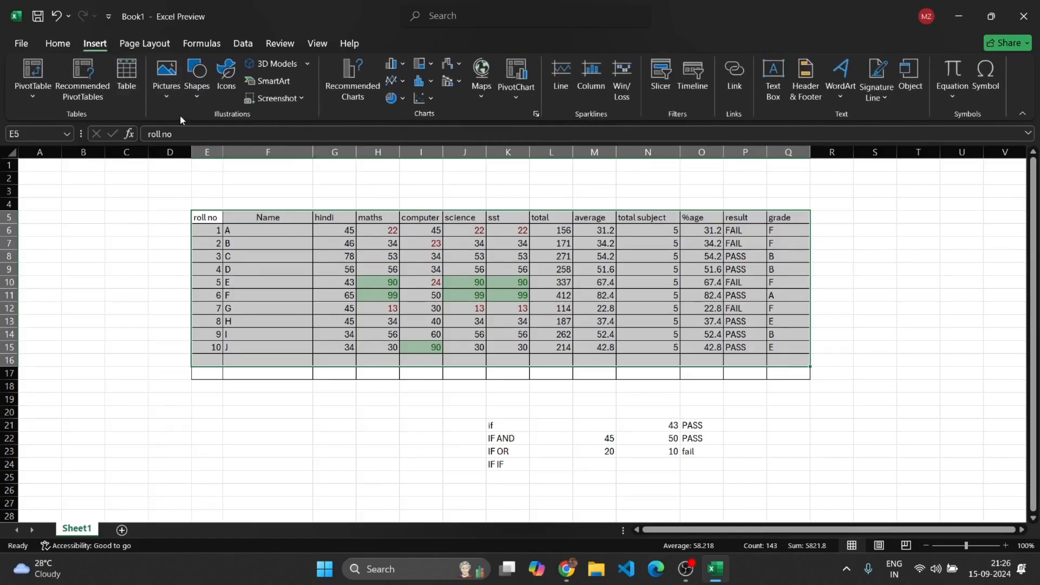
left_click(58, 43)
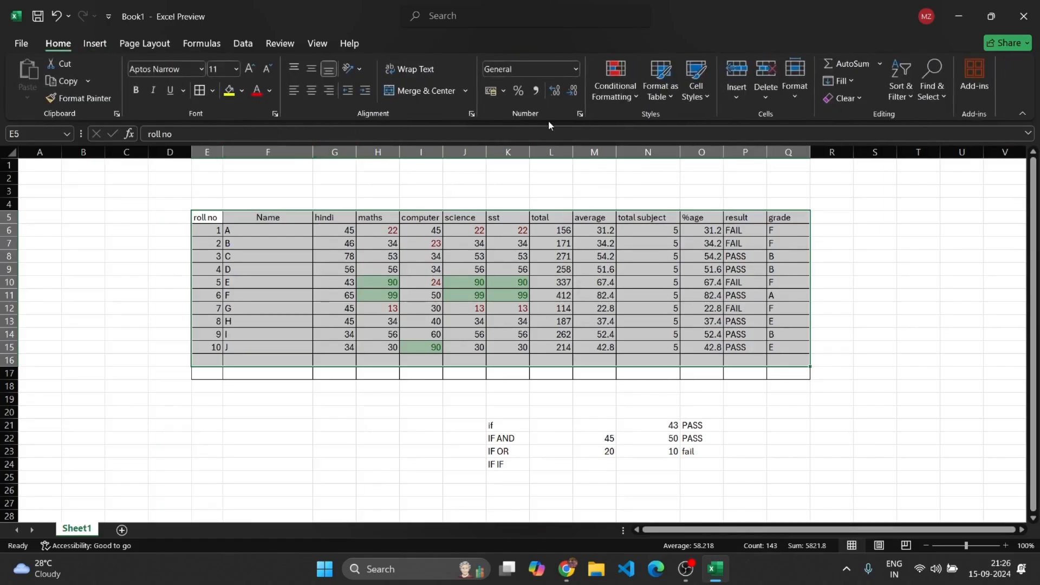
left_click(666, 87)
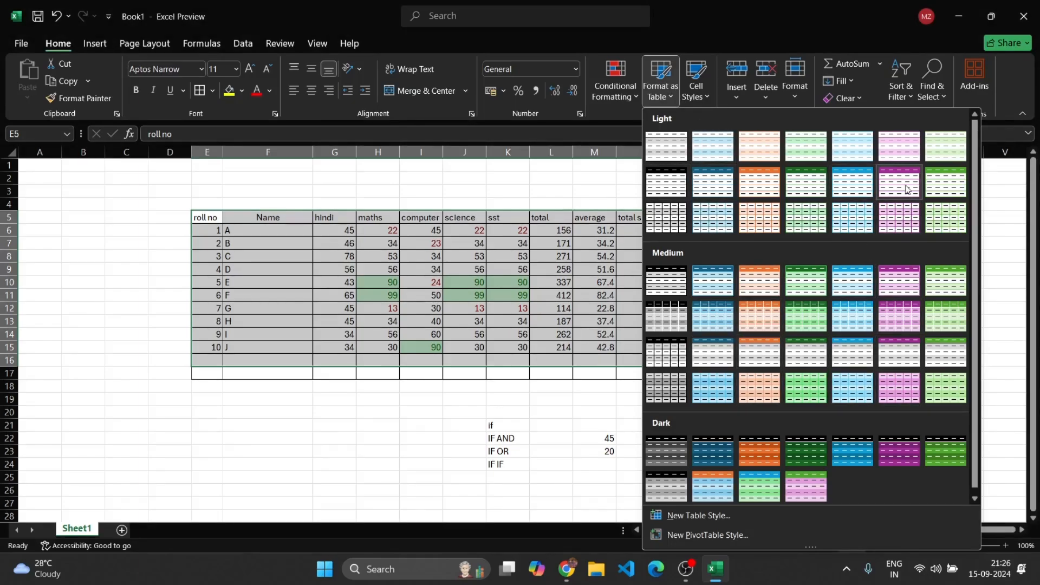
left_click(910, 187)
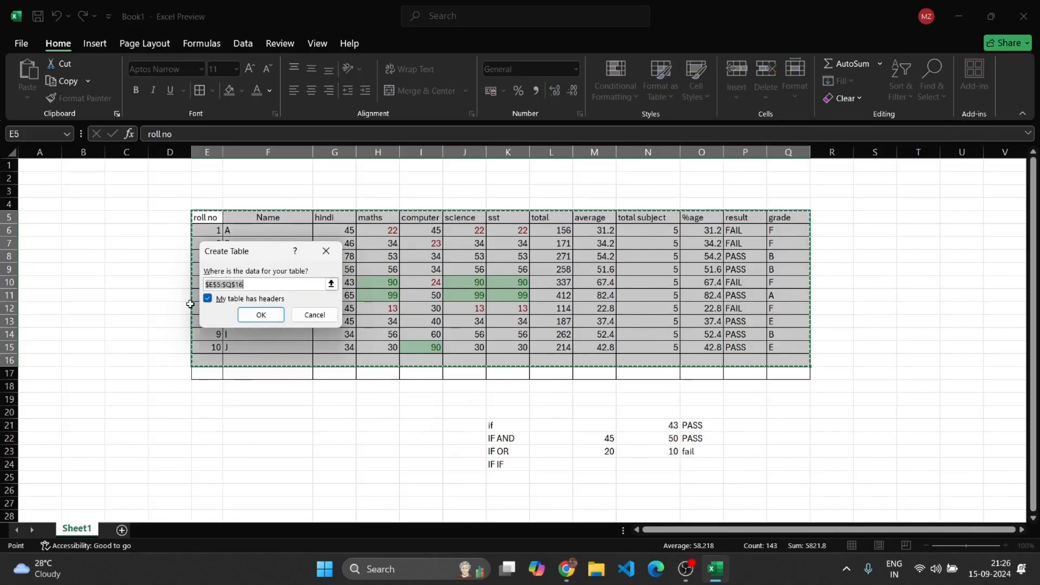
left_click(261, 315)
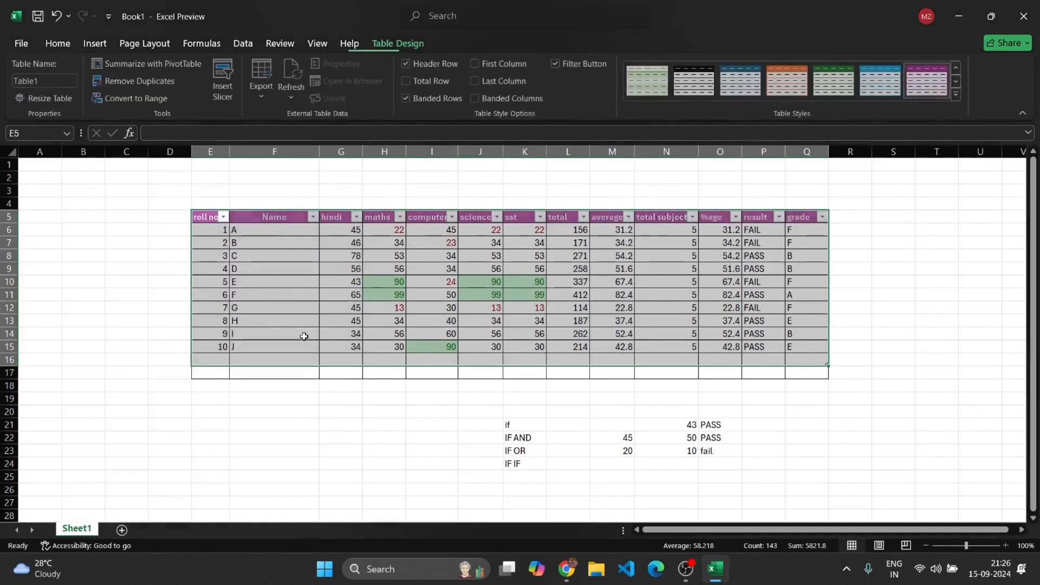
left_click(428, 439)
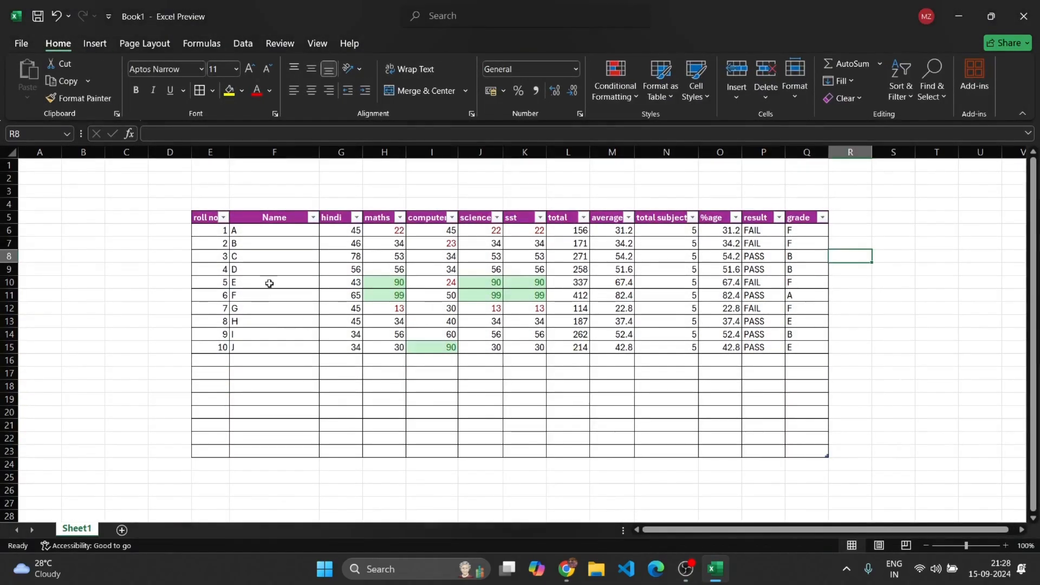
Sort the table by hindi from smallest to largest, then by total from largest to smallest
left_click(356, 218)
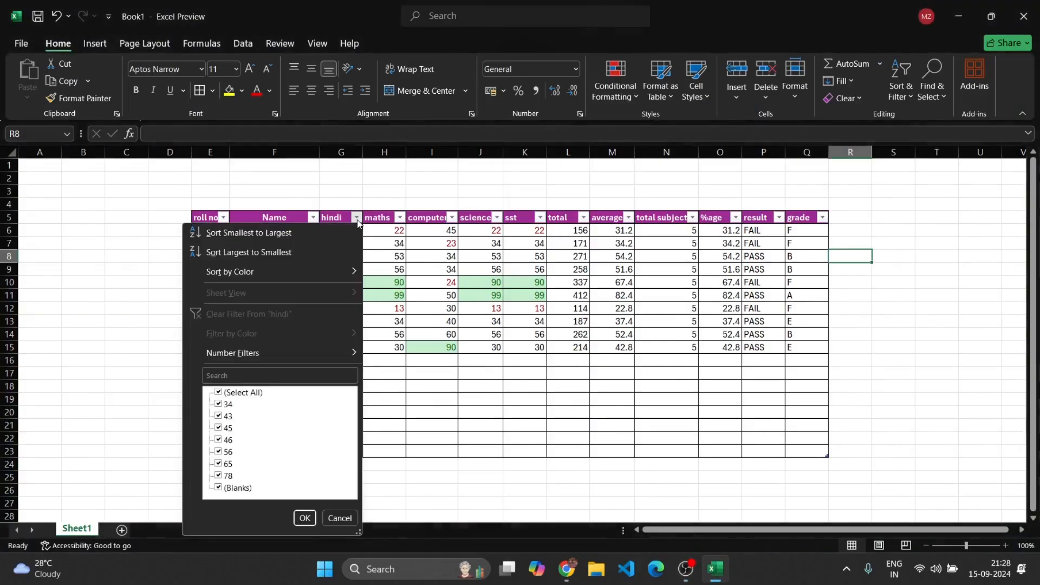
left_click(332, 232)
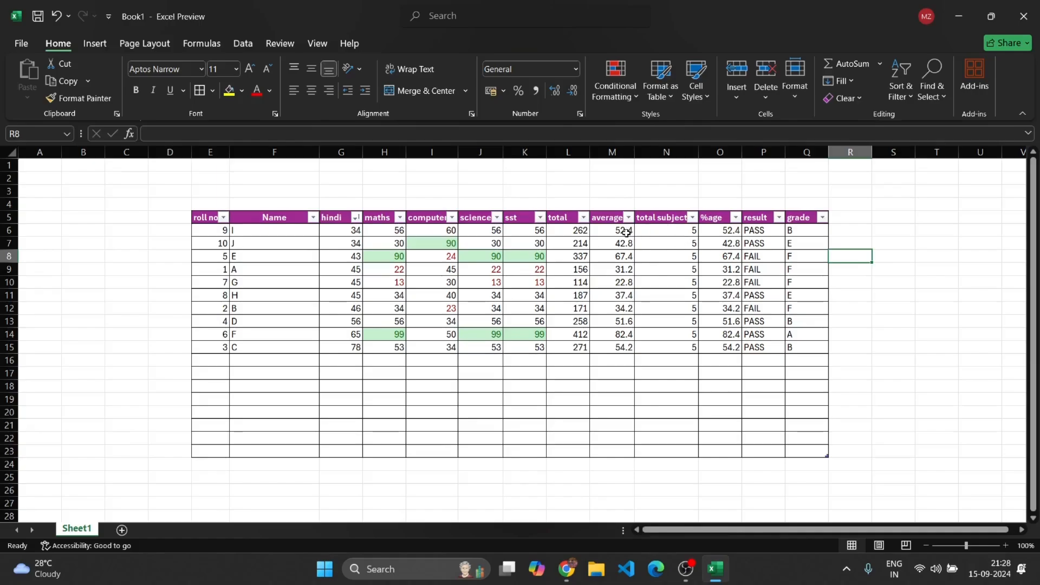
left_click(584, 218)
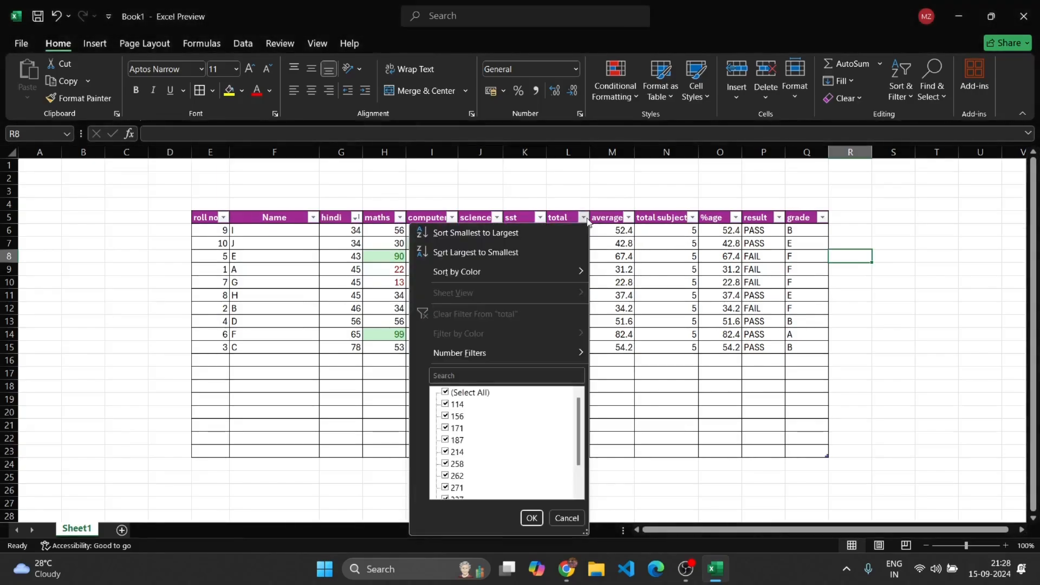
left_click(545, 250)
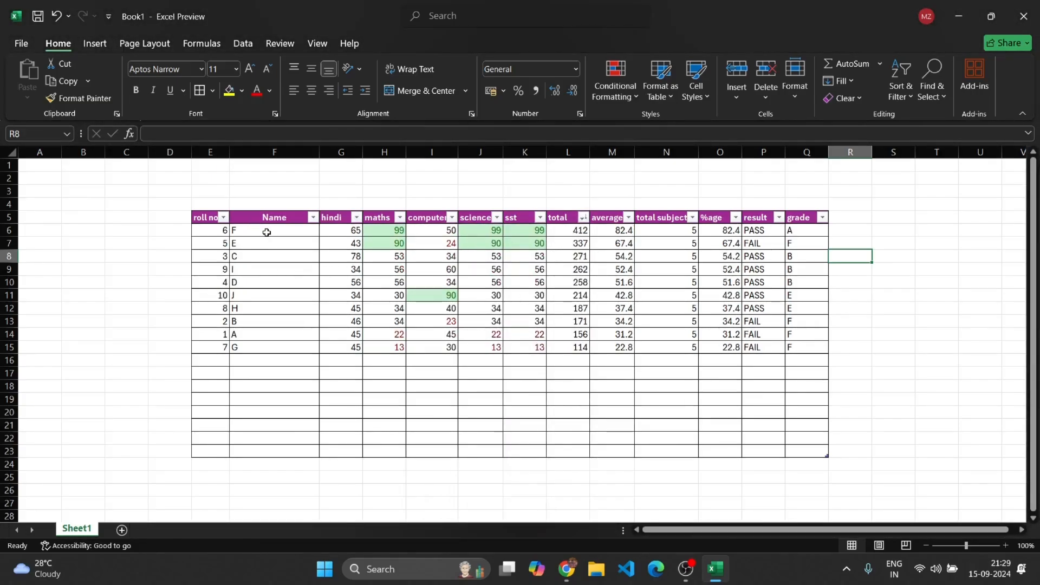
Select the first and last student rows of the sorted table to review them
left_click_drag(267, 232, 791, 229)
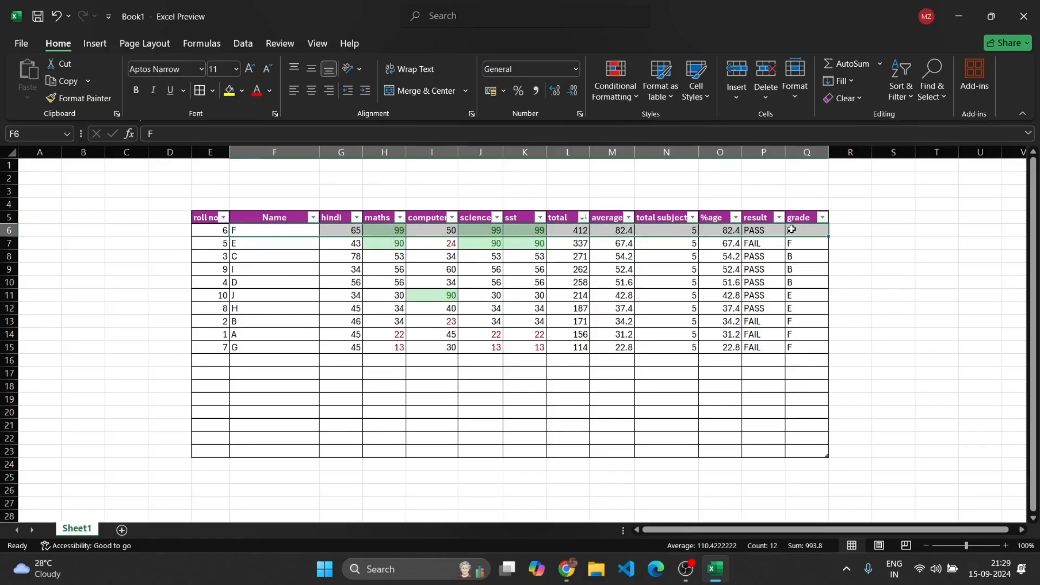
left_click_drag(214, 347, 794, 346)
left_click(897, 353)
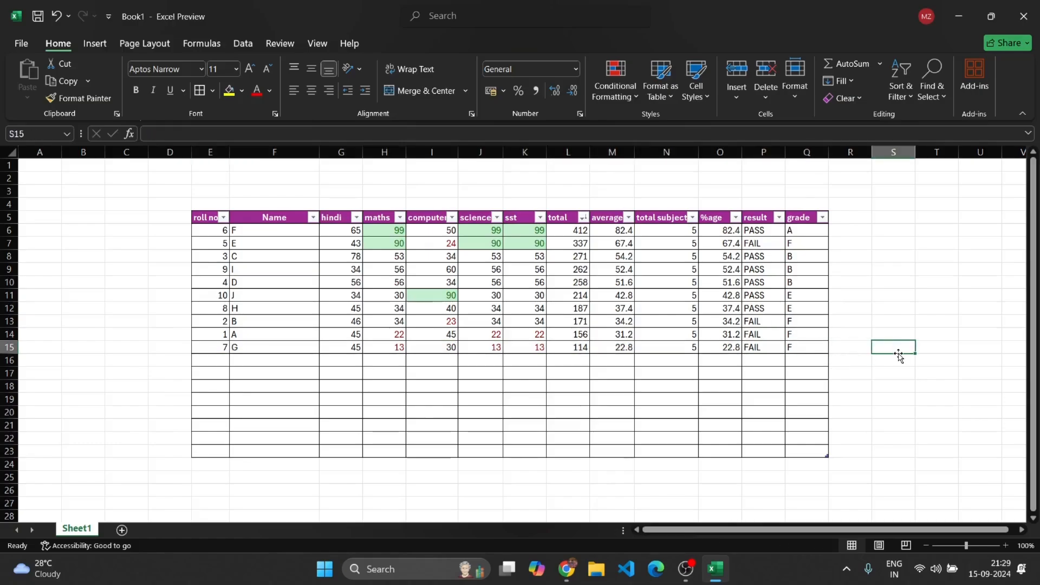